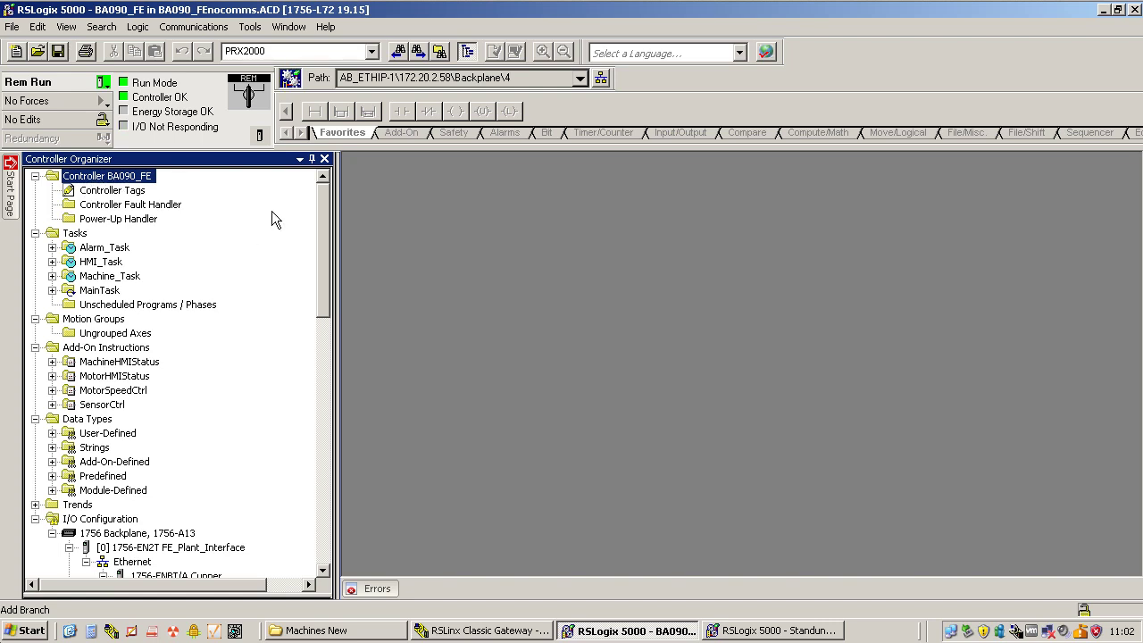
Step: Return to BA090_FE and scroll the I/O Configuration to FE_Plant_Interface's Ethernet modules
{"action": "left_click", "coordinate": [775, 630]}
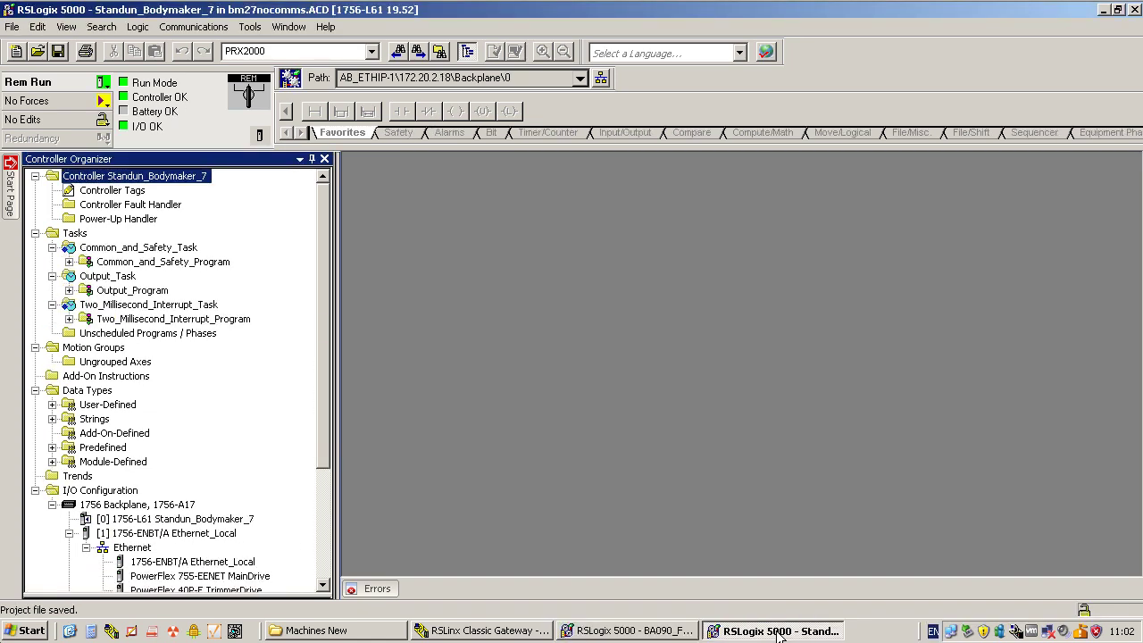
{"action": "left_click", "coordinate": [779, 632]}
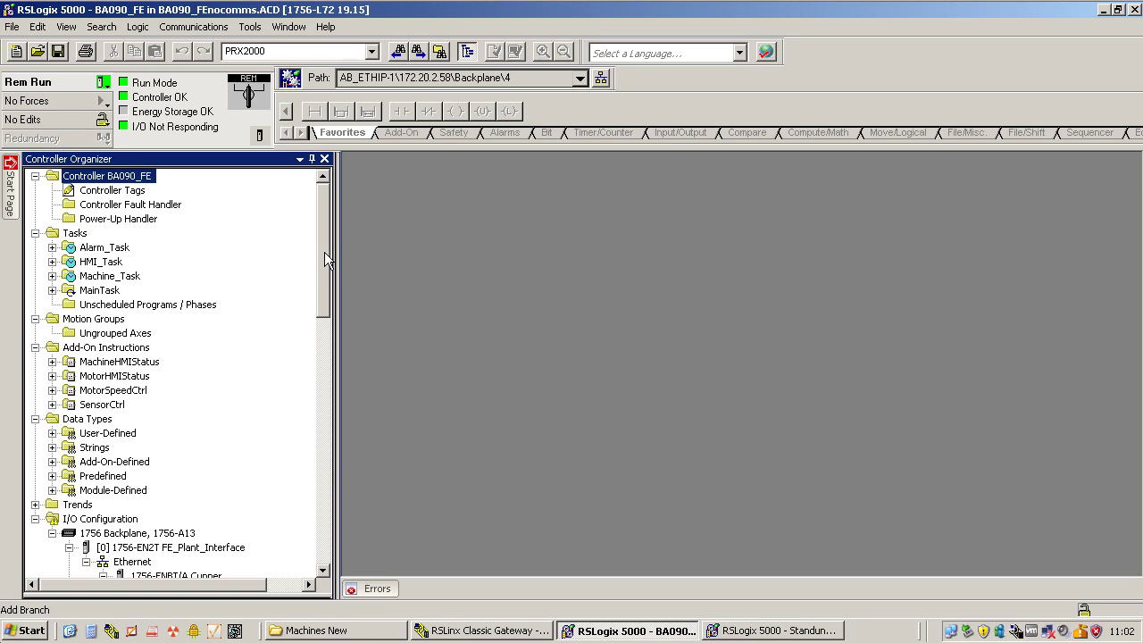
{"action": "left_click_drag", "start_coordinate": [324, 252], "coordinate": [324, 249]}
{"action": "left_click_drag", "start_coordinate": [328, 261], "coordinate": [325, 416]}
{"action": "scroll", "coordinate": [325, 416], "scroll_direction": "down", "scroll_amount": 3}
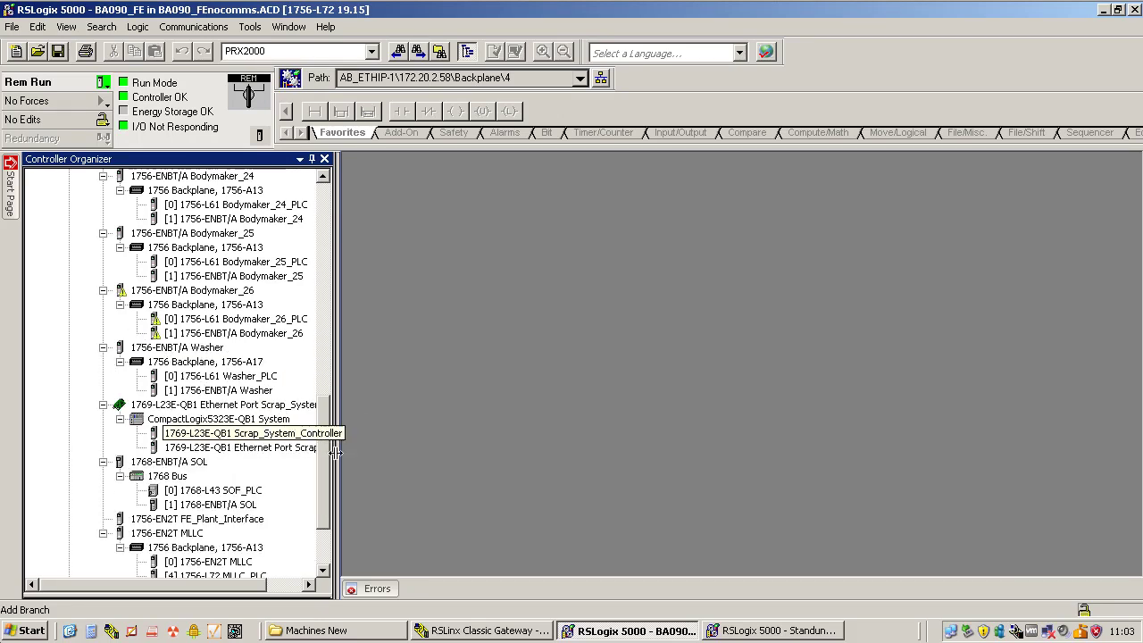
{"action": "scroll", "coordinate": [328, 452], "scroll_direction": "up", "scroll_amount": 2}
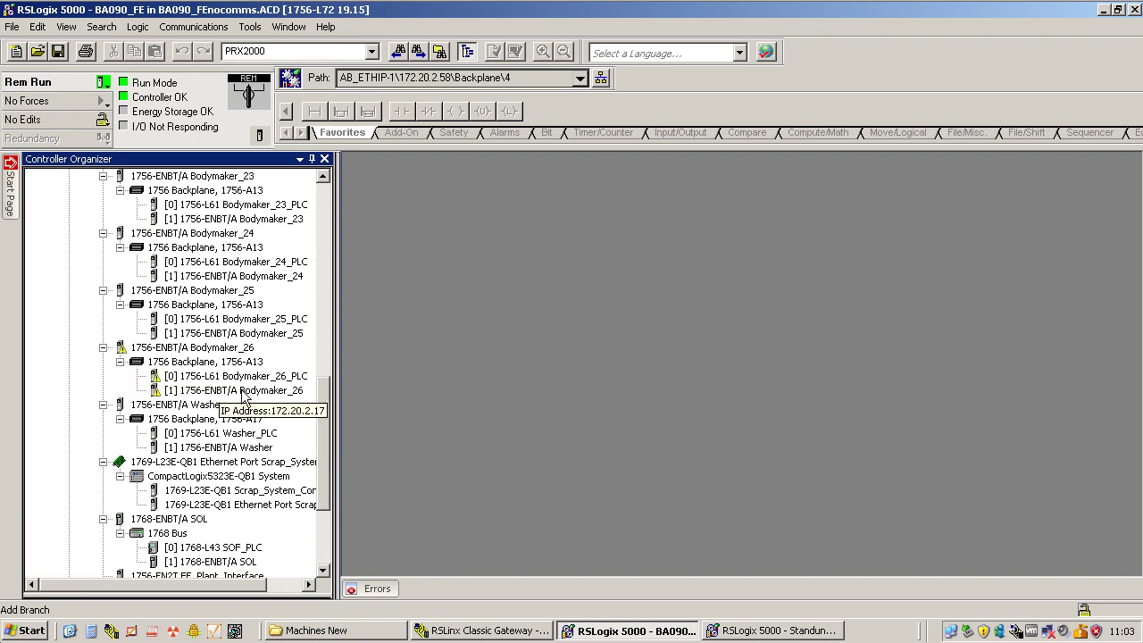
{"action": "left_click_drag", "start_coordinate": [319, 407], "coordinate": [321, 324]}
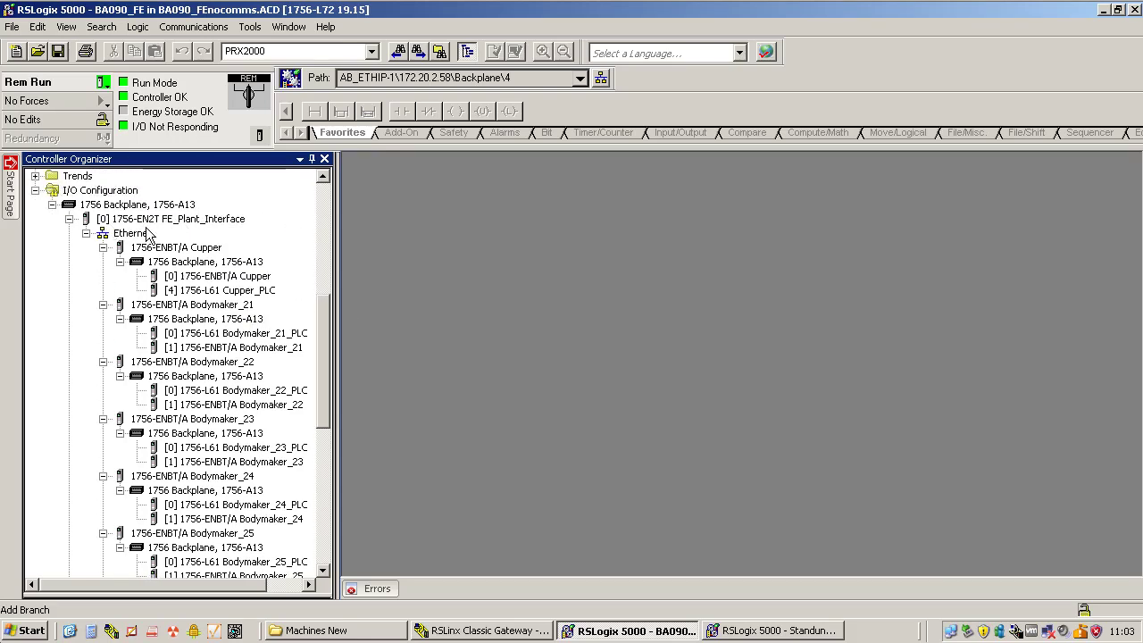
Step: Start a new module on the FE_Plant_Interface Ethernet network, listing Communications modules, then switch to Standun_Bodymaker_7
{"action": "left_click", "coordinate": [144, 234]}
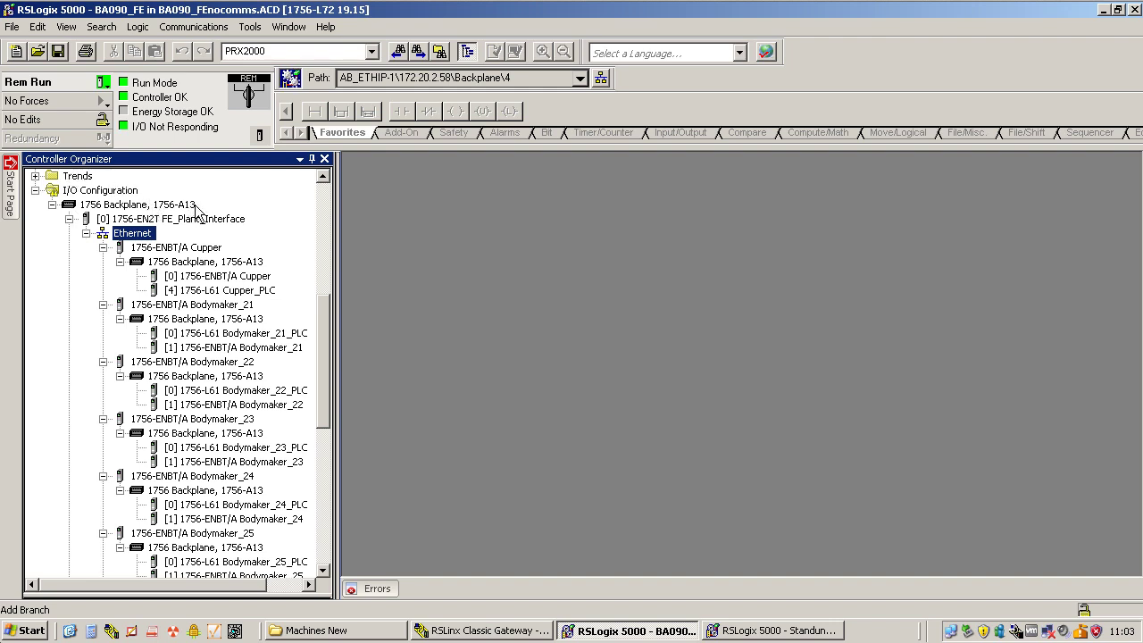
{"action": "right_click", "coordinate": [121, 235]}
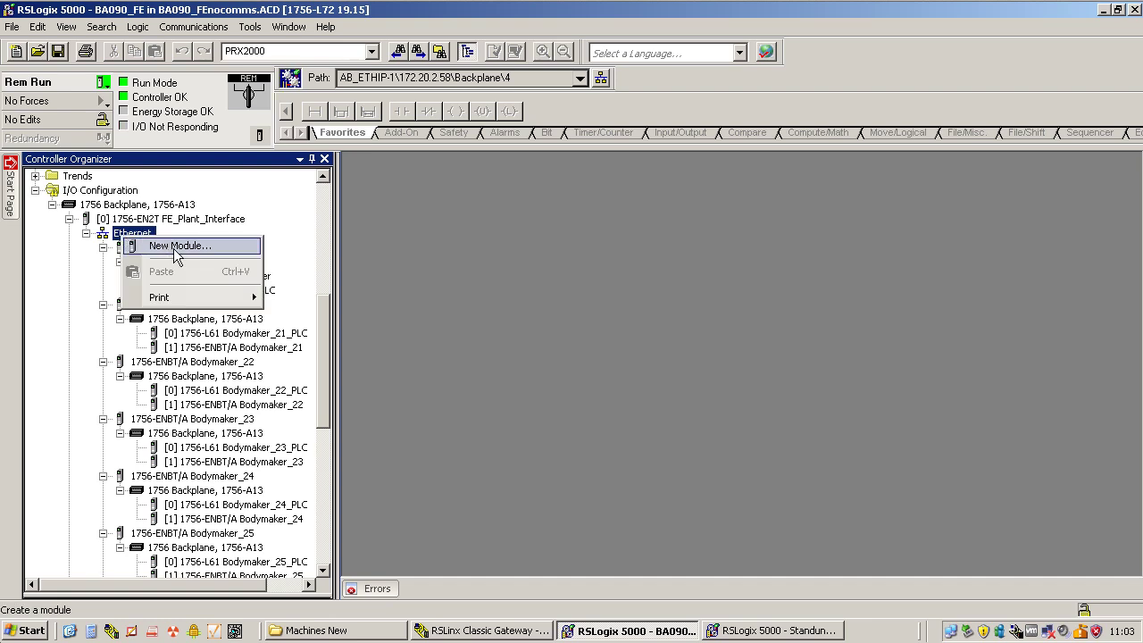
{"action": "left_click", "coordinate": [176, 256]}
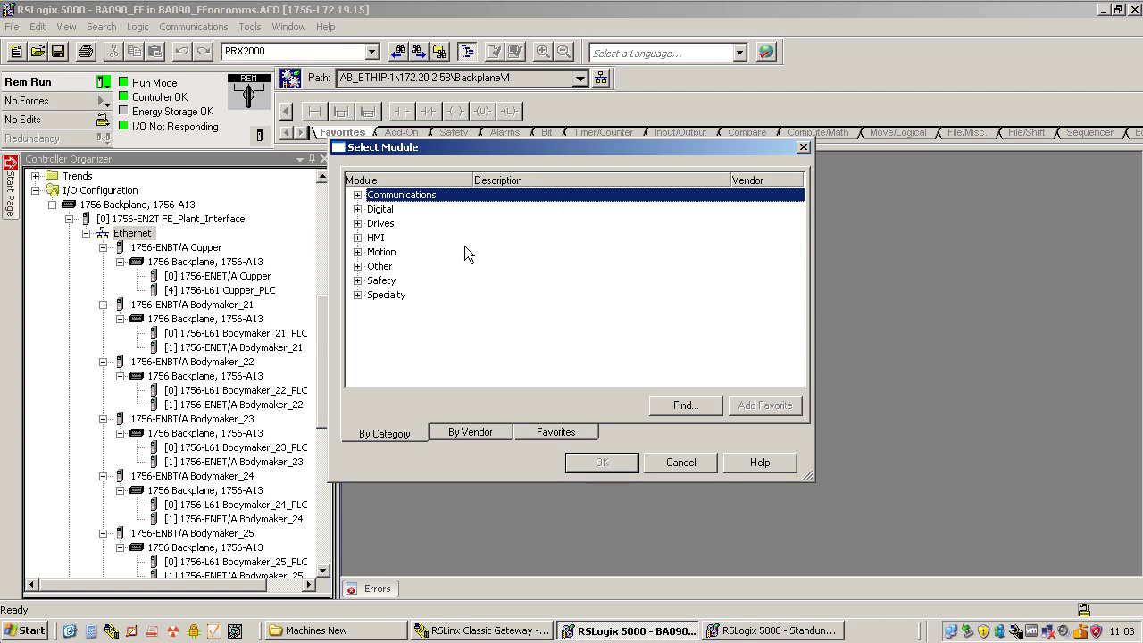
{"action": "left_click", "coordinate": [358, 195]}
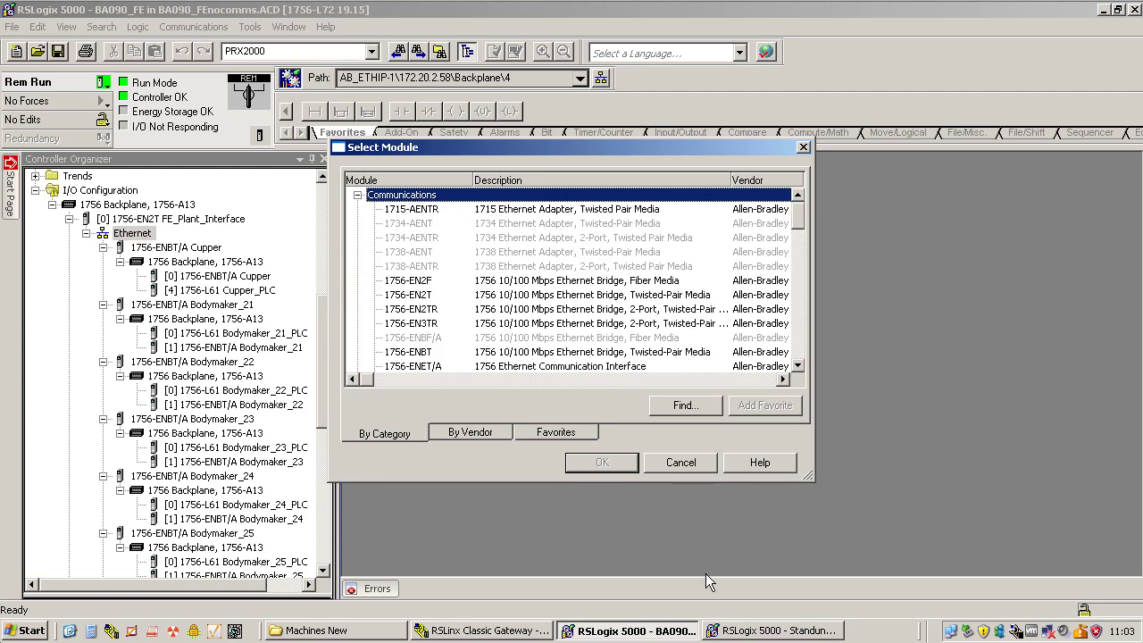
{"action": "left_click", "coordinate": [758, 632]}
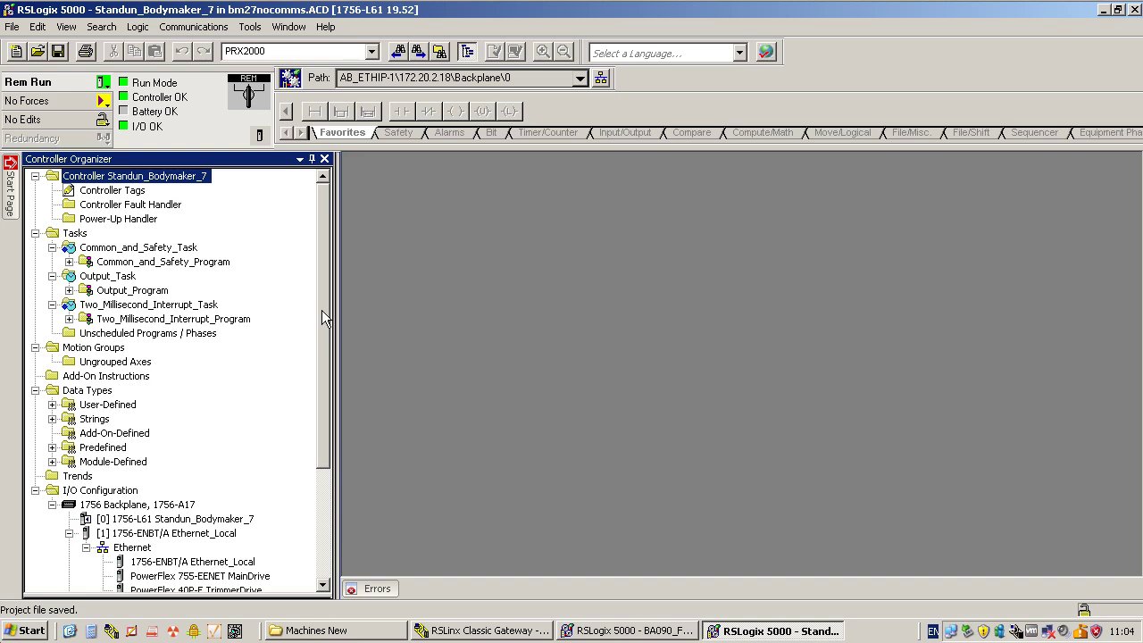
Step: In Standun_Bodymaker_7, collapse Ethernet_Local and expand the Ethernet_Plant module's network
{"action": "left_click_drag", "start_coordinate": [322, 312], "coordinate": [326, 446]}
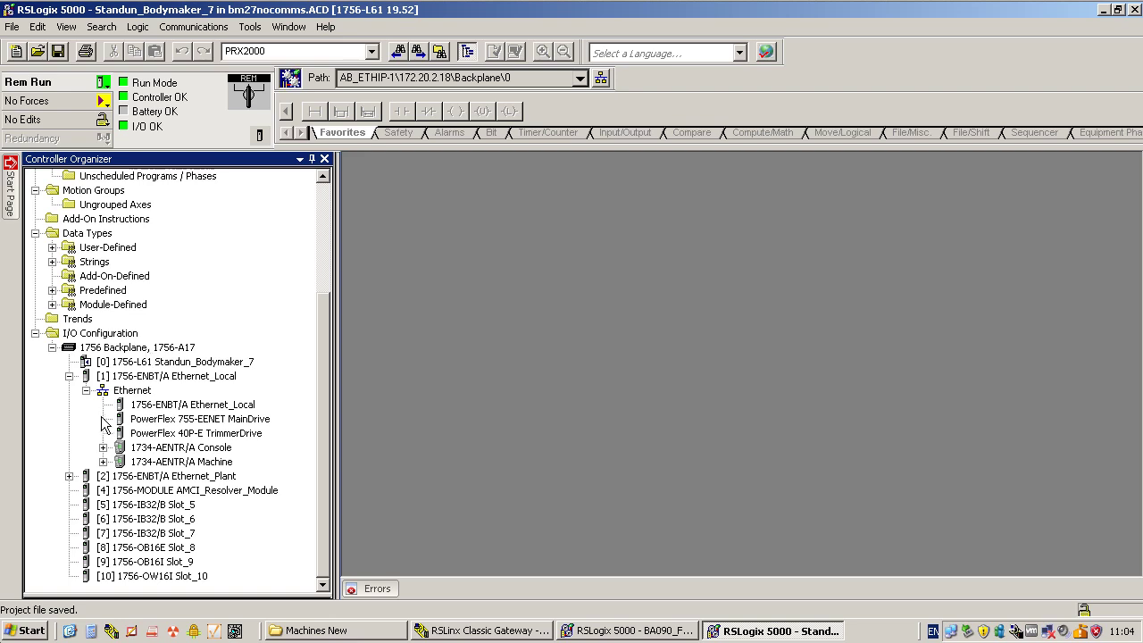
{"action": "left_click", "coordinate": [146, 379]}
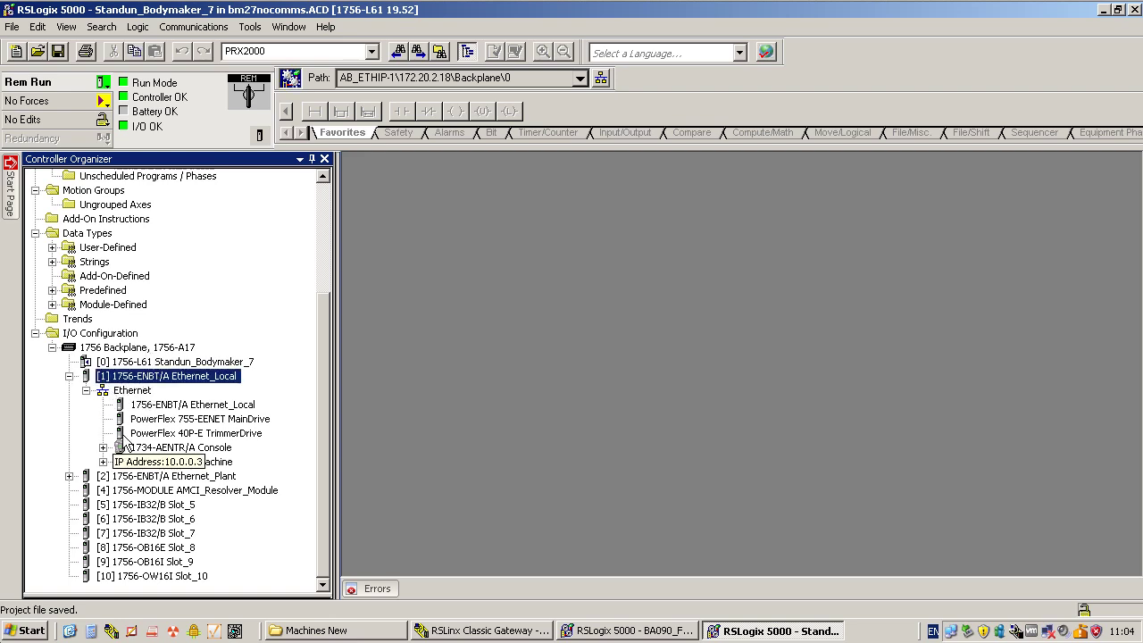
{"action": "left_click", "coordinate": [69, 376]}
{"action": "left_click", "coordinate": [147, 477]}
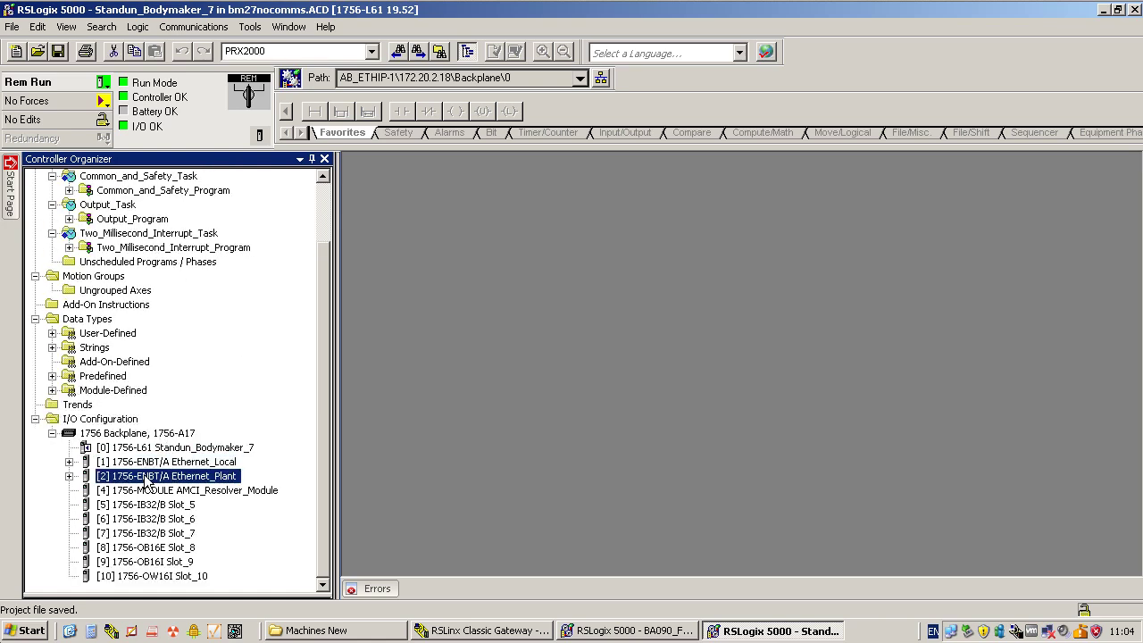
{"action": "left_click", "coordinate": [69, 477]}
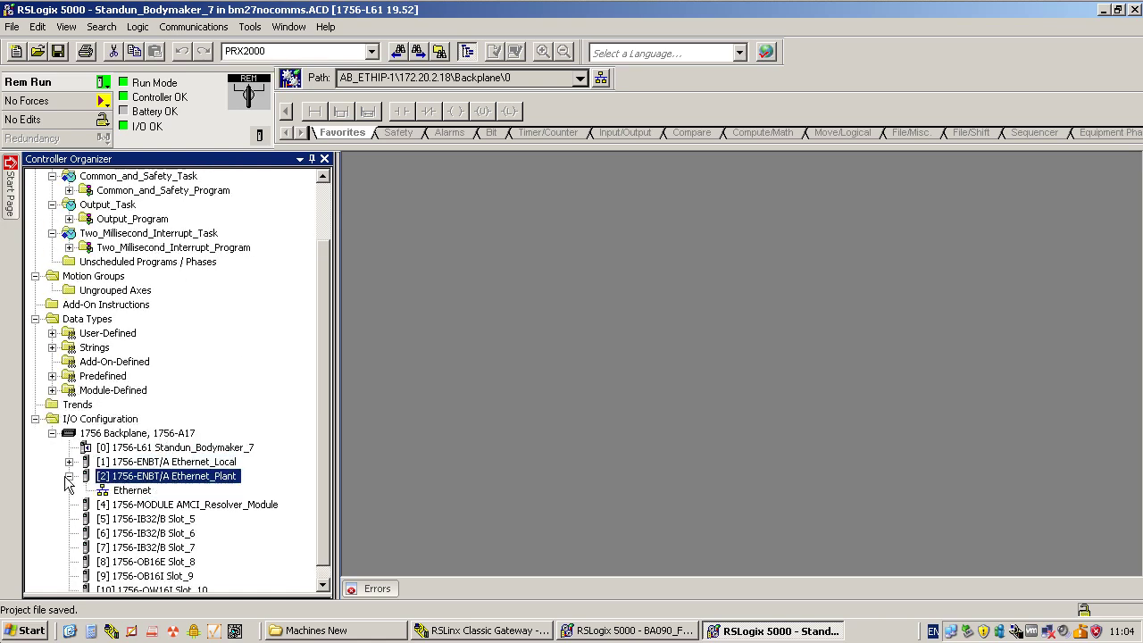
{"action": "left_click", "coordinate": [125, 492]}
{"action": "left_click", "coordinate": [161, 476]}
Step: Check Ethernet_Plant's Module Info (1756-ENBT/A, revision 6.4), then return to BA090_FE
{"action": "right_click", "coordinate": [161, 475]}
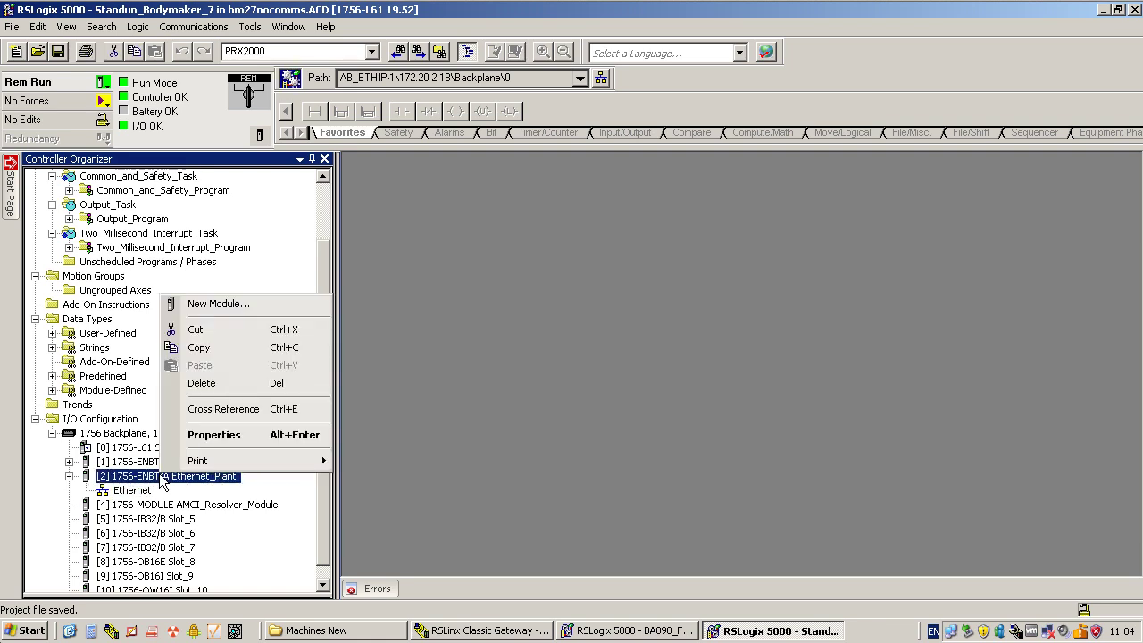
{"action": "left_click", "coordinate": [219, 437]}
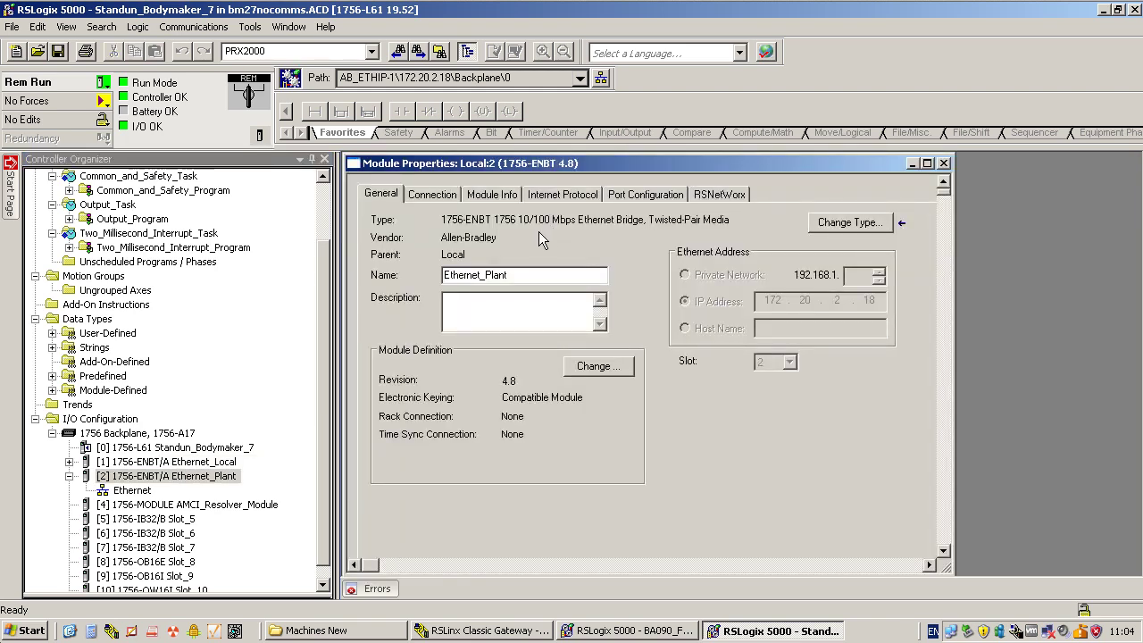
{"action": "left_click", "coordinate": [492, 196]}
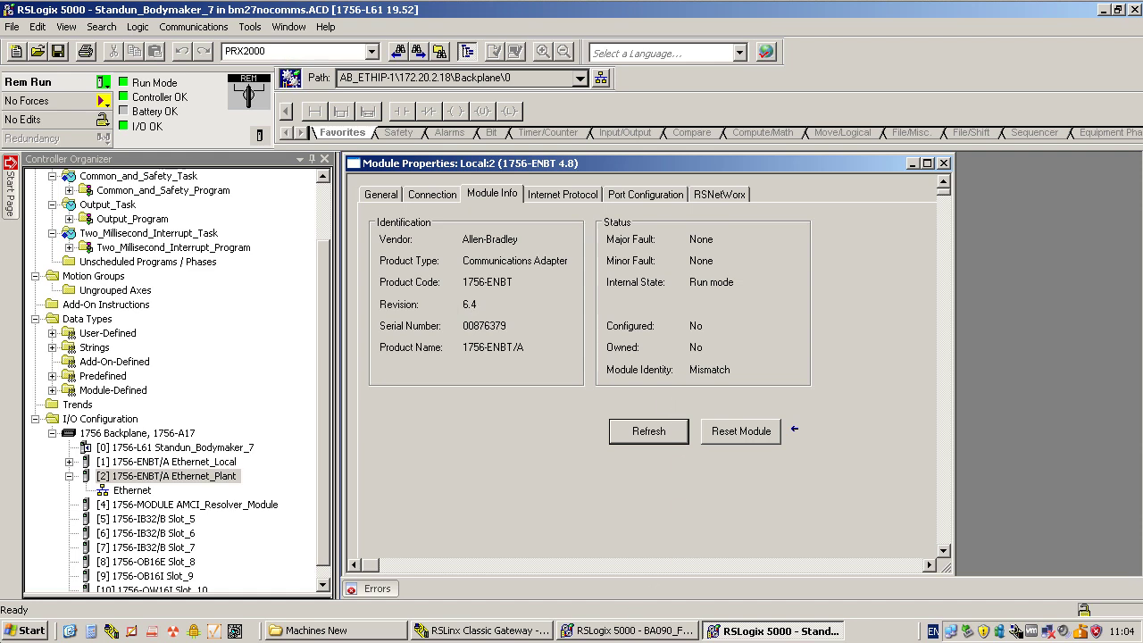
{"action": "left_click", "coordinate": [614, 630]}
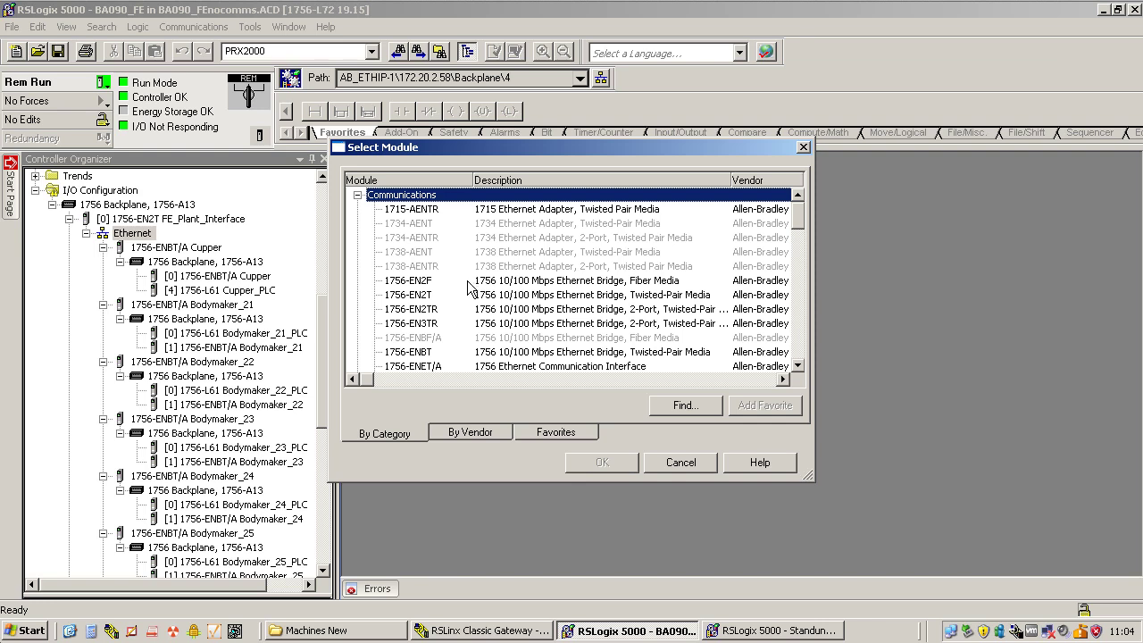
Step: Choose the 1756-ENBT module and set its definition revision to 6.4, matching Standun_Bodymaker_7
{"action": "left_click", "coordinate": [420, 351]}
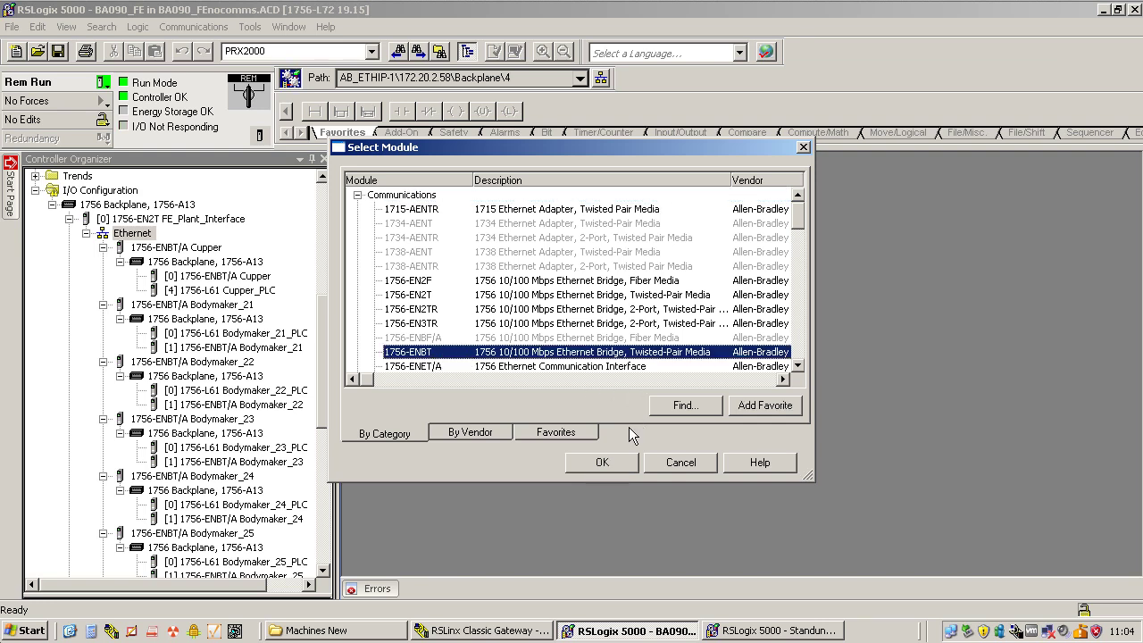
{"action": "left_click", "coordinate": [597, 468]}
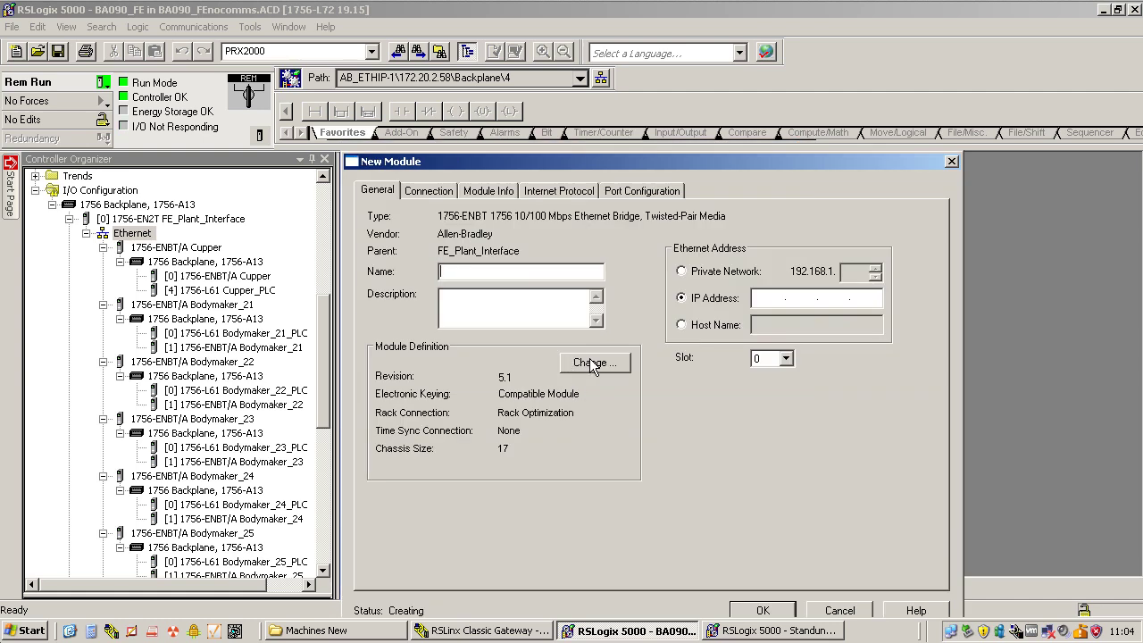
{"action": "left_click", "coordinate": [595, 362]}
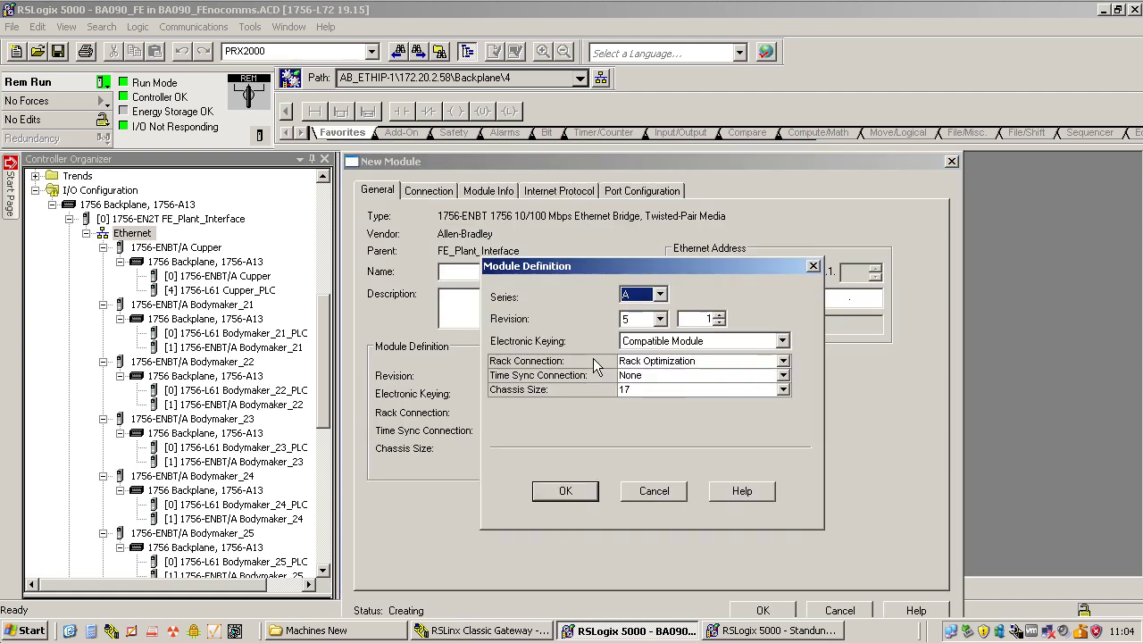
{"action": "left_click", "coordinate": [660, 319]}
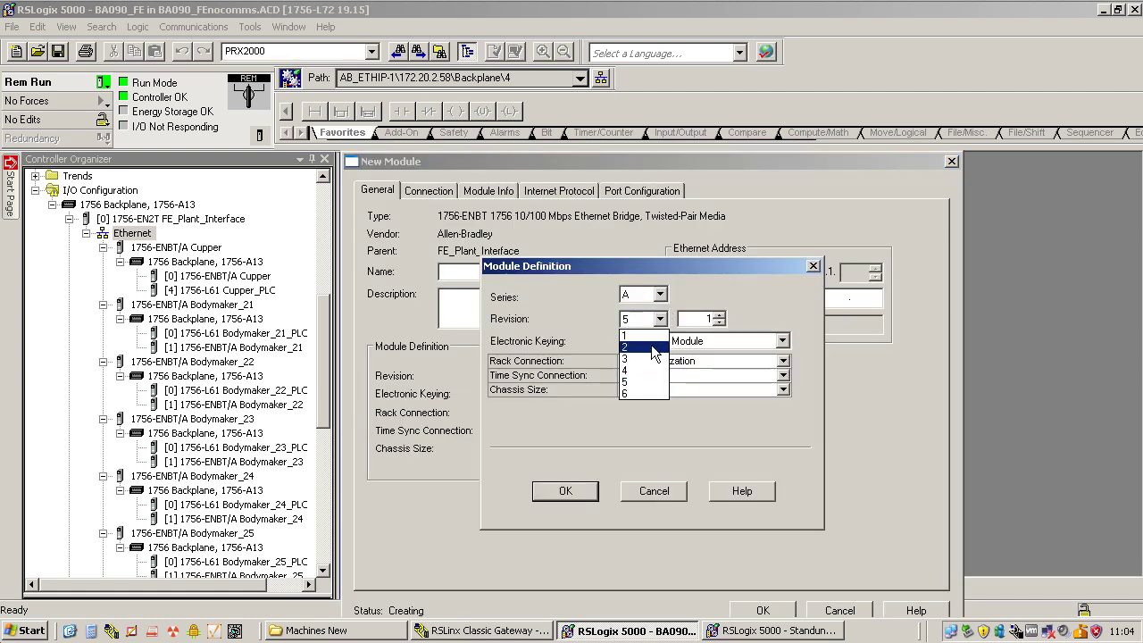
{"action": "left_click", "coordinate": [643, 393]}
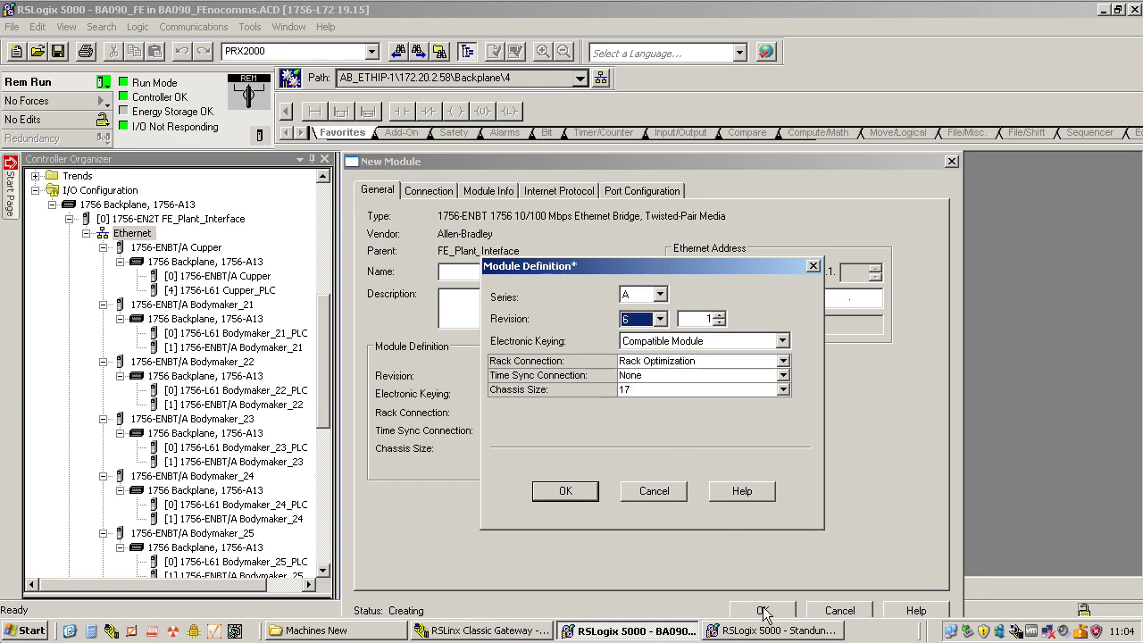
{"action": "left_click", "coordinate": [694, 632]}
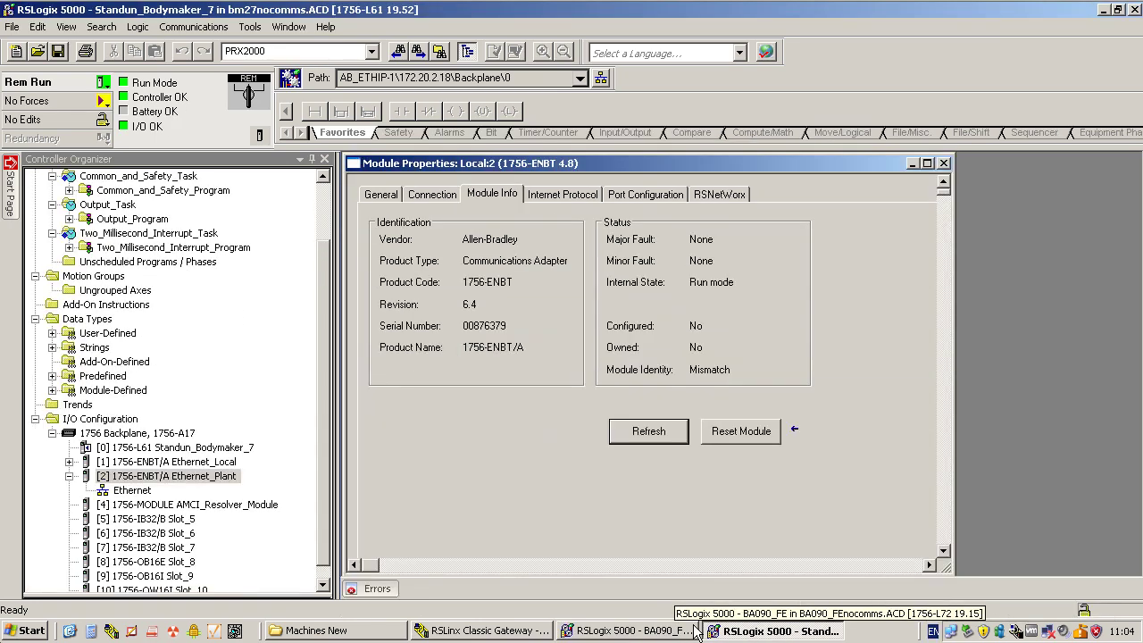
{"action": "left_click", "coordinate": [681, 632]}
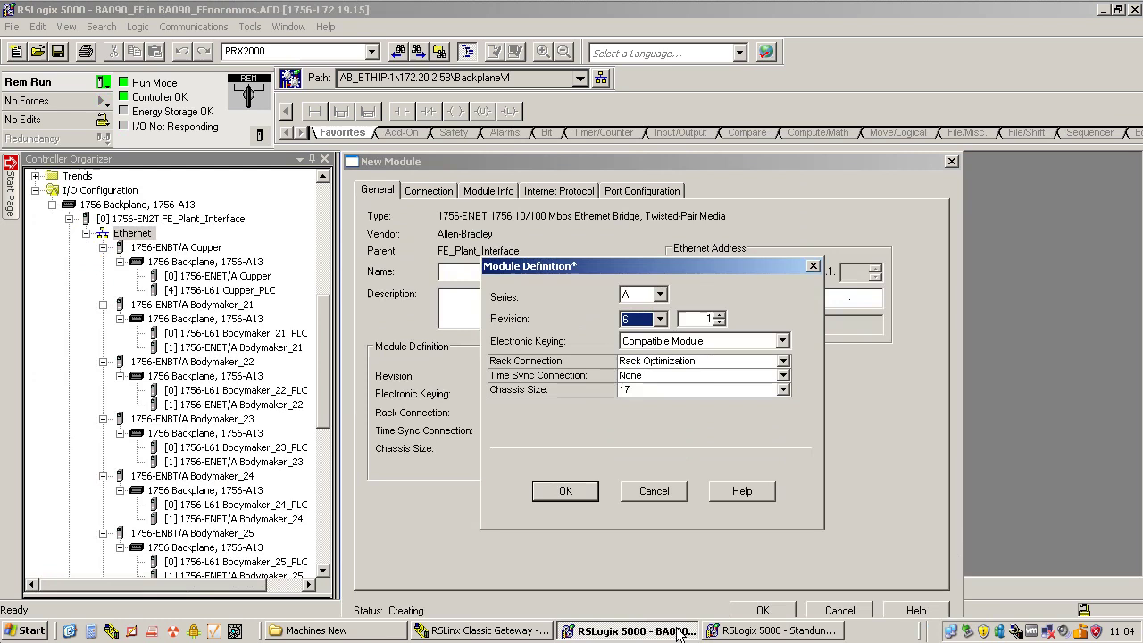
{"action": "left_click", "coordinate": [718, 314]}
{"action": "left_click", "coordinate": [718, 315]}
{"action": "left_click", "coordinate": [718, 315]}
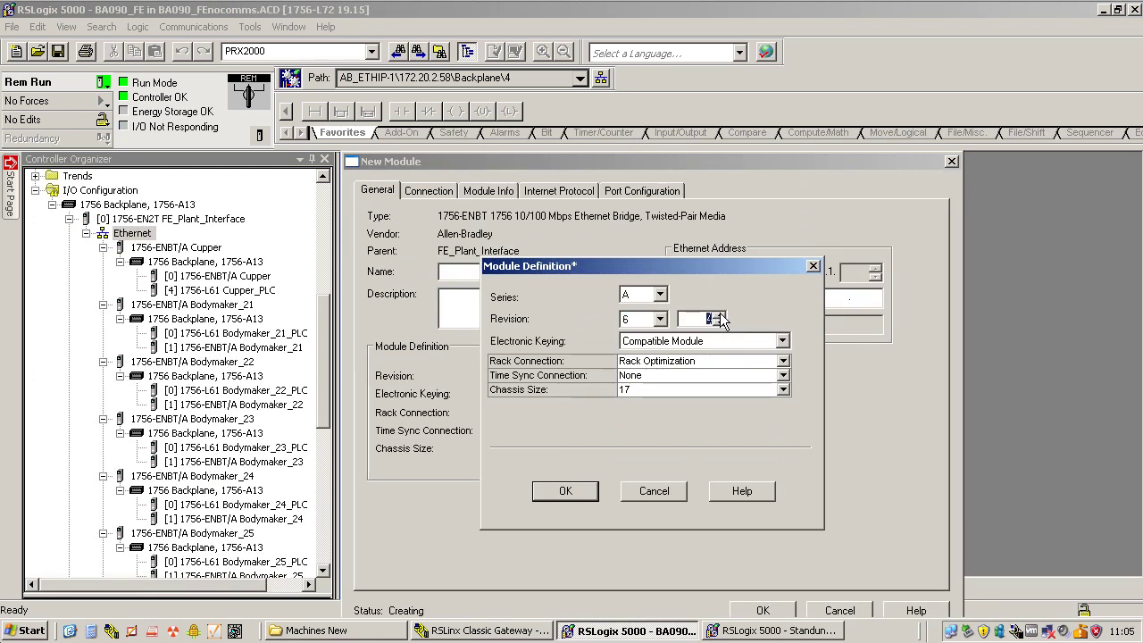
{"action": "left_click", "coordinate": [720, 320]}
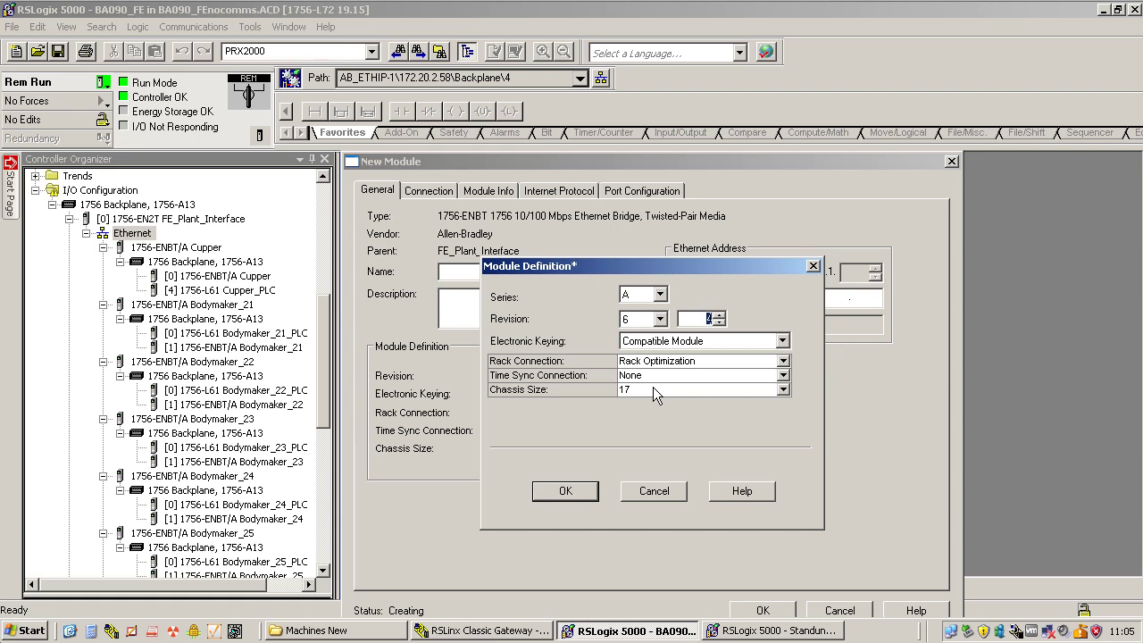
{"action": "left_click", "coordinate": [777, 630]}
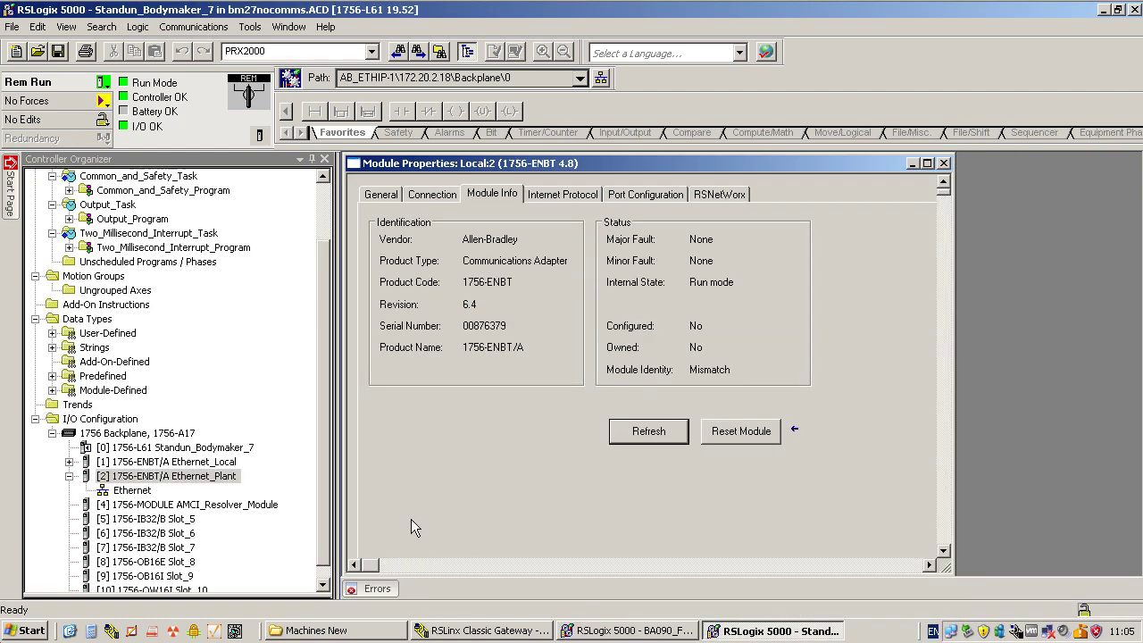
Step: Review Standun_Bodymaker_7's backplane and the Ethernet_Plant module's Connection and General settings
{"action": "left_click", "coordinate": [161, 435]}
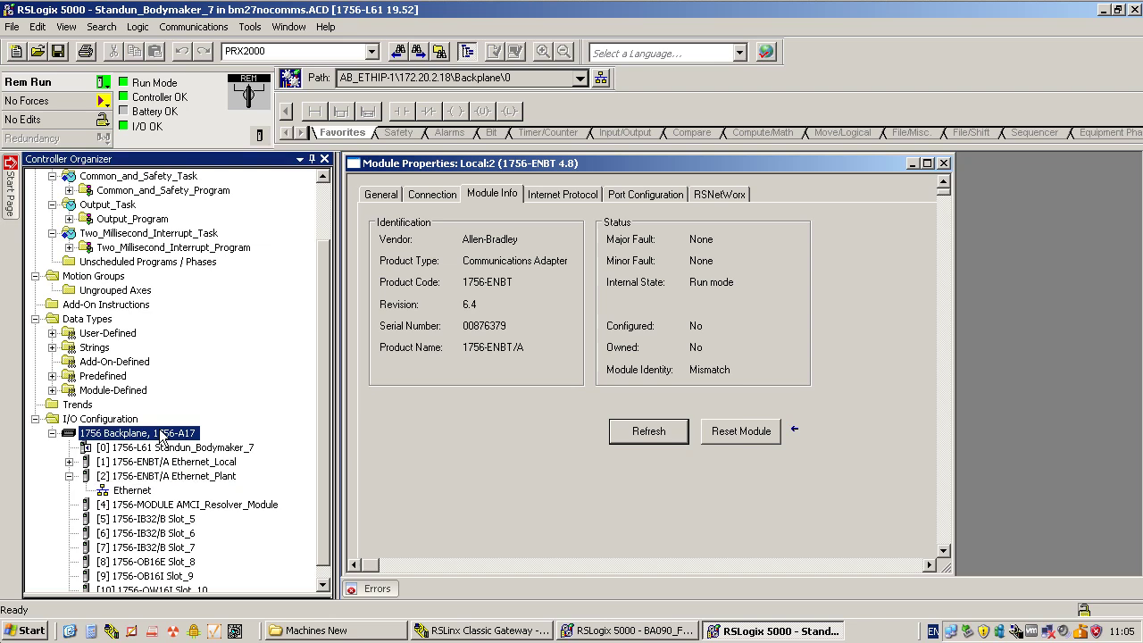
{"action": "right_click", "coordinate": [162, 435]}
{"action": "left_click", "coordinate": [137, 435]}
{"action": "double_click", "coordinate": [137, 435]}
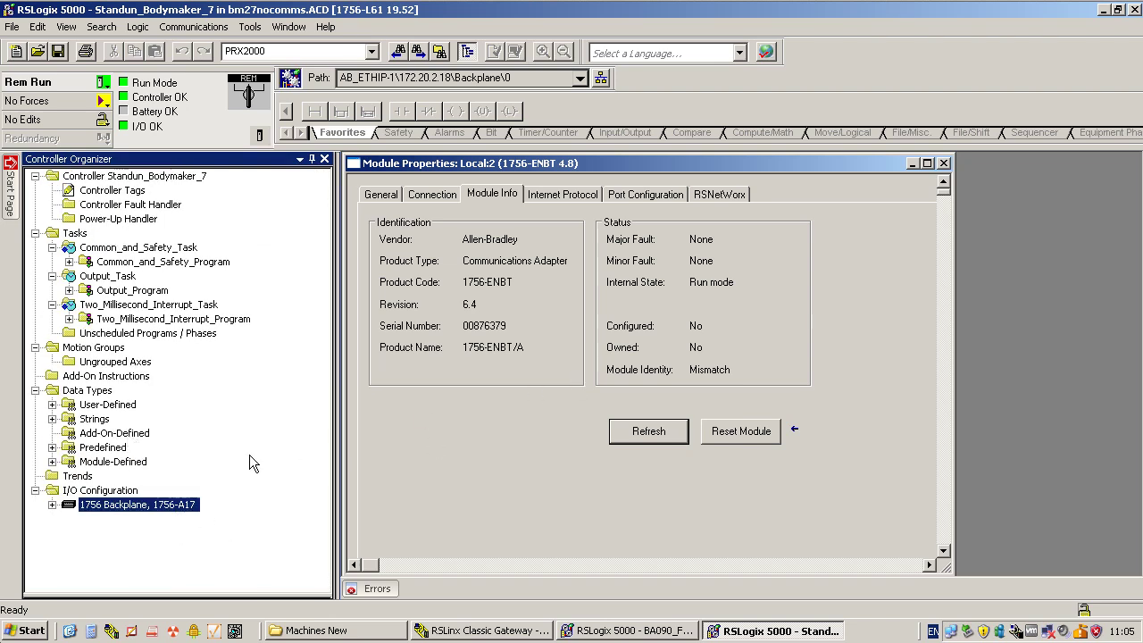
{"action": "left_click", "coordinate": [52, 506]}
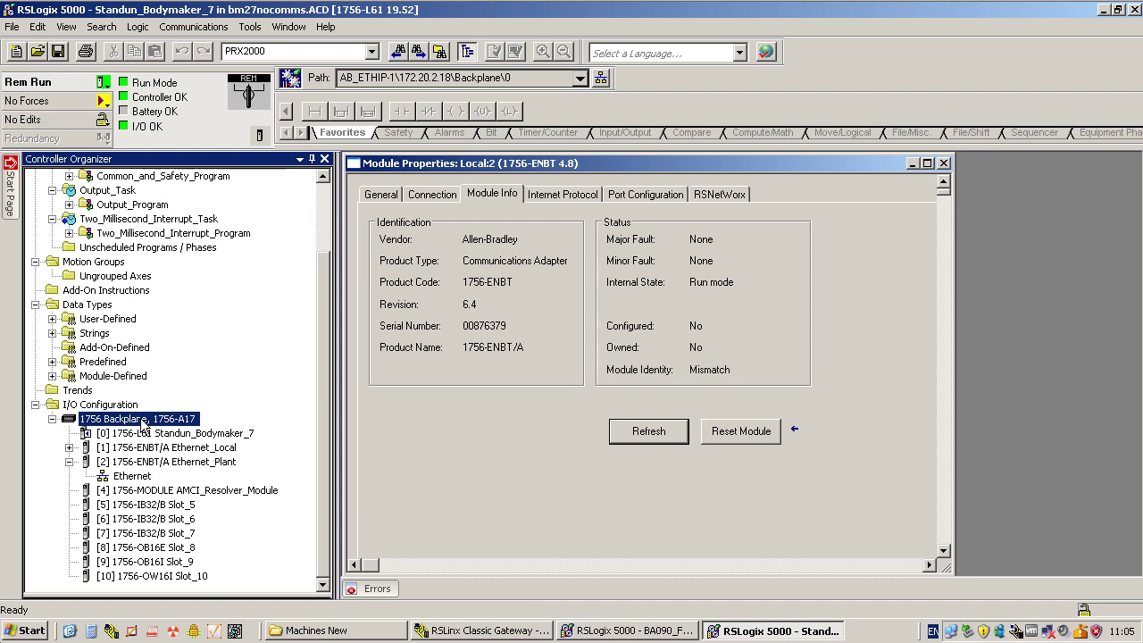
{"action": "left_click", "coordinate": [410, 198]}
{"action": "left_click", "coordinate": [386, 196]}
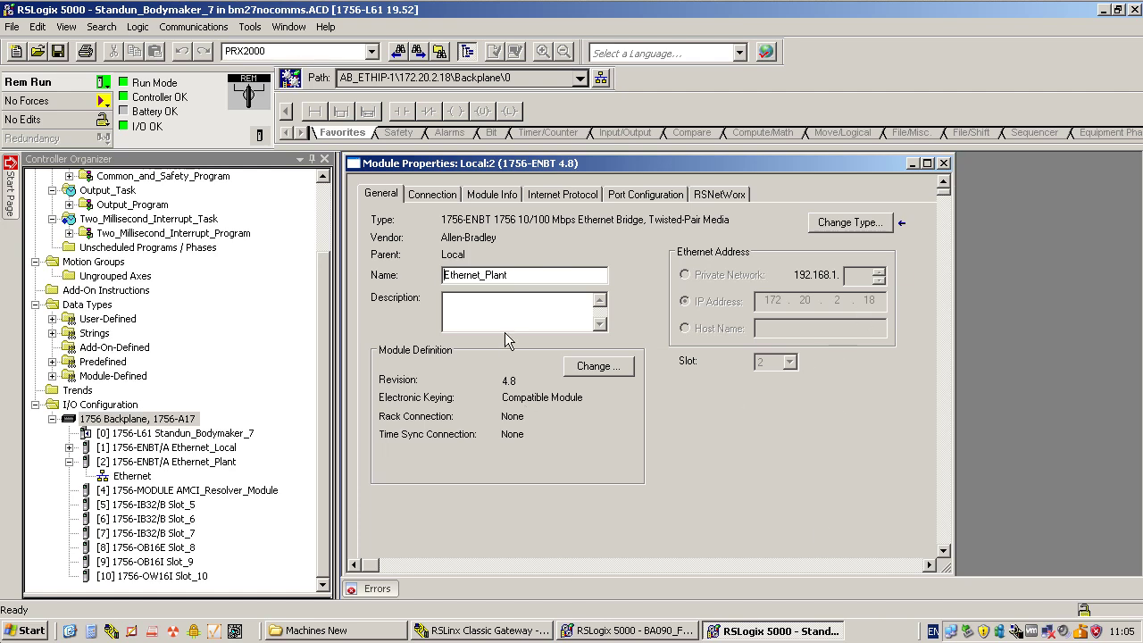
Step: Check Standun_Bodymaker_7's 1756-A17 backplane chassis, then return to BA090_FE's Module Definition
{"action": "left_click", "coordinate": [596, 632]}
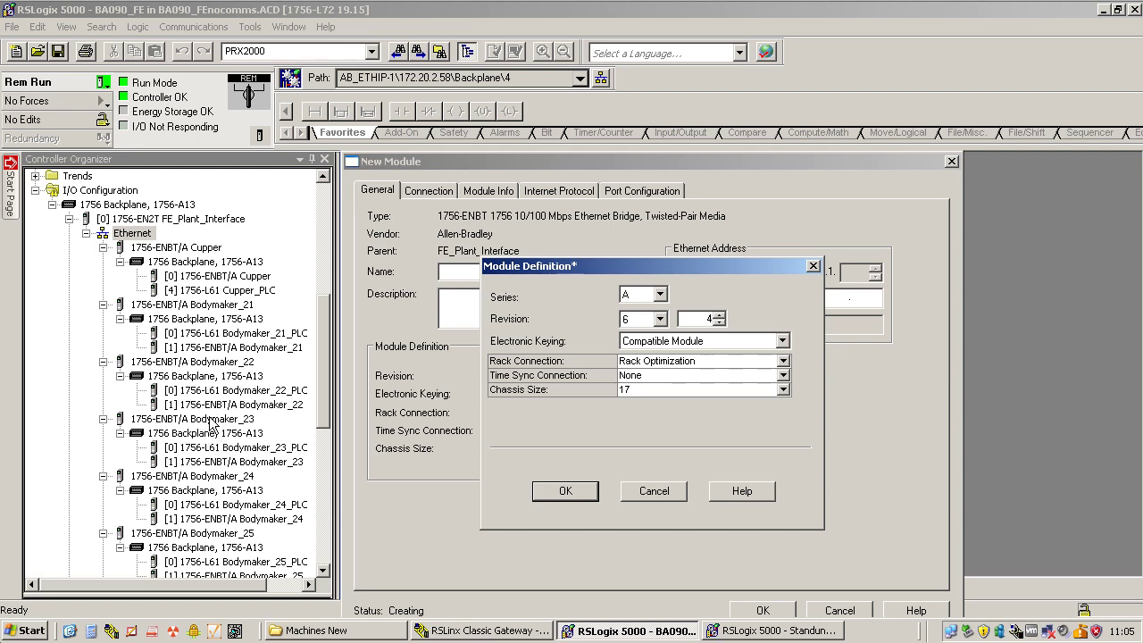
{"action": "left_click", "coordinate": [750, 630]}
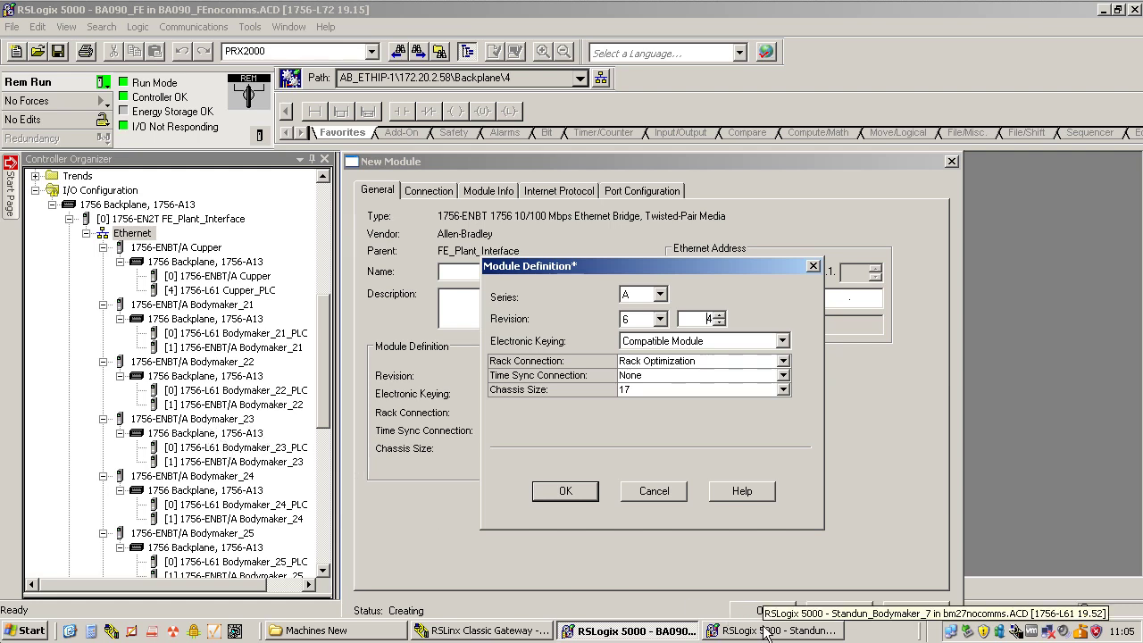
{"action": "left_click", "coordinate": [123, 422]}
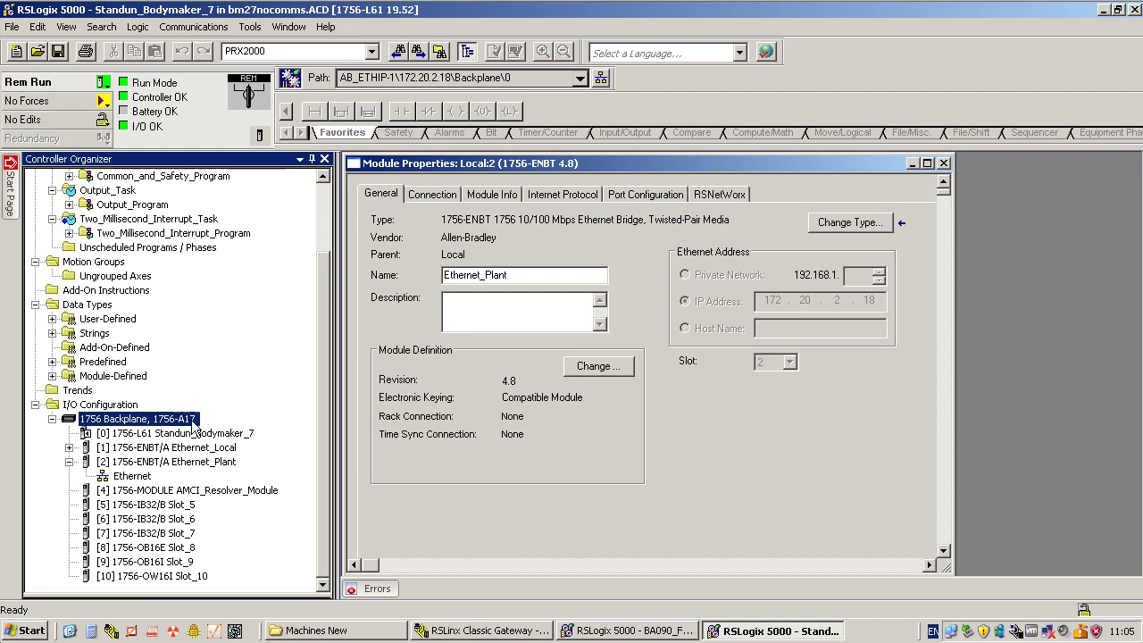
{"action": "left_click", "coordinate": [623, 634]}
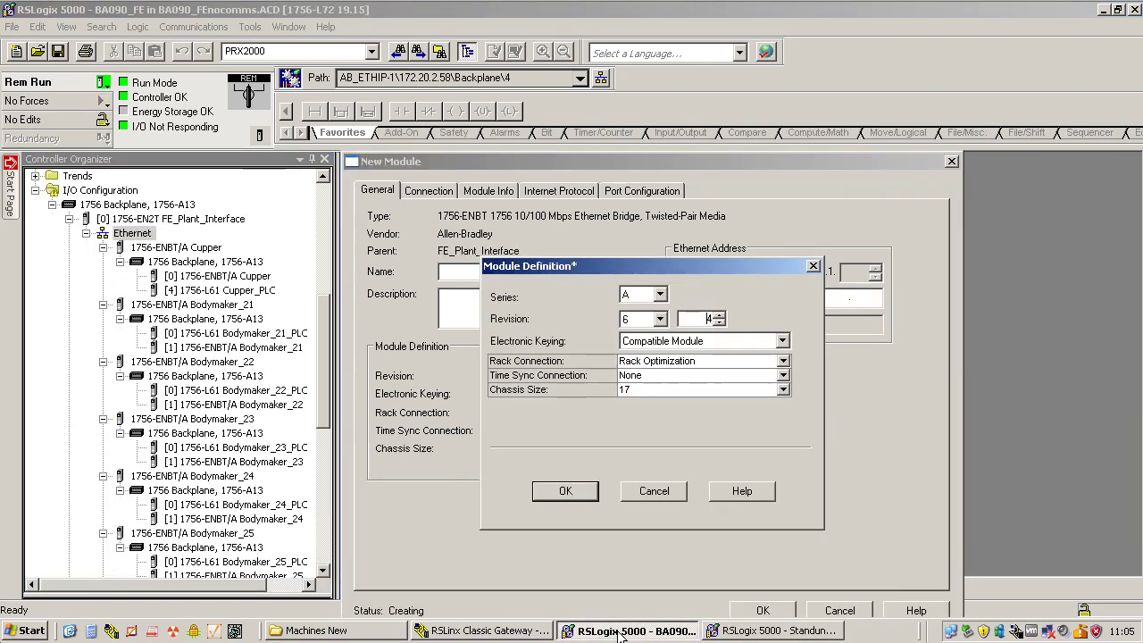
Step: Change the new 1756-ENBT module's chassis size from 17 to 13 and confirm the definition change
{"action": "left_click", "coordinate": [647, 389]}
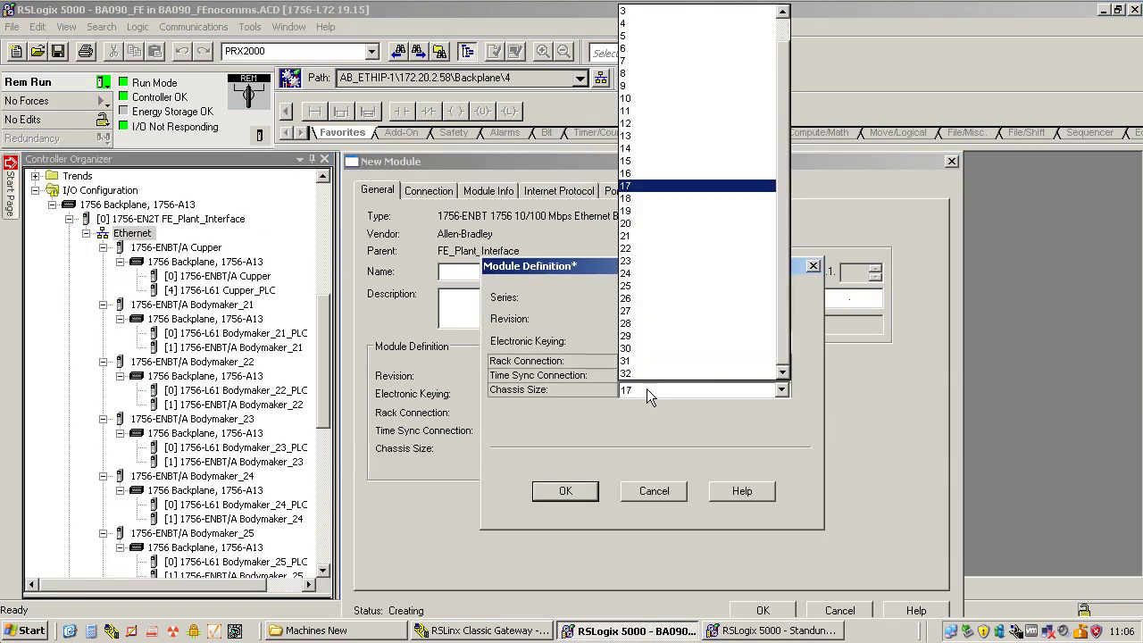
{"action": "left_click", "coordinate": [658, 134]}
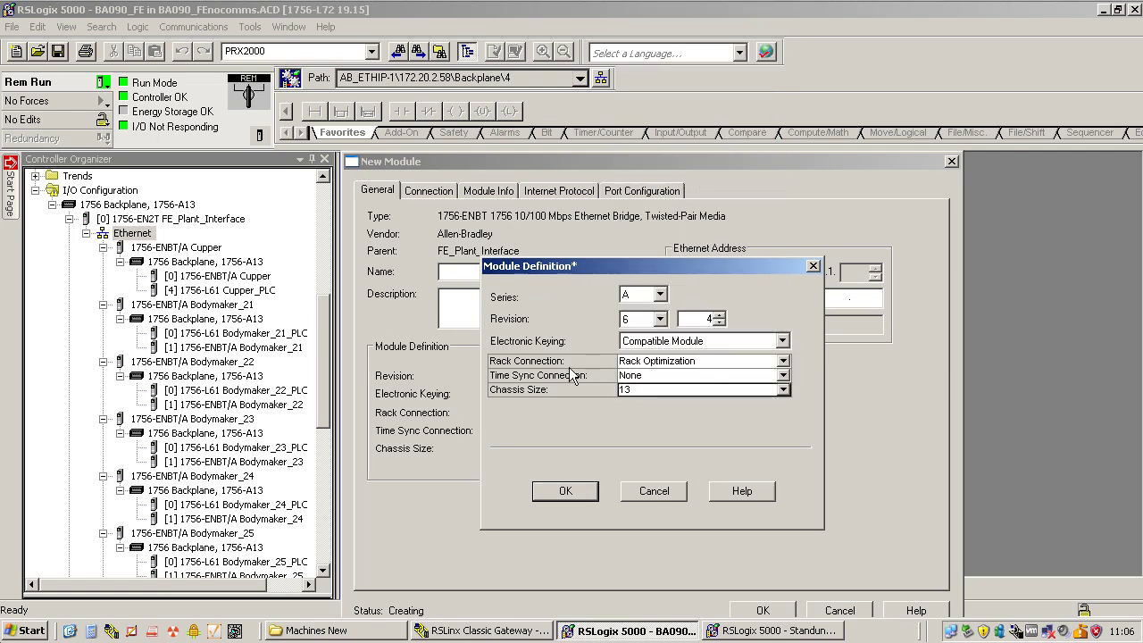
{"action": "left_click", "coordinate": [574, 493]}
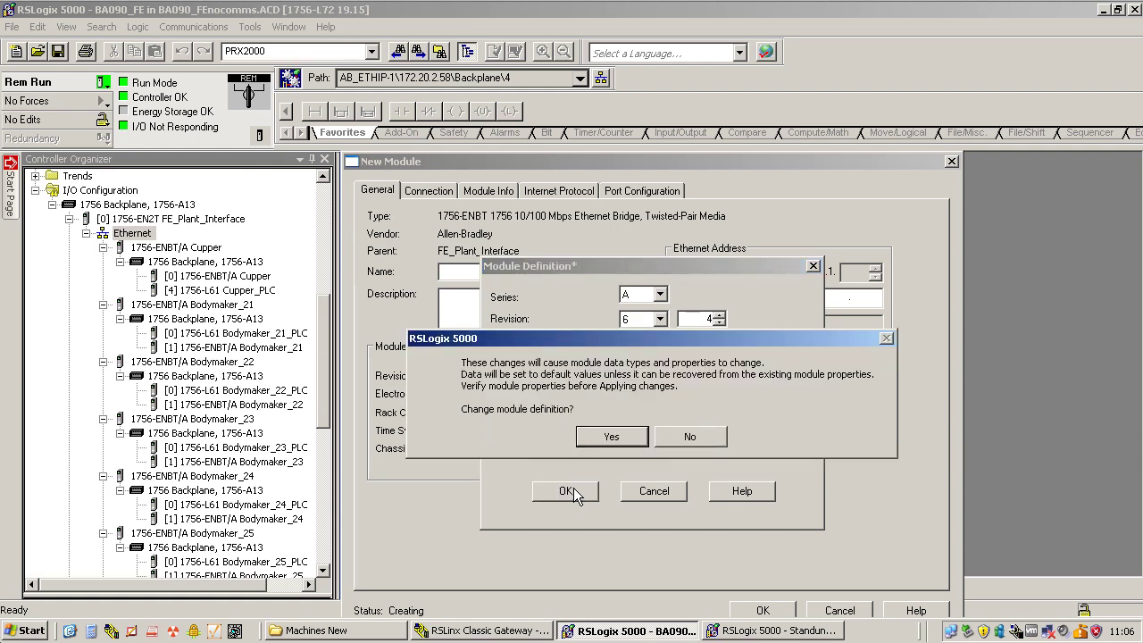
{"action": "left_click", "coordinate": [611, 438]}
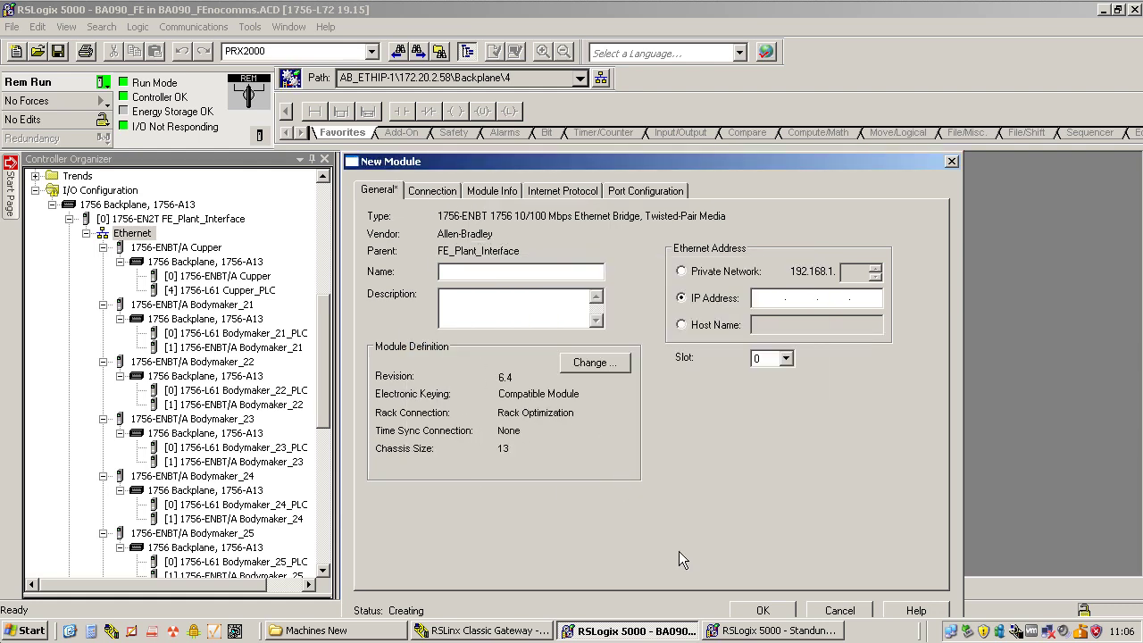
{"action": "left_click", "coordinate": [774, 631]}
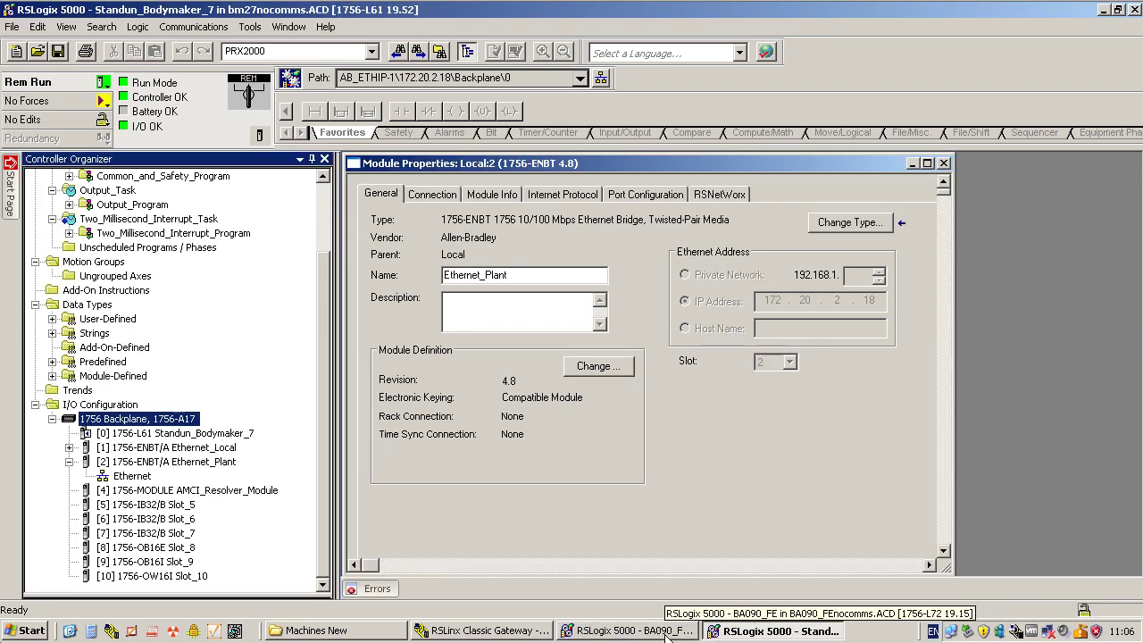
{"action": "left_click", "coordinate": [179, 461]}
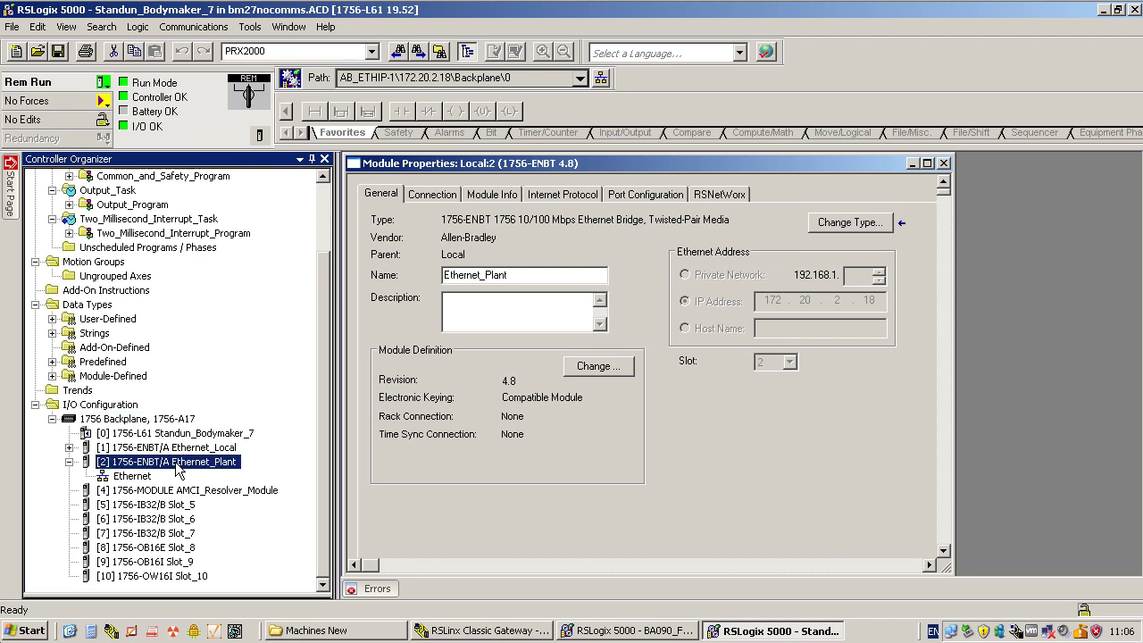
Step: Put the new module in slot 2 with IP 172.20.2.18 and name it Bodymaker_27
{"action": "left_click", "coordinate": [656, 636]}
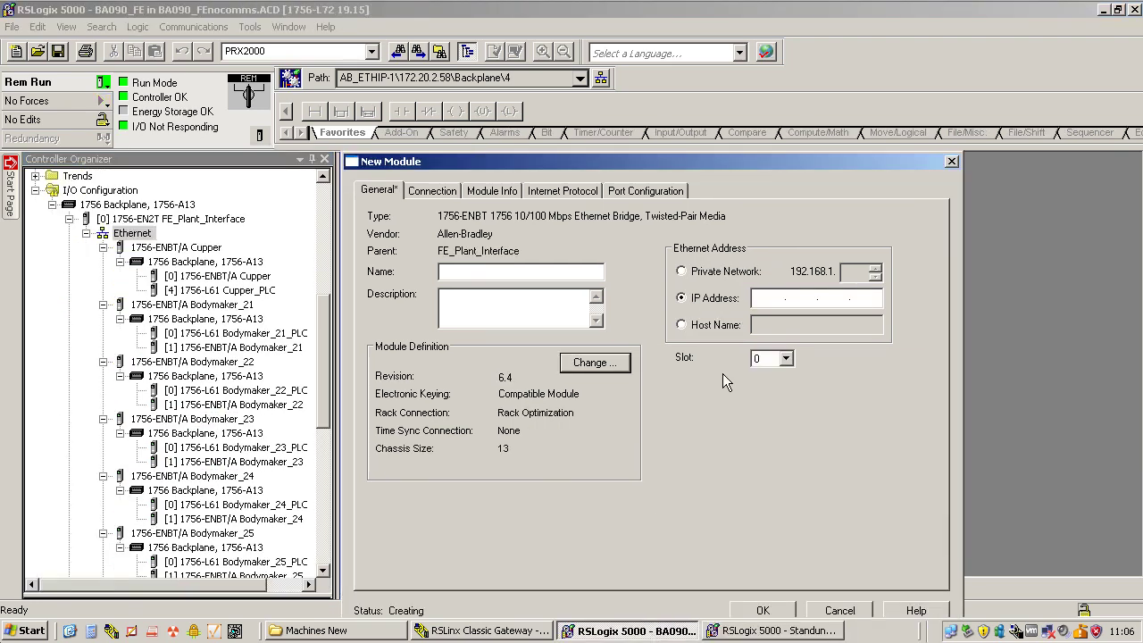
{"action": "left_click", "coordinate": [785, 358]}
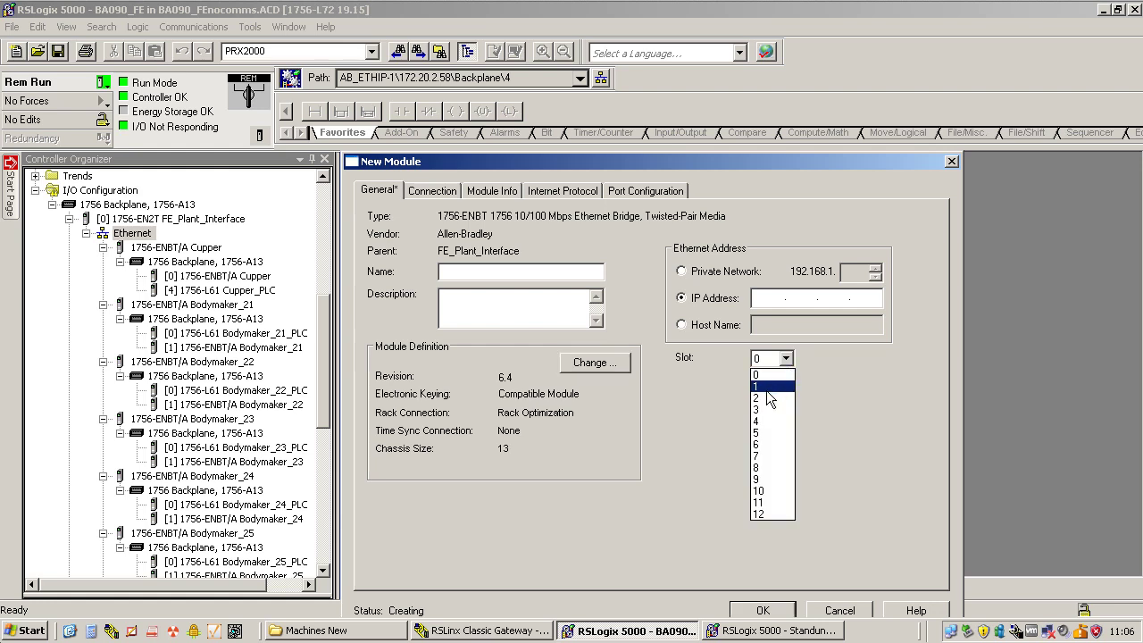
{"action": "left_click", "coordinate": [764, 400]}
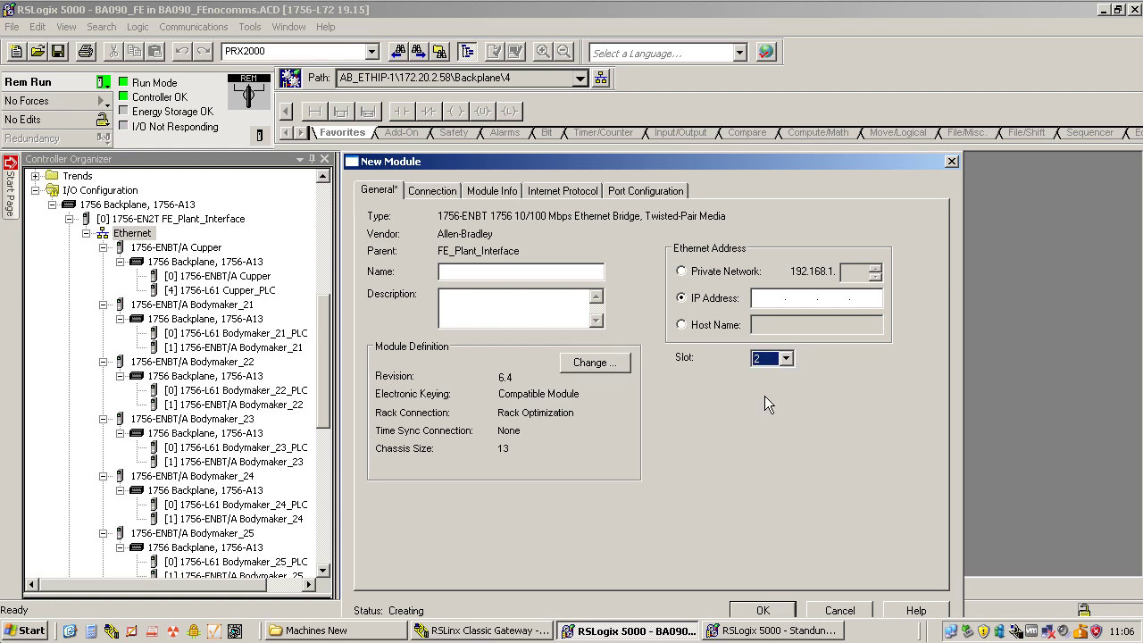
{"action": "left_click", "coordinate": [770, 295]}
{"action": "type", "text": "172.202.18"}
{"action": "left_click", "coordinate": [480, 271]}
{"action": "type", "text": "BM"}
{"action": "key", "text": "BackSpace"}
{"action": "type", "text": "odymaker_27"}
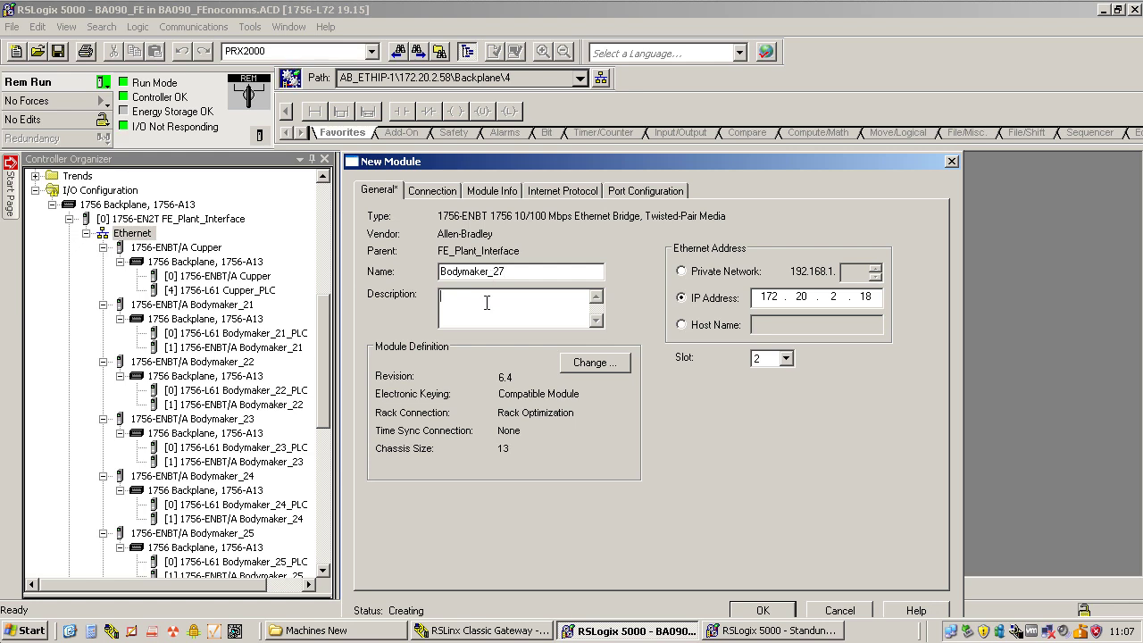
Step: Enter a 300 ms RPI in Bodymaker_27's connection settings and return to General
{"action": "left_click", "coordinate": [434, 192]}
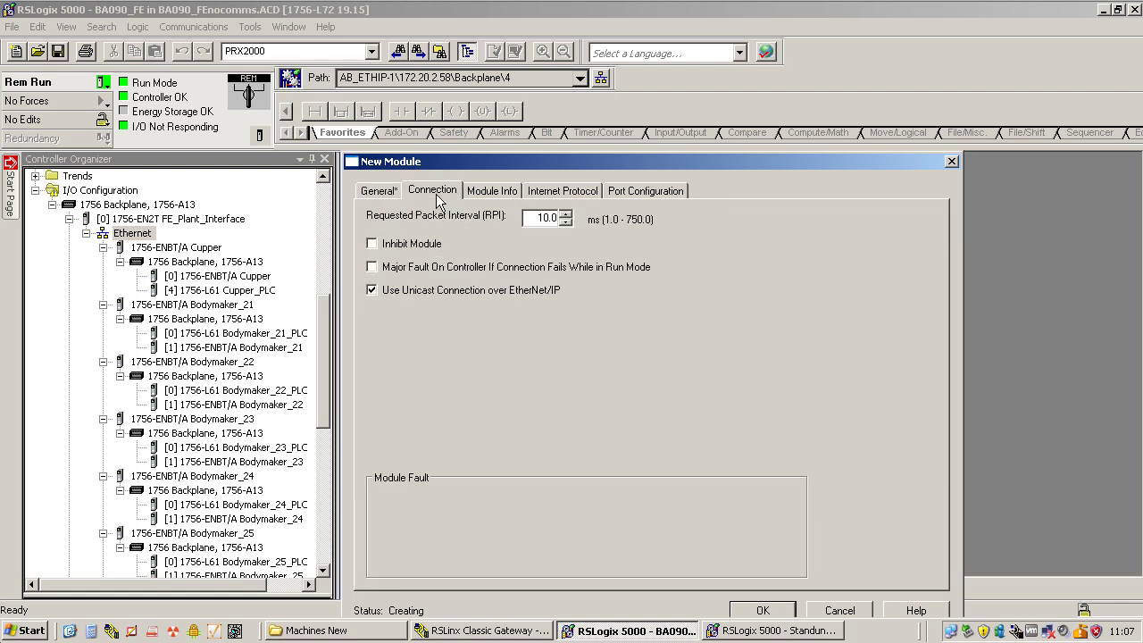
{"action": "double_click", "coordinate": [528, 219]}
{"action": "type", "text": "300"}
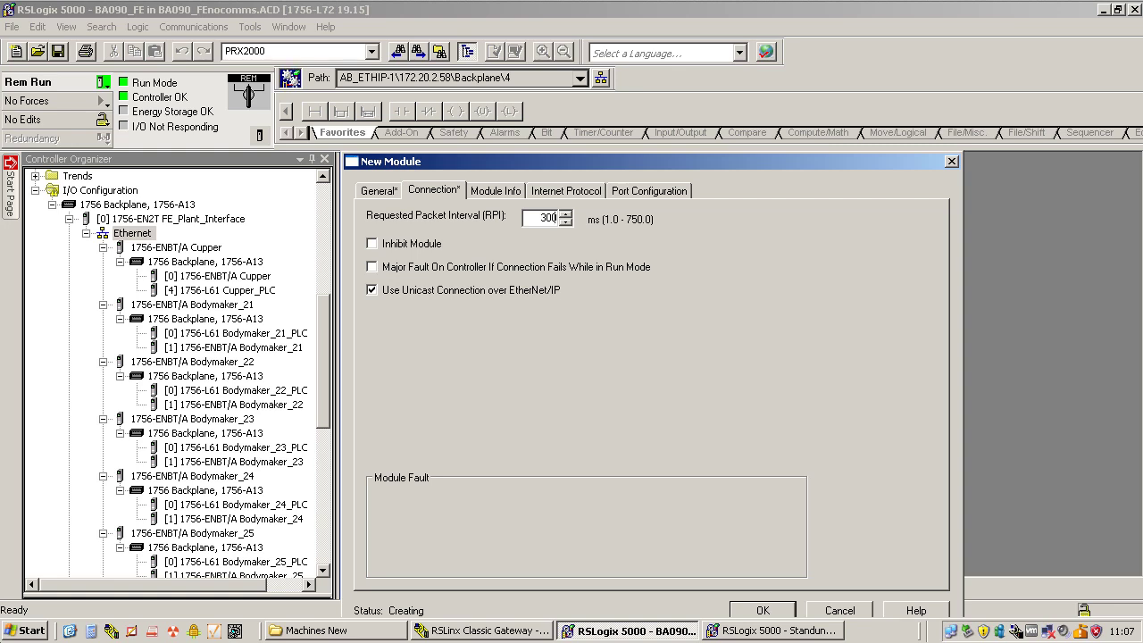
{"action": "left_click", "coordinate": [381, 194]}
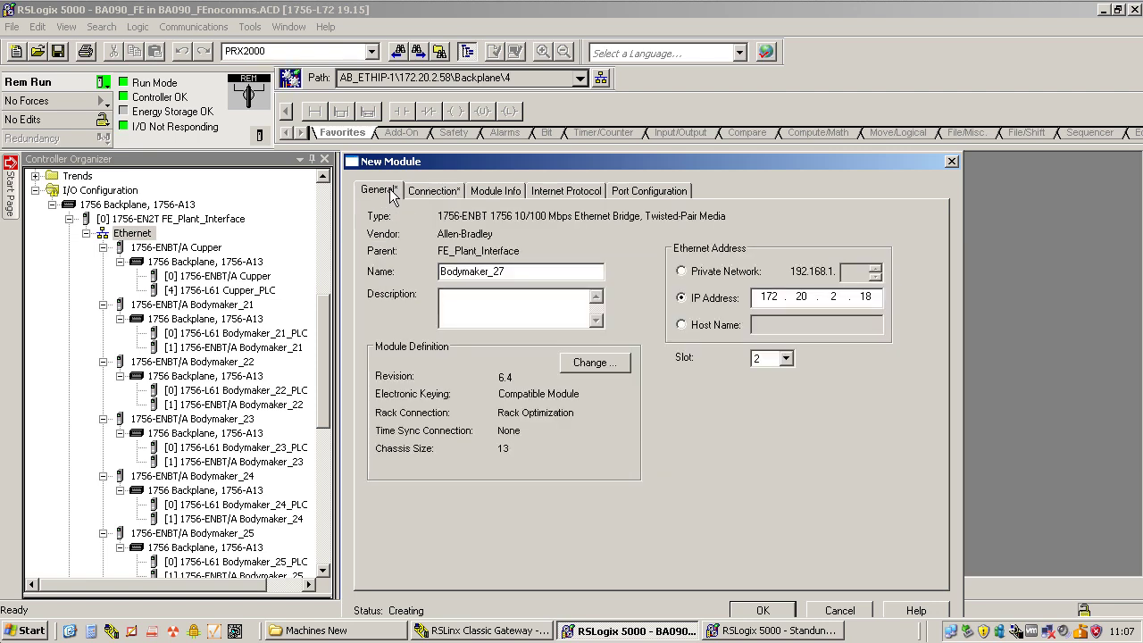
{"action": "left_click", "coordinate": [434, 192]}
{"action": "left_click", "coordinate": [378, 192]}
Step: Create Bodymaker_27 online, then reopen its properties to verify the 300 ms RPI
{"action": "left_click", "coordinate": [764, 611]}
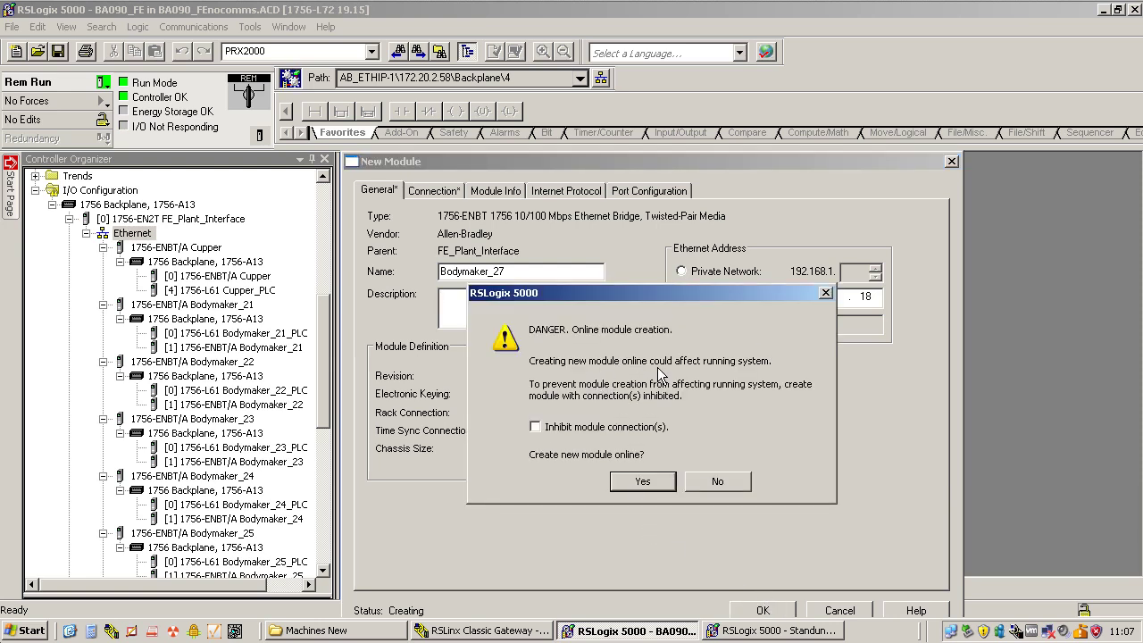
{"action": "left_click", "coordinate": [638, 483]}
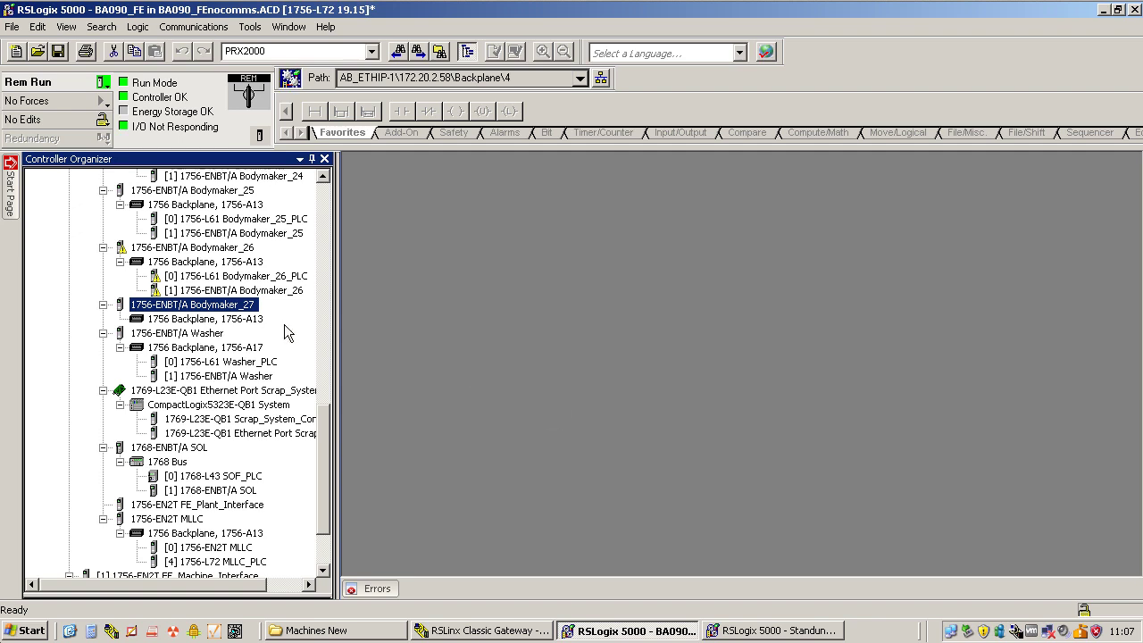
{"action": "mouse_move", "coordinate": [226, 308]}
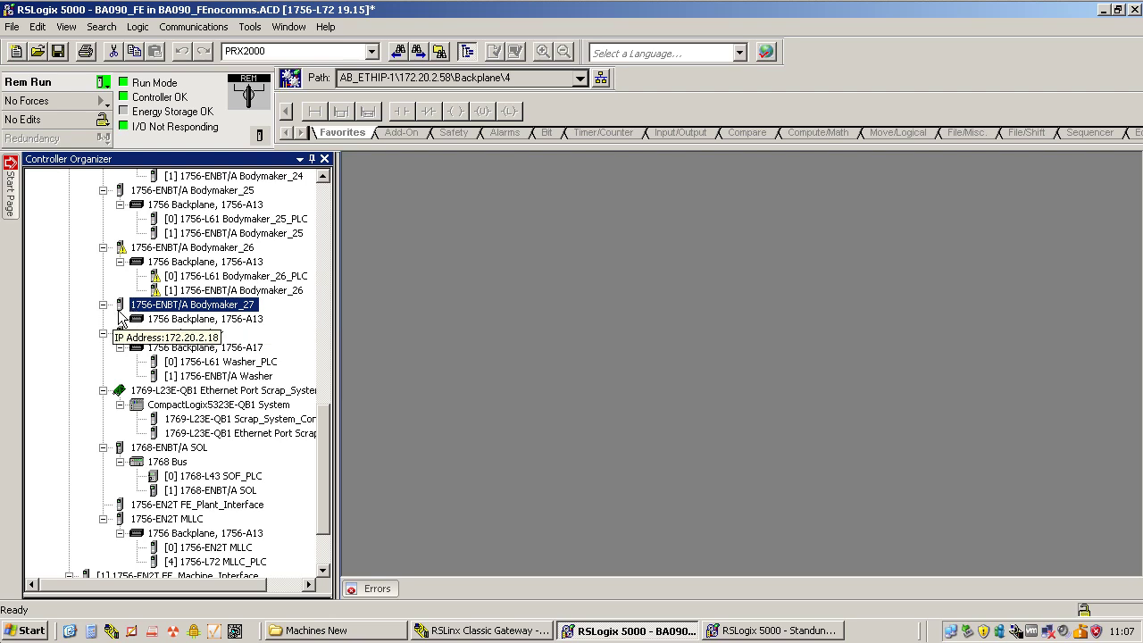
{"action": "double_click", "coordinate": [183, 306]}
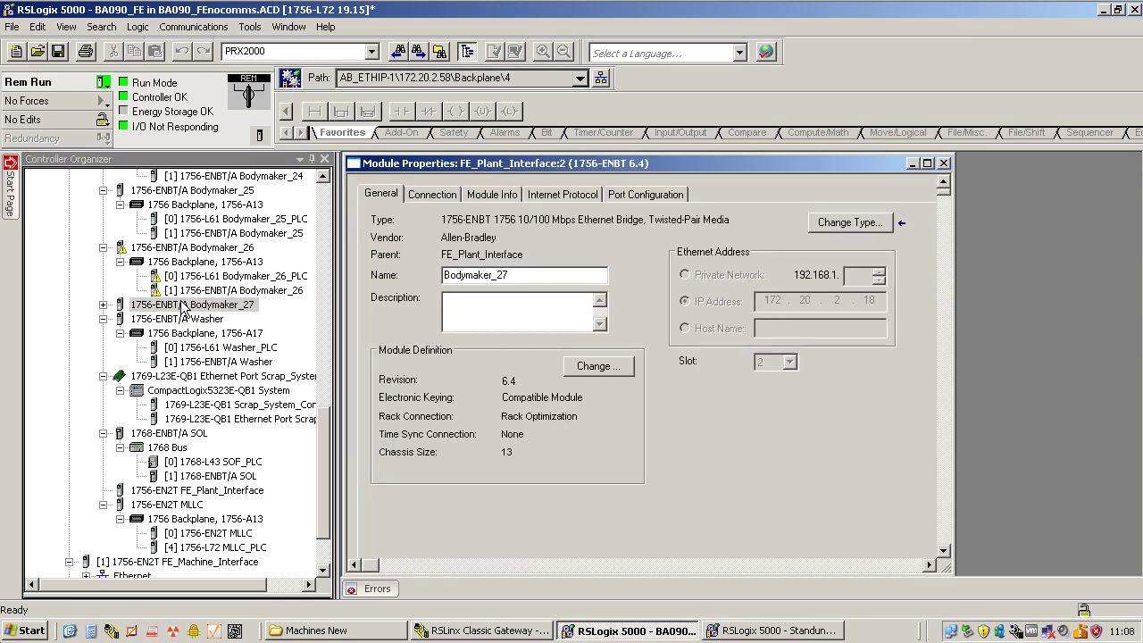
{"action": "left_click", "coordinate": [420, 195]}
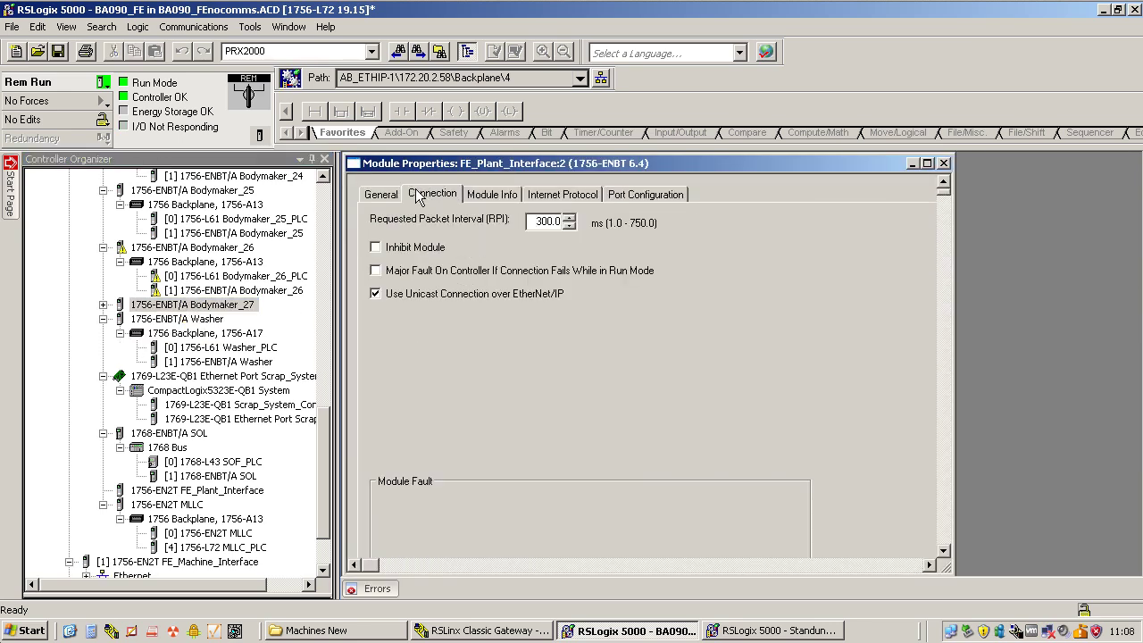
{"action": "left_click", "coordinate": [390, 195]}
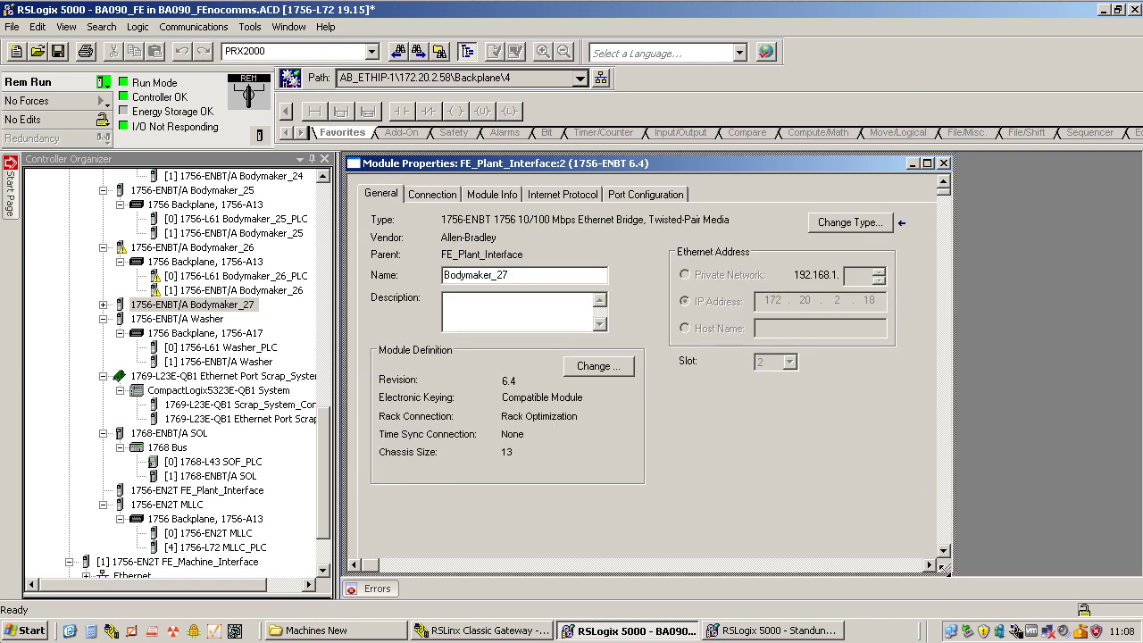
{"action": "left_click_drag", "start_coordinate": [947, 552], "coordinate": [857, 546]}
{"action": "left_click", "coordinate": [943, 502]}
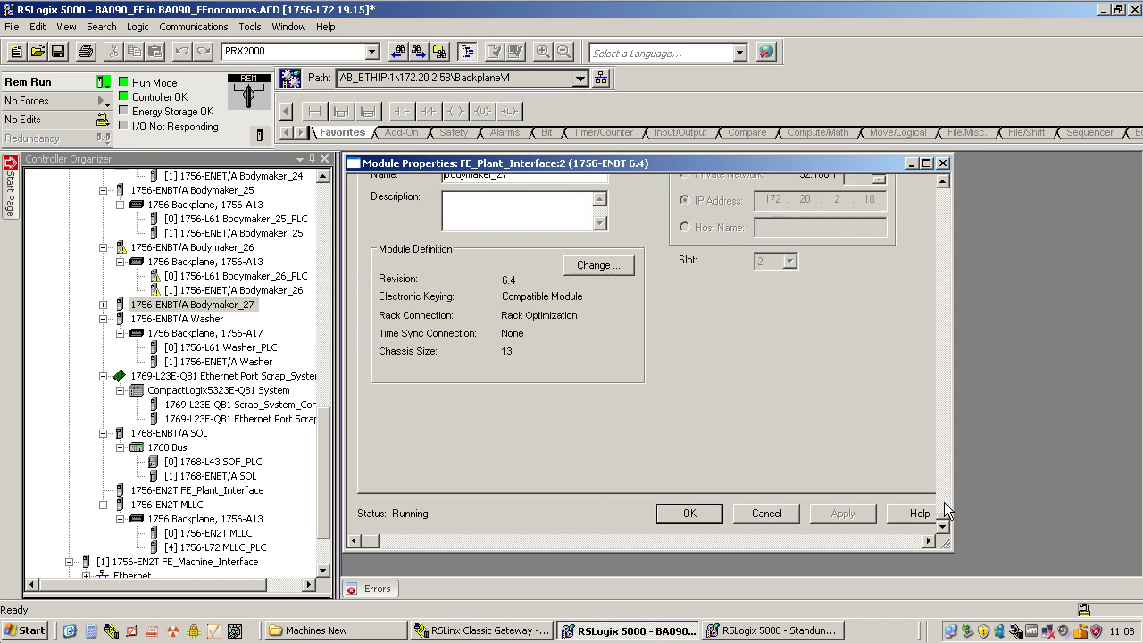
{"action": "left_click", "coordinate": [690, 513]}
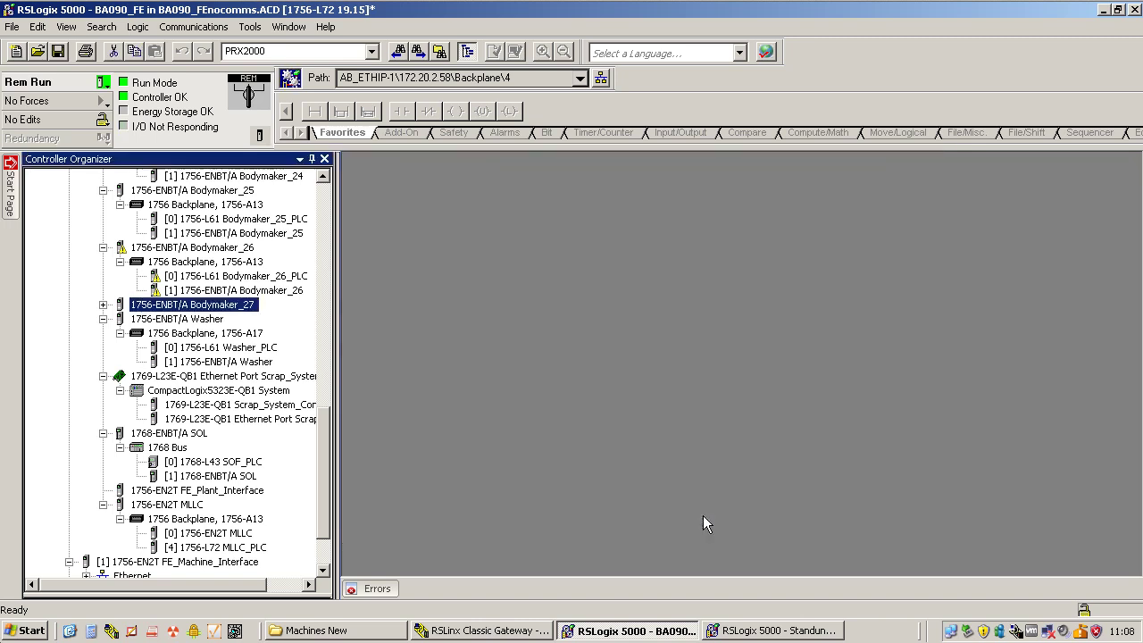
Step: Start a new controller module on Bodymaker_27's 1756 Backplane, then switch to Standun_Bodymaker_7
{"action": "left_click", "coordinate": [102, 304]}
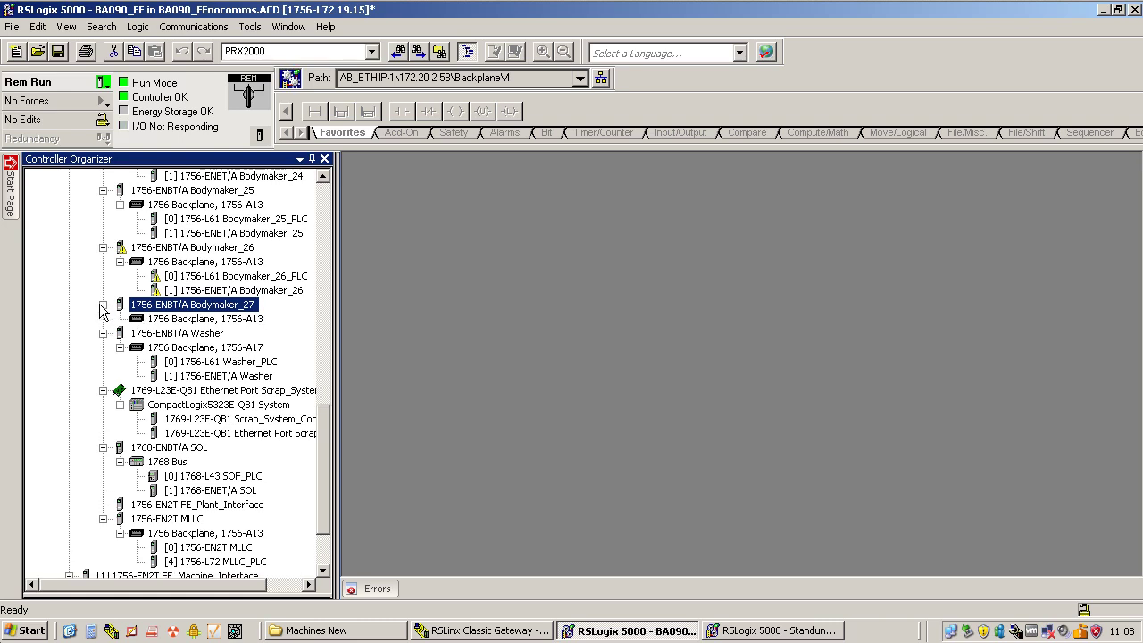
{"action": "left_click", "coordinate": [181, 321]}
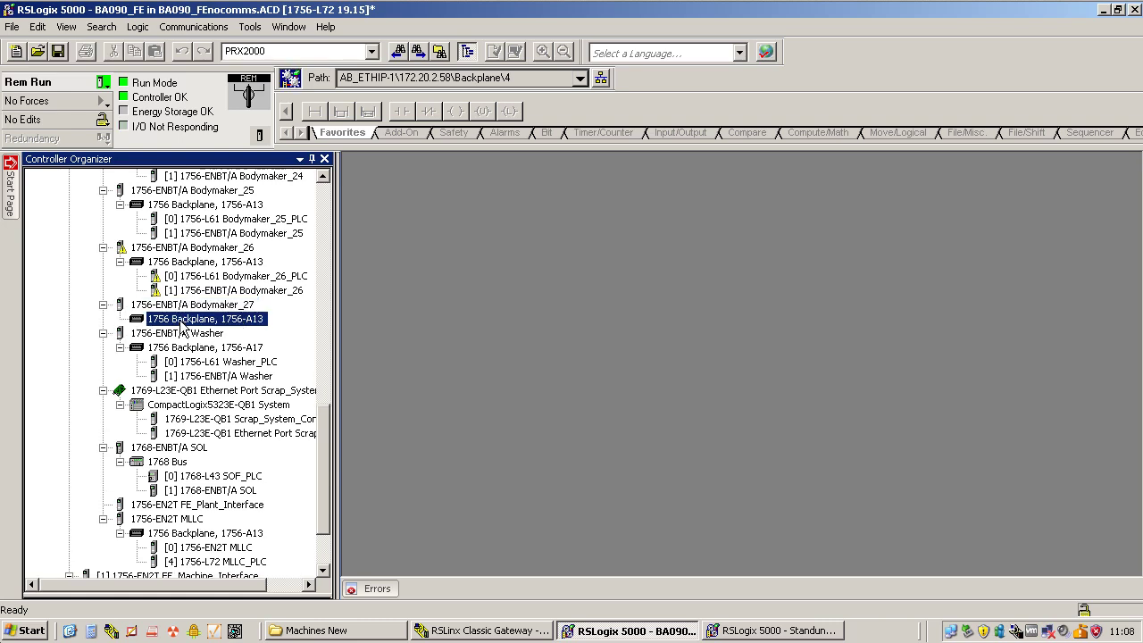
{"action": "right_click", "coordinate": [181, 327]}
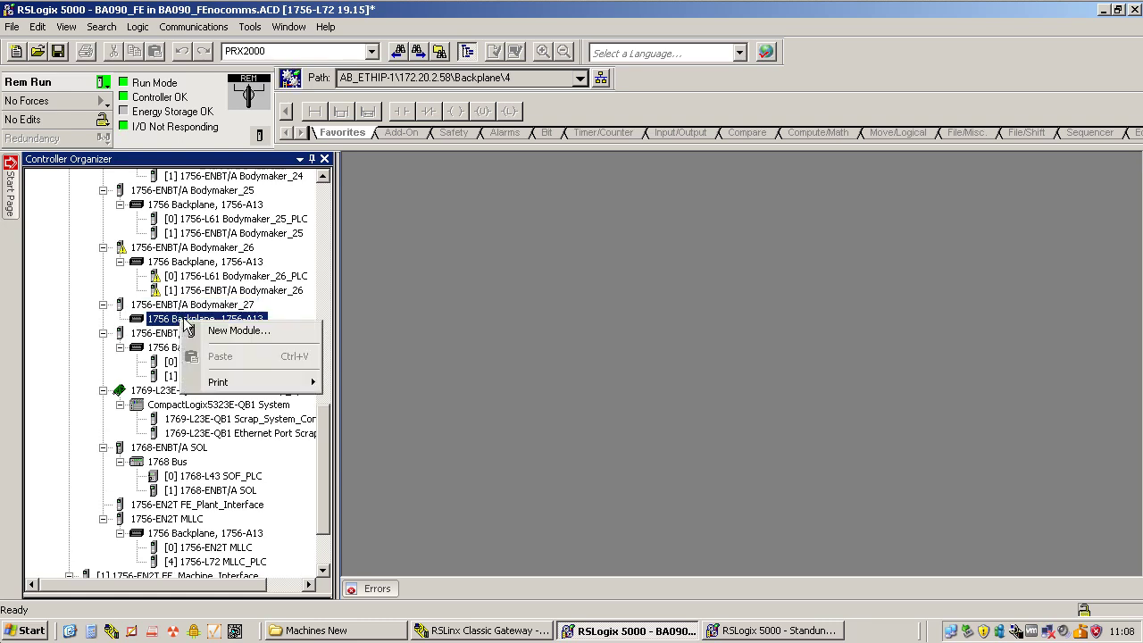
{"action": "left_click", "coordinate": [197, 307]}
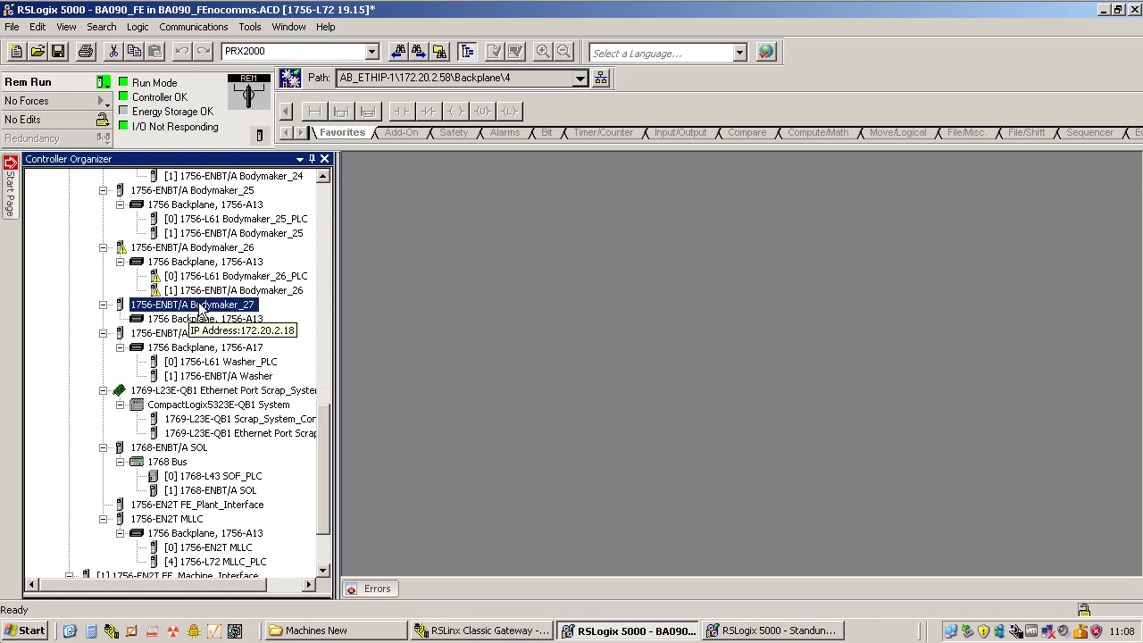
{"action": "left_click", "coordinate": [174, 325]}
{"action": "right_click", "coordinate": [174, 325]}
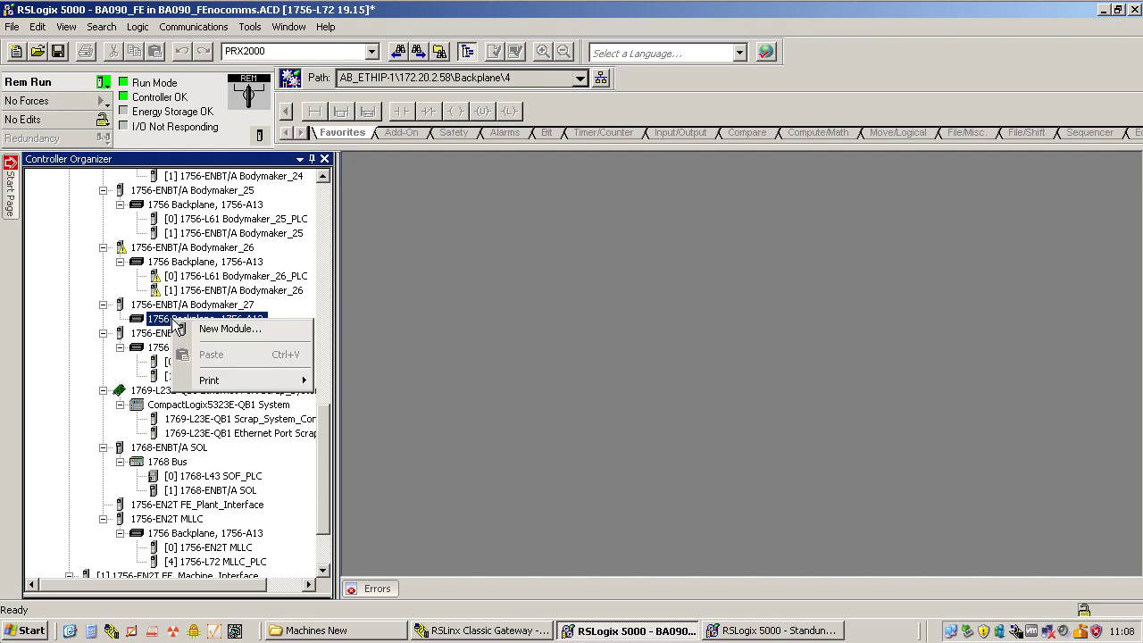
{"action": "left_click", "coordinate": [212, 330]}
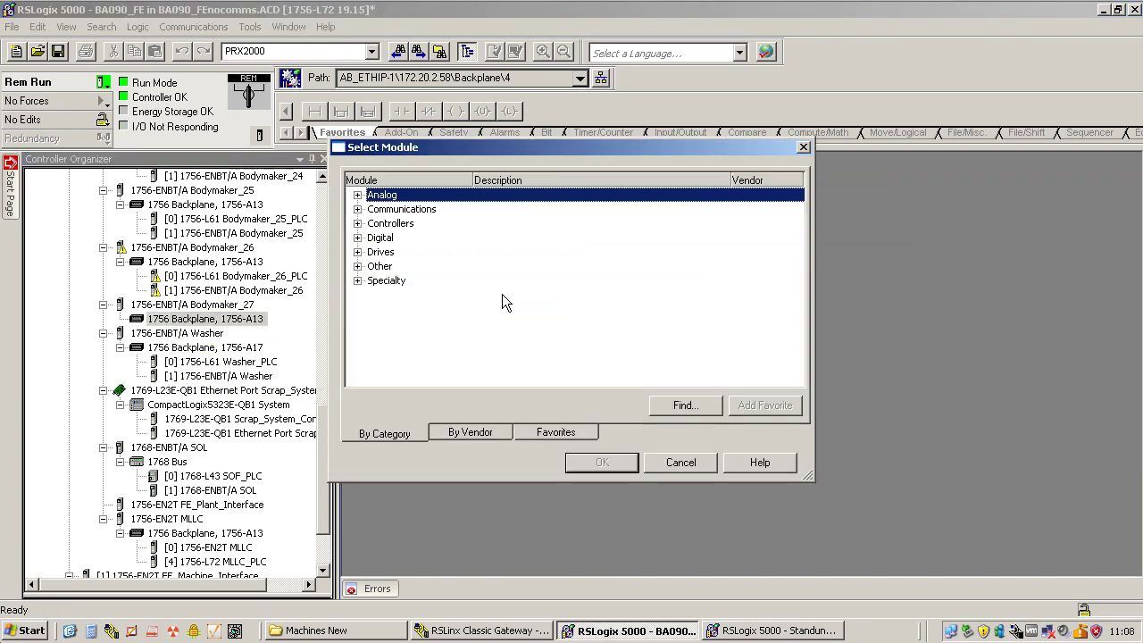
{"action": "left_click", "coordinate": [357, 223]}
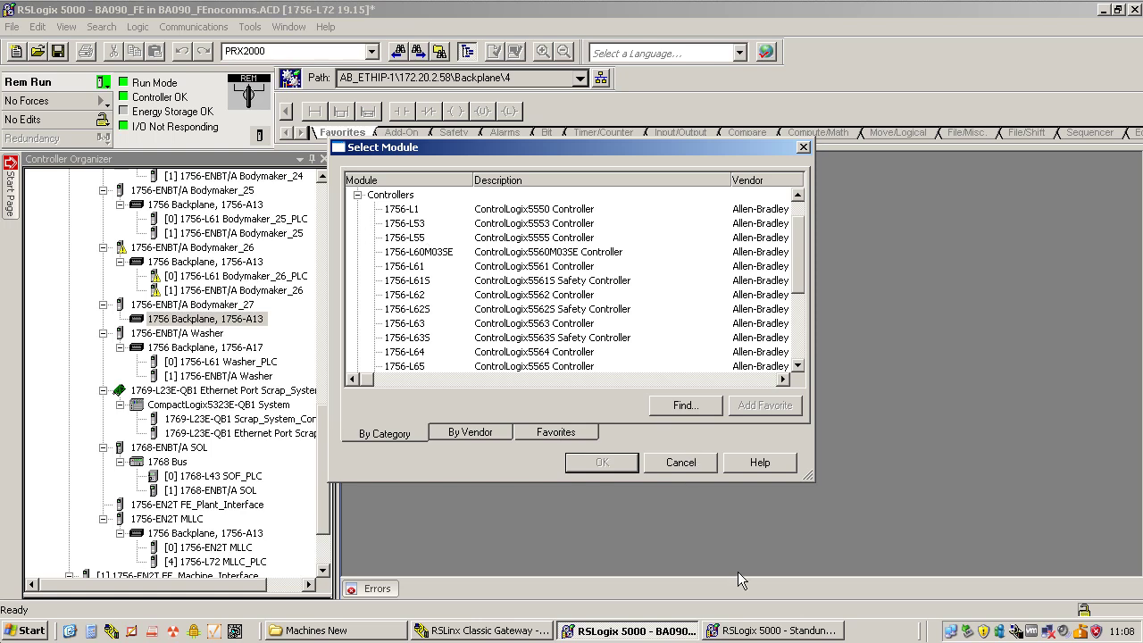
{"action": "left_click", "coordinate": [793, 632]}
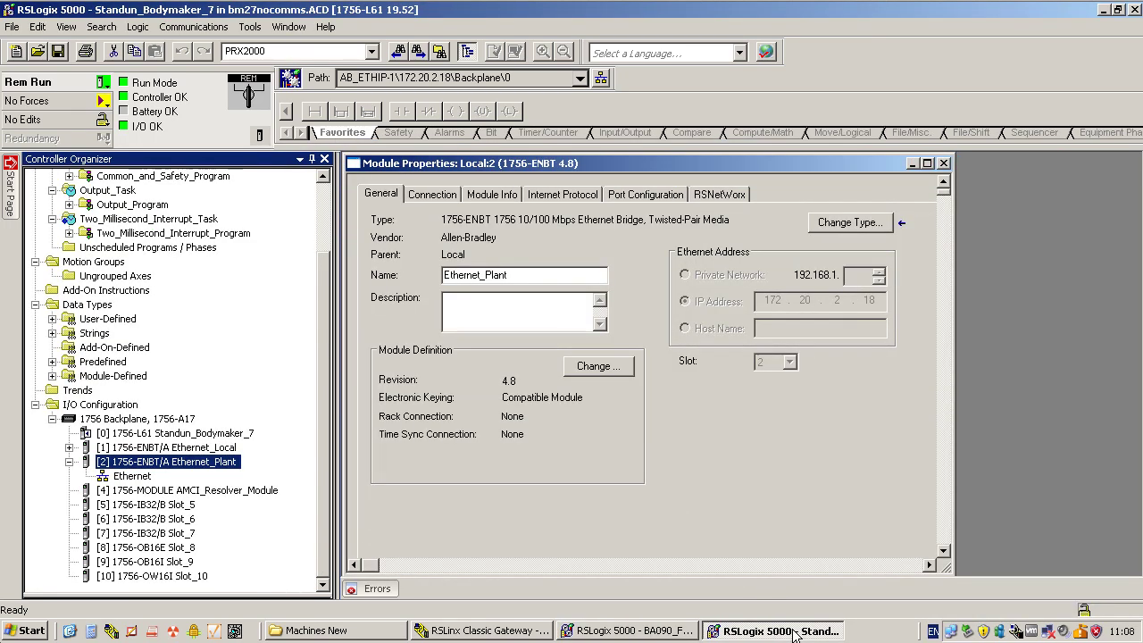
Step: Close Ethernet_Plant's properties, confirm Standun_Bodymaker_7 is a 1756-L61 at revision 19.52, then return to BA090_FE
{"action": "left_click", "coordinate": [943, 164]}
{"action": "left_click", "coordinate": [131, 435]}
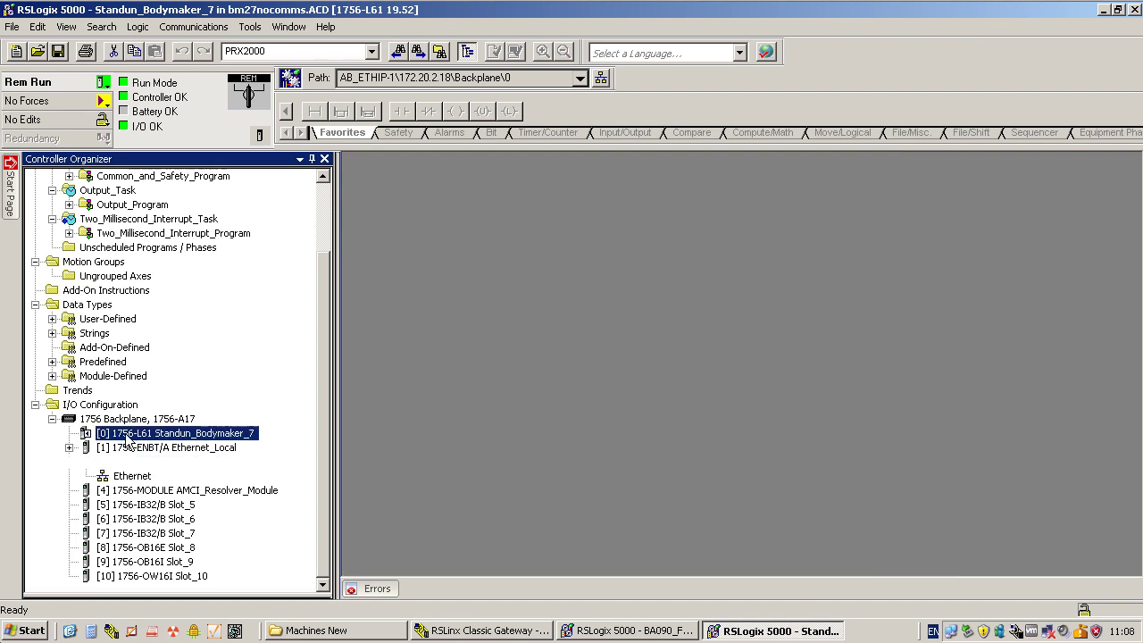
{"action": "double_click", "coordinate": [149, 436]}
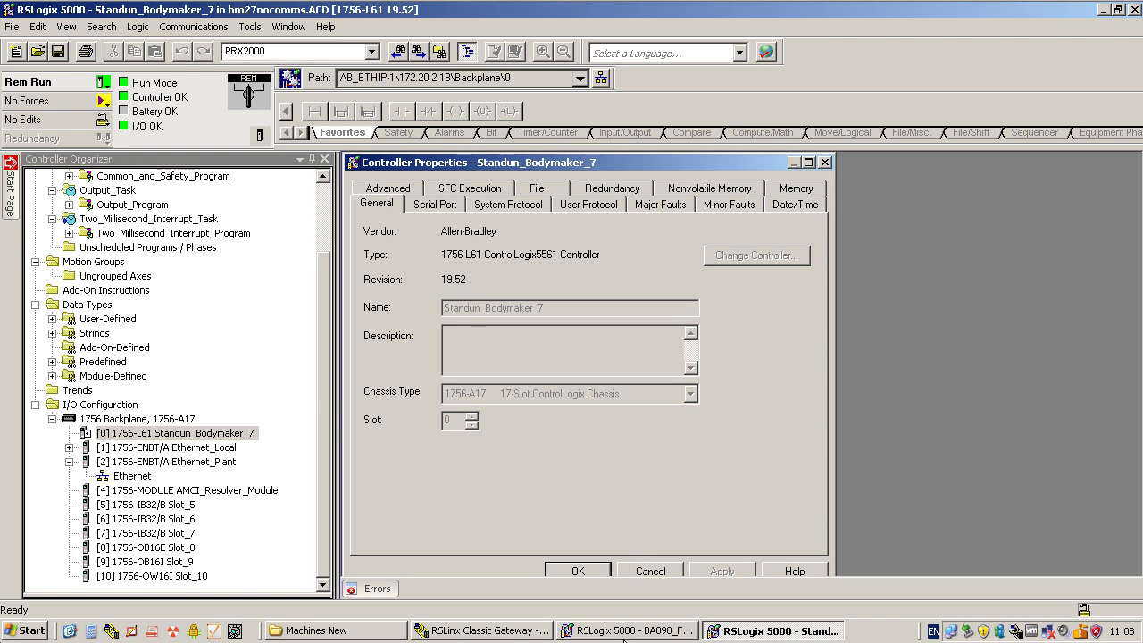
{"action": "left_click", "coordinate": [626, 631]}
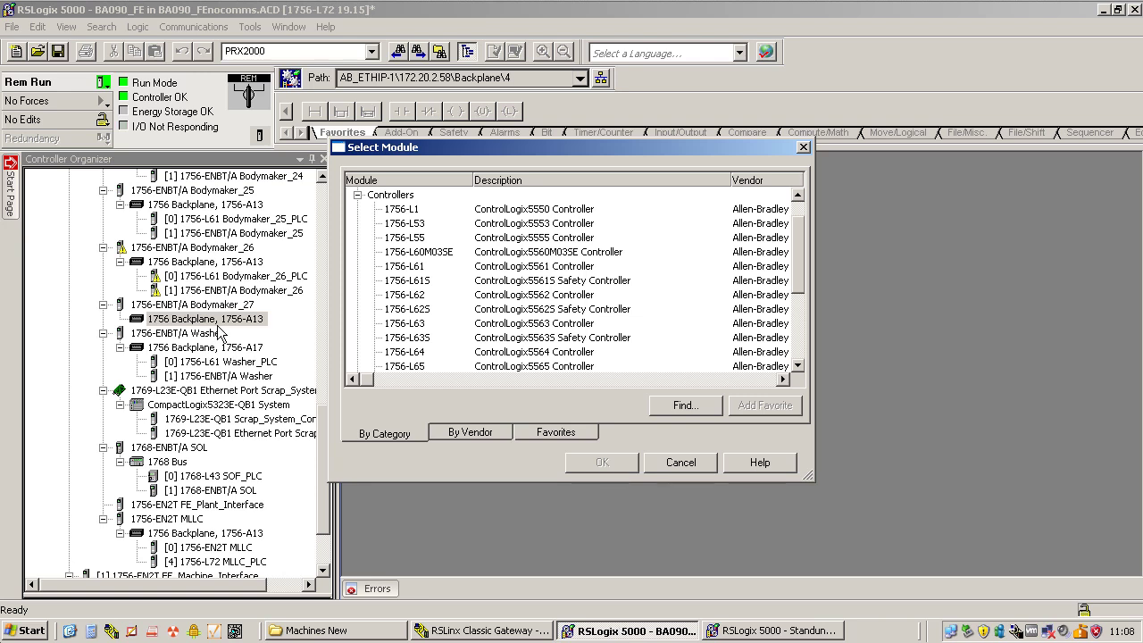
Step: Add a 1756-L61 controller with major revision 19 and minor revision 52, named BM27_CPU
{"action": "left_click", "coordinate": [434, 268]}
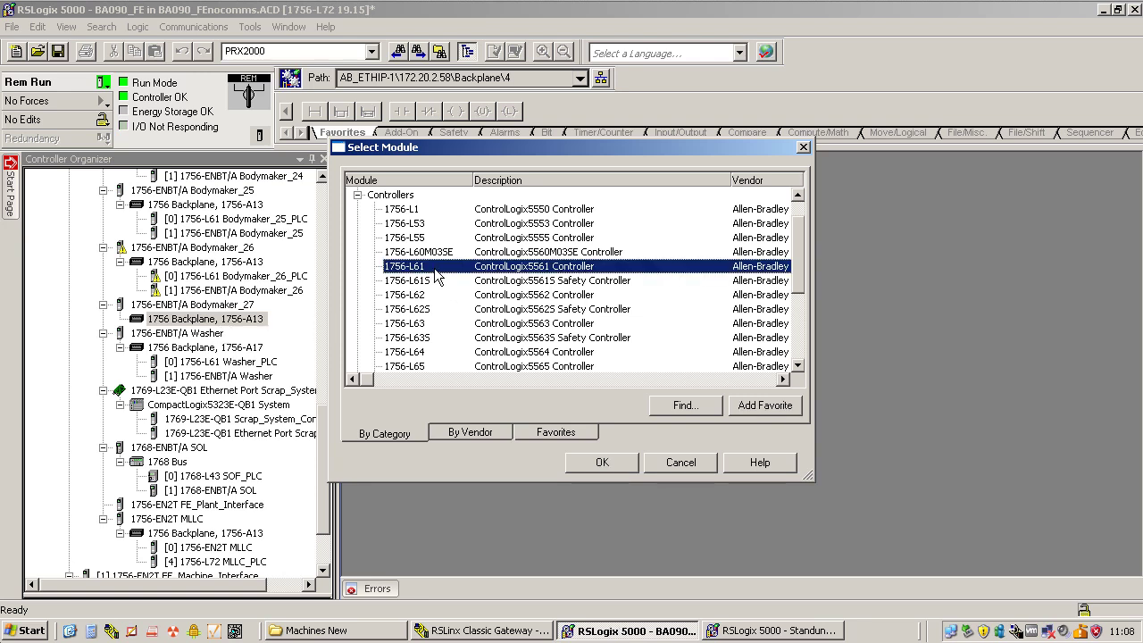
{"action": "left_click", "coordinate": [600, 469]}
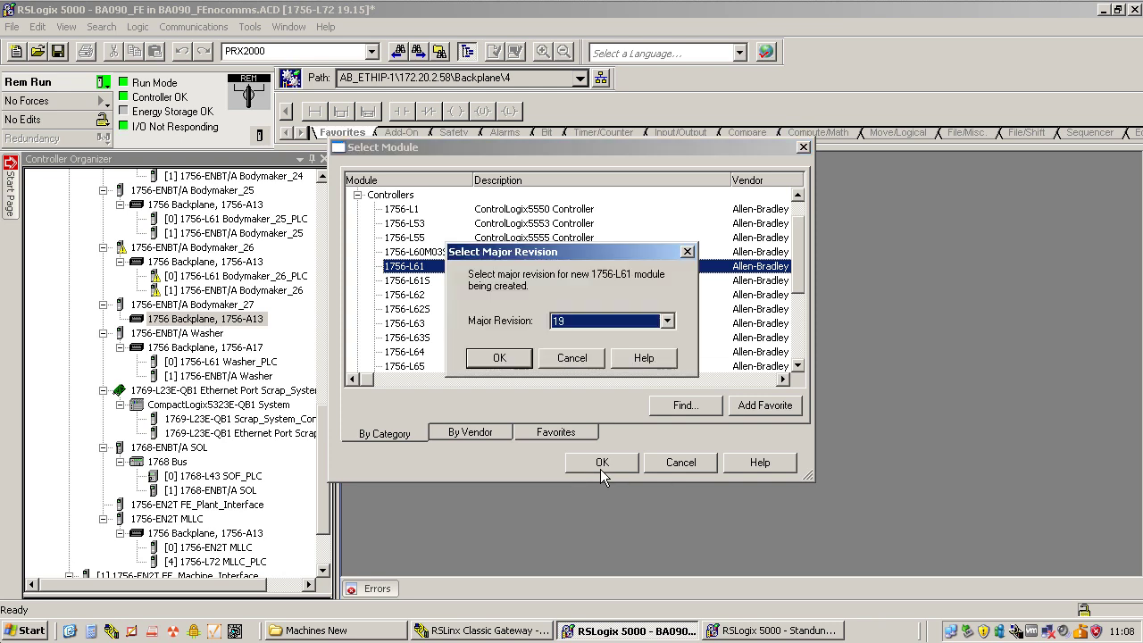
{"action": "left_click", "coordinate": [491, 361]}
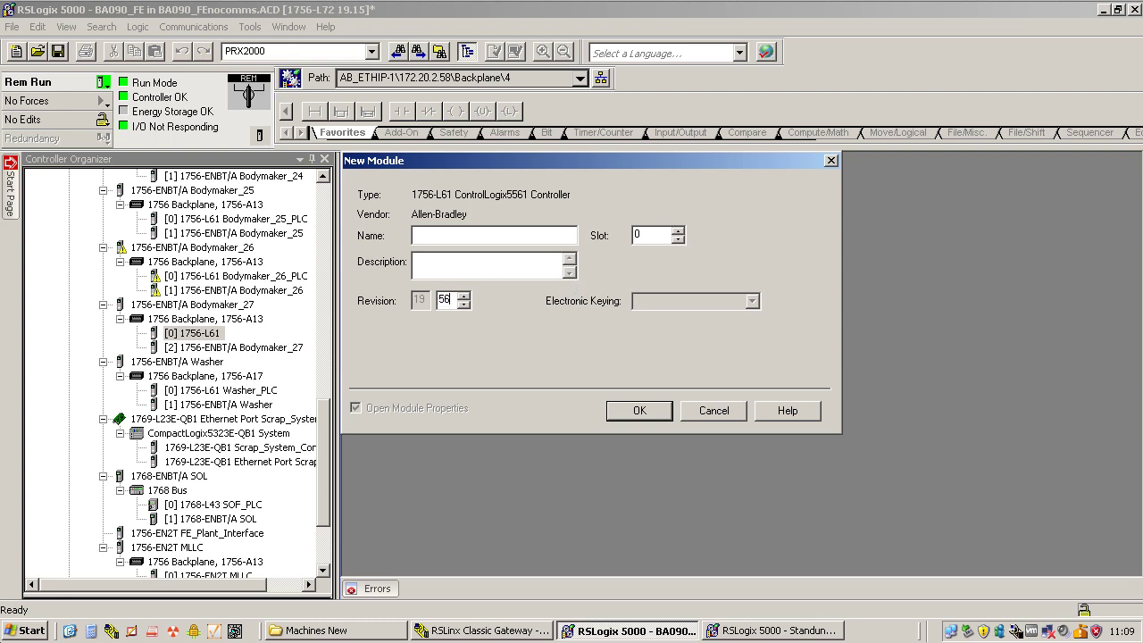
{"action": "left_click", "coordinate": [780, 631]}
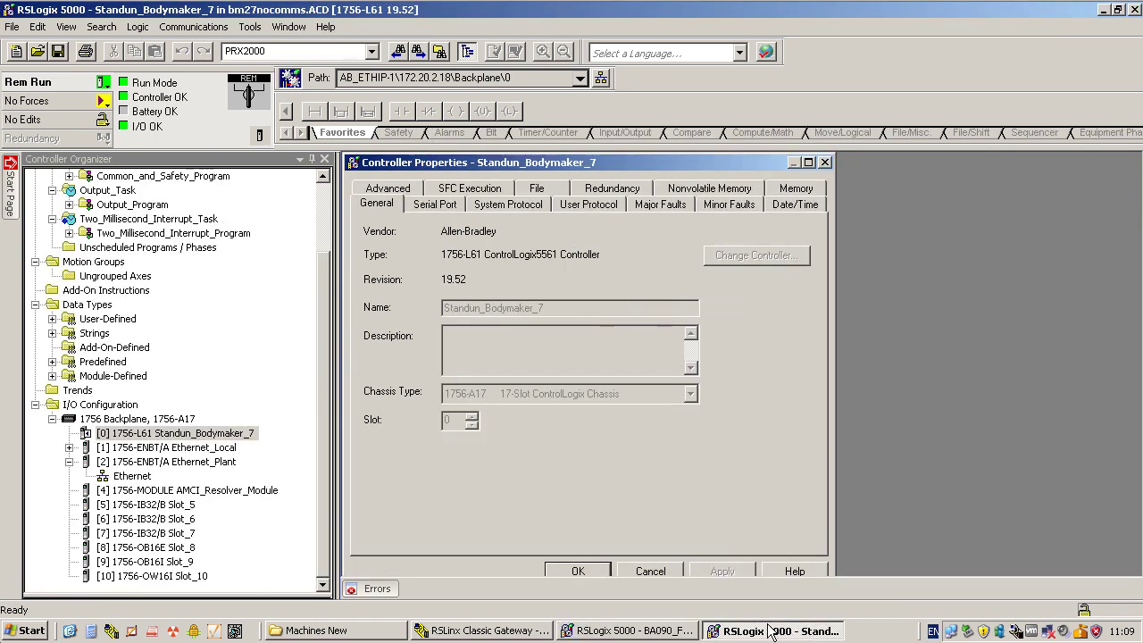
{"action": "left_click", "coordinate": [634, 631]}
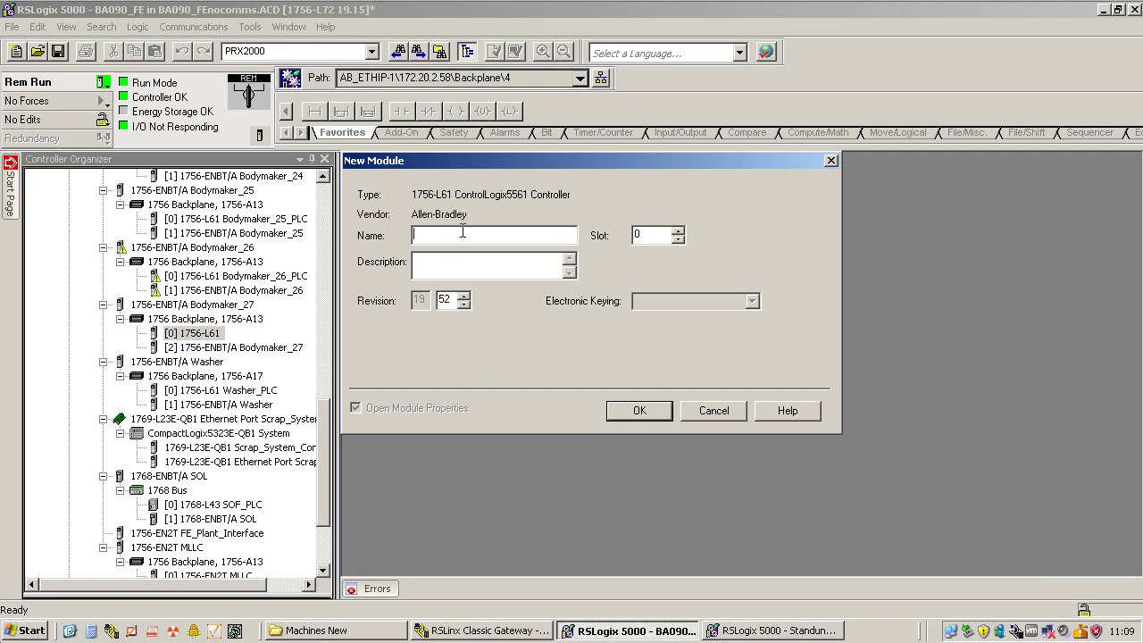
{"action": "type", "text": "BM27_CPU"}
{"action": "left_click", "coordinate": [760, 634]}
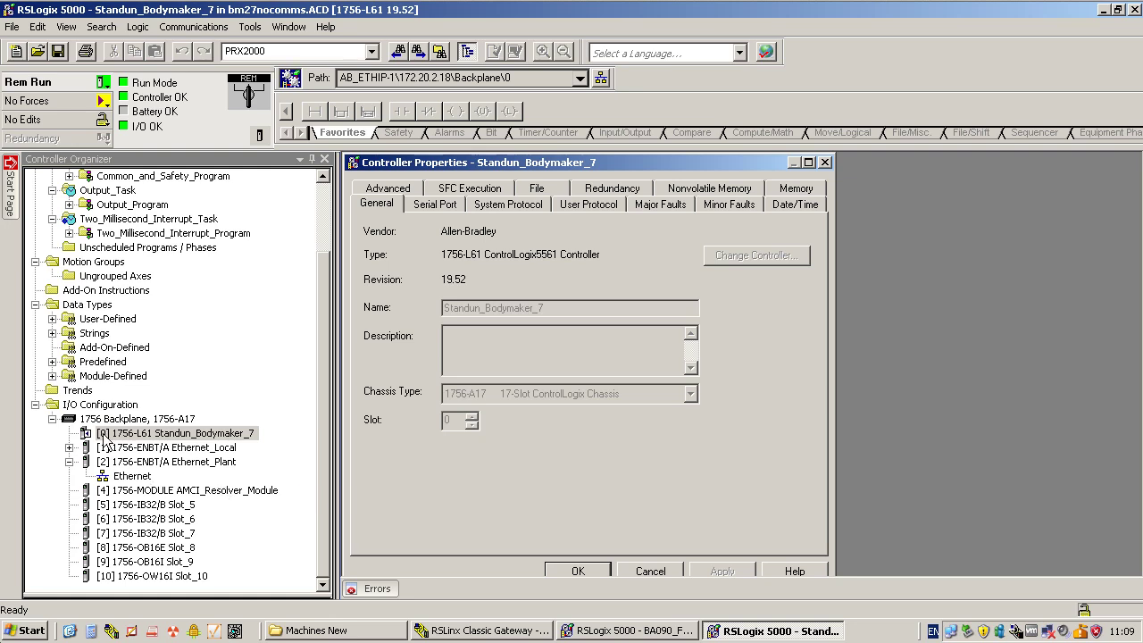
Step: Create BM27_CPU online in Bodymaker_27's slot 0, then close Standun_Bodymaker_7's controller properties
{"action": "left_click", "coordinate": [630, 631]}
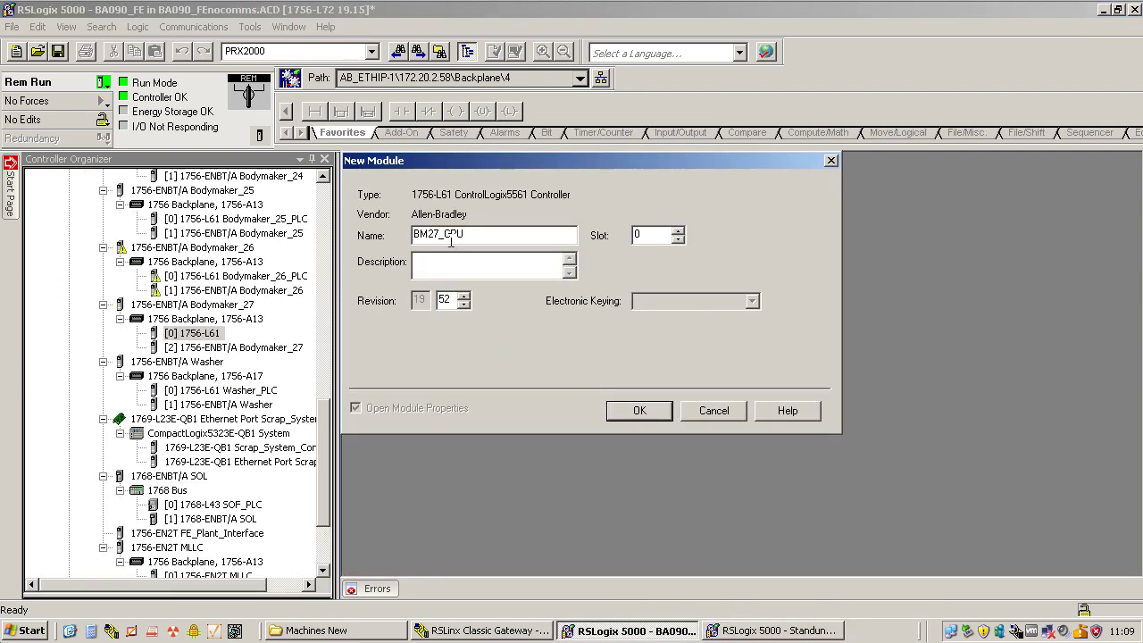
{"action": "left_click", "coordinate": [639, 412]}
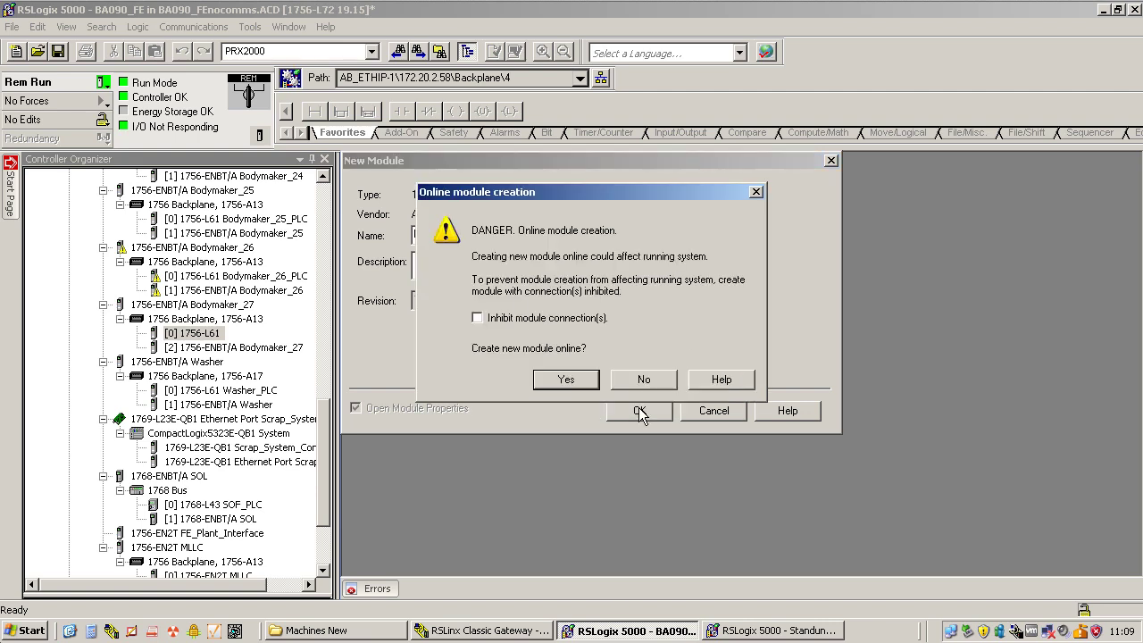
{"action": "left_click", "coordinate": [560, 380]}
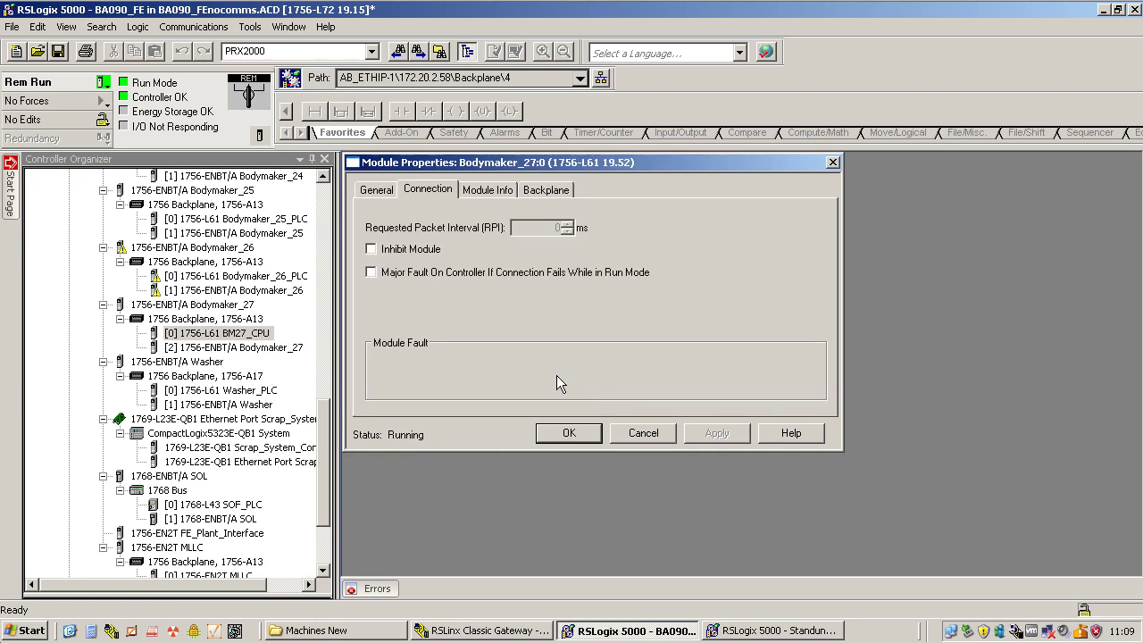
{"action": "left_click", "coordinate": [575, 430]}
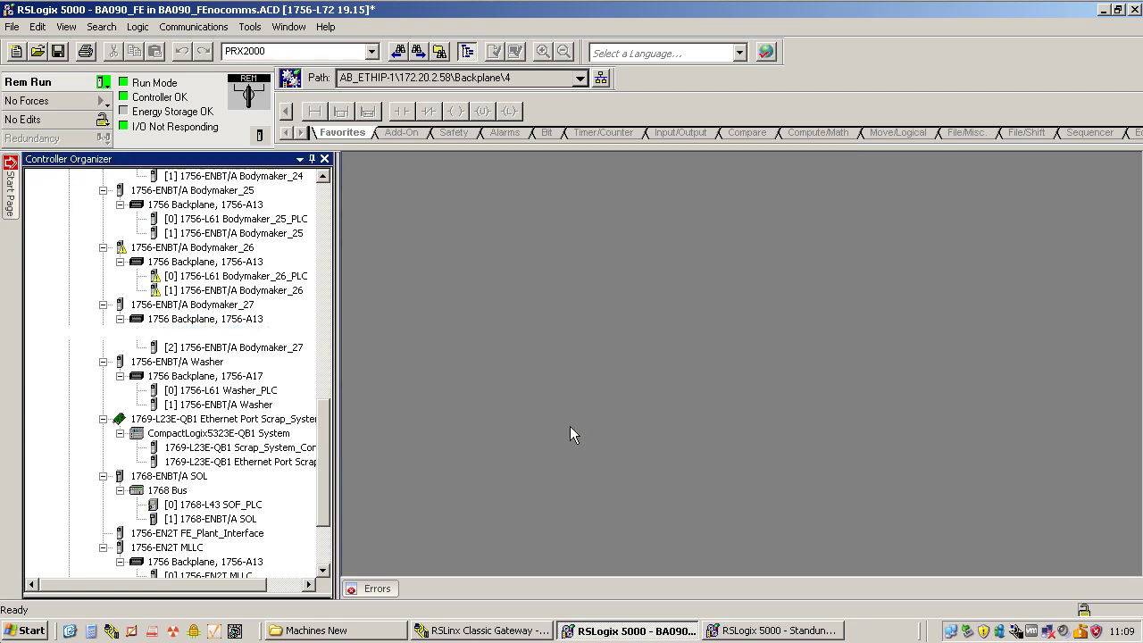
{"action": "left_click", "coordinate": [225, 308]}
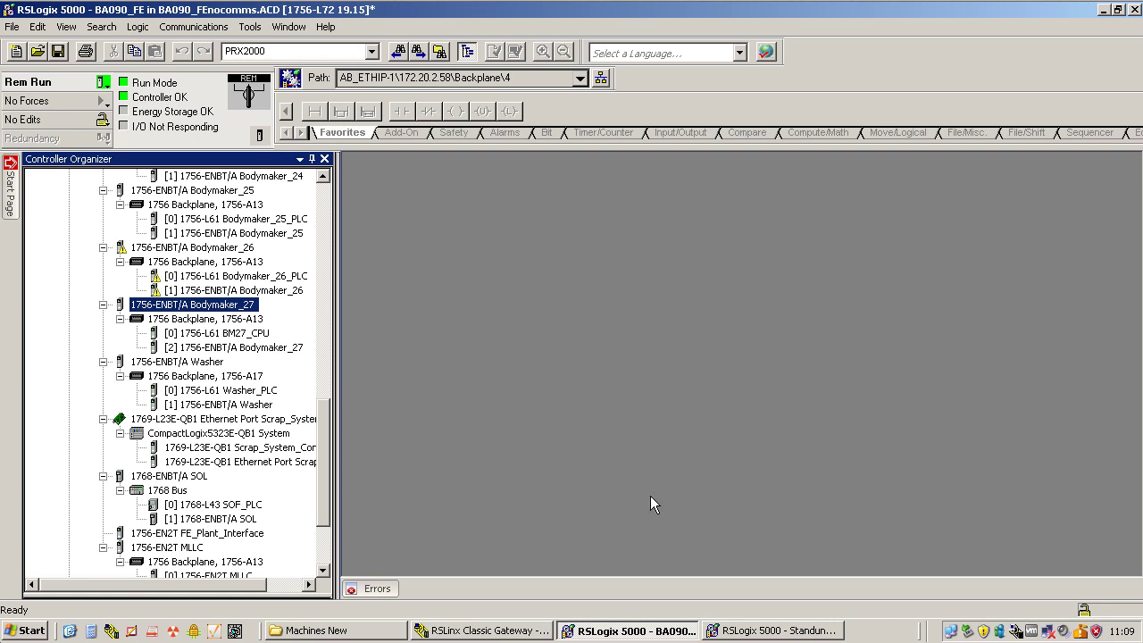
{"action": "left_click", "coordinate": [783, 631]}
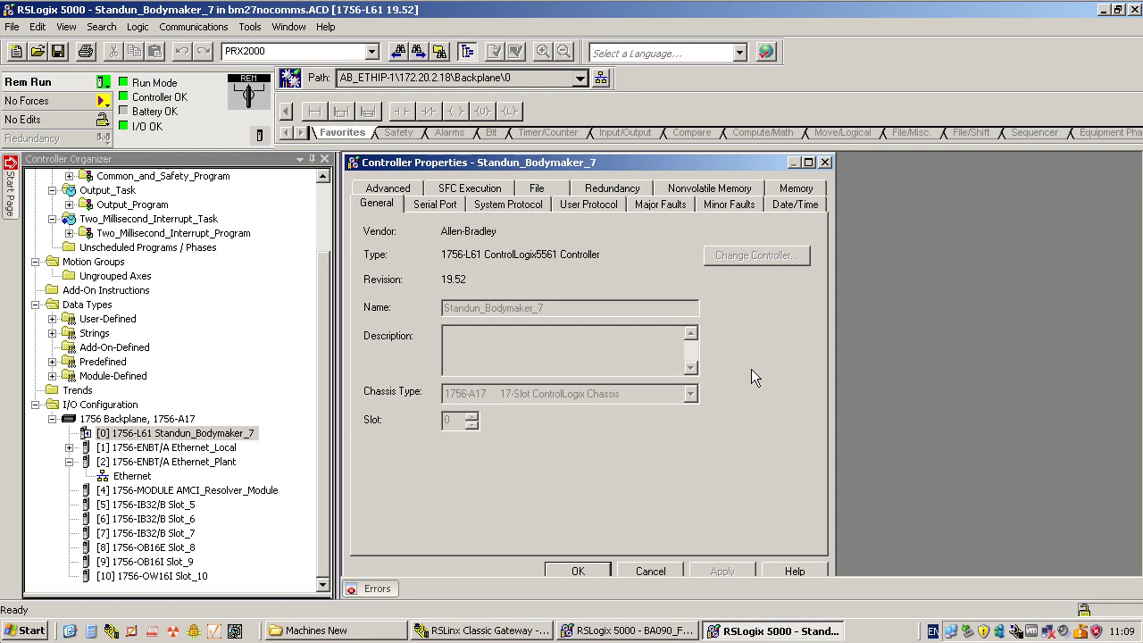
{"action": "left_click", "coordinate": [825, 161]}
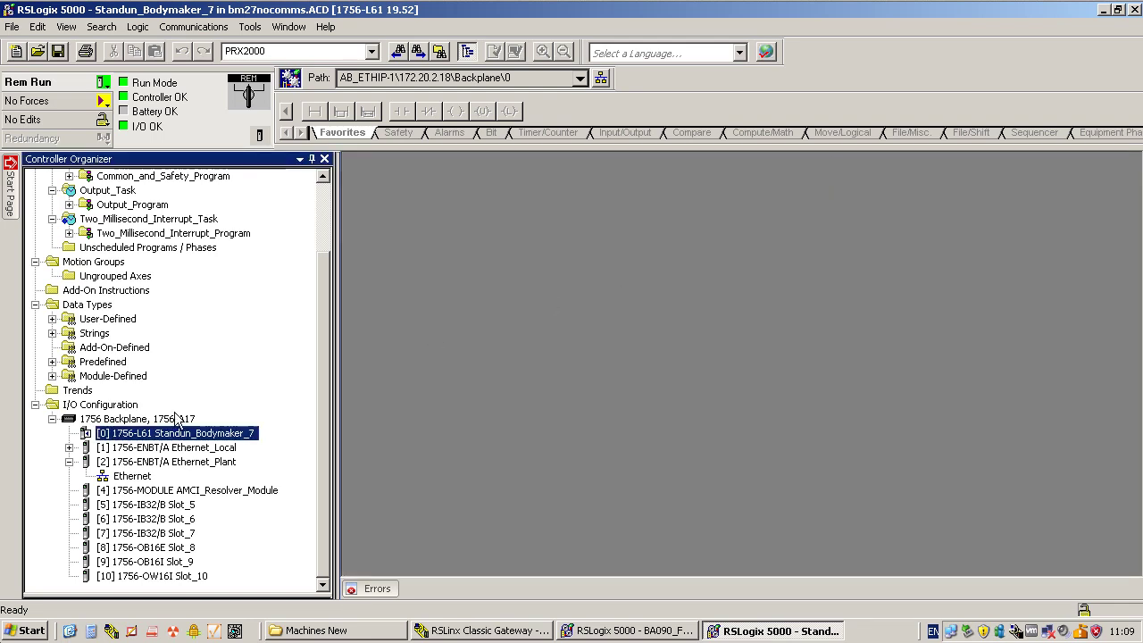
Step: Start a new module on the Ethernet node under Ethernet_Plant and expand the Communications category
{"action": "left_click", "coordinate": [112, 461]}
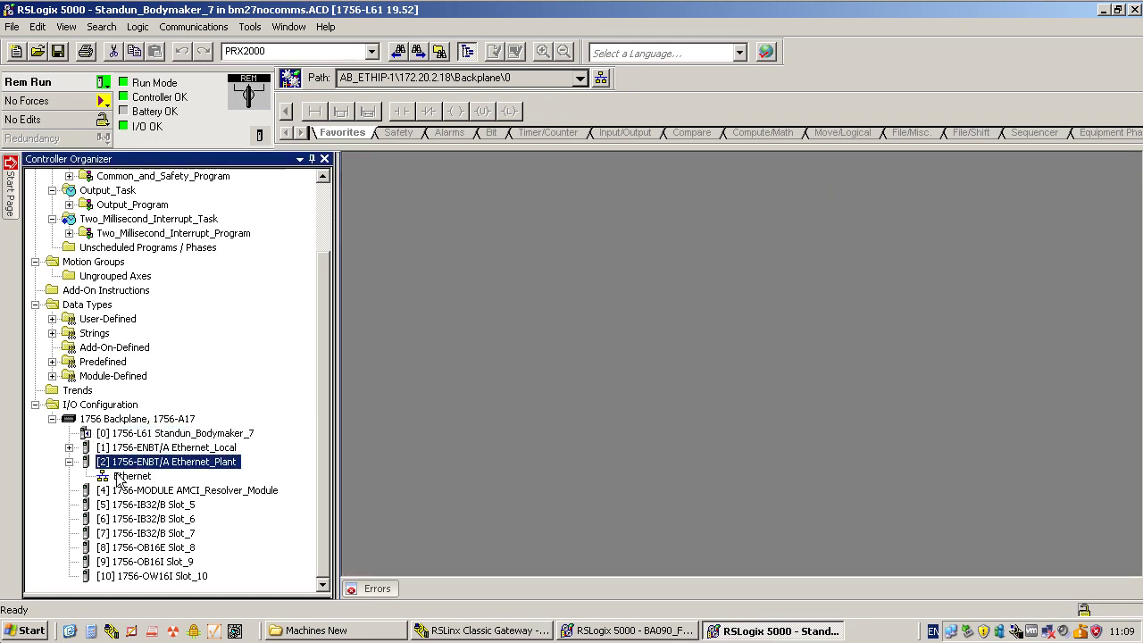
{"action": "left_click", "coordinate": [125, 476]}
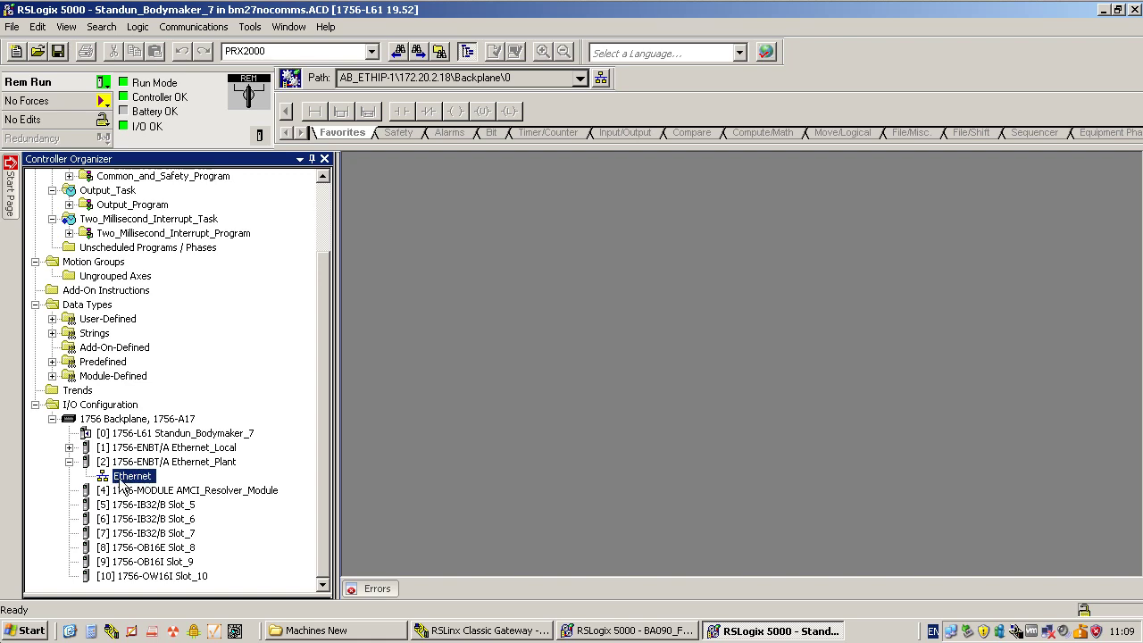
{"action": "right_click", "coordinate": [124, 480]}
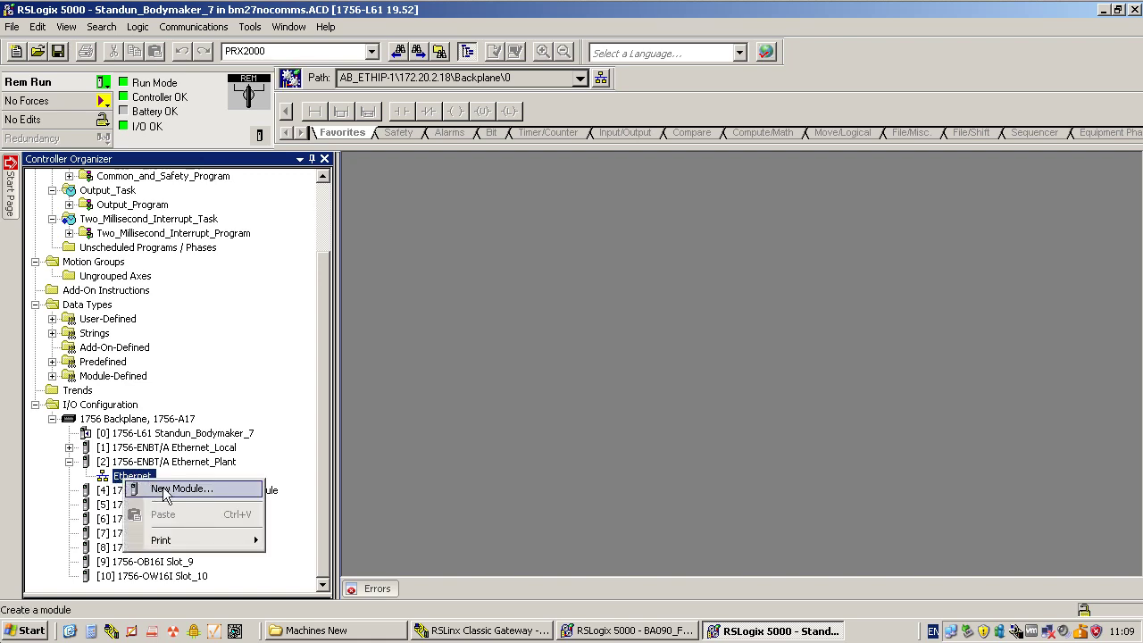
{"action": "left_click", "coordinate": [164, 491]}
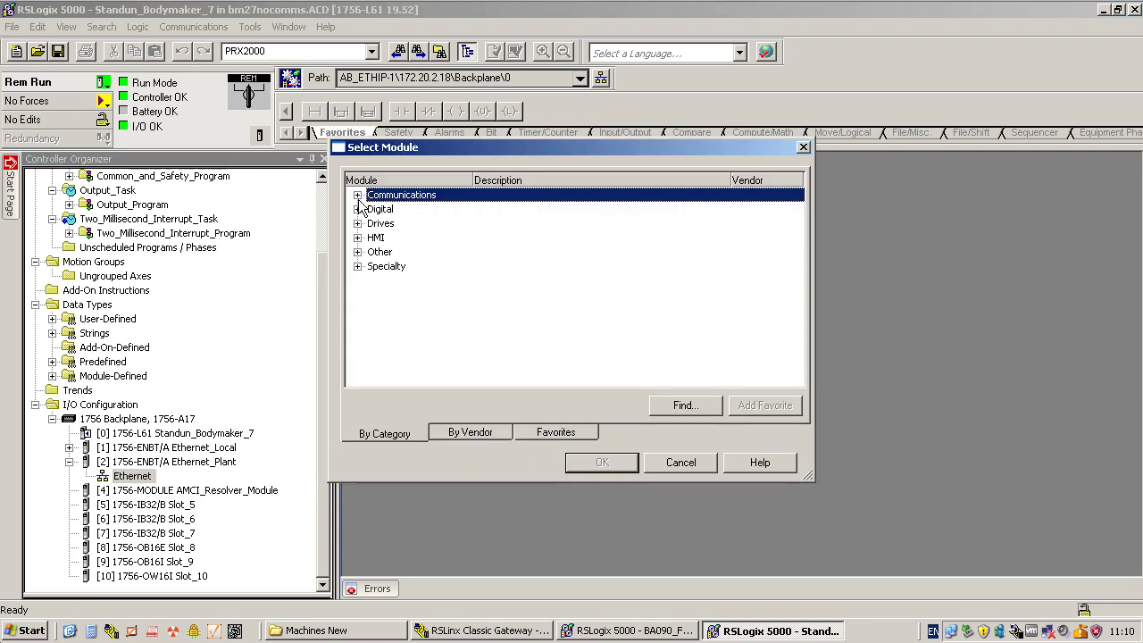
{"action": "left_click", "coordinate": [357, 195]}
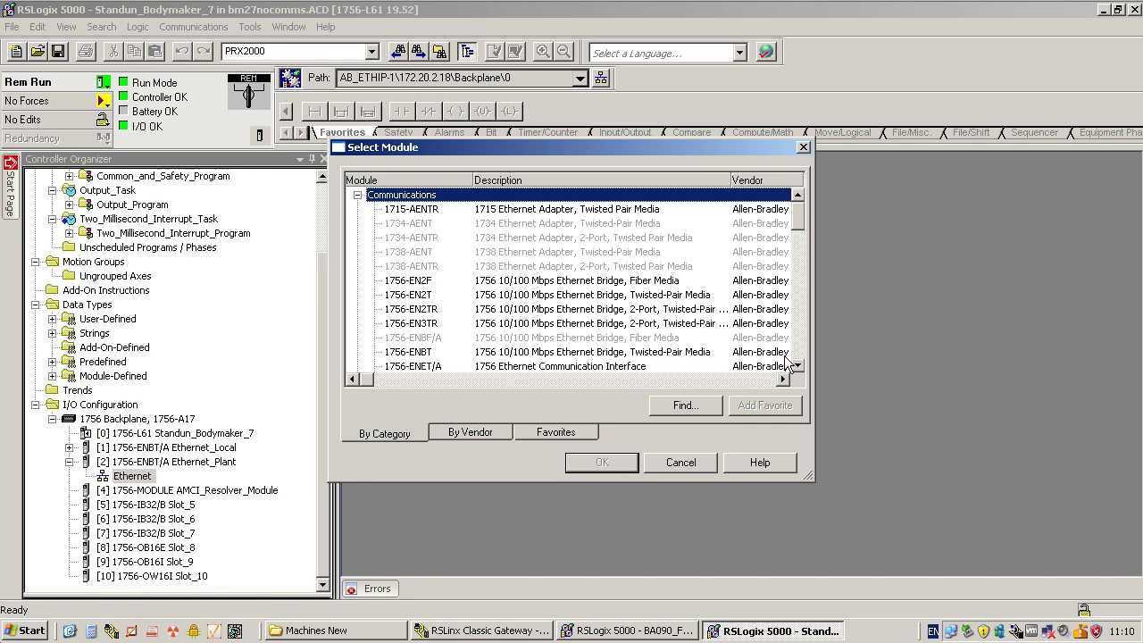
Step: Review BA090_FE's FE_Plant_Interface module info, then return to Standun_Bodymaker_7's Communications module list
{"action": "left_click", "coordinate": [628, 630]}
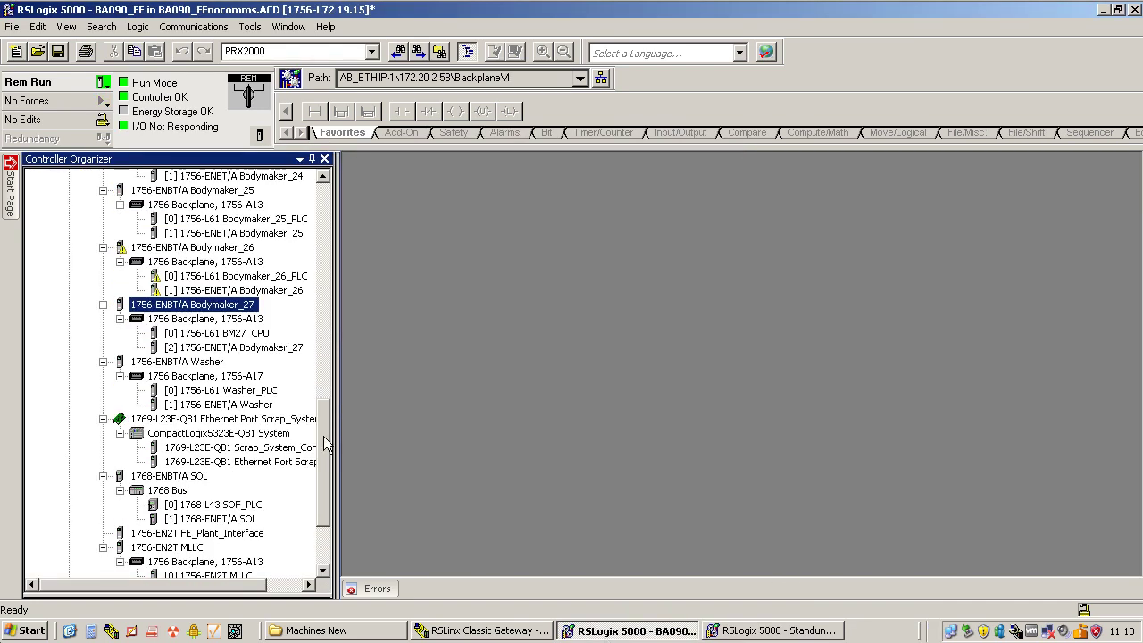
{"action": "left_click_drag", "start_coordinate": [326, 436], "coordinate": [329, 319]}
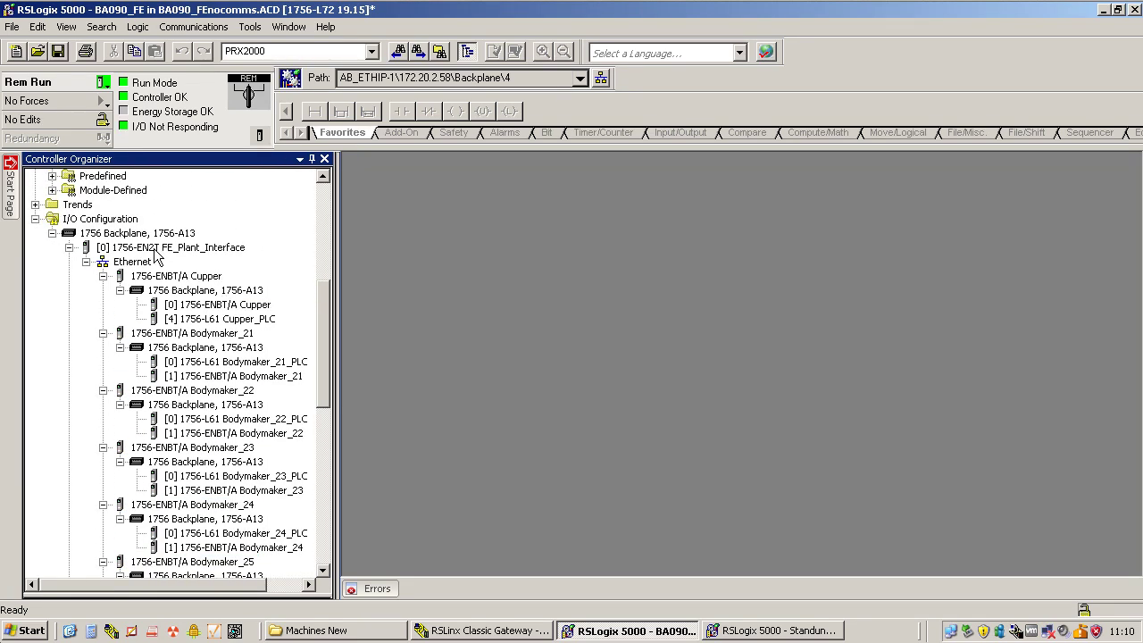
{"action": "left_click", "coordinate": [158, 251]}
{"action": "double_click", "coordinate": [149, 250]}
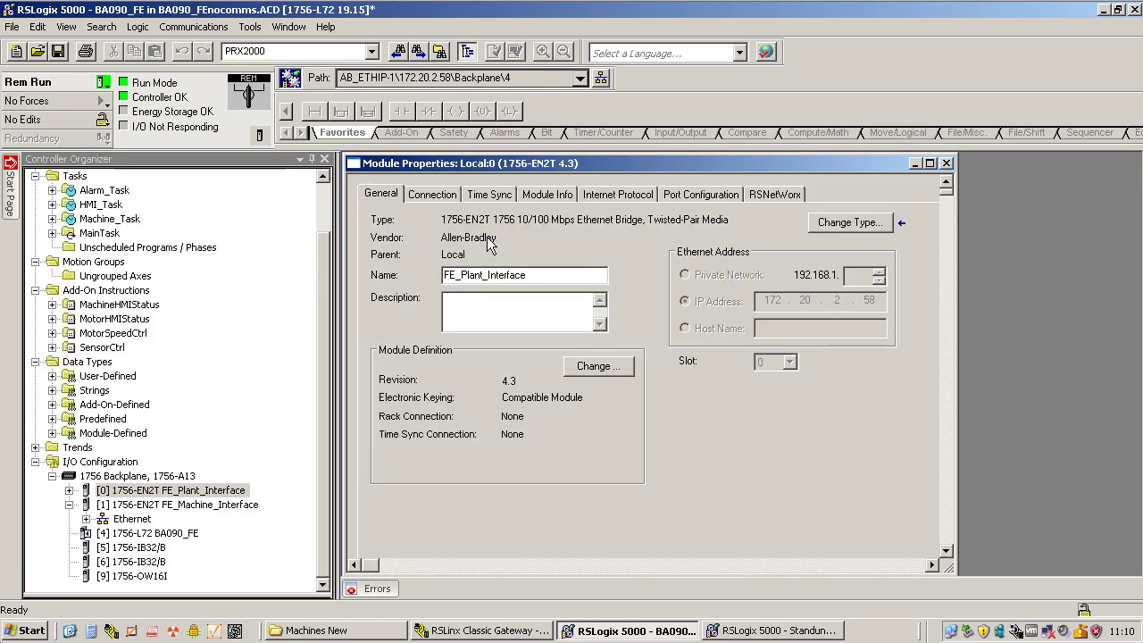
{"action": "left_click", "coordinate": [547, 198]}
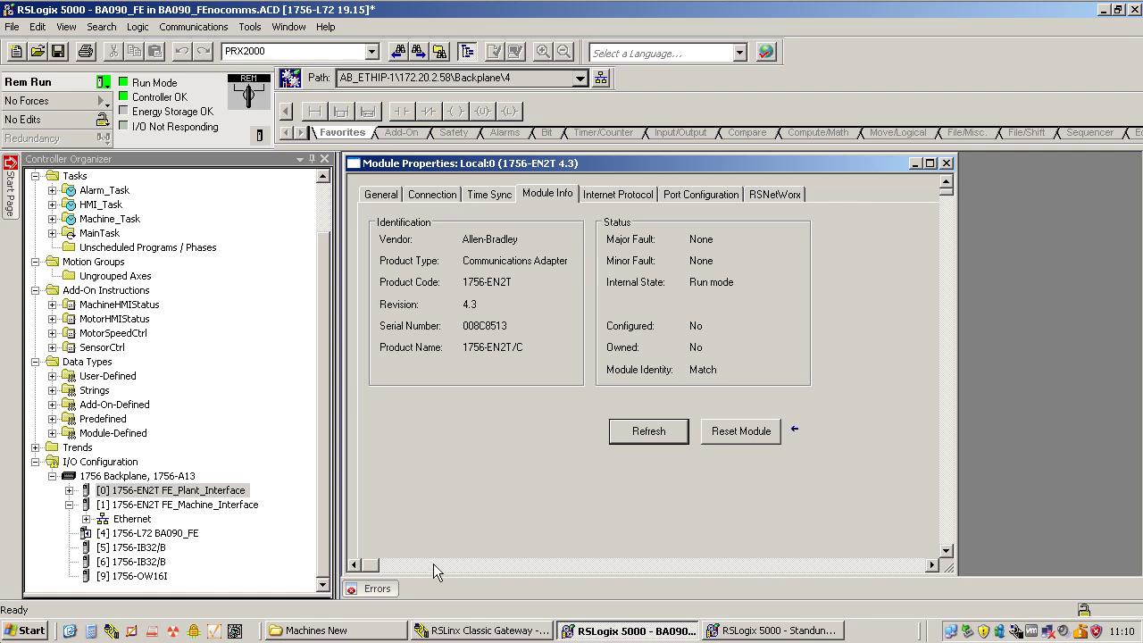
{"action": "left_click", "coordinate": [753, 634]}
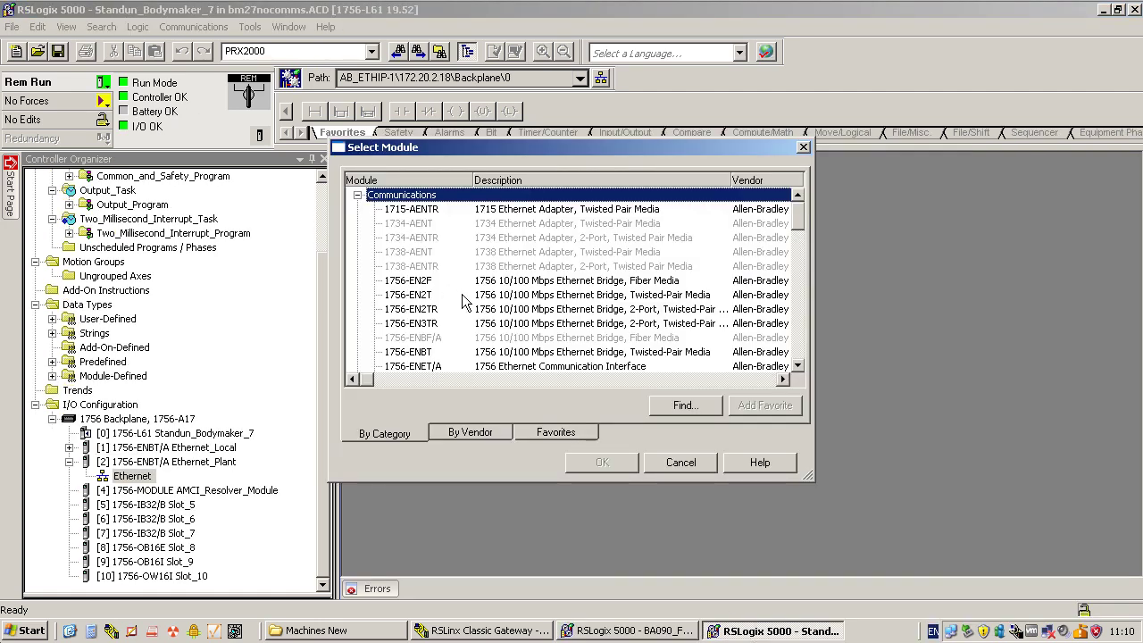
Step: Create a new 1756-EN2T module and set its major revision to 4
{"action": "left_click", "coordinate": [419, 297]}
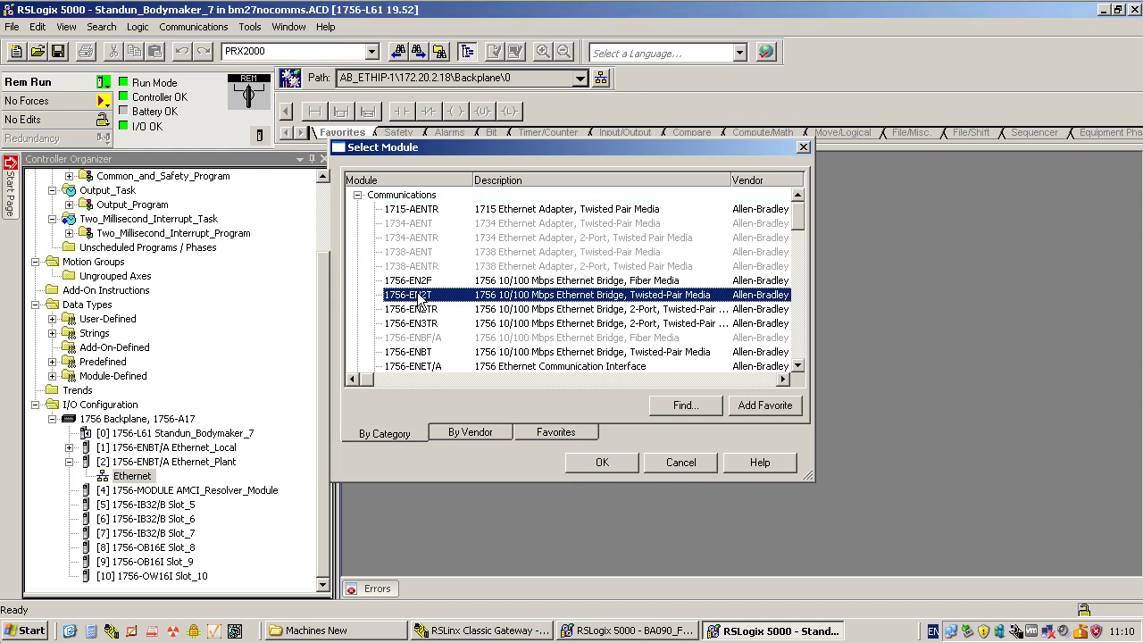
{"action": "double_click", "coordinate": [419, 298]}
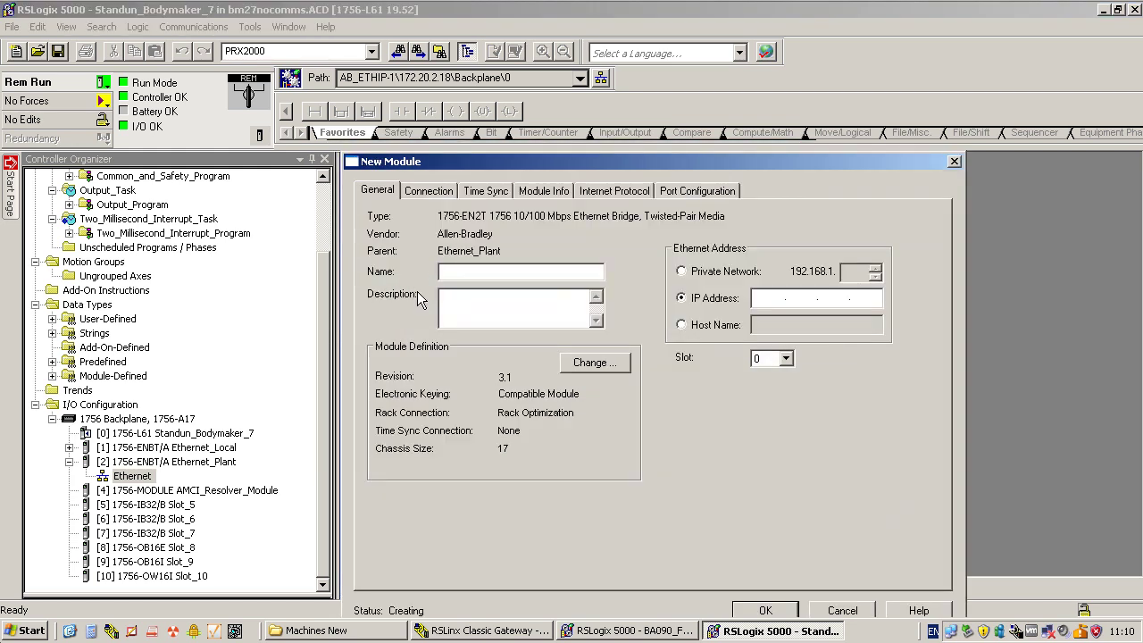
{"action": "left_click", "coordinate": [594, 364]}
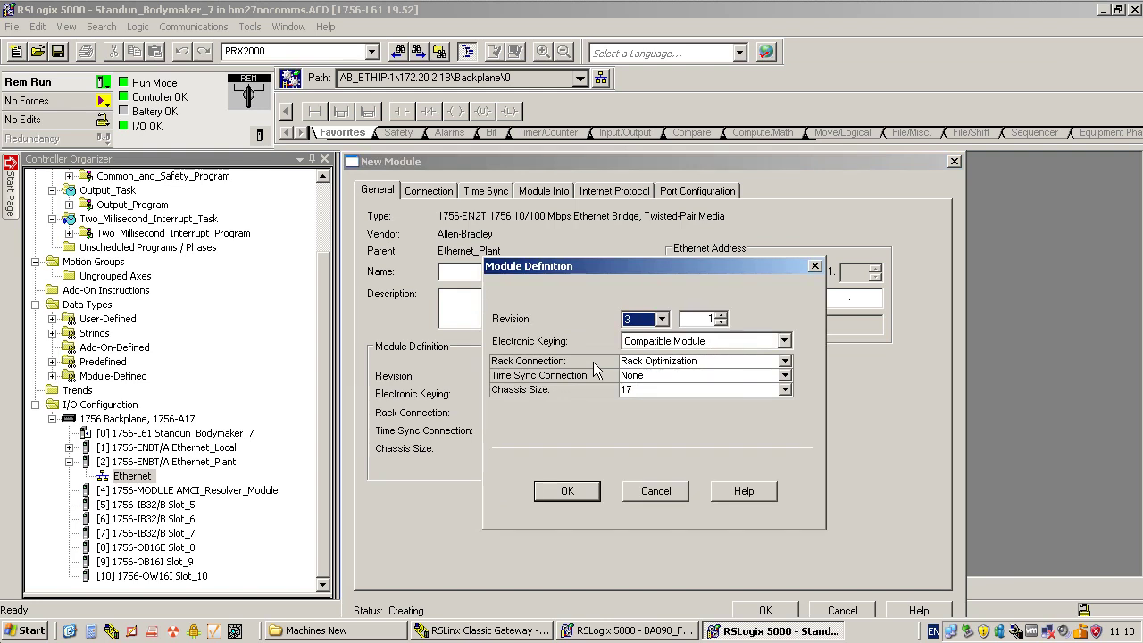
{"action": "left_click", "coordinate": [652, 322]}
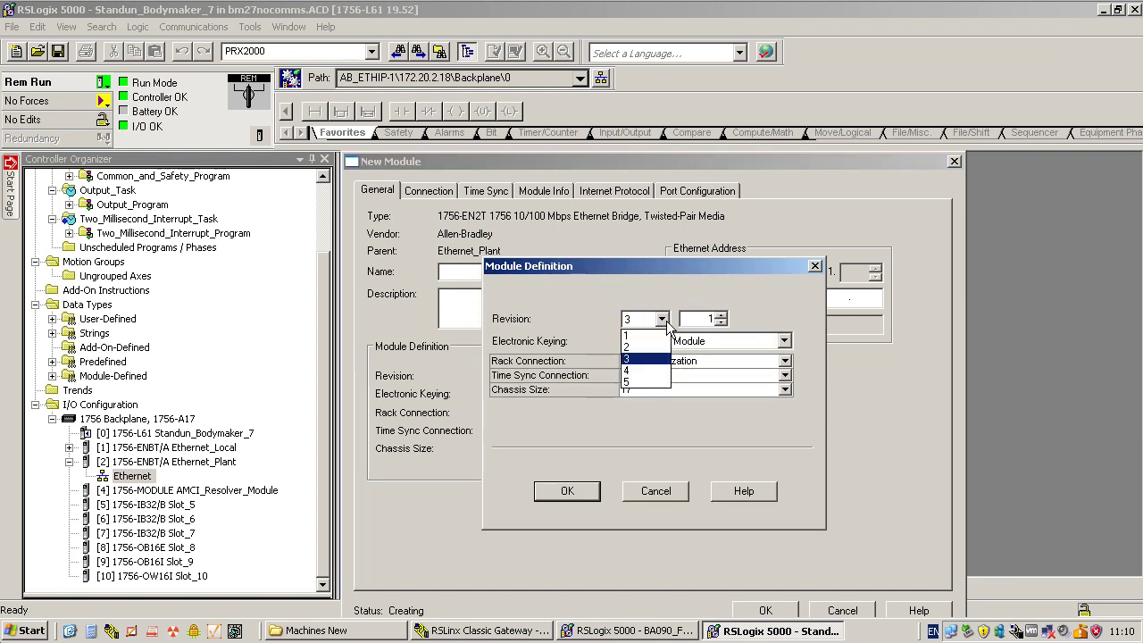
{"action": "left_click", "coordinate": [653, 371]}
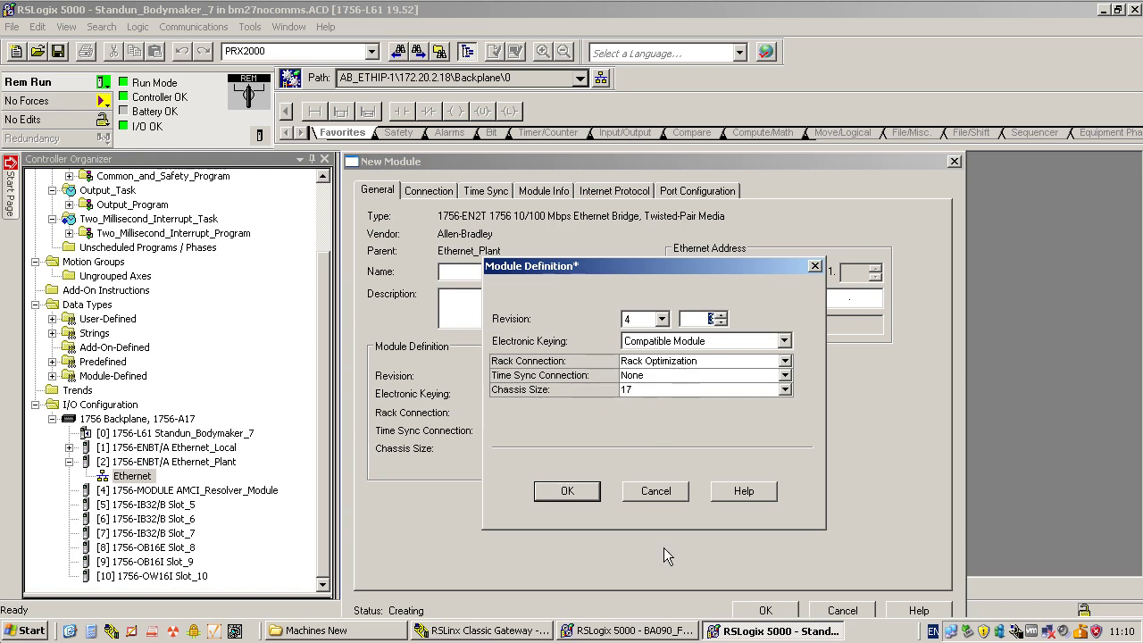
Step: Set chassis size 13 to match BA090_FE's 1756-A13 backplane and confirm the definition change
{"action": "left_click", "coordinate": [617, 632]}
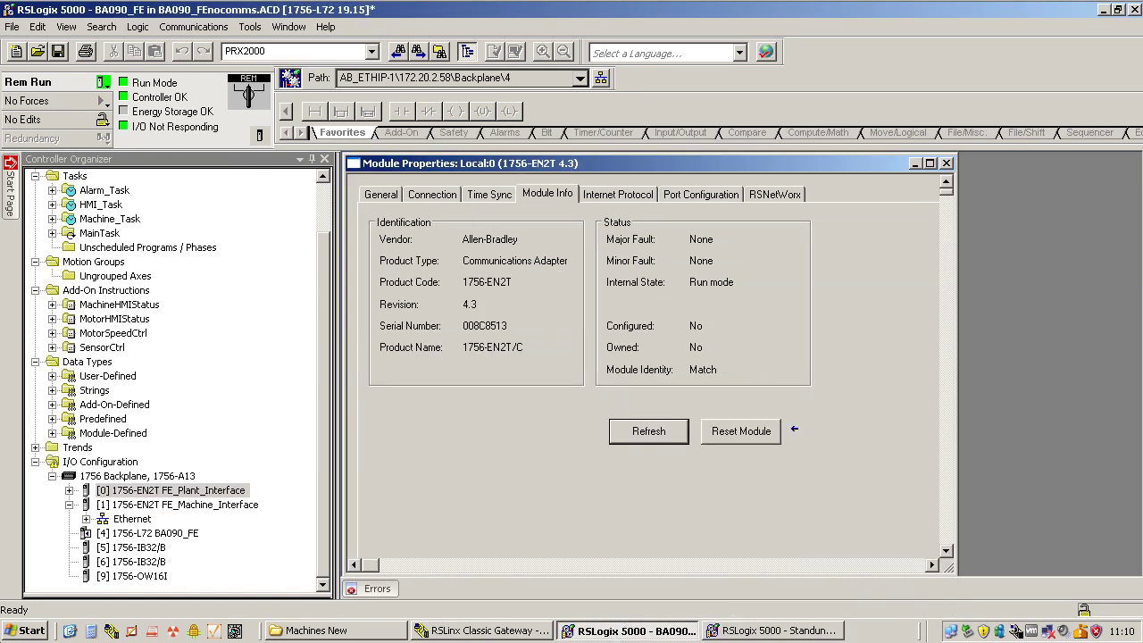
{"action": "left_click", "coordinate": [187, 478]}
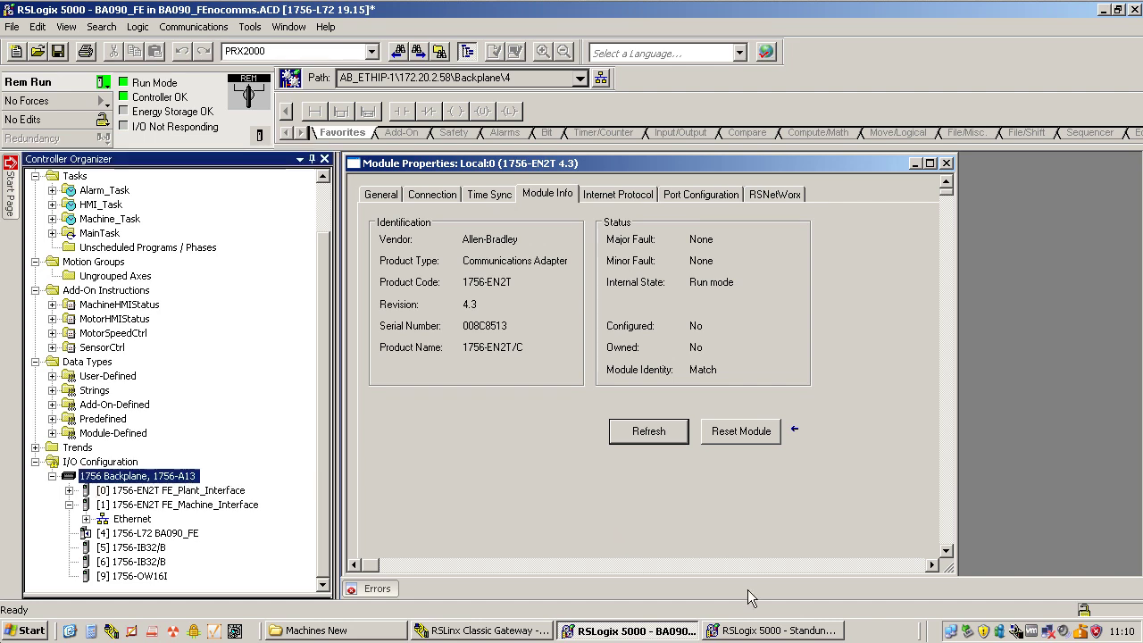
{"action": "left_click", "coordinate": [773, 632]}
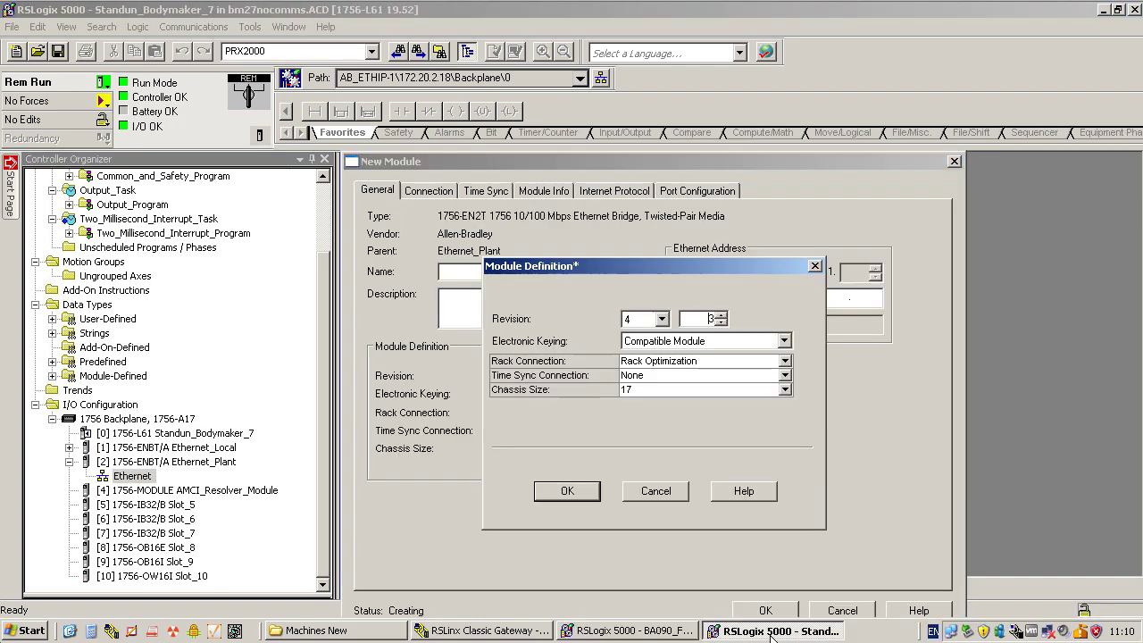
{"action": "left_click", "coordinate": [650, 390]}
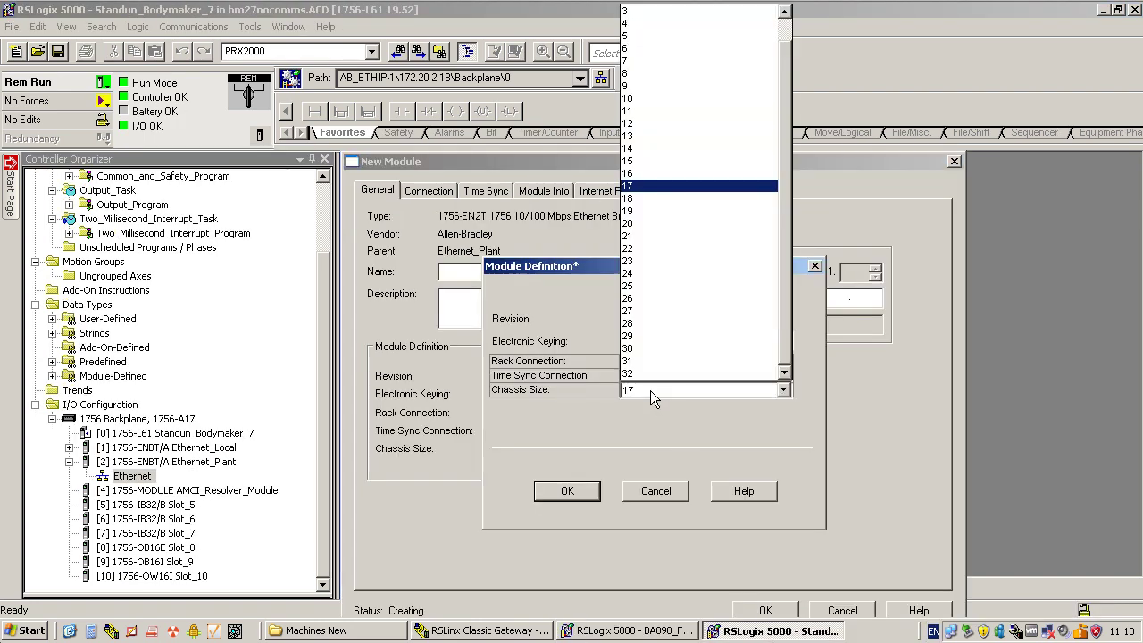
{"action": "left_click", "coordinate": [664, 142]}
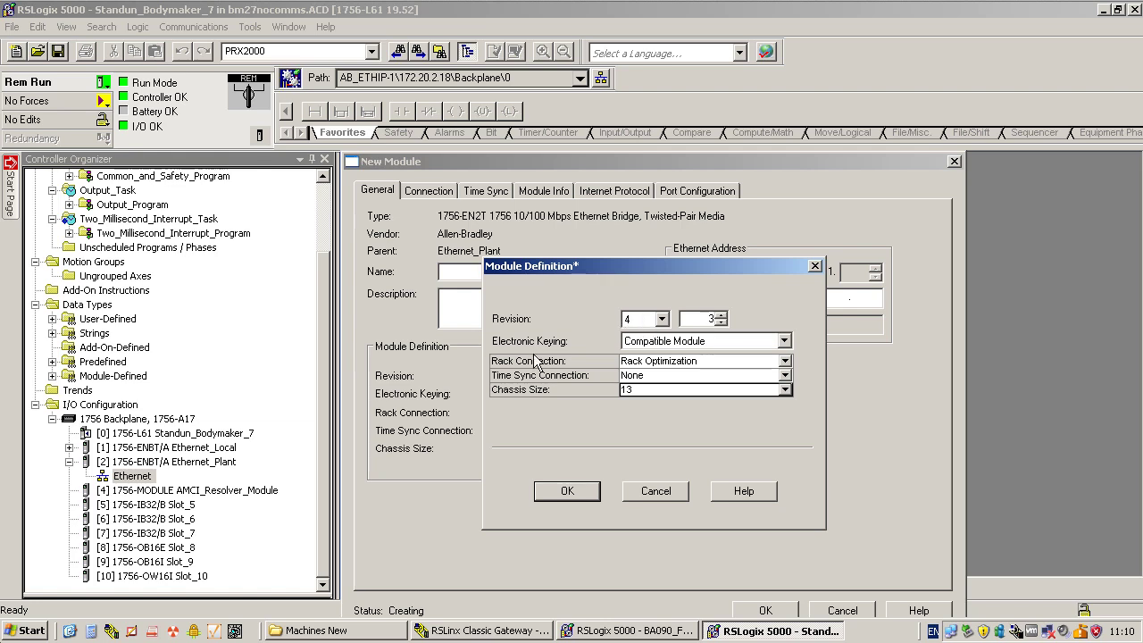
{"action": "left_click", "coordinate": [567, 492]}
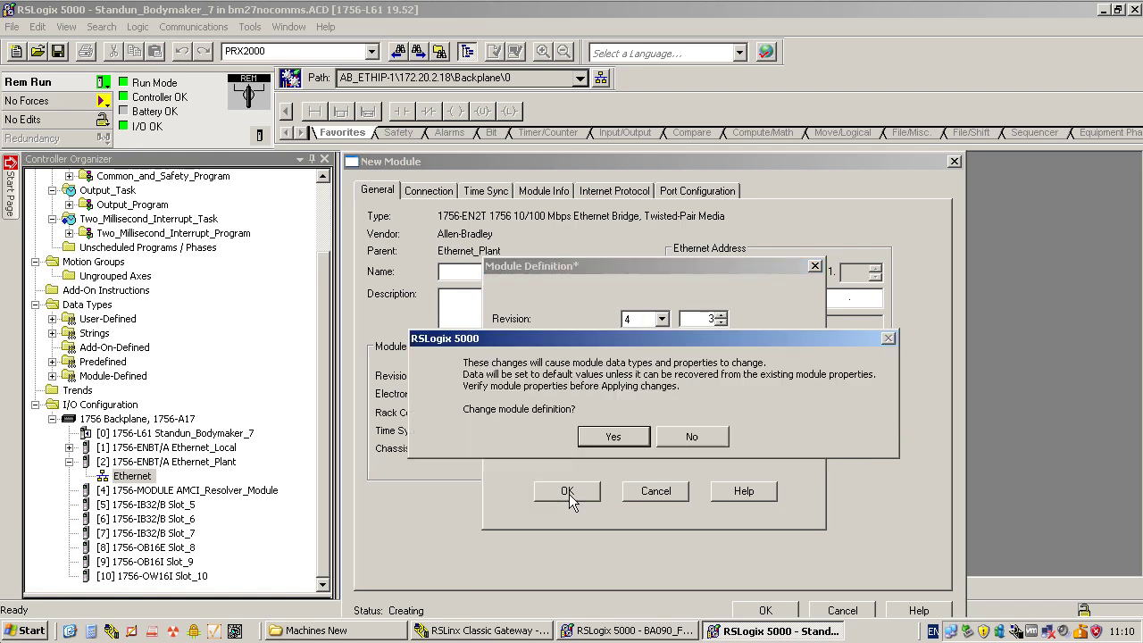
{"action": "left_click", "coordinate": [609, 438]}
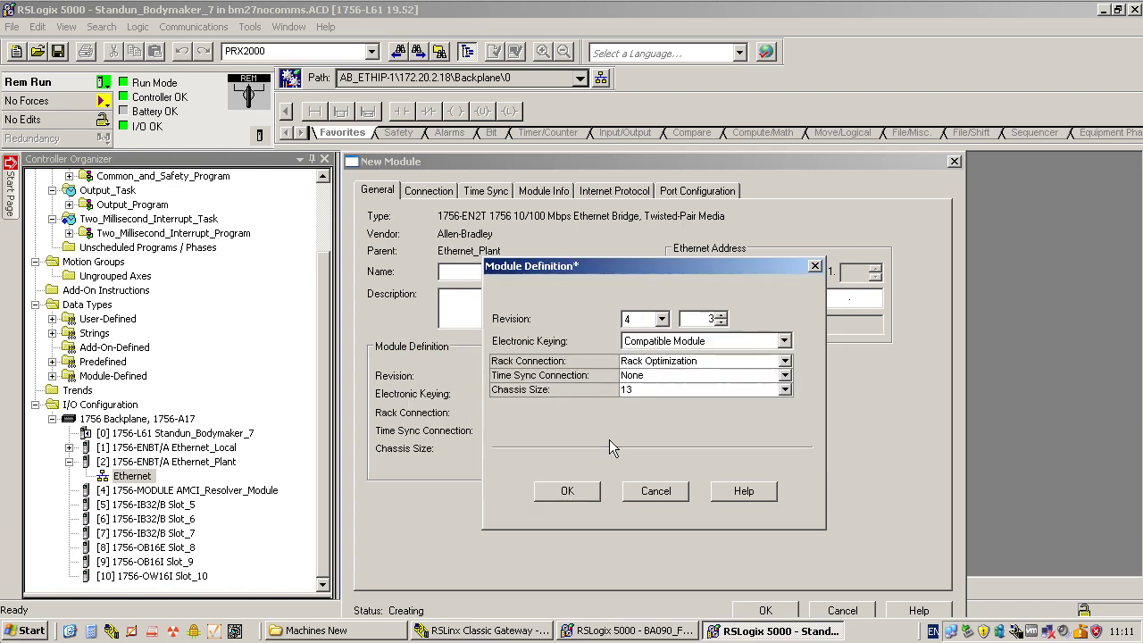
{"action": "left_click", "coordinate": [765, 297]}
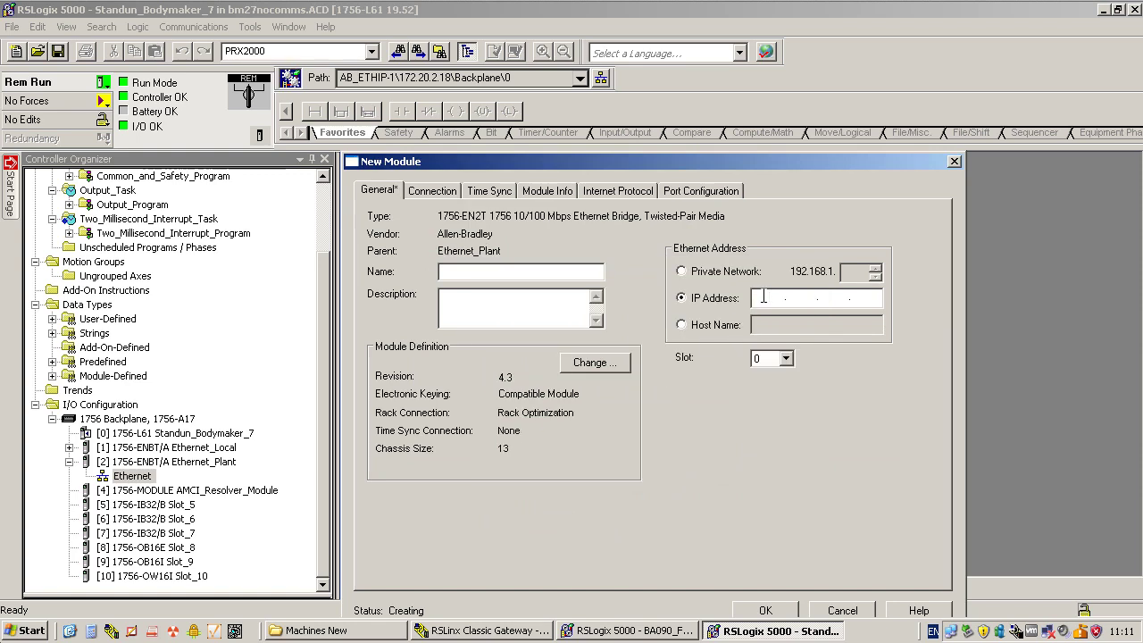
Step: Enter IP address 172.20.2.58 and the name FELC_Plant_Interface on the General tab
{"action": "type", "text": "172.20.2.58"}
{"action": "left_click", "coordinate": [634, 631]}
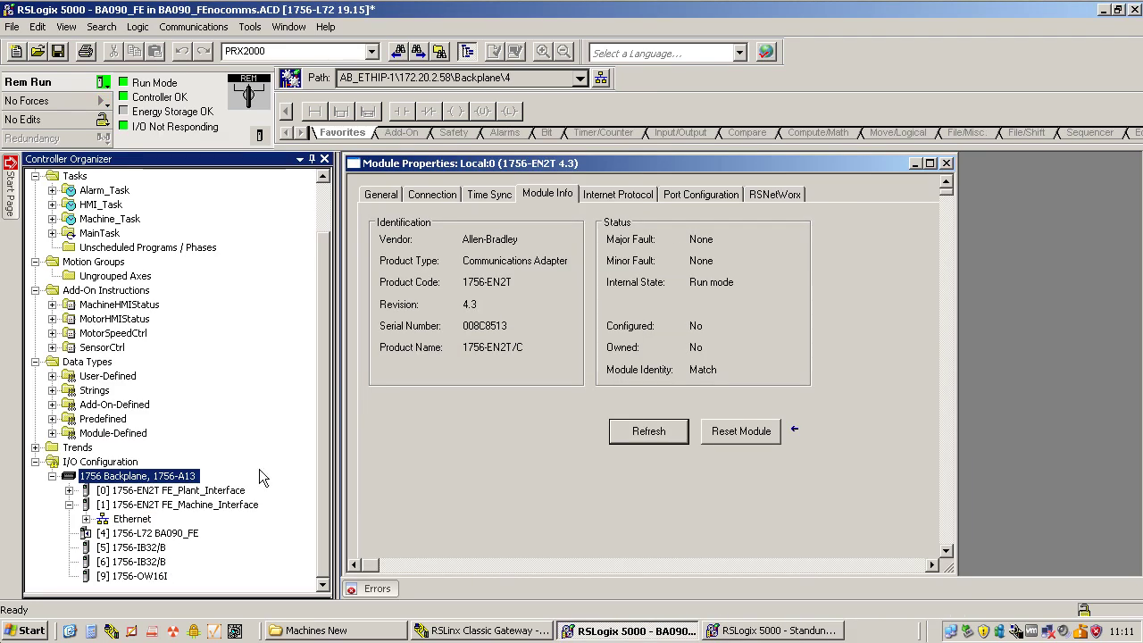
{"action": "left_click", "coordinate": [125, 491]}
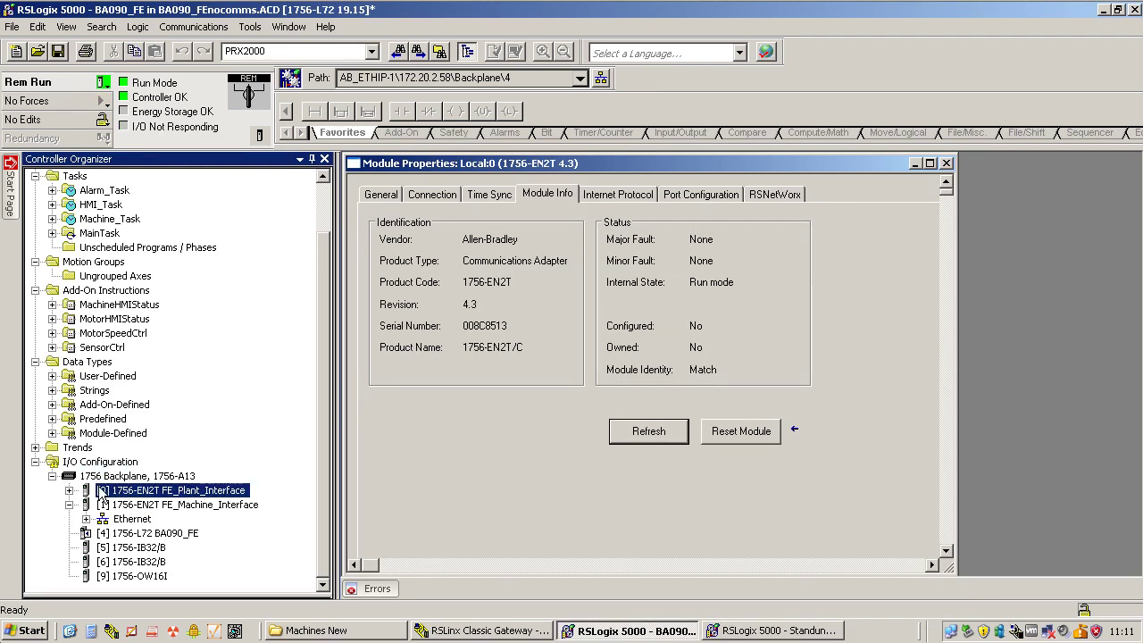
{"action": "left_click", "coordinate": [751, 630]}
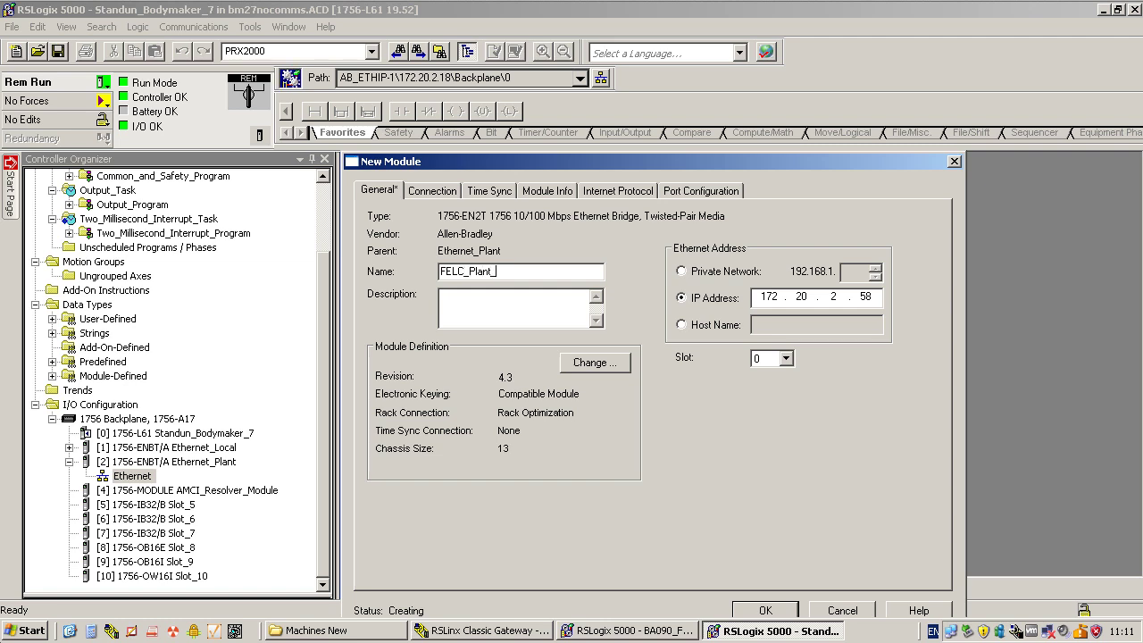
{"action": "type", "text": "rface"}
Step: Change the connection RPI from 10.0 to 300 ms
{"action": "left_click", "coordinate": [435, 193]}
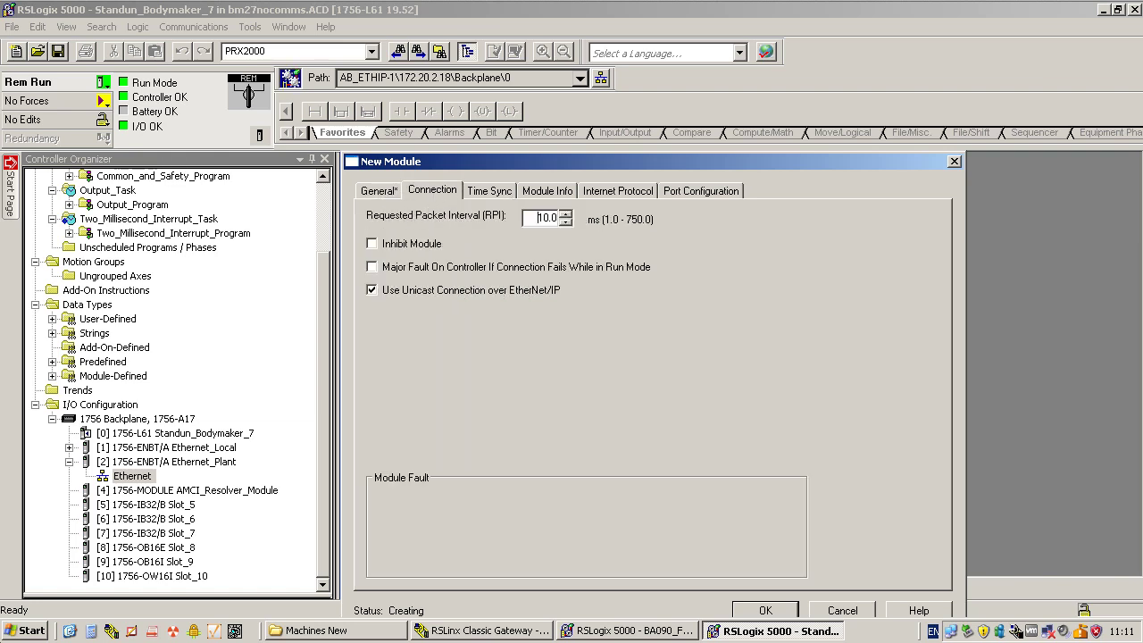
{"action": "left_click", "coordinate": [552, 218]}
{"action": "double_click", "coordinate": [536, 218]}
{"action": "type", "text": "300"}
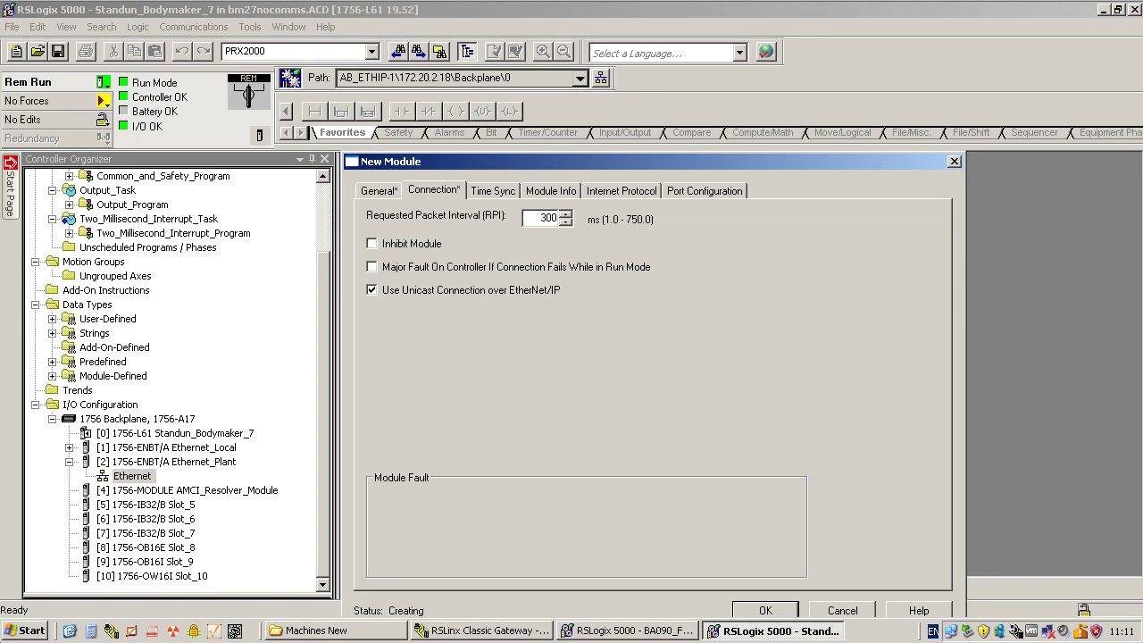
{"action": "left_click", "coordinate": [377, 195]}
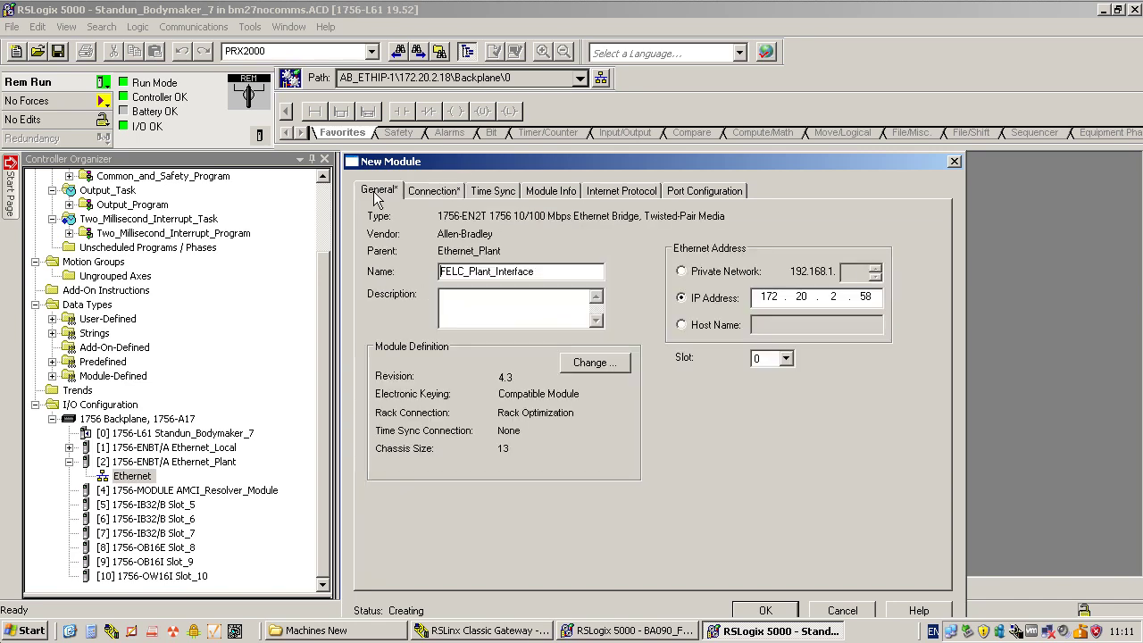
Step: Create FELC_Plant_Interface online and select its new 1756-A13 backplane
{"action": "left_click", "coordinate": [766, 611]}
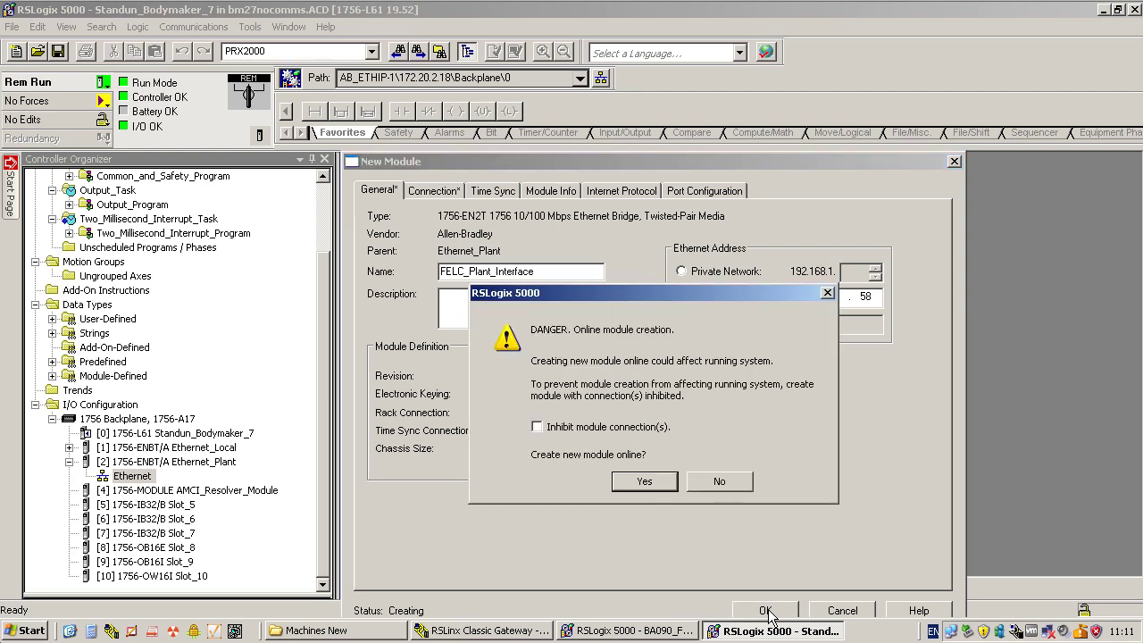
{"action": "left_click", "coordinate": [642, 484]}
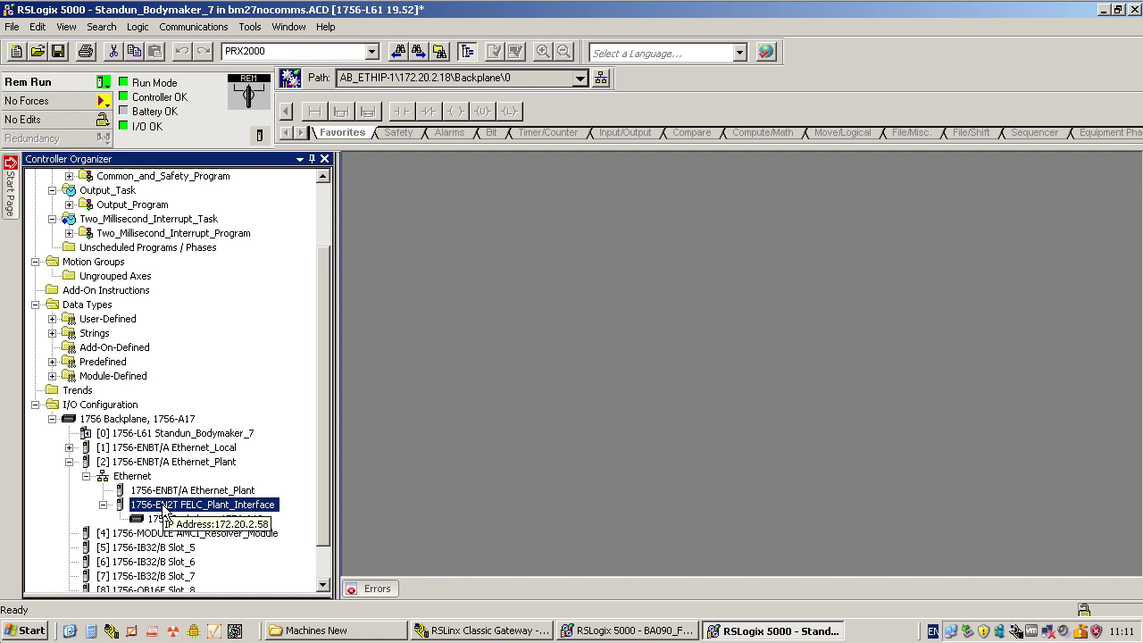
{"action": "left_click", "coordinate": [223, 520]}
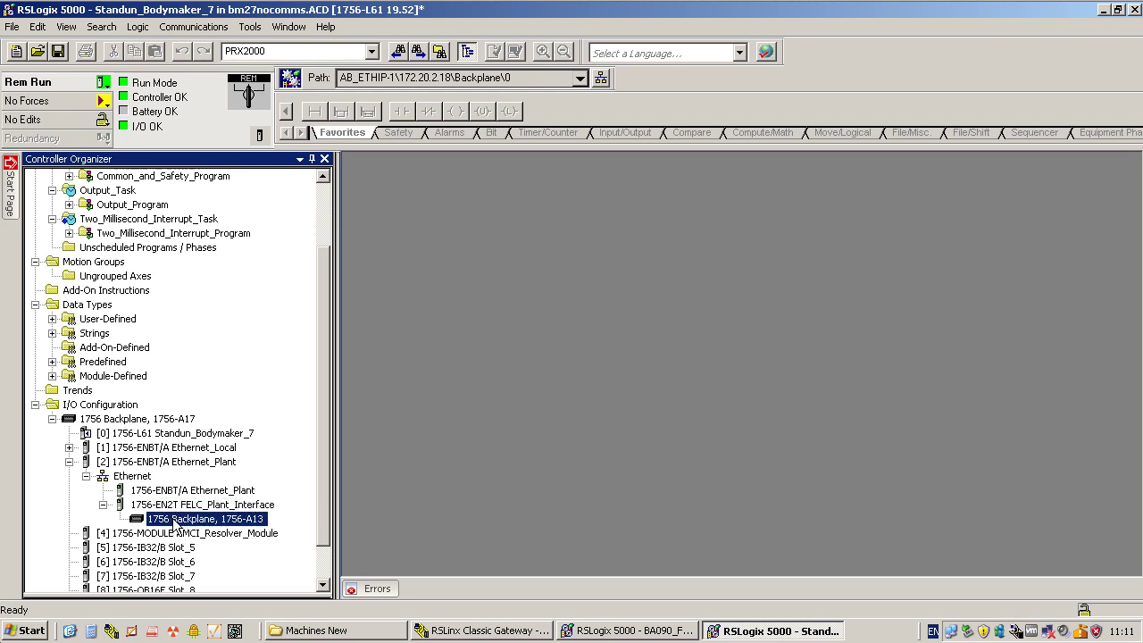
Step: Start adding a module to the 1756-A13 backplane with Controllers listed, then bring BA090_FE forward
{"action": "right_click", "coordinate": [176, 522]}
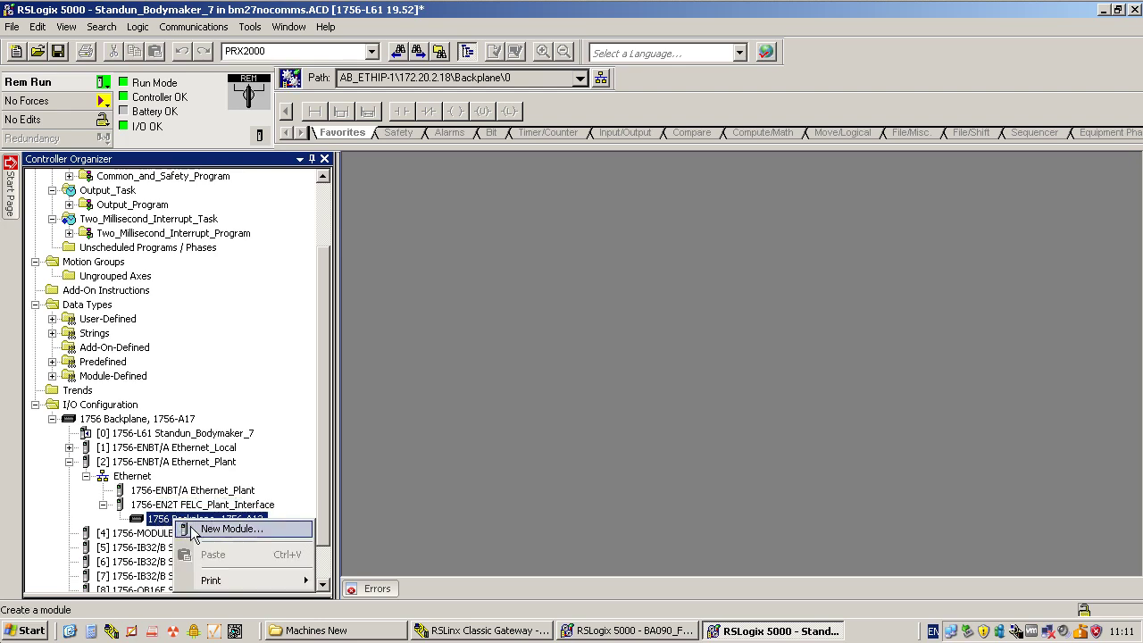
{"action": "left_click", "coordinate": [219, 529]}
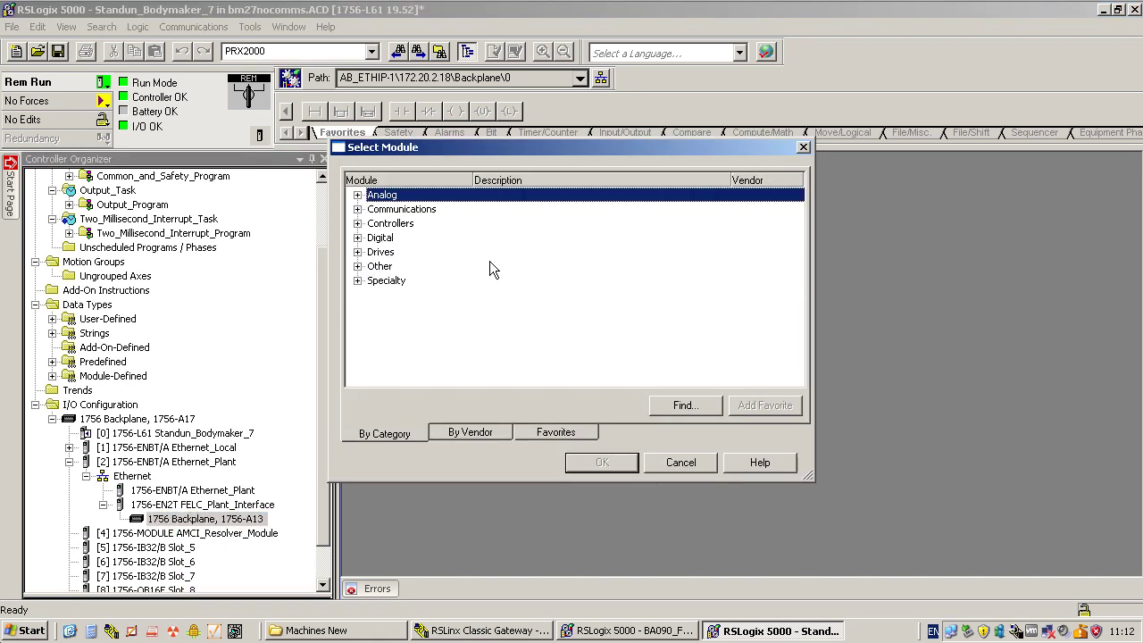
{"action": "left_click", "coordinate": [357, 224]}
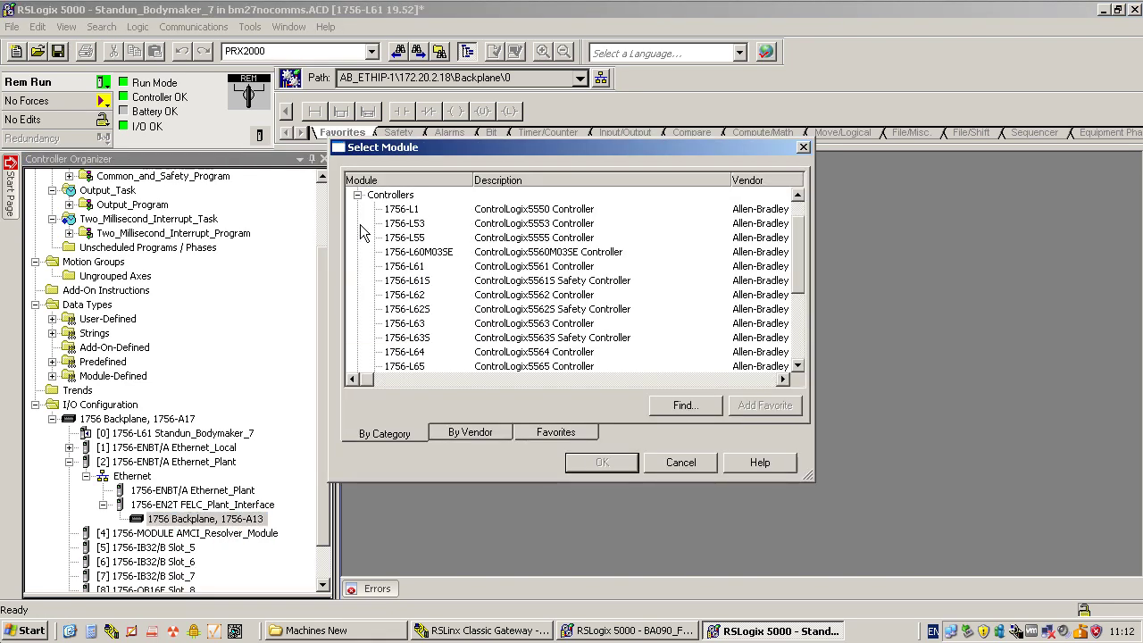
{"action": "left_click", "coordinate": [636, 631]}
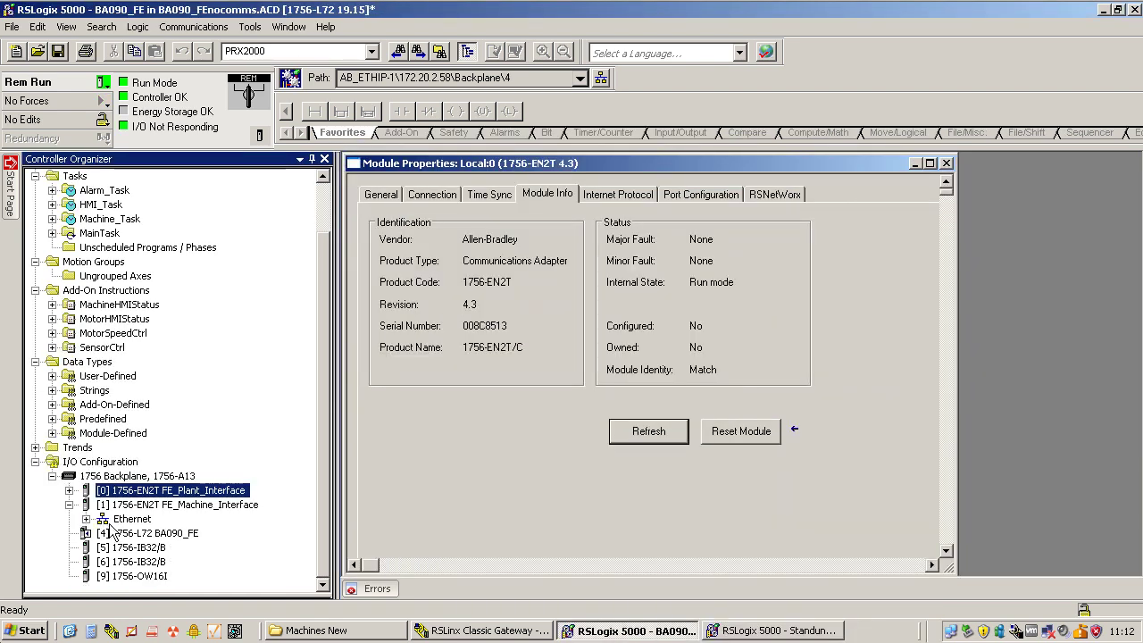
Step: View BA090_FE's 1756-L72 controller properties (revision 19.15, slot 4), then return to Standun_Bodymaker_7
{"action": "left_click", "coordinate": [134, 536]}
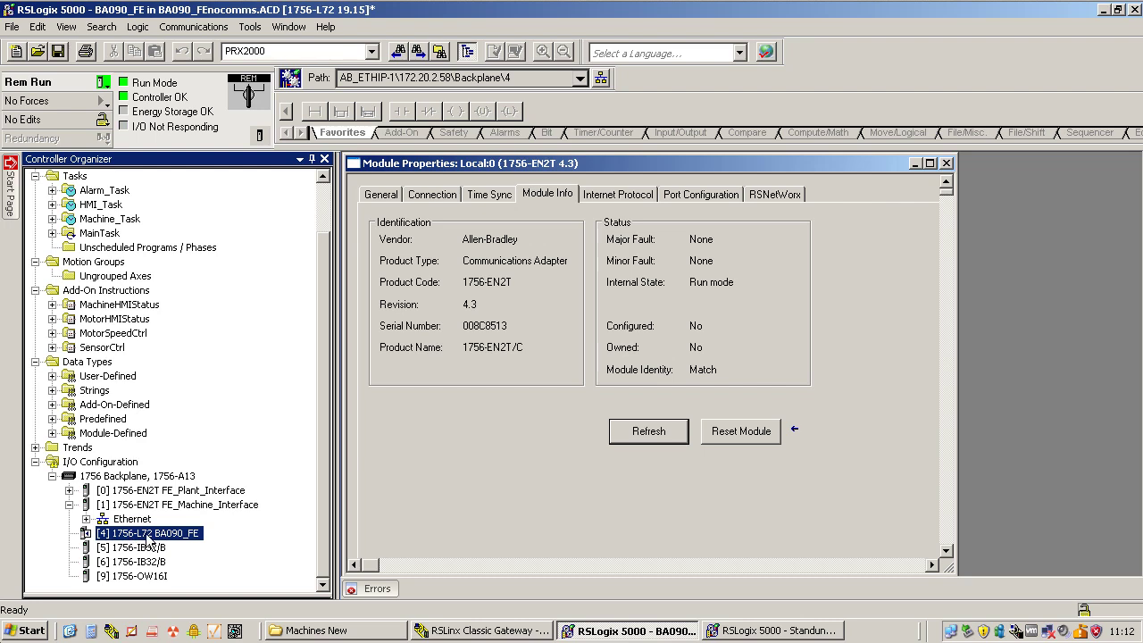
{"action": "double_click", "coordinate": [161, 536]}
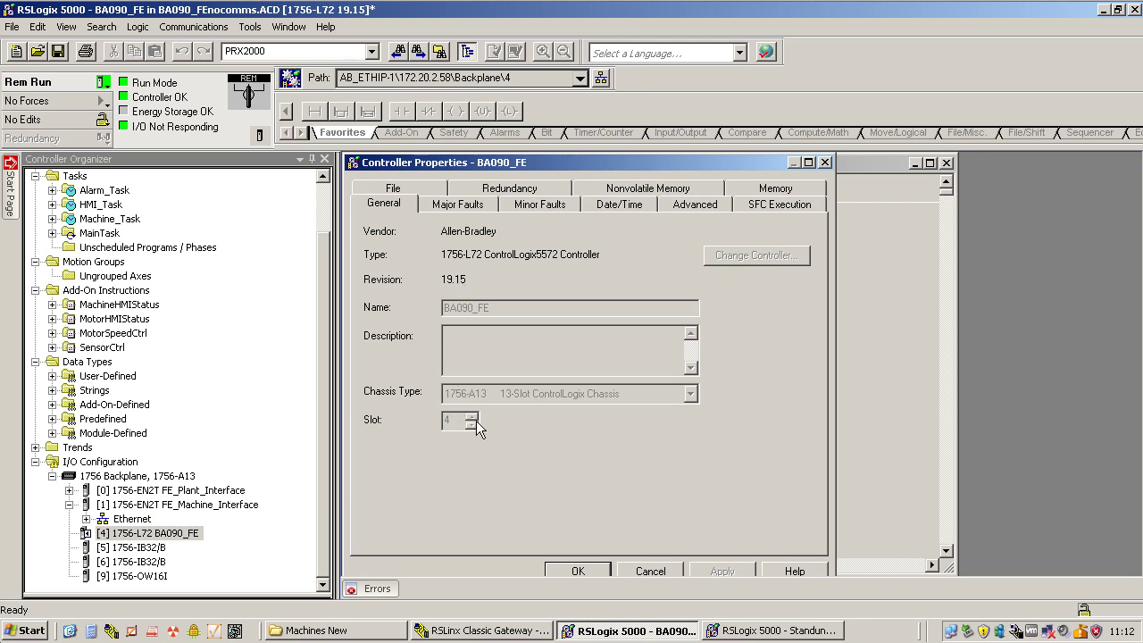
{"action": "left_click", "coordinate": [778, 630]}
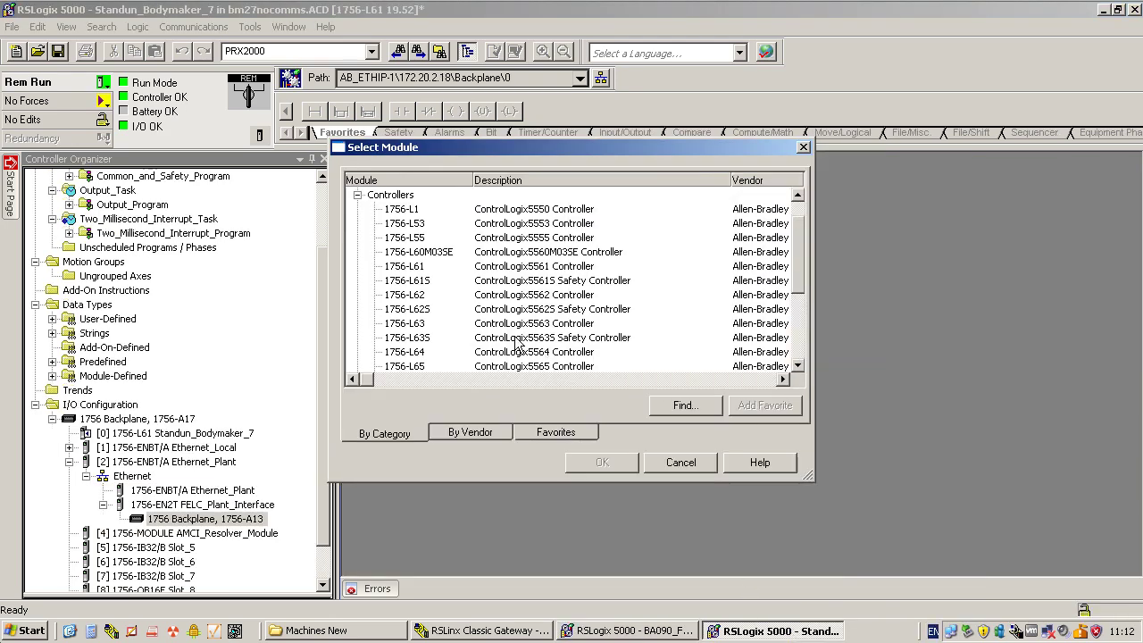
Step: Choose the 1756-L72 ControlLogix5572 controller and set revision 15 and slot 4
{"action": "left_click", "coordinate": [797, 366]}
{"action": "left_click", "coordinate": [798, 367]}
{"action": "left_click", "coordinate": [797, 367]}
{"action": "left_click", "coordinate": [797, 366]}
{"action": "left_click", "coordinate": [798, 366]}
{"action": "left_click", "coordinate": [798, 366]}
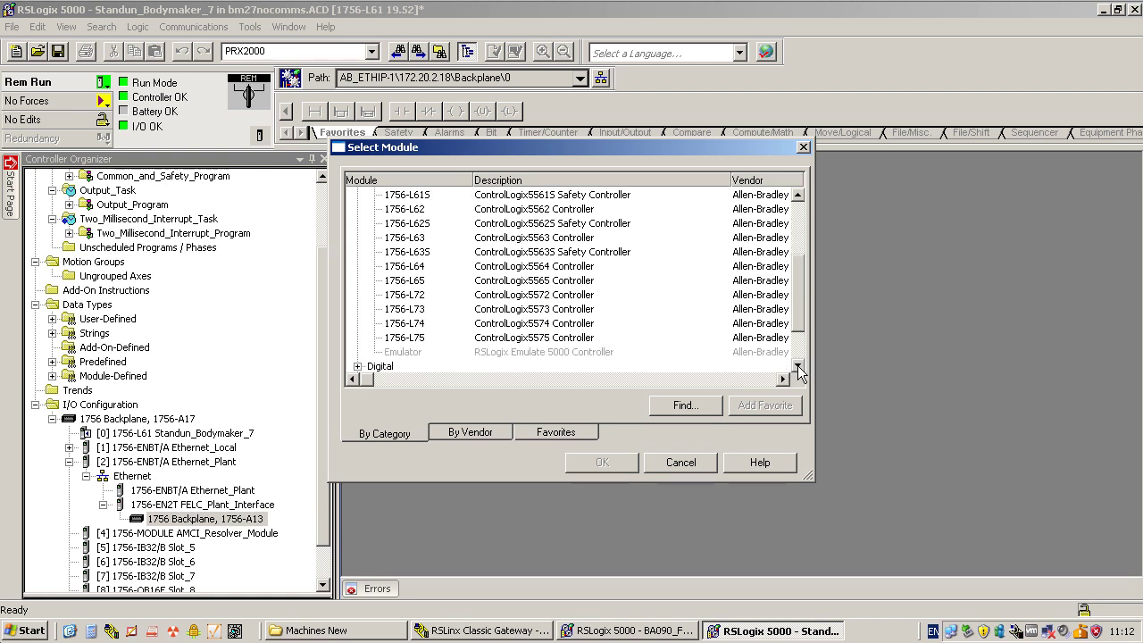
{"action": "left_click", "coordinate": [483, 296]}
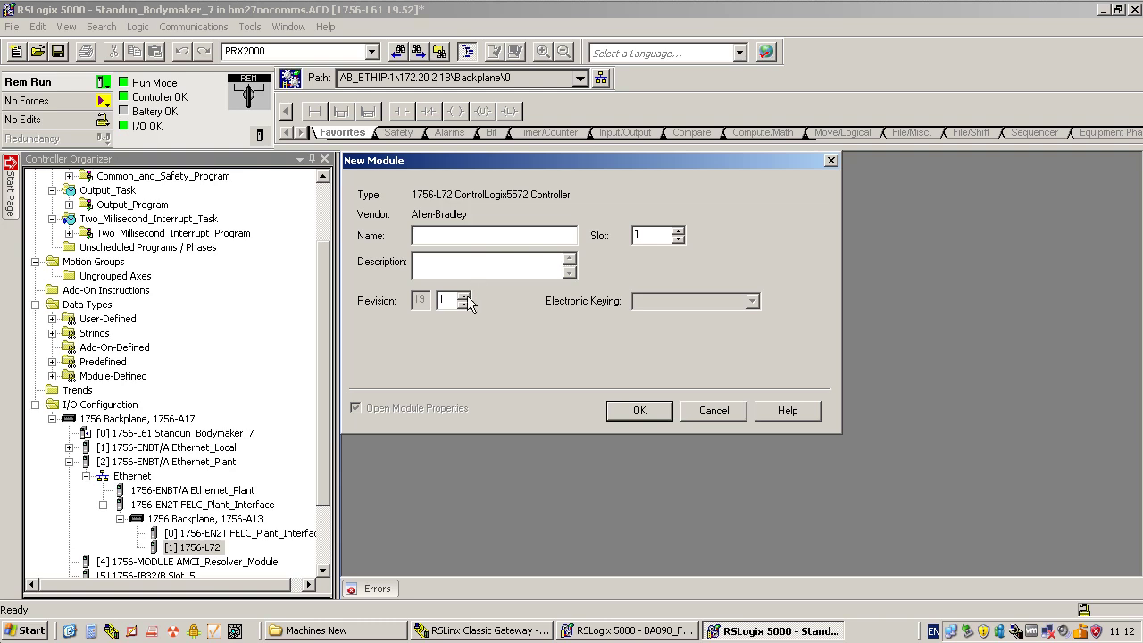
{"action": "type", "text": "5"}
{"action": "double_click", "coordinate": [679, 230]}
Step: Name the new controller FELC_CPU and confirm creating it while online
{"action": "left_click", "coordinate": [634, 631]}
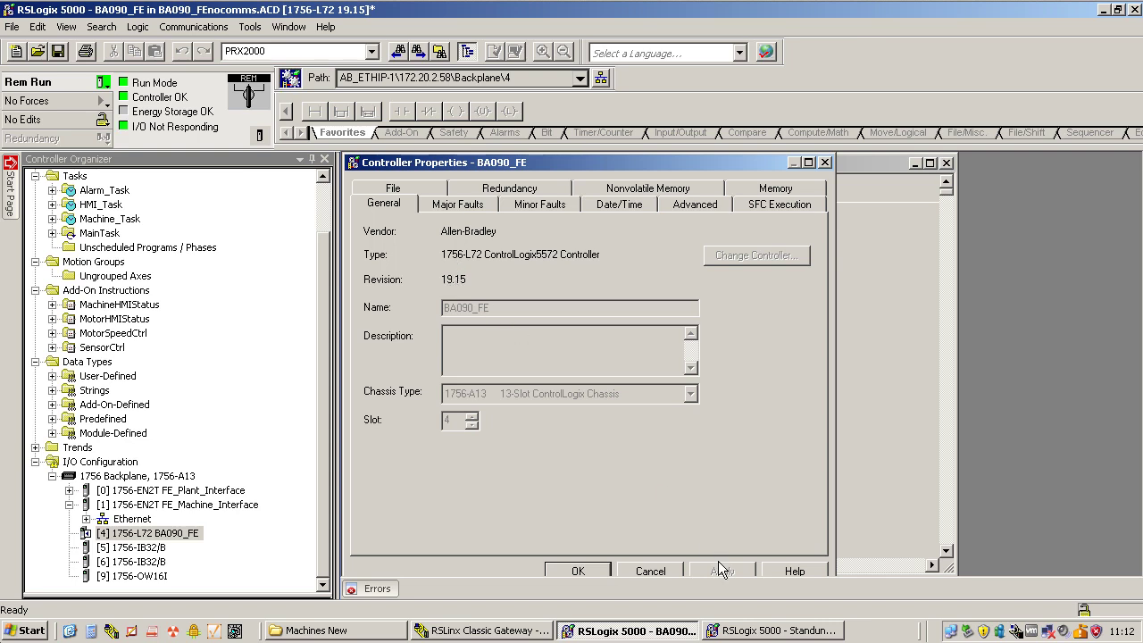
{"action": "left_click", "coordinate": [775, 631]}
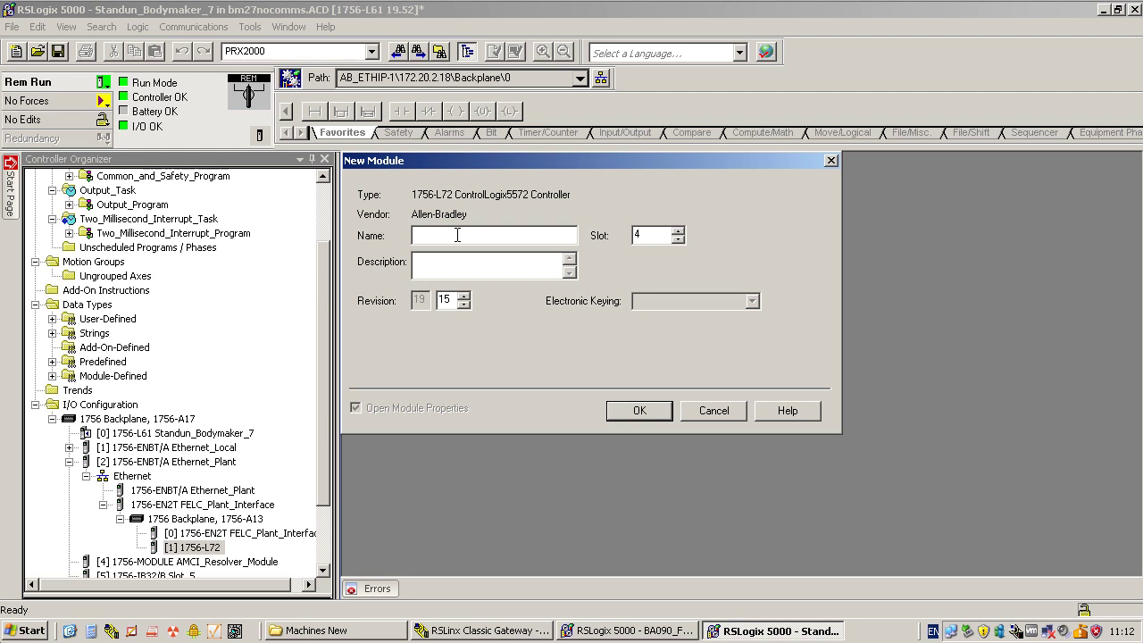
{"action": "type", "text": "FELC_CPU"}
{"action": "left_click", "coordinate": [634, 418]}
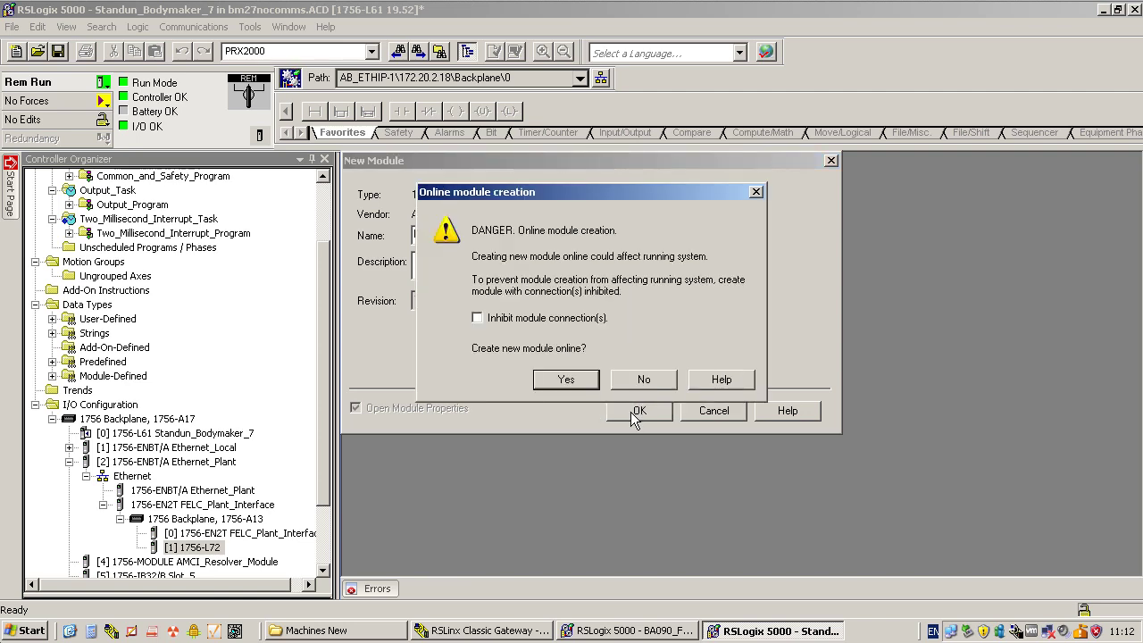
{"action": "left_click", "coordinate": [569, 382]}
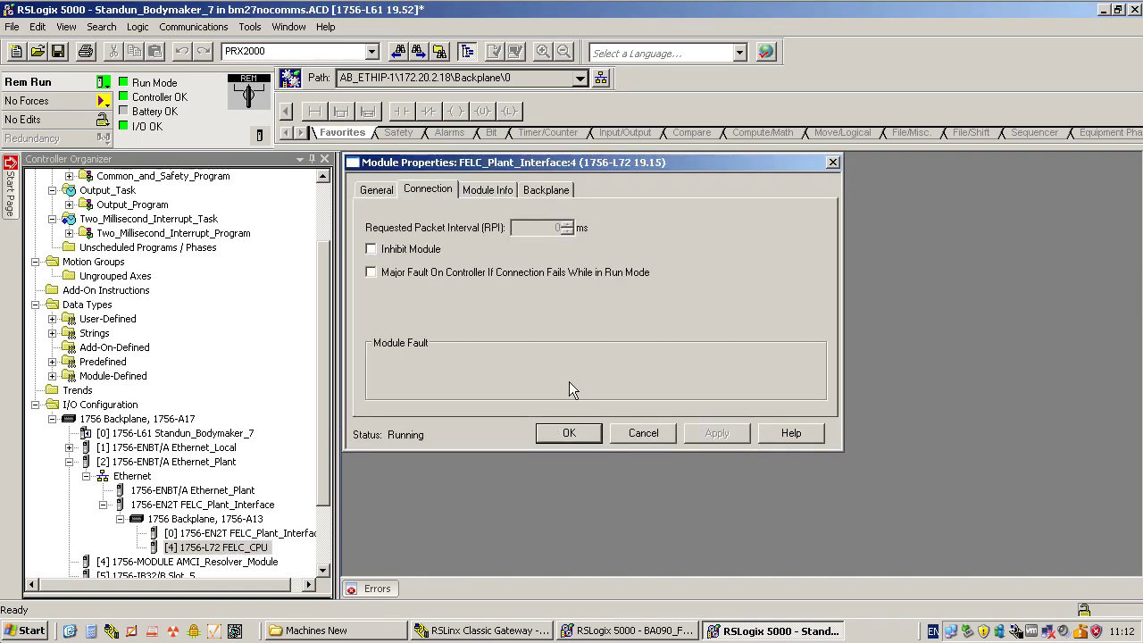
{"action": "left_click", "coordinate": [572, 432]}
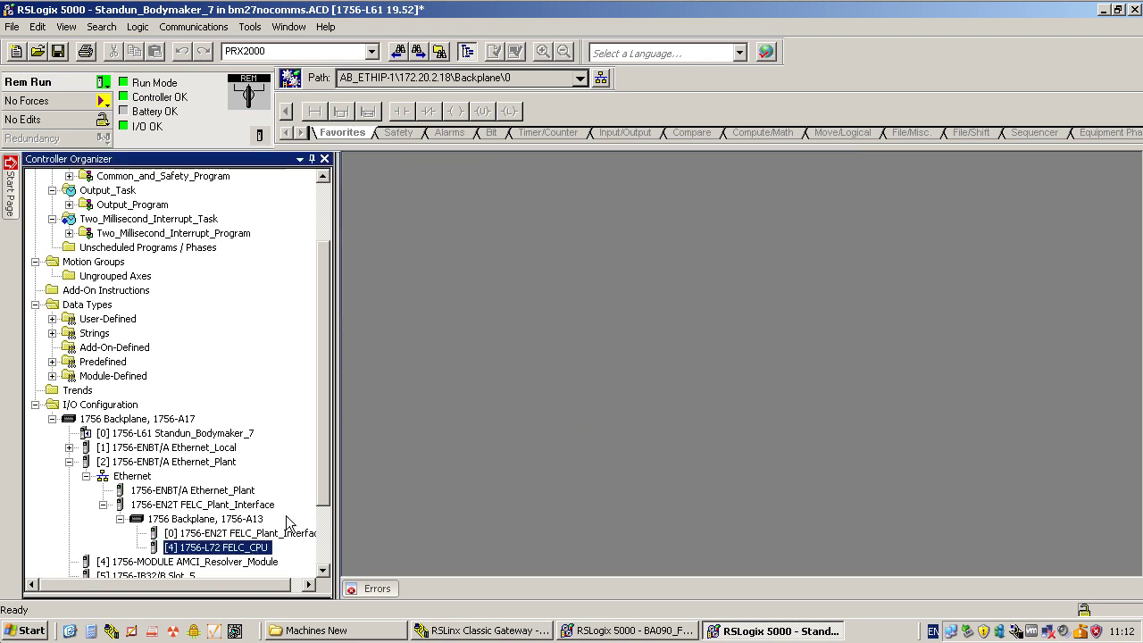
Step: Bring BA090_FE forward and close its Controller and Local:0 Module Properties windows
{"action": "left_click", "coordinate": [219, 520]}
{"action": "left_click", "coordinate": [186, 509]}
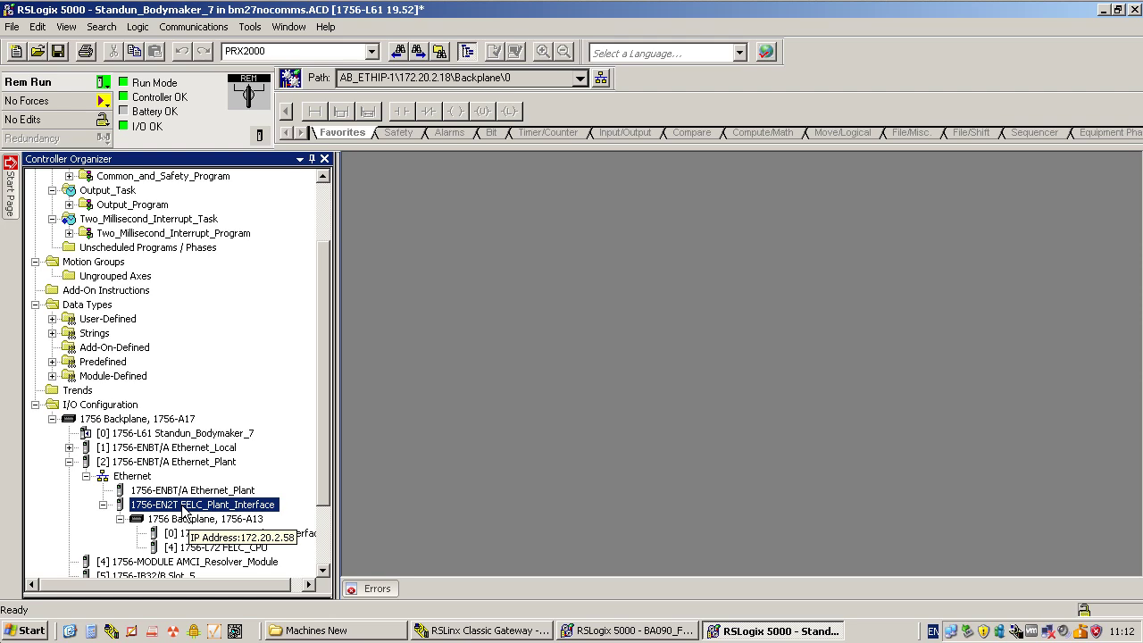
{"action": "left_click", "coordinate": [605, 636]}
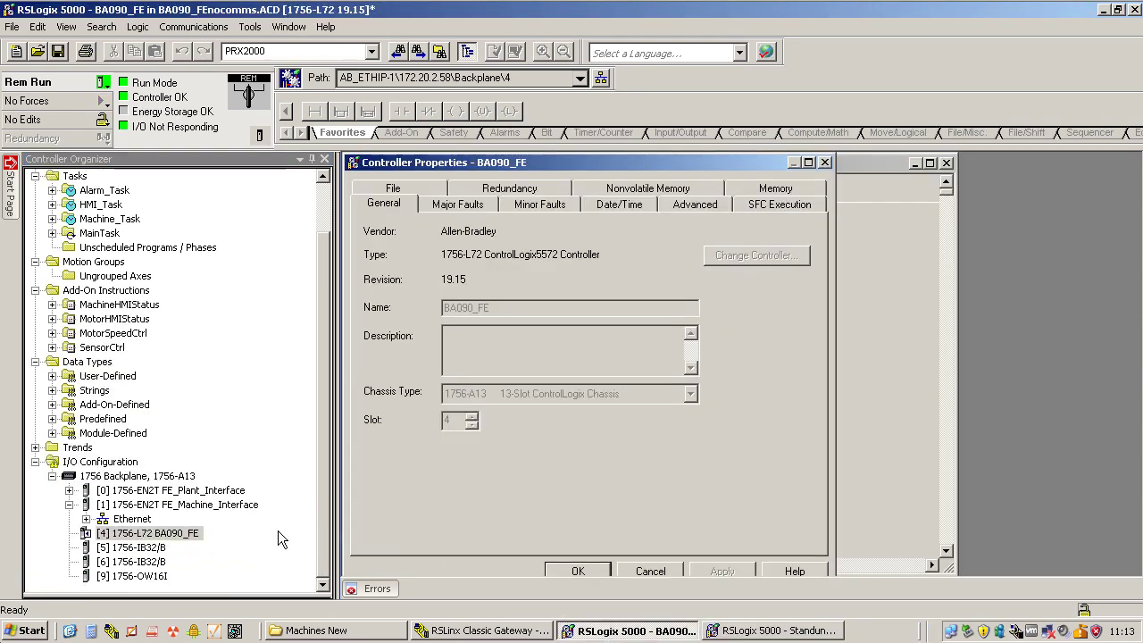
{"action": "left_click", "coordinate": [568, 572]}
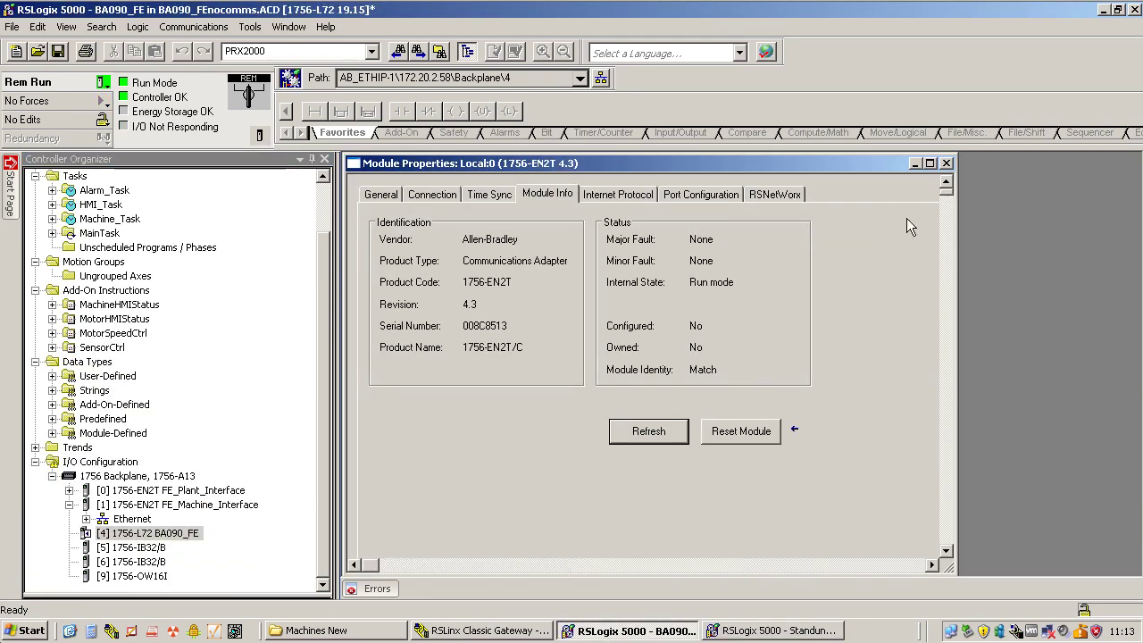
{"action": "left_click", "coordinate": [946, 163]}
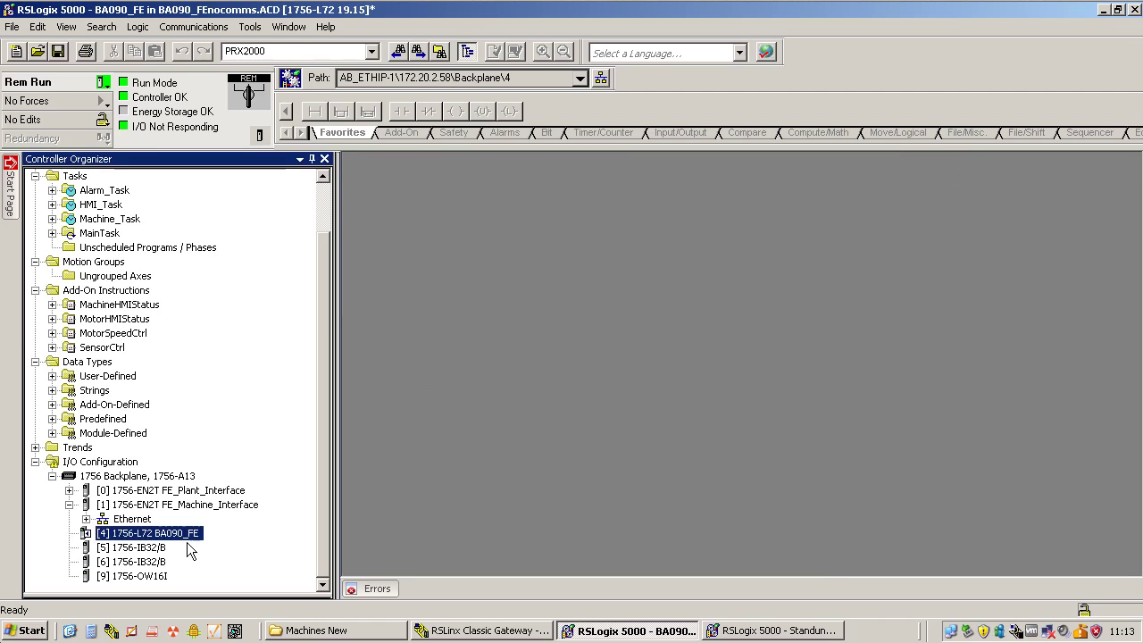
Step: Expand the Plant_Interface Ethernet network and select the Bodymaker_27 module
{"action": "left_click", "coordinate": [86, 519]}
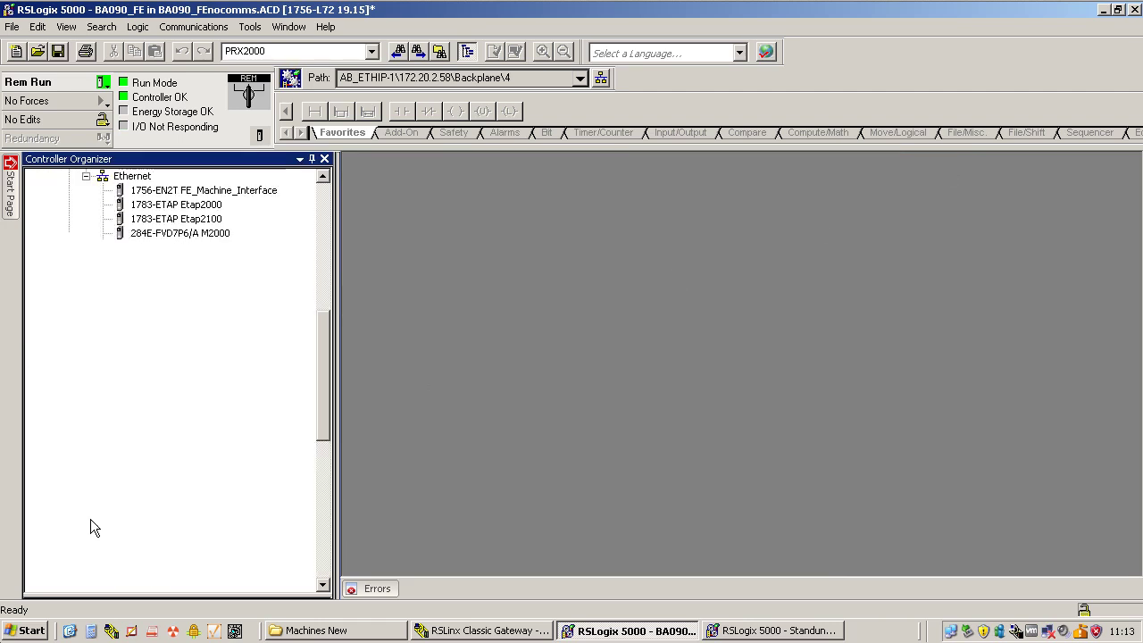
{"action": "left_click", "coordinate": [87, 176]}
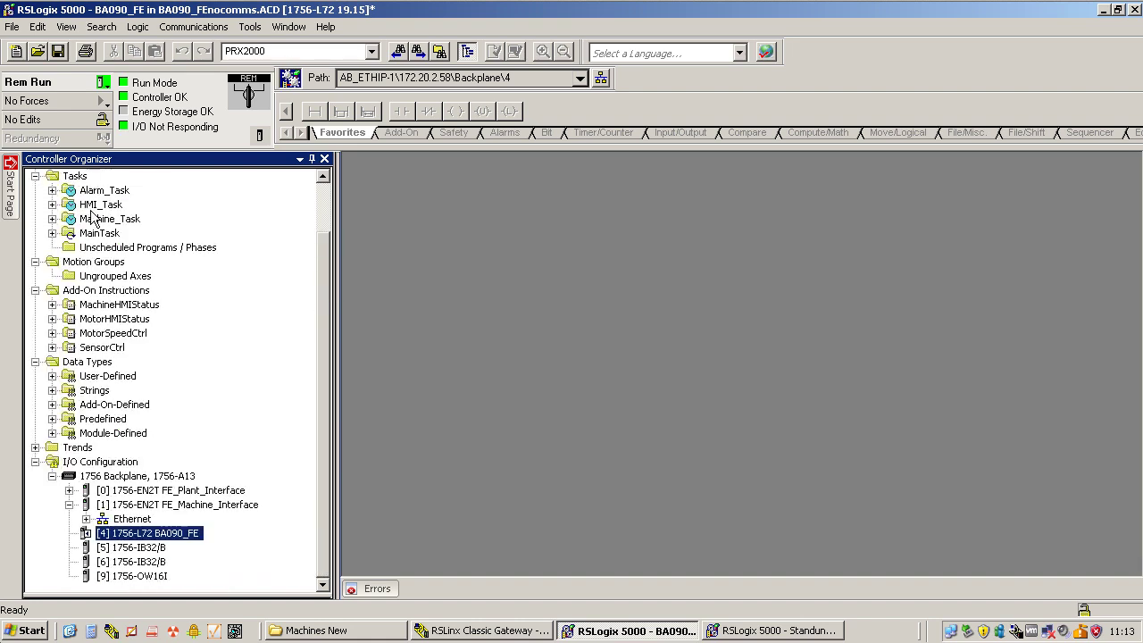
{"action": "left_click", "coordinate": [114, 491]}
{"action": "left_click", "coordinate": [68, 491]}
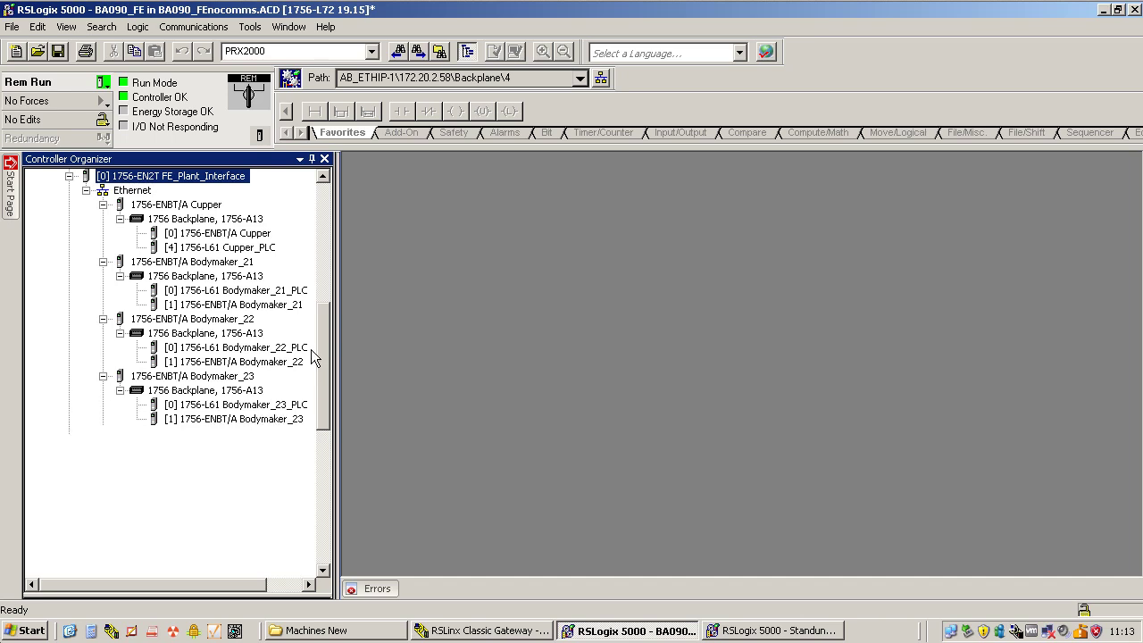
{"action": "left_click_drag", "start_coordinate": [324, 330], "coordinate": [325, 385]}
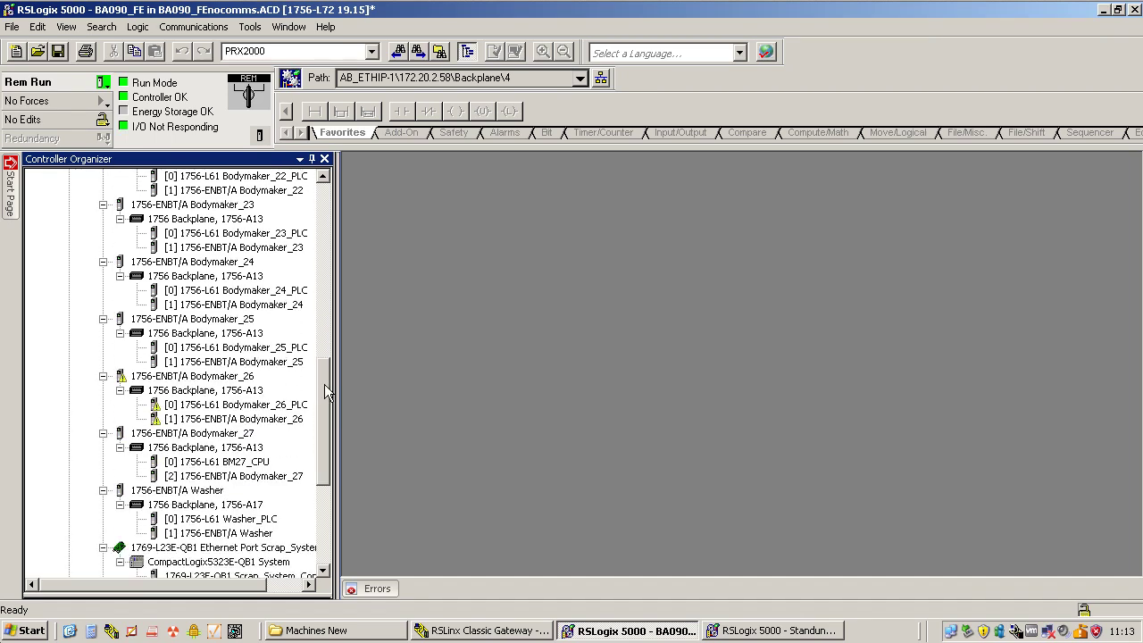
{"action": "left_click", "coordinate": [214, 436]}
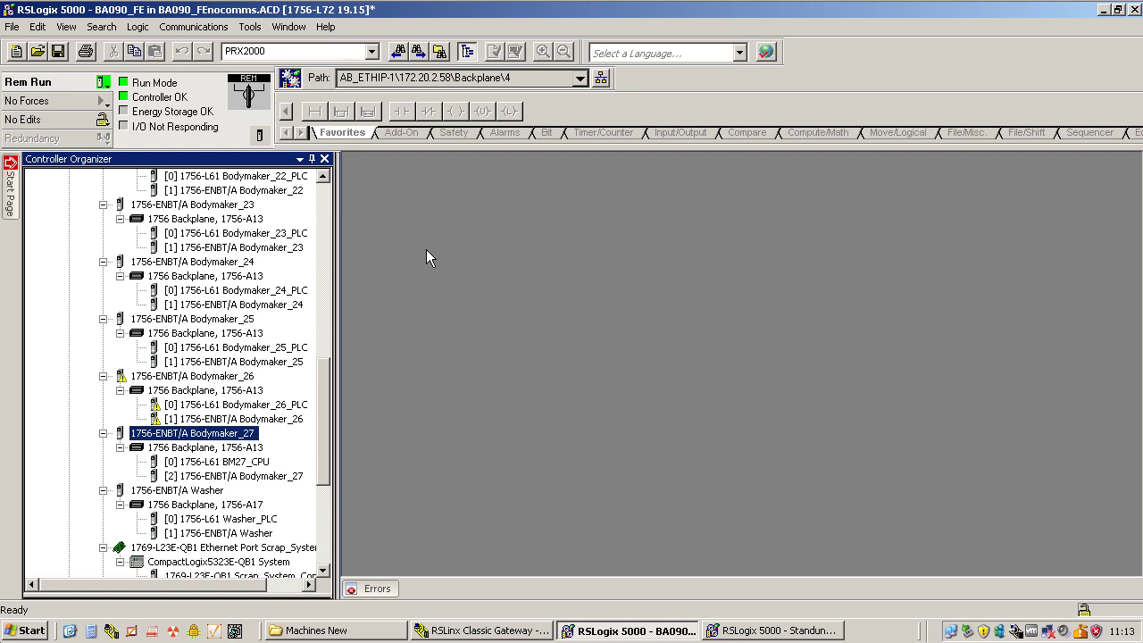
{"action": "left_click", "coordinate": [323, 205]}
Step: Save the BA090_FE project, uploading current tag values first
{"action": "left_click", "coordinate": [324, 205]}
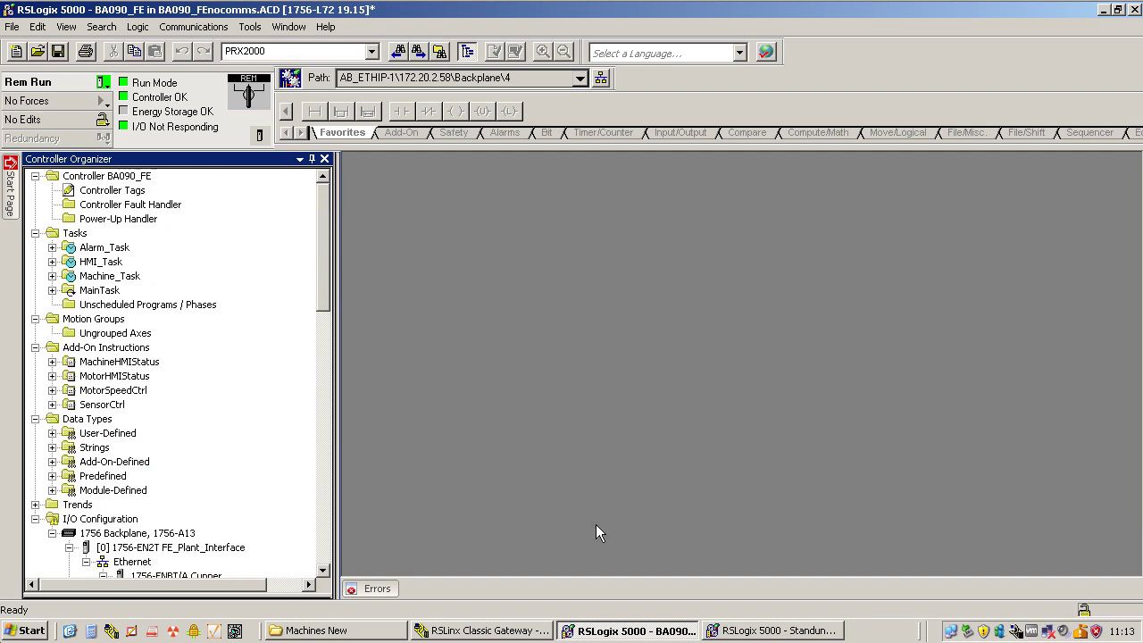
{"action": "left_click", "coordinate": [770, 632]}
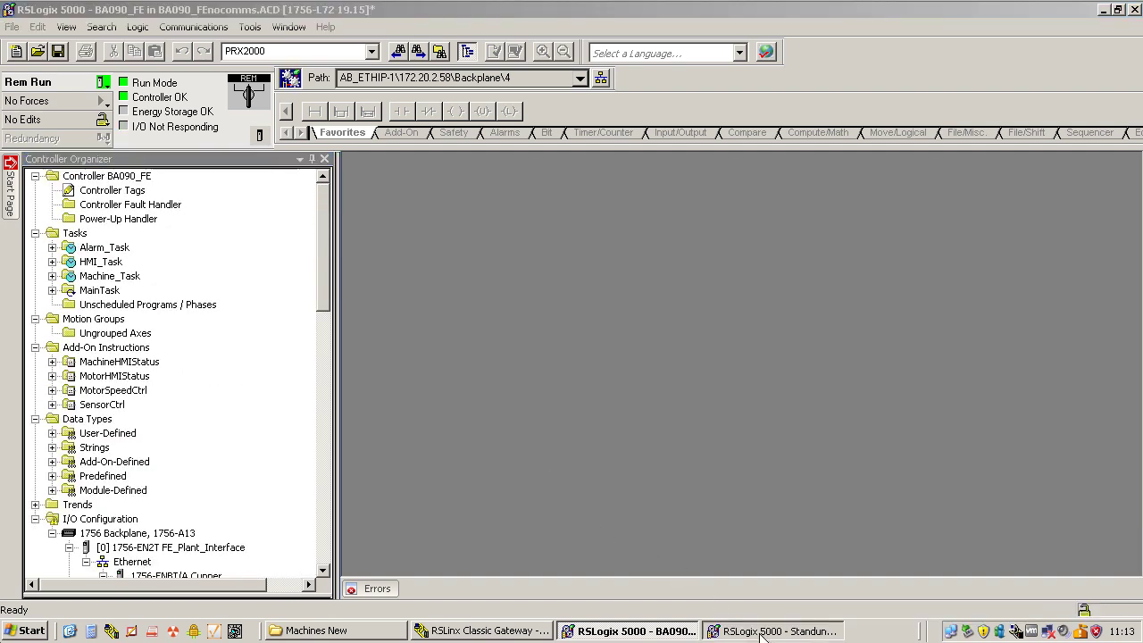
{"action": "left_click", "coordinate": [636, 631]}
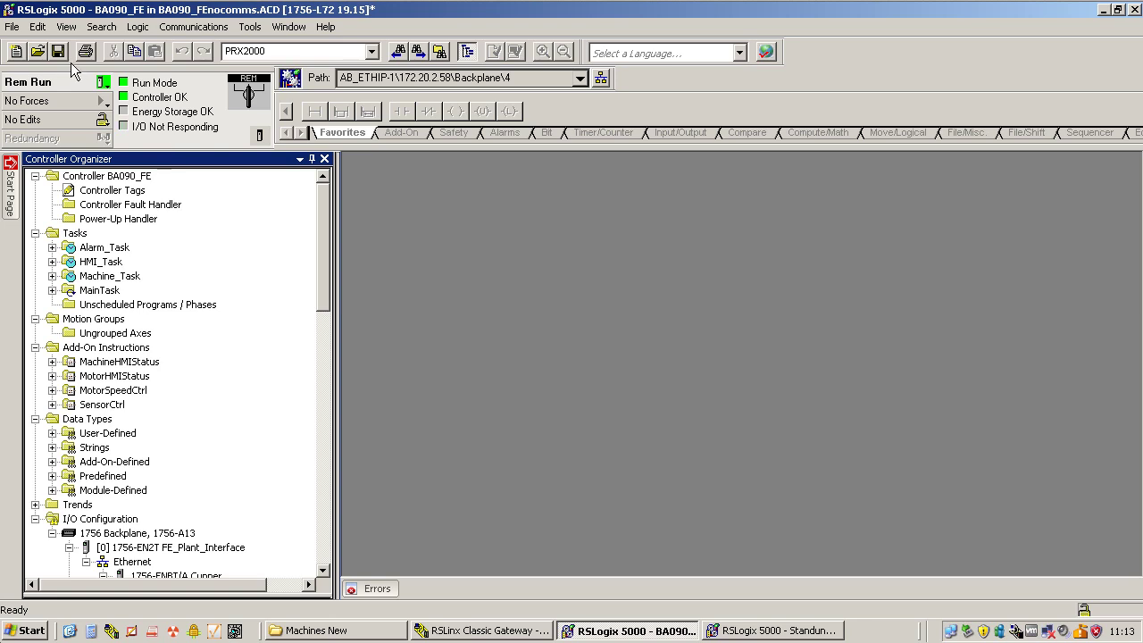
{"action": "left_click", "coordinate": [14, 27]}
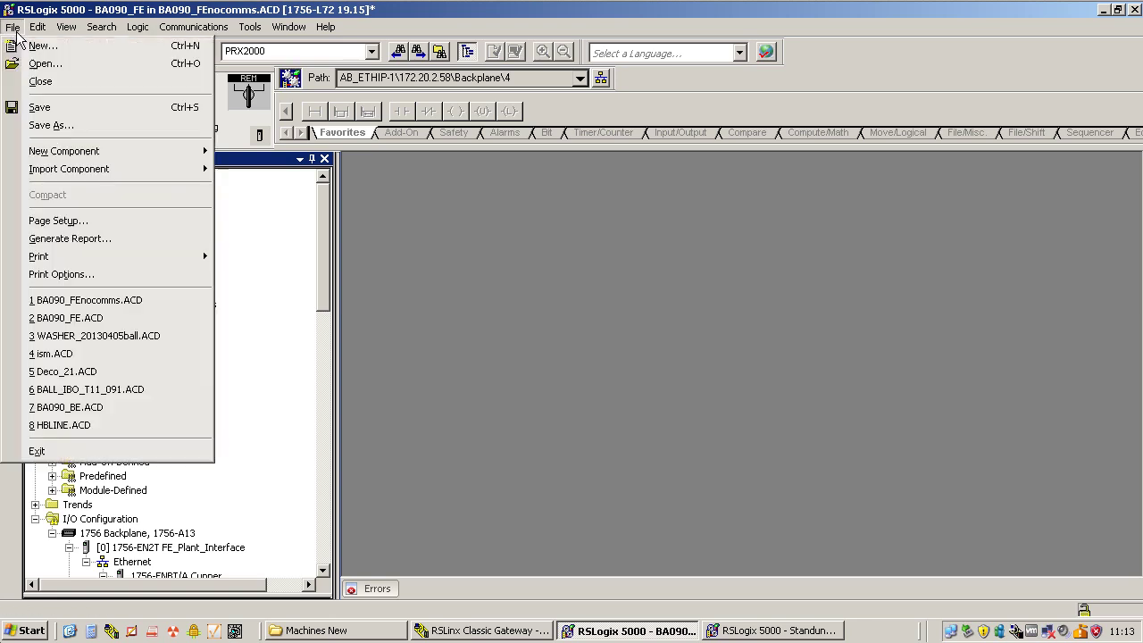
{"action": "left_click", "coordinate": [59, 107]}
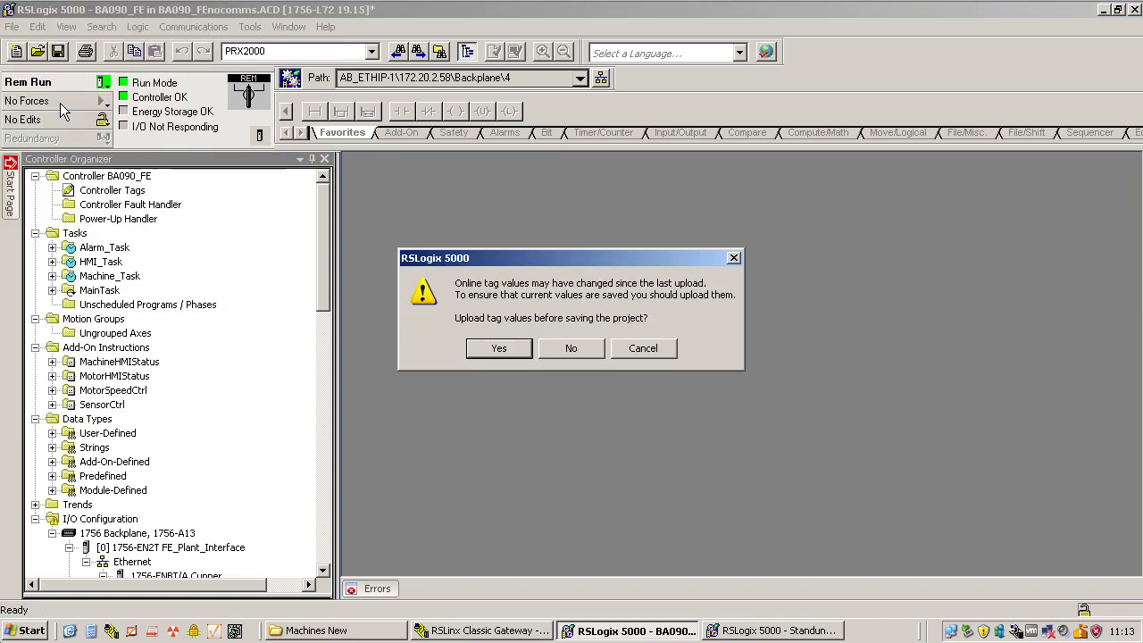
{"action": "left_click", "coordinate": [510, 350]}
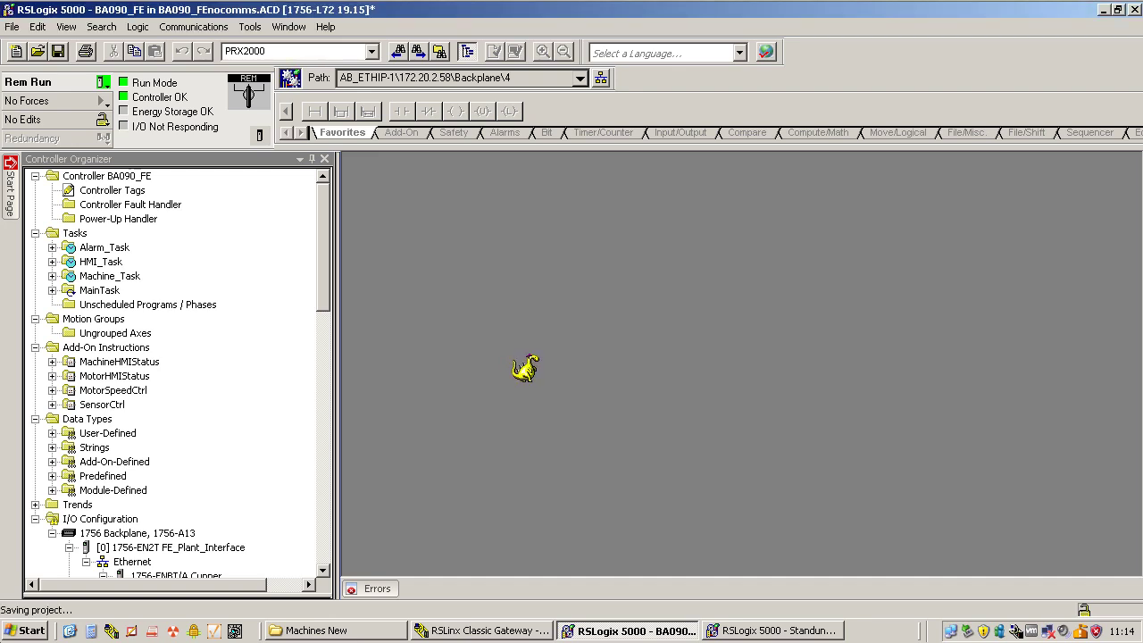
Step: Save the Standun_Bodymaker_7 project with tag values uploaded, then return to BA090_FE
{"action": "left_click", "coordinate": [760, 630]}
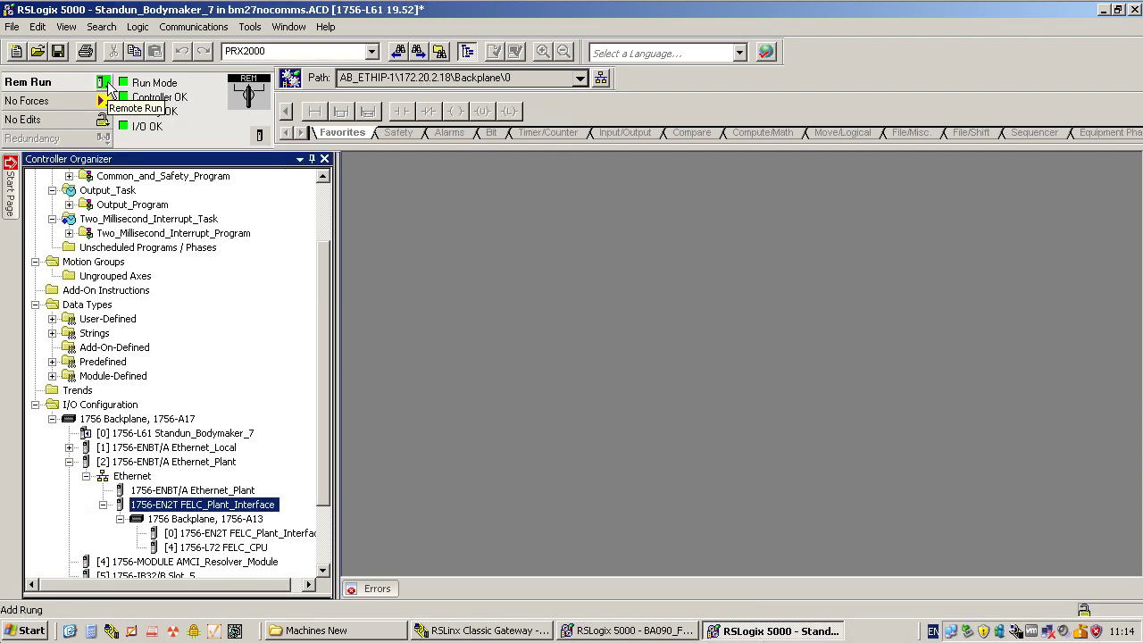
{"action": "left_click", "coordinate": [12, 26]}
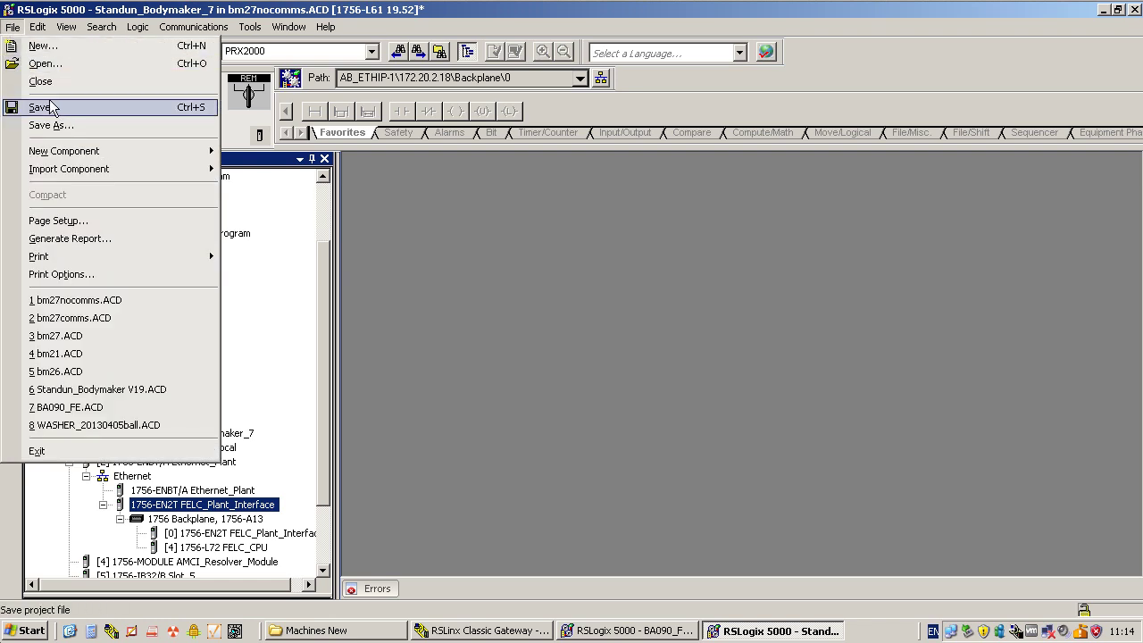
{"action": "left_click", "coordinate": [51, 108]}
{"action": "left_click", "coordinate": [510, 349]}
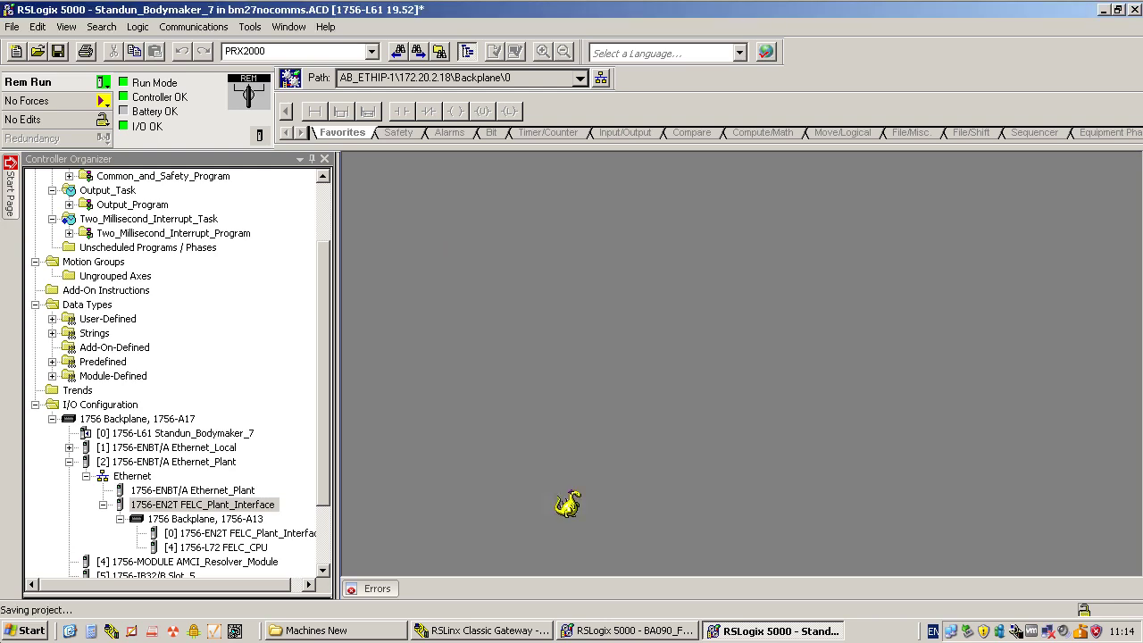
{"action": "left_click", "coordinate": [630, 636]}
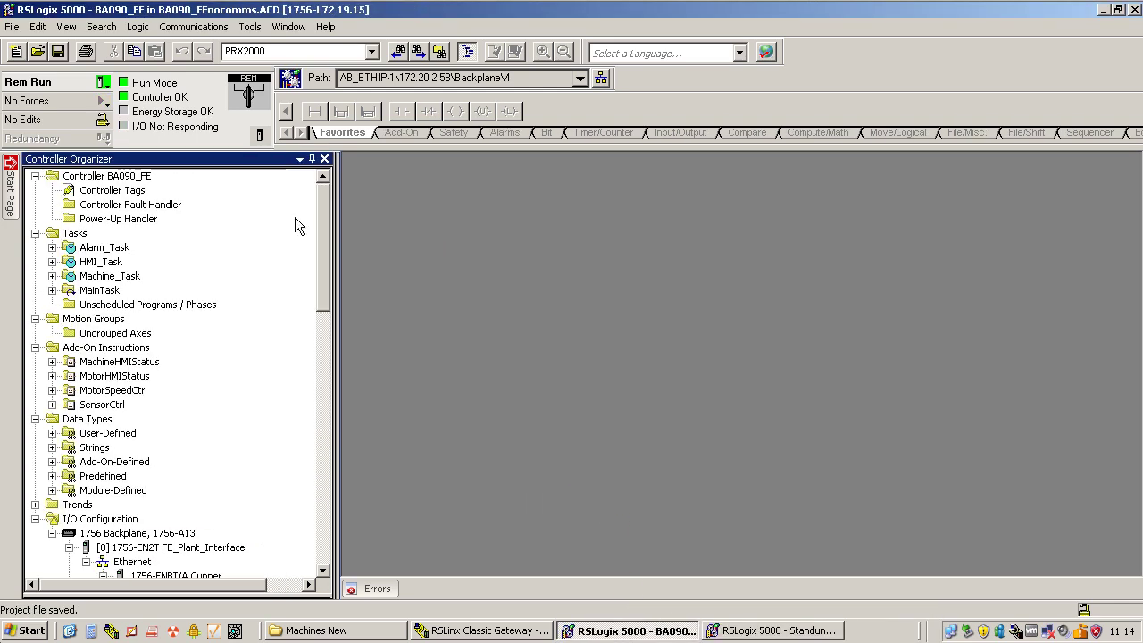
Step: Go offline in both BA090_FE and Standun_Bodymaker_7, ending with BA090_FE in front
{"action": "left_click", "coordinate": [108, 85]}
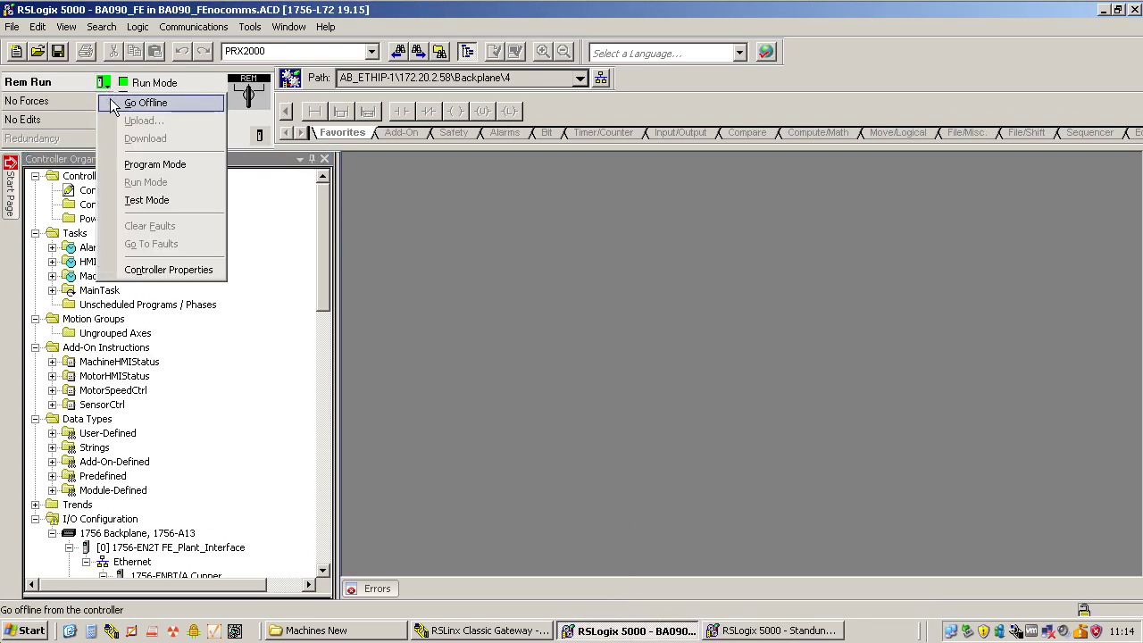
{"action": "left_click", "coordinate": [134, 173]}
{"action": "left_click", "coordinate": [783, 630]}
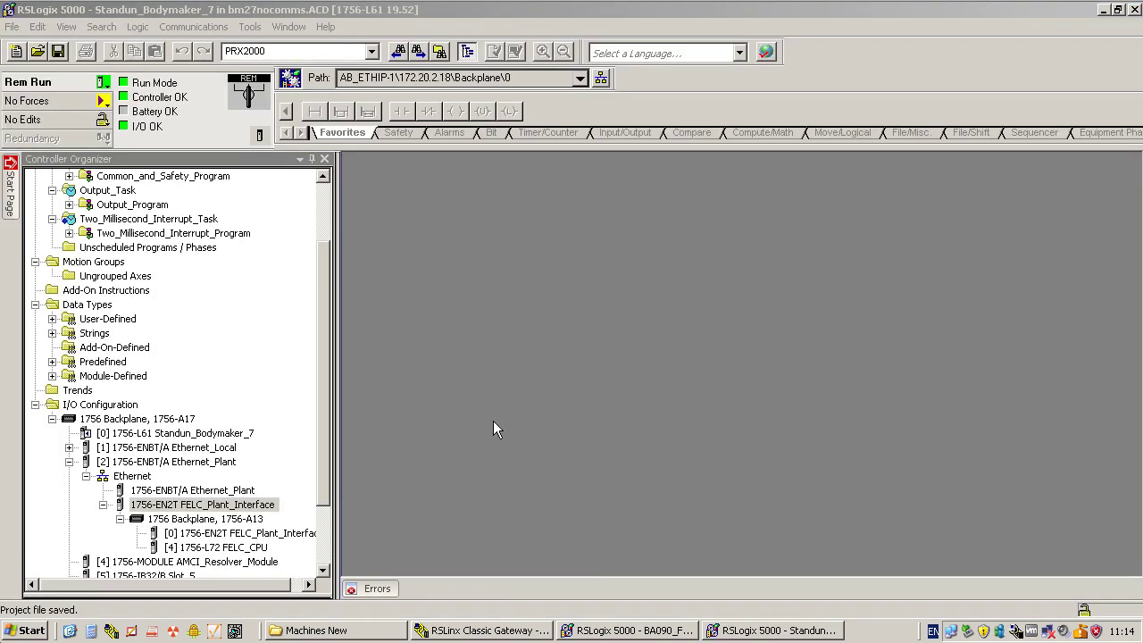
{"action": "left_click", "coordinate": [104, 81]}
{"action": "left_click", "coordinate": [125, 102]}
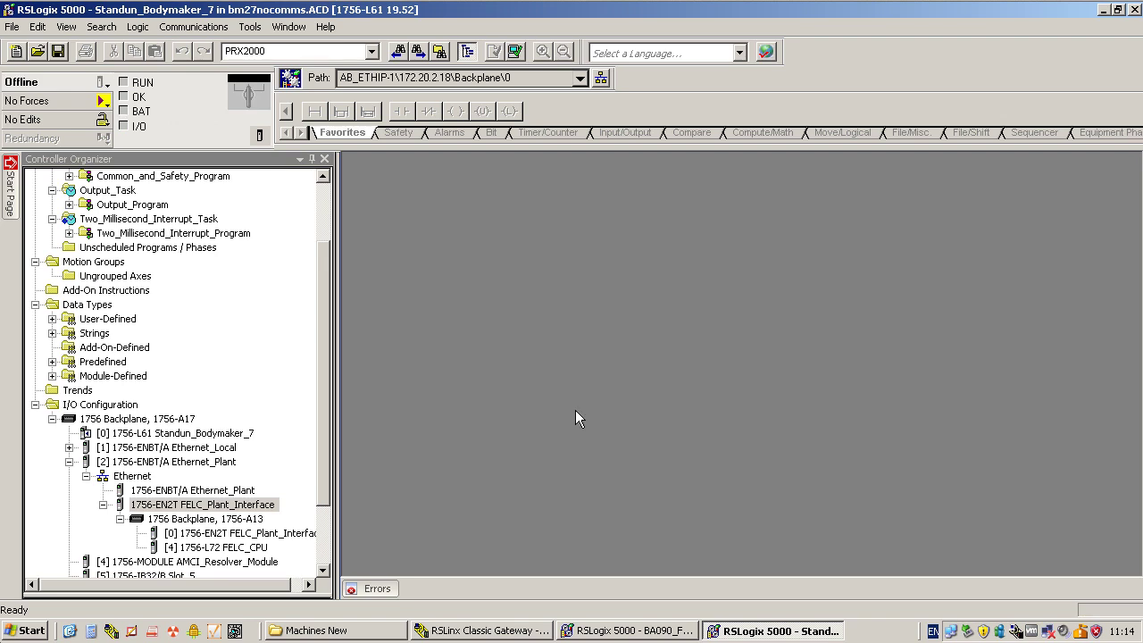
{"action": "left_click", "coordinate": [644, 631]}
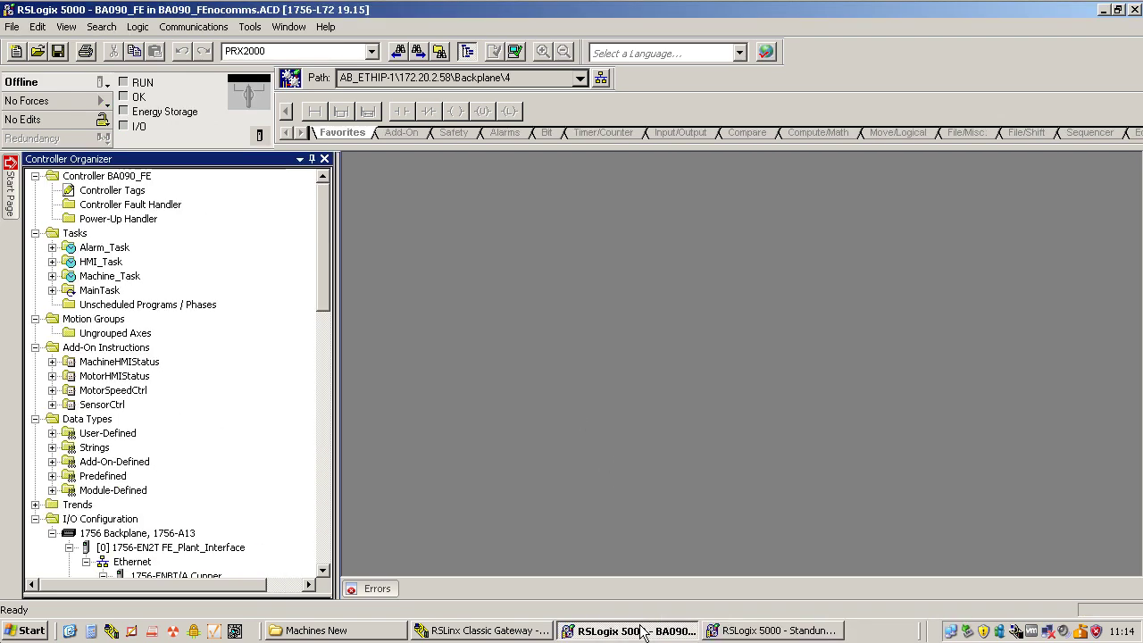
Step: Expand BA090_FE's User-Defined data types and copy From_LC_BM_Command
{"action": "left_click_drag", "start_coordinate": [331, 233], "coordinate": [319, 271]}
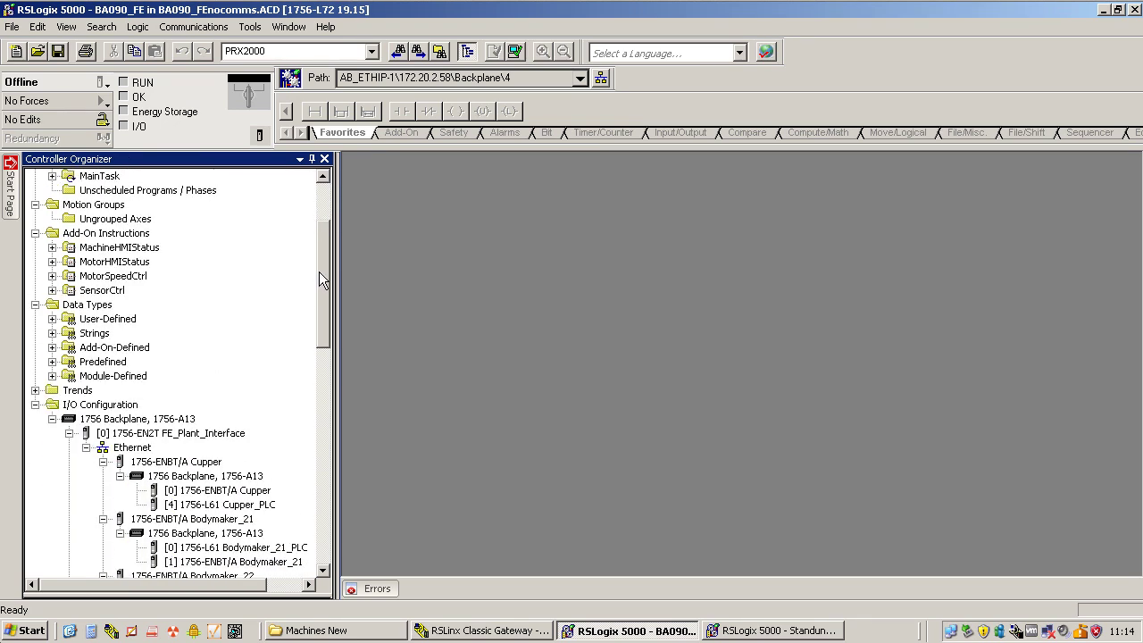
{"action": "left_click", "coordinate": [52, 319]}
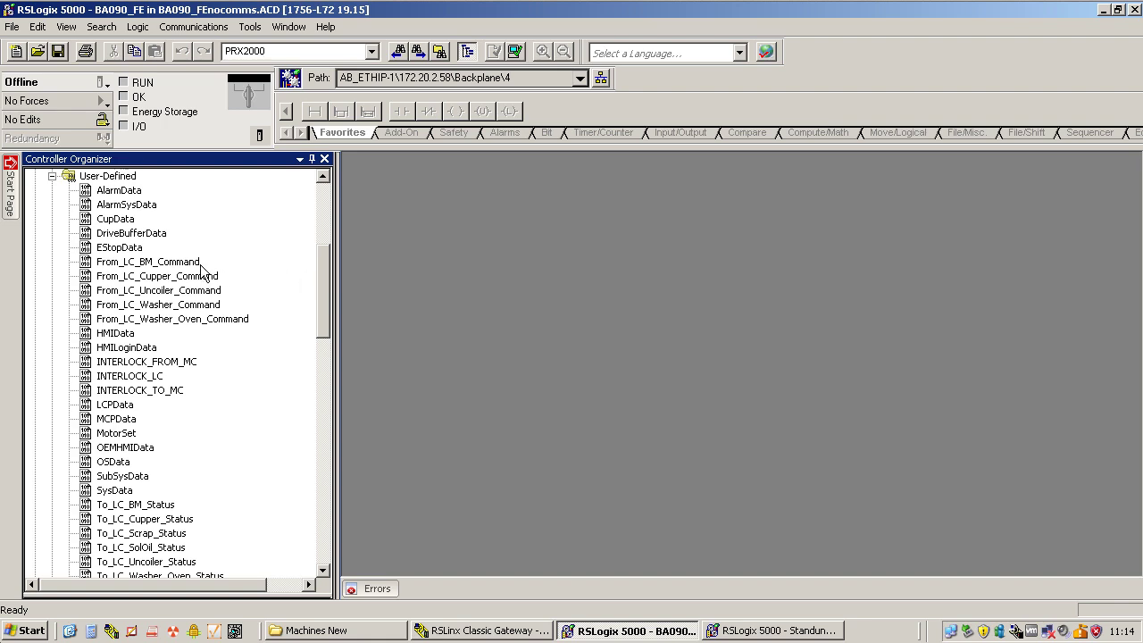
{"action": "left_click", "coordinate": [156, 263]}
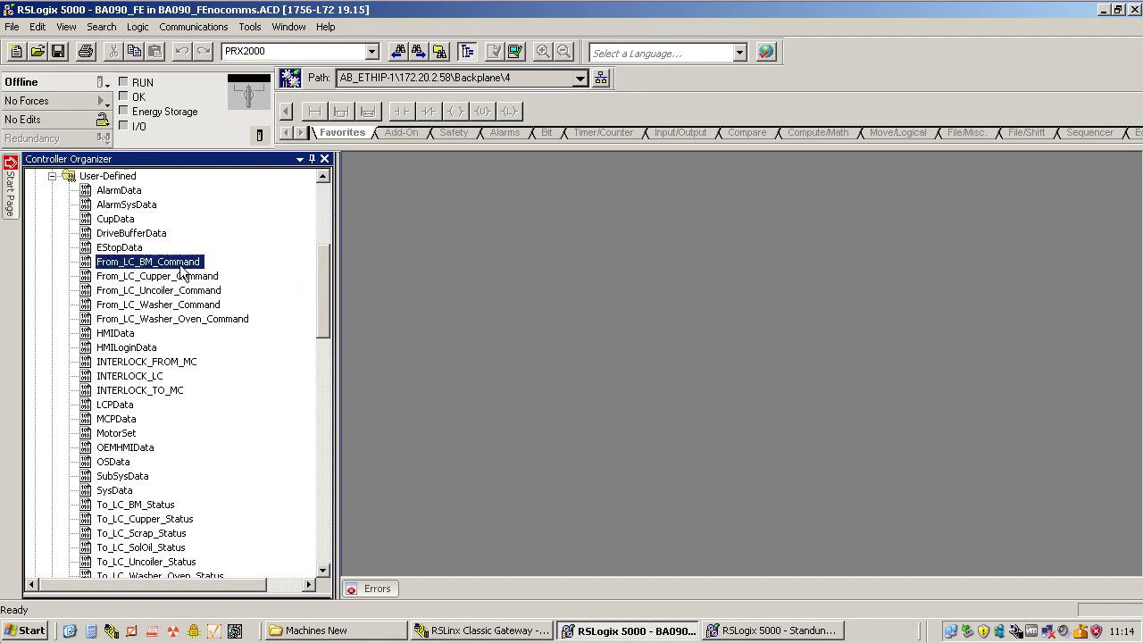
{"action": "left_click_drag", "start_coordinate": [320, 311], "coordinate": [323, 338]}
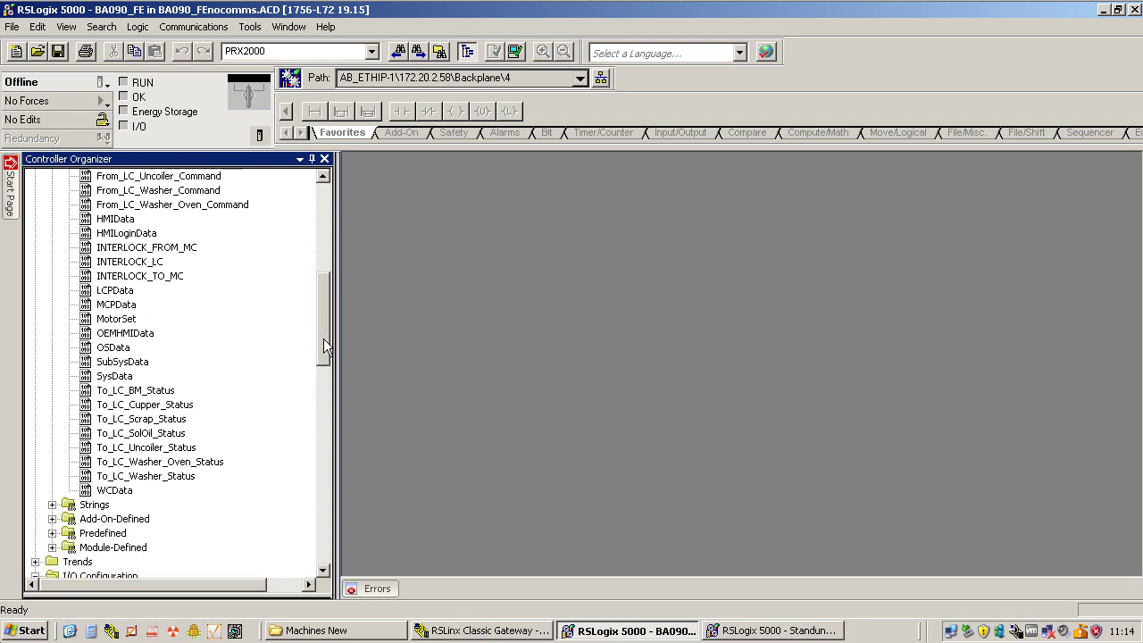
{"action": "left_click", "coordinate": [132, 393]}
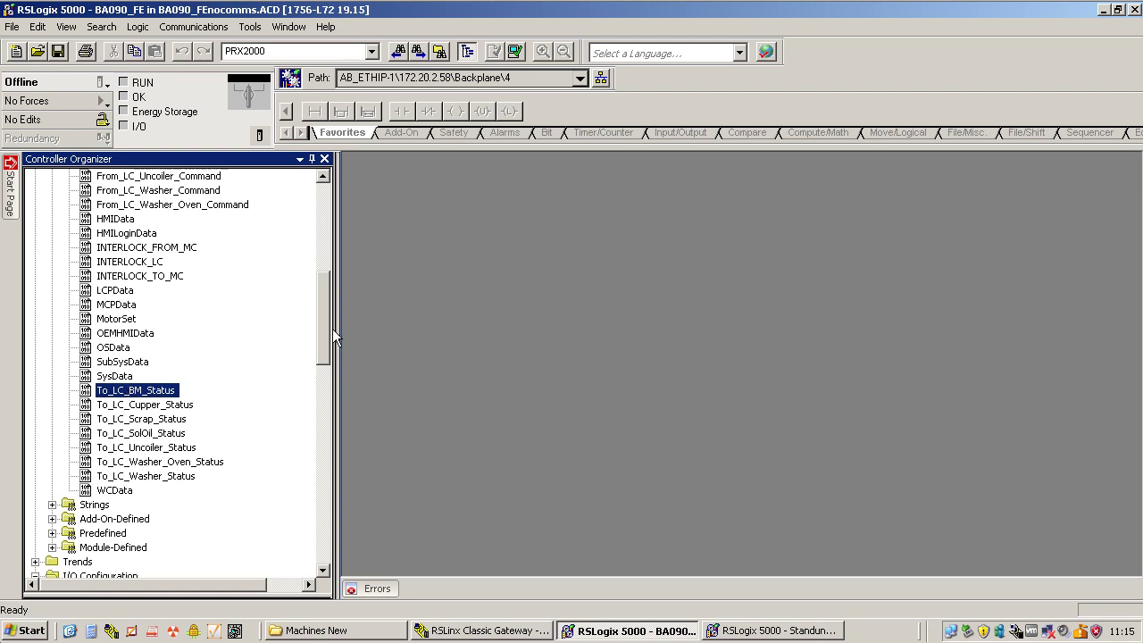
{"action": "left_click_drag", "start_coordinate": [328, 327], "coordinate": [325, 302]}
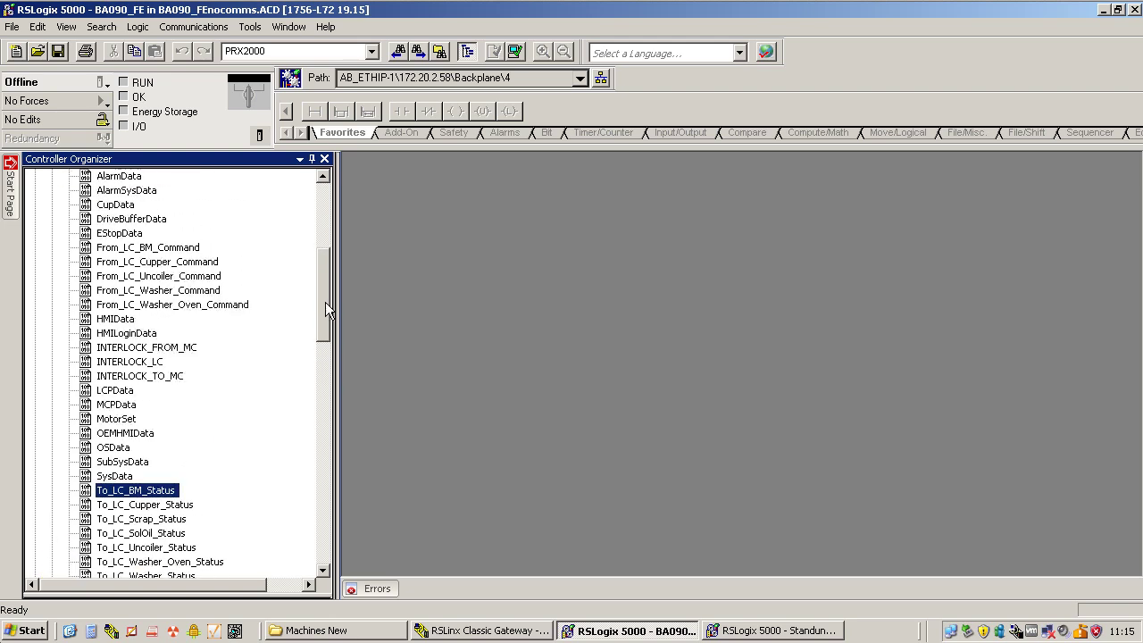
{"action": "left_click", "coordinate": [164, 253]}
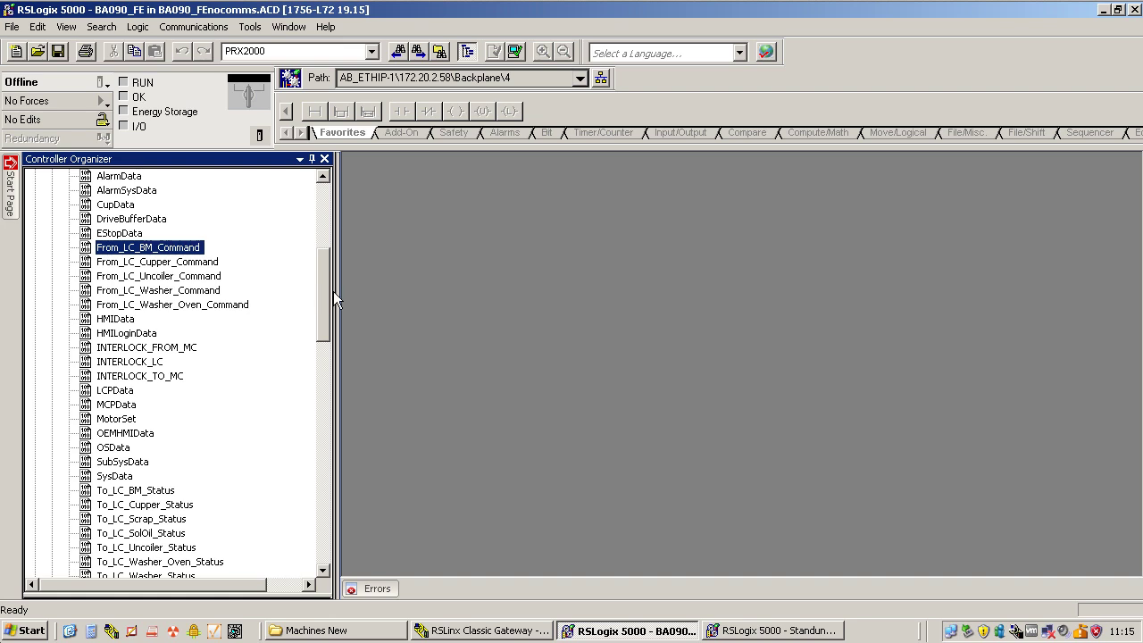
{"action": "right_click", "coordinate": [174, 253]}
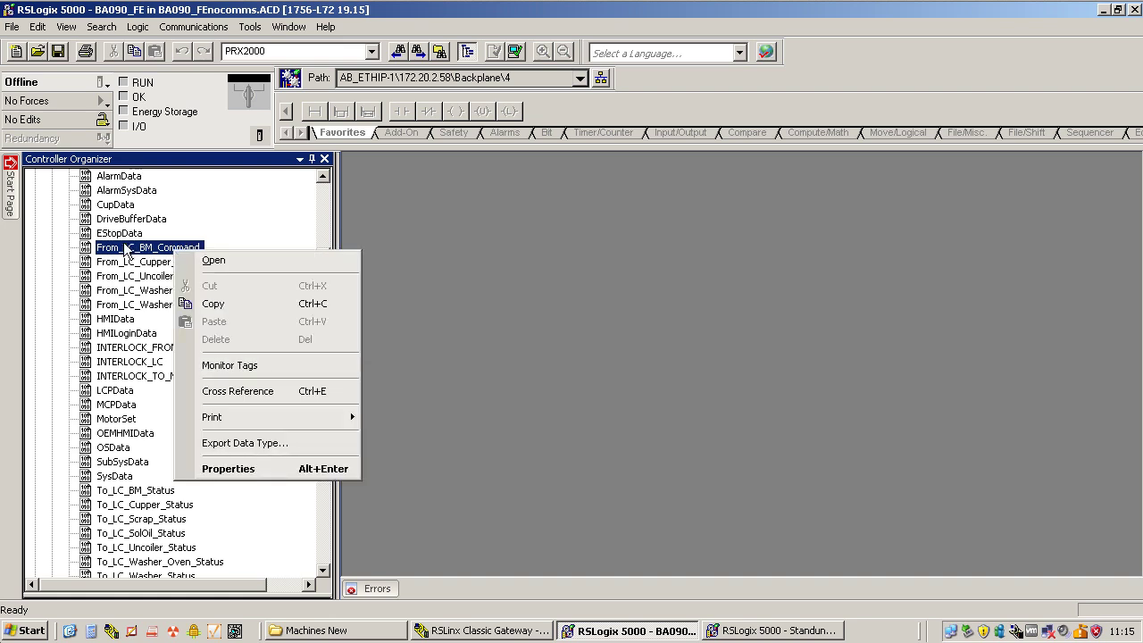
{"action": "left_click", "coordinate": [232, 302]}
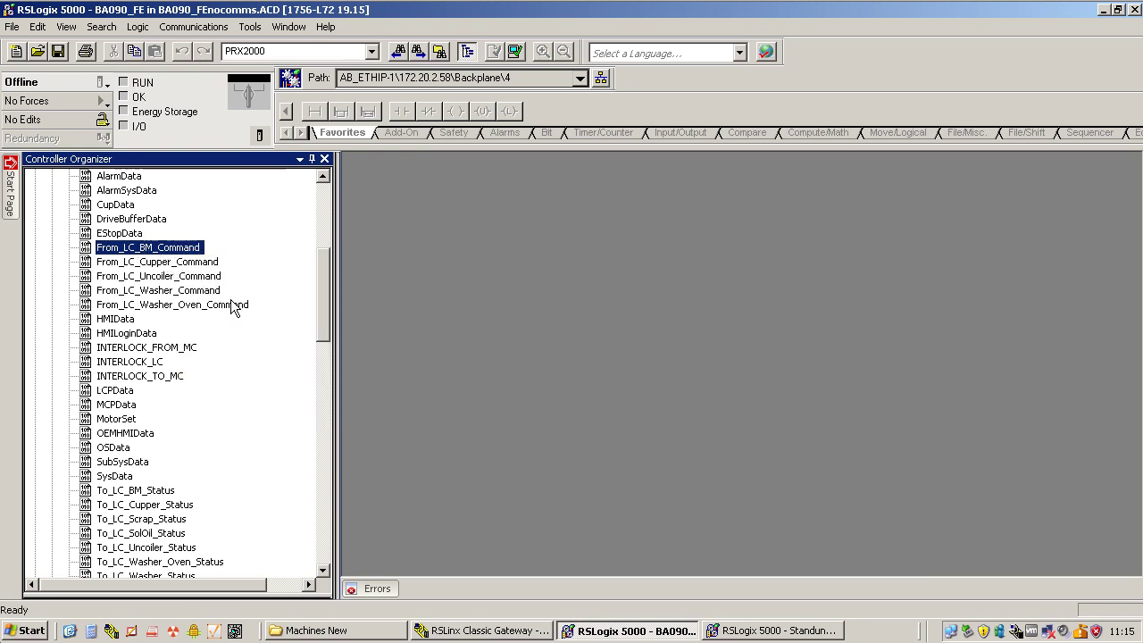
Step: Paste From_LC_BM_Command into Standun_Bodymaker_7's User-Defined data types
{"action": "left_click", "coordinate": [777, 634]}
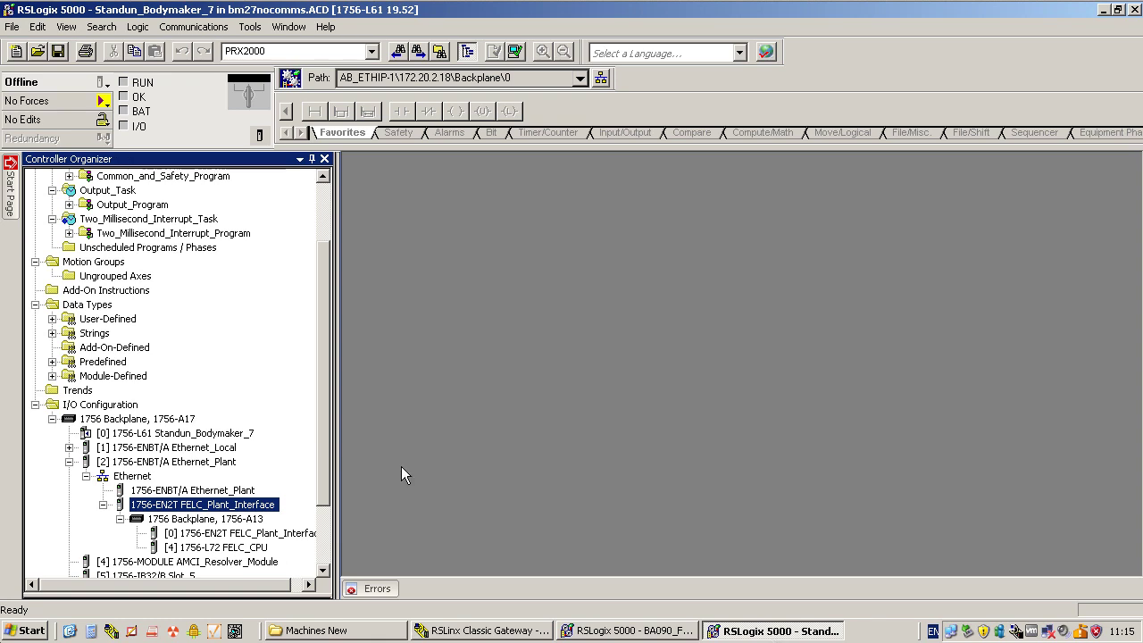
{"action": "scroll", "coordinate": [176, 435], "scroll_direction": "down", "scroll_amount": 2}
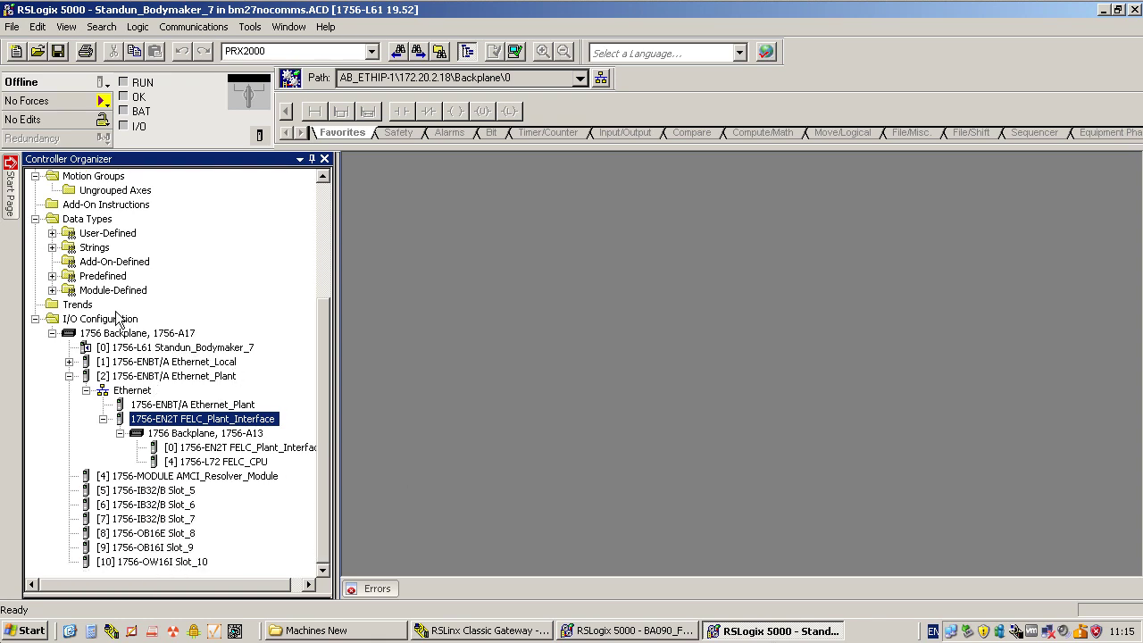
{"action": "left_click", "coordinate": [52, 233]}
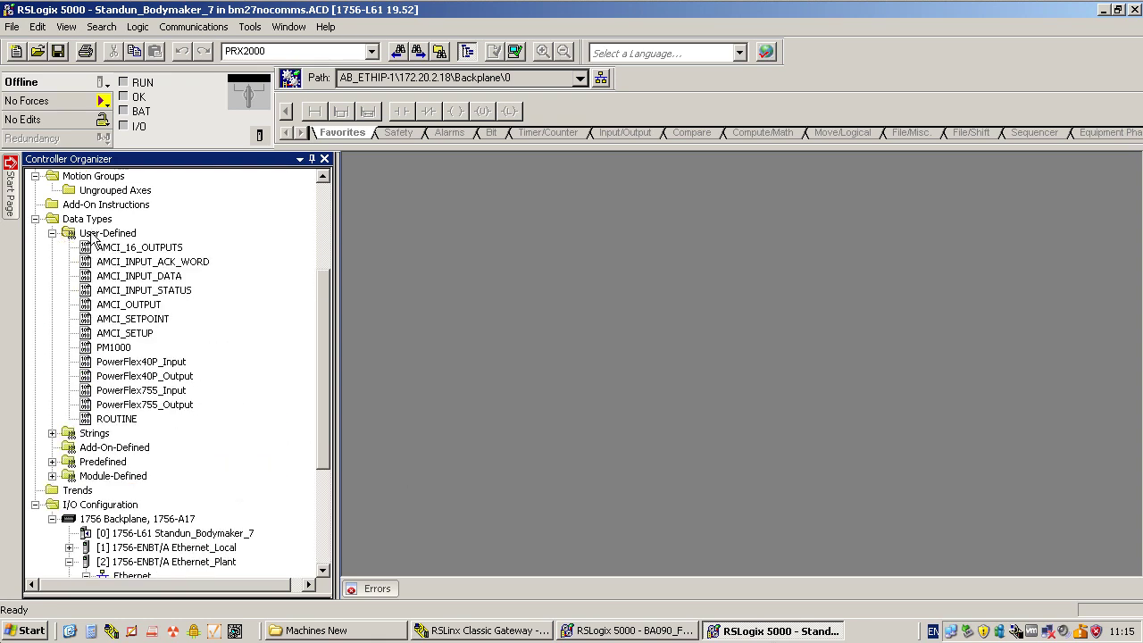
{"action": "left_click", "coordinate": [91, 234]}
{"action": "right_click", "coordinate": [91, 234]}
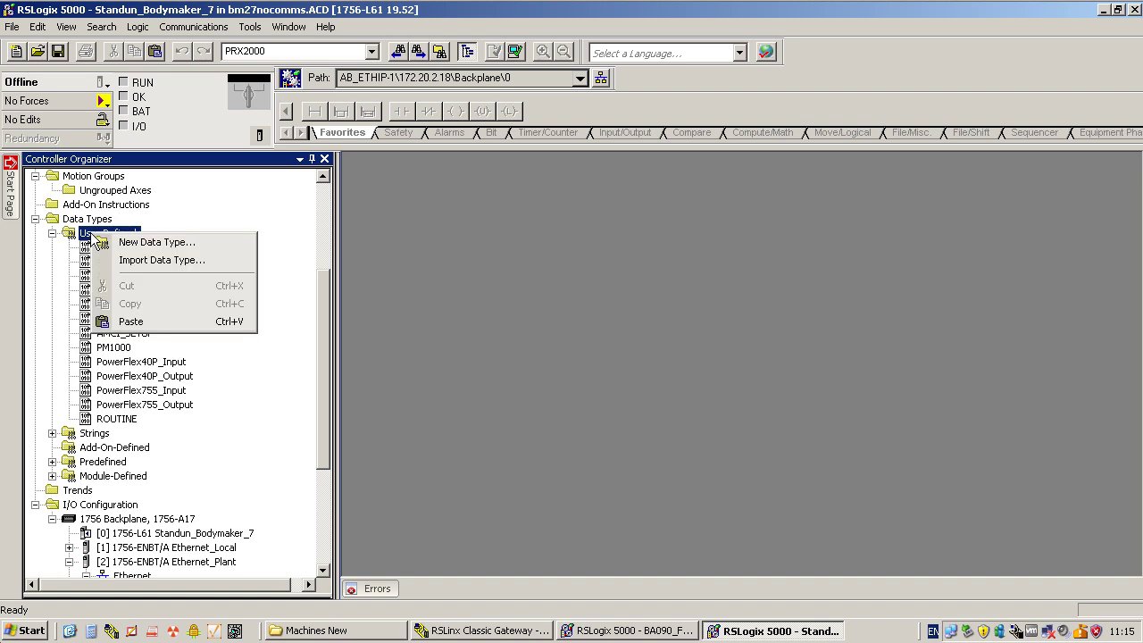
{"action": "left_click", "coordinate": [143, 324]}
{"action": "left_click", "coordinate": [158, 348]}
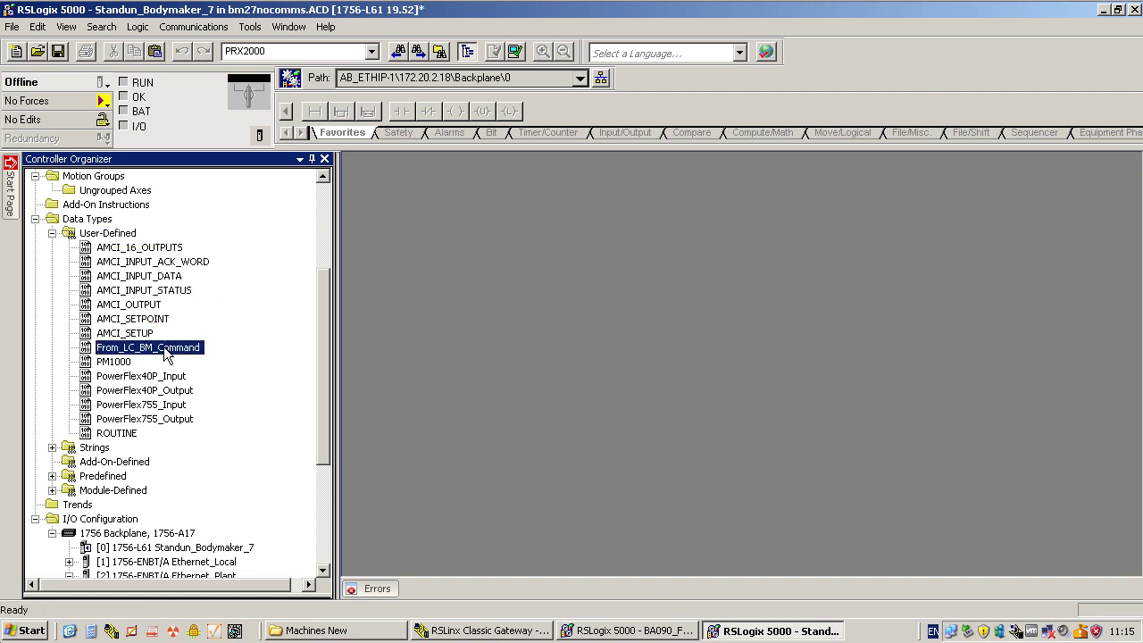
Step: Copy To_LC_BM_Status from BA090_FE and paste it into Standun_Bodymaker_7's User-Defined types
{"action": "left_click", "coordinate": [626, 631]}
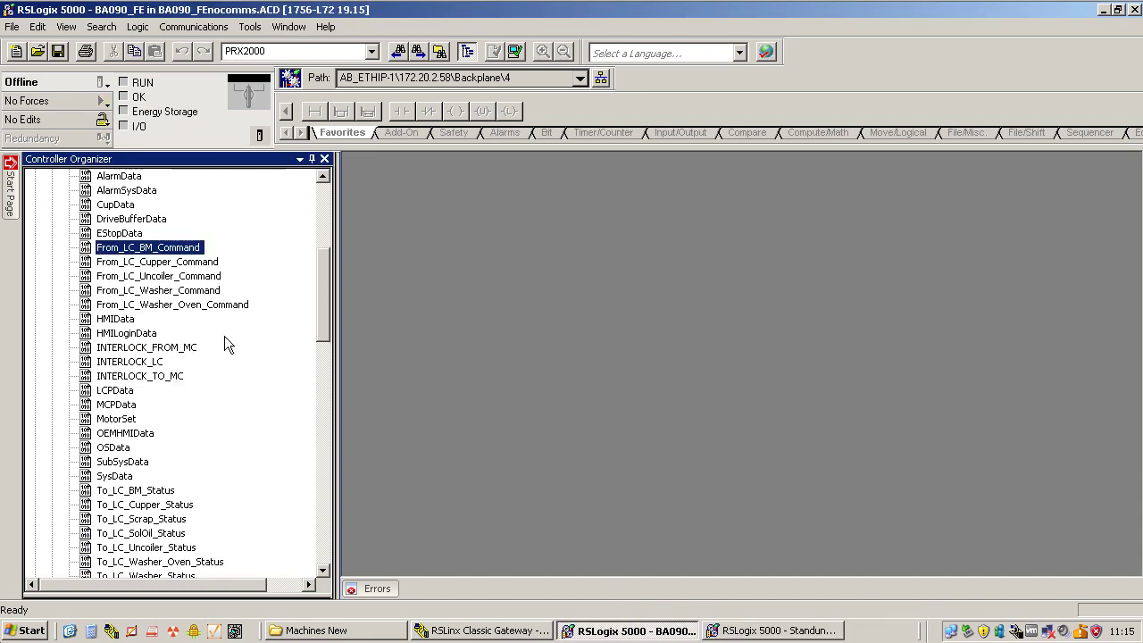
{"action": "scroll", "coordinate": [326, 303], "scroll_direction": "down", "scroll_amount": 1}
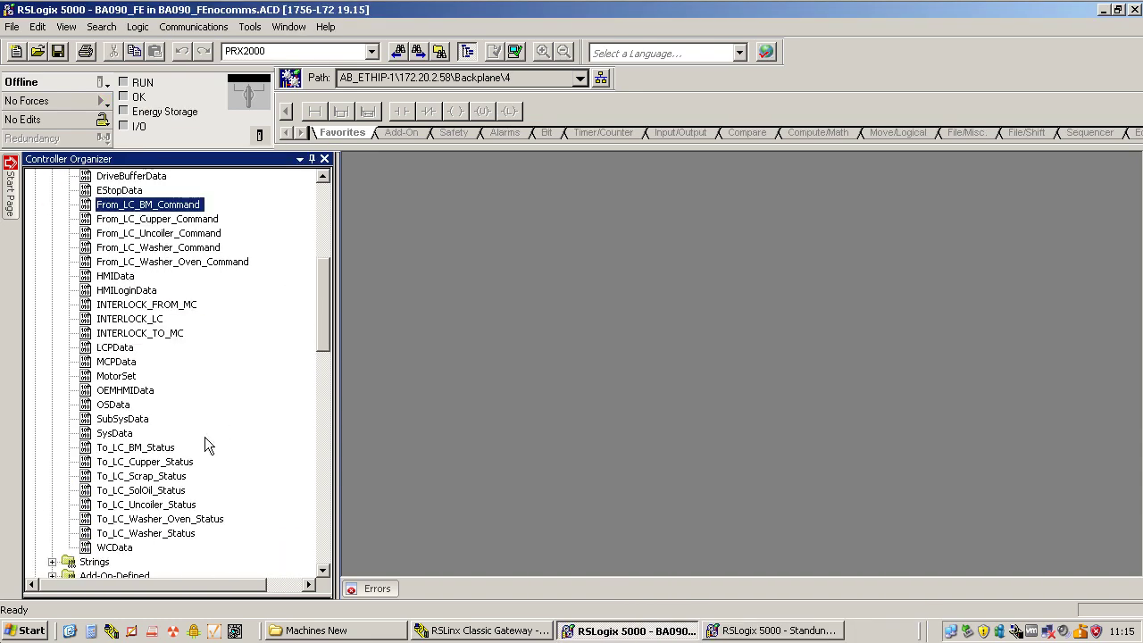
{"action": "left_click", "coordinate": [152, 449]}
{"action": "right_click", "coordinate": [154, 451]}
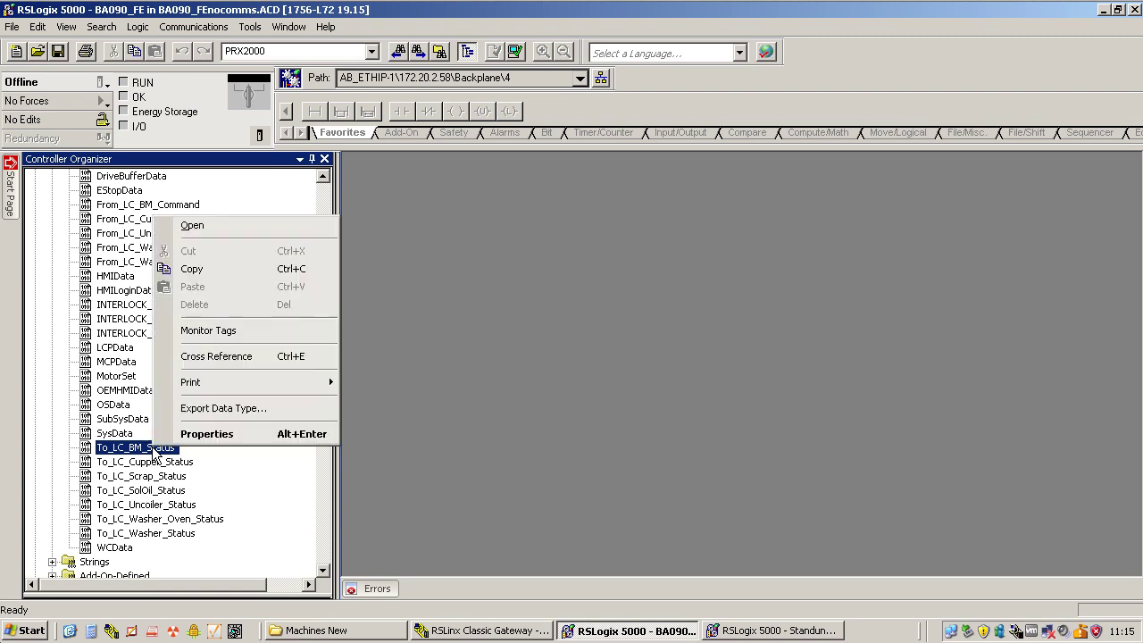
{"action": "left_click", "coordinate": [238, 272]}
{"action": "left_click", "coordinate": [777, 631]}
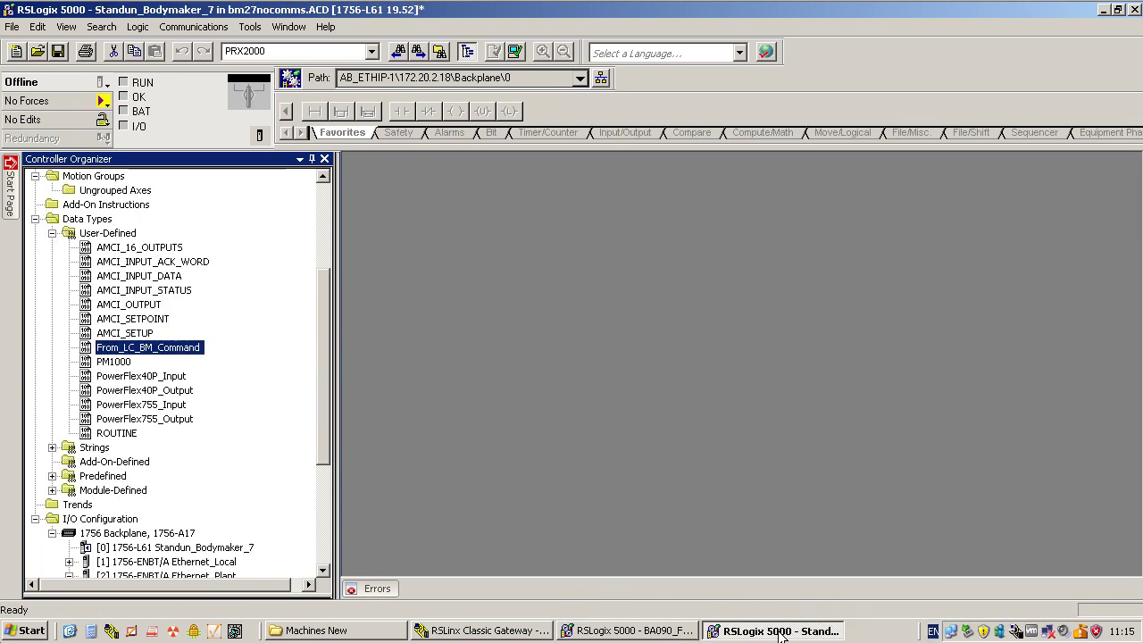
{"action": "left_click", "coordinate": [112, 234]}
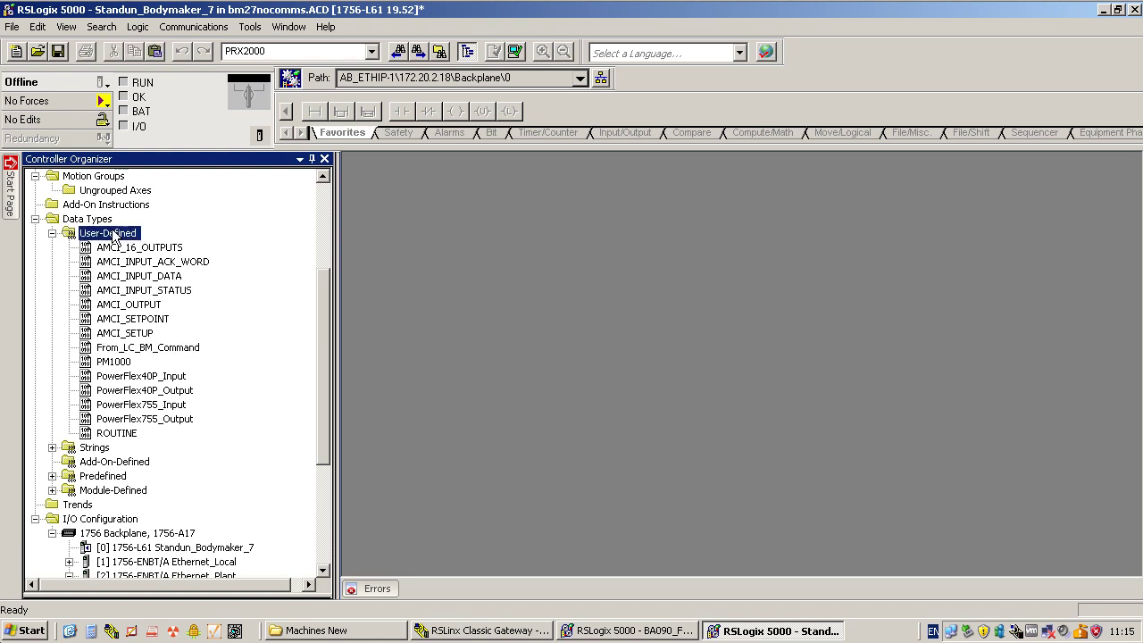
{"action": "right_click", "coordinate": [111, 234]}
{"action": "left_click", "coordinate": [173, 321]}
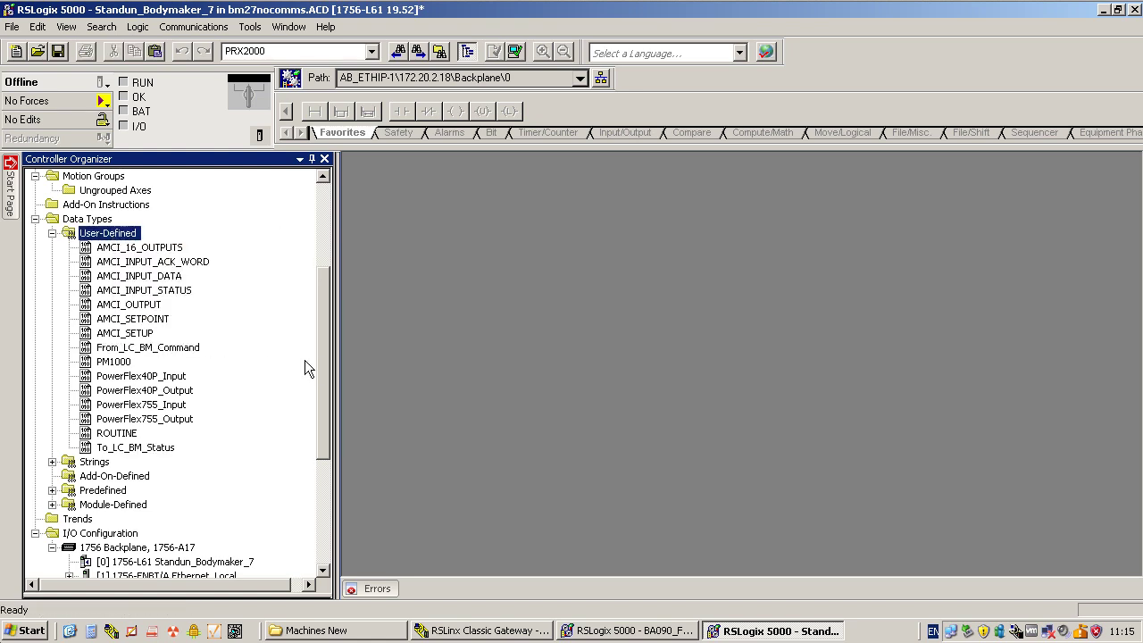
{"action": "left_click", "coordinate": [662, 629]}
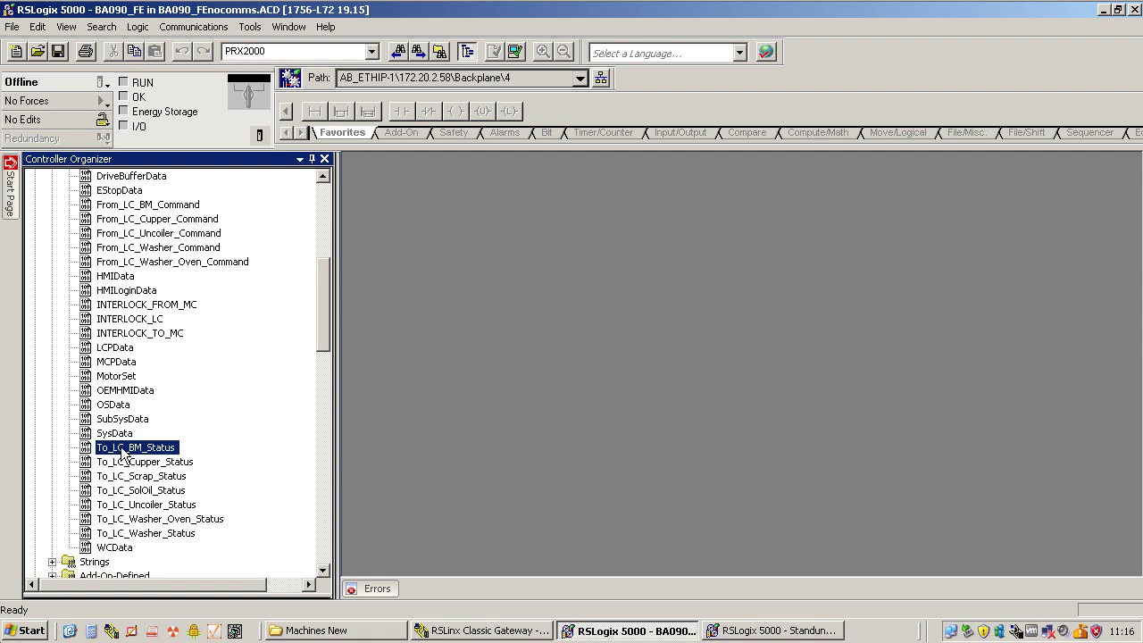
Step: Review the From_LC_BM_Command definition, including its Comms sub-members, then close it
{"action": "left_click", "coordinate": [149, 206]}
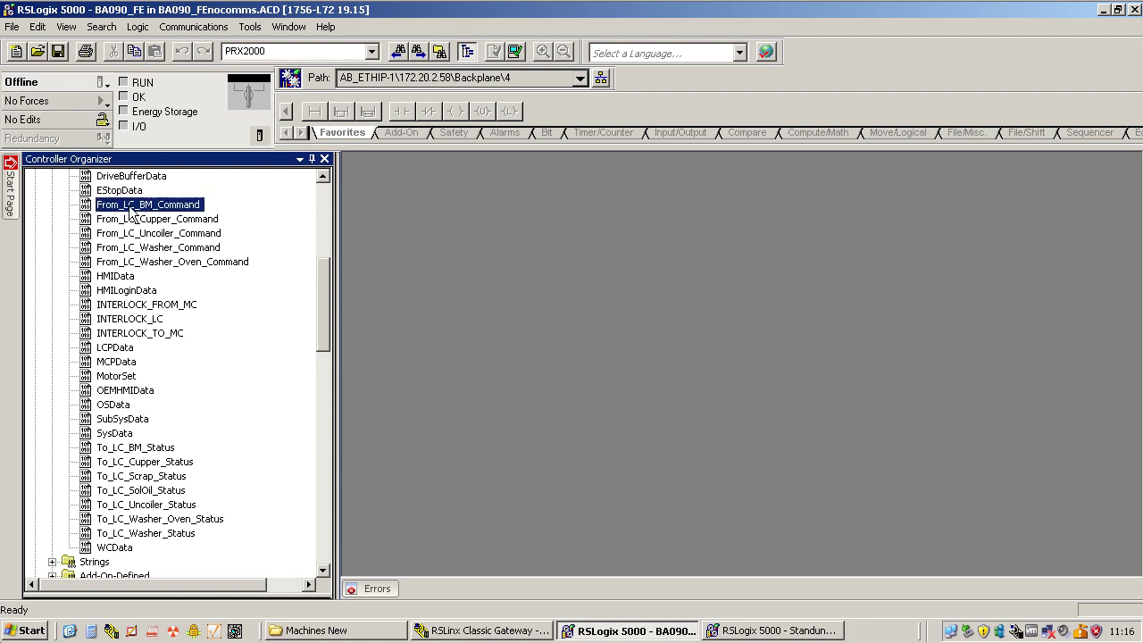
{"action": "double_click", "coordinate": [131, 211]}
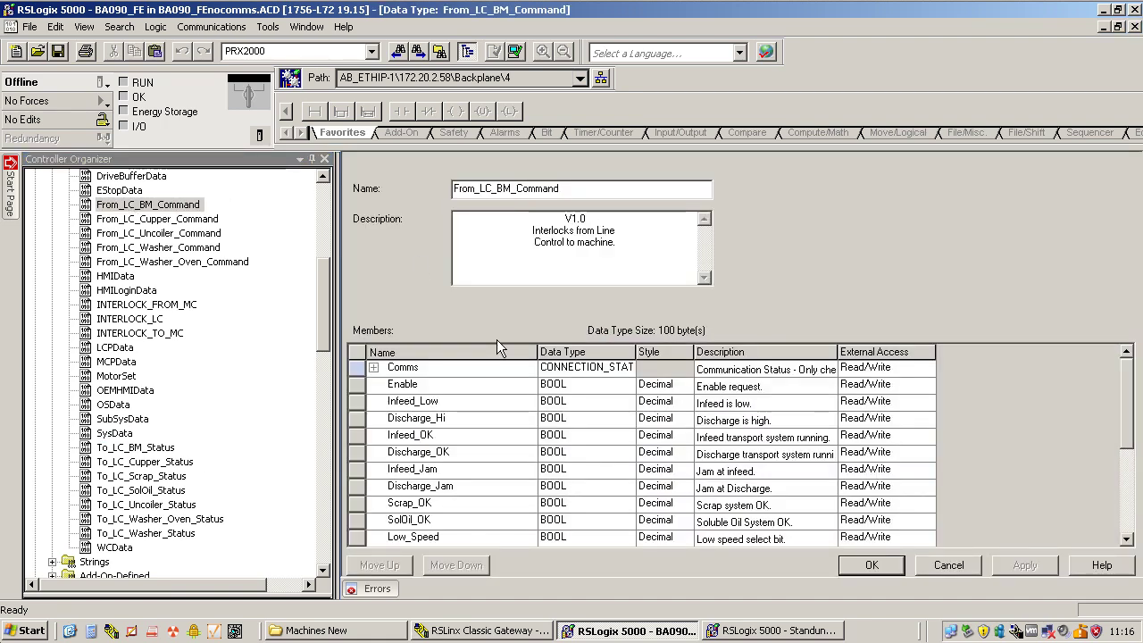
{"action": "left_click", "coordinate": [373, 367]}
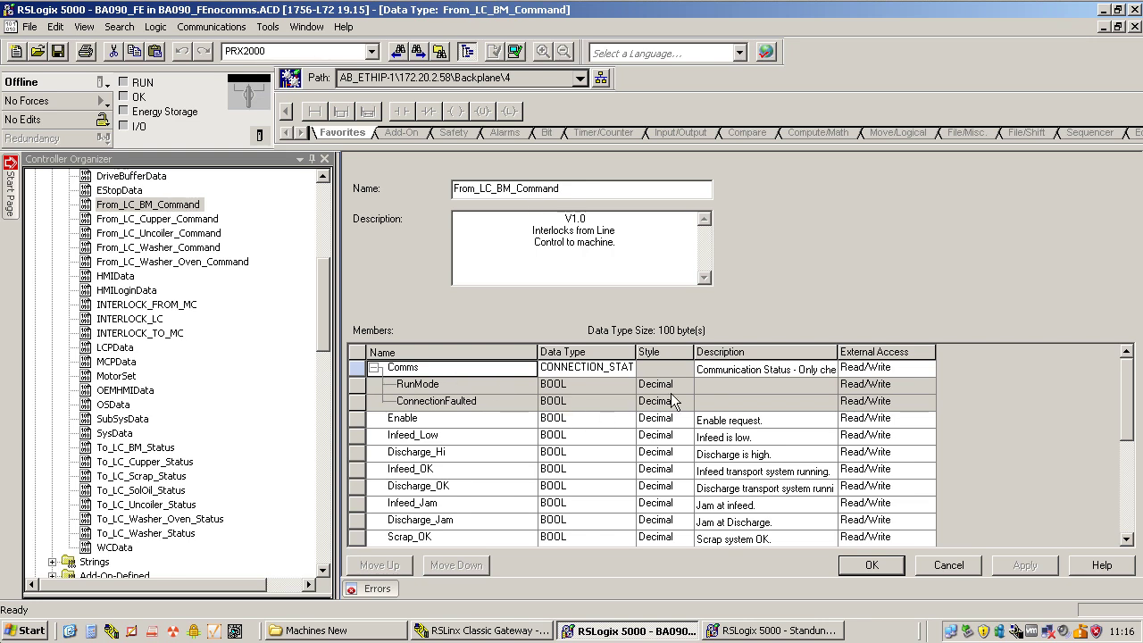
{"action": "left_click", "coordinate": [374, 369]}
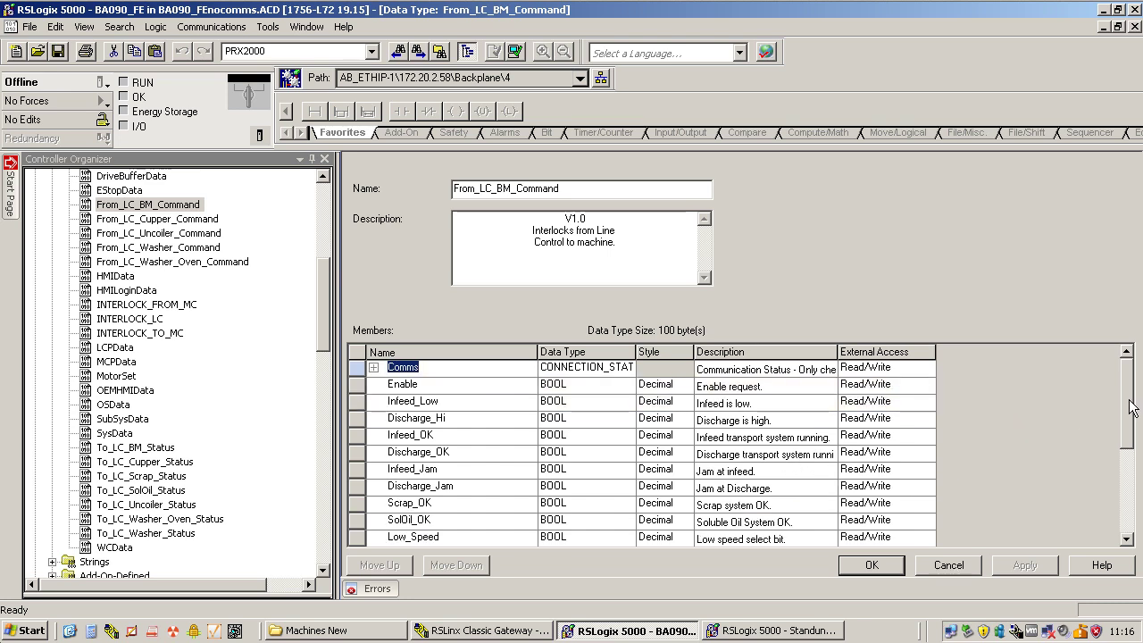
{"action": "mouse_move", "coordinate": [1131, 417]}
{"action": "left_mouse_down"}
{"action": "mouse_move", "coordinate": [1131, 478]}
{"action": "mouse_move", "coordinate": [1131, 415]}
{"action": "left_mouse_up"}
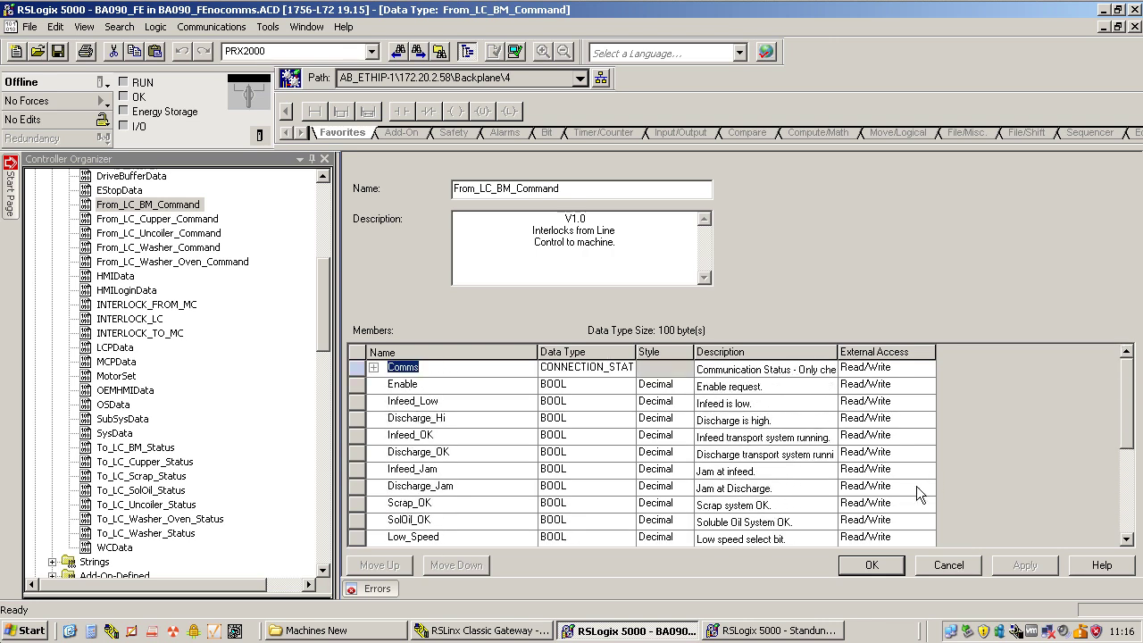
{"action": "left_click", "coordinate": [872, 565]}
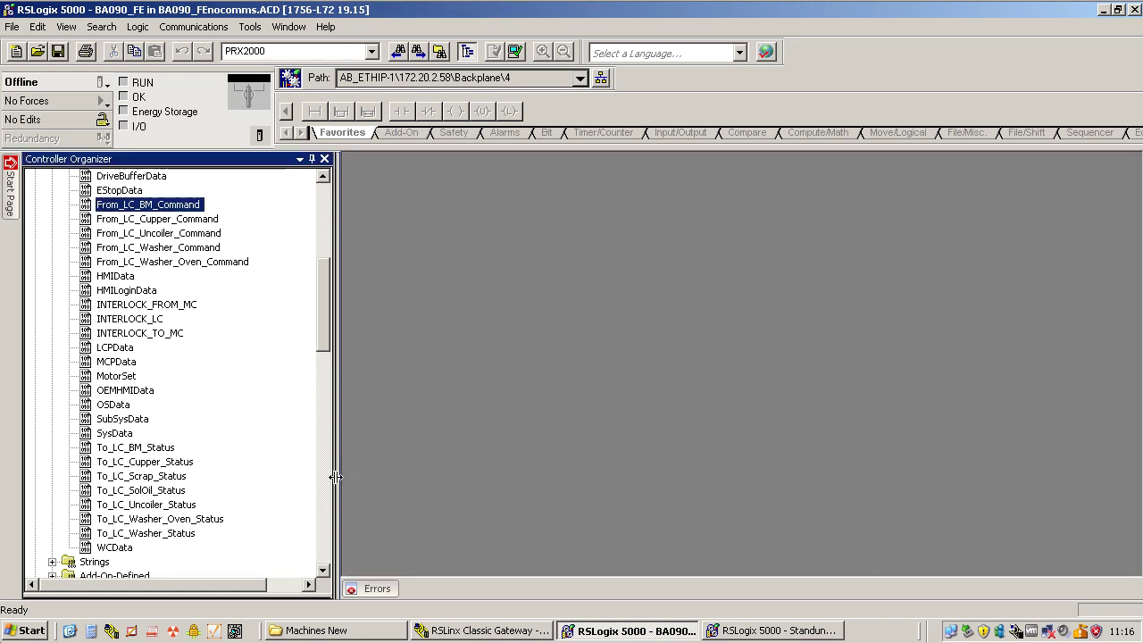
Step: Review the To_LC_BM_Status data type definition and close it
{"action": "double_click", "coordinate": [125, 453]}
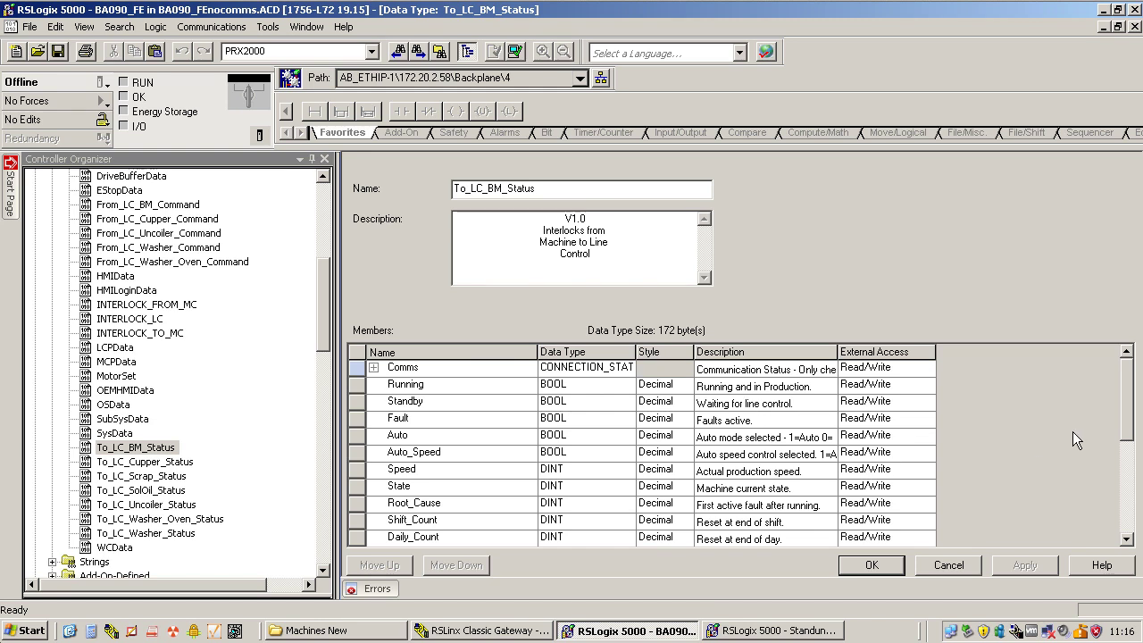
{"action": "mouse_move", "coordinate": [1126, 408]}
{"action": "left_mouse_down"}
{"action": "mouse_move", "coordinate": [1127, 483]}
{"action": "mouse_move", "coordinate": [1127, 400]}
{"action": "left_mouse_up"}
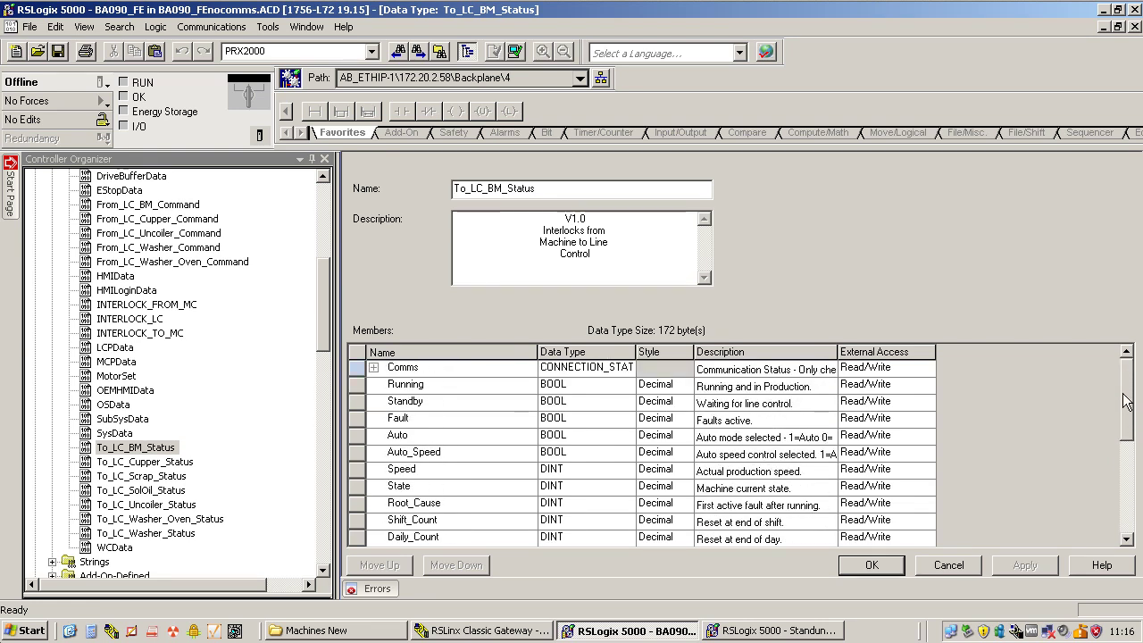
{"action": "left_click", "coordinate": [871, 565]}
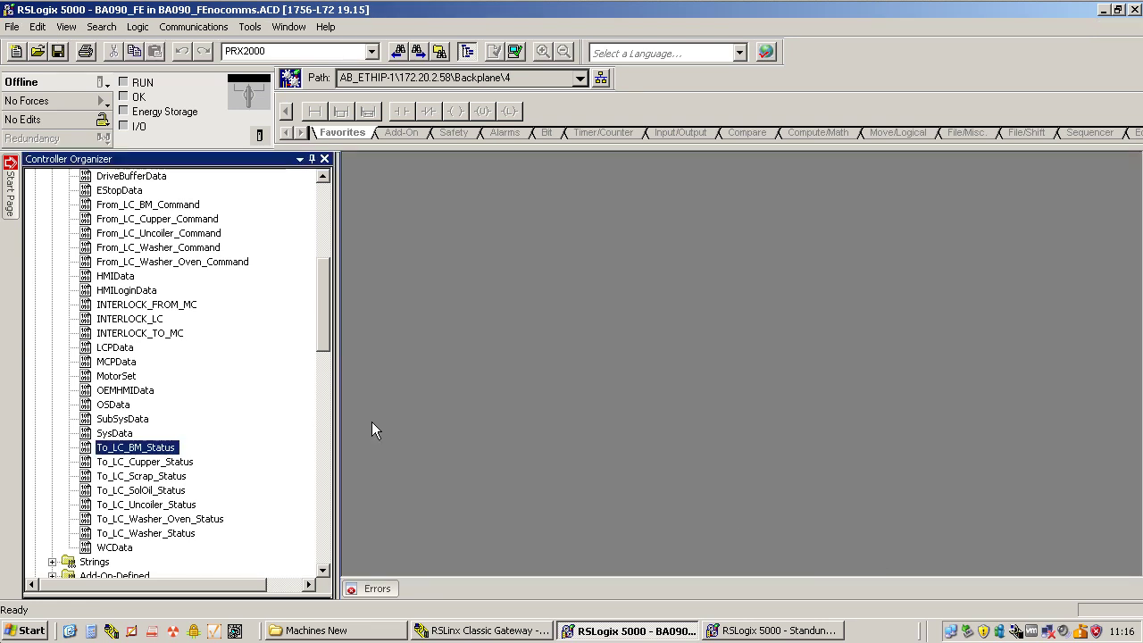
{"action": "left_click", "coordinate": [324, 206]}
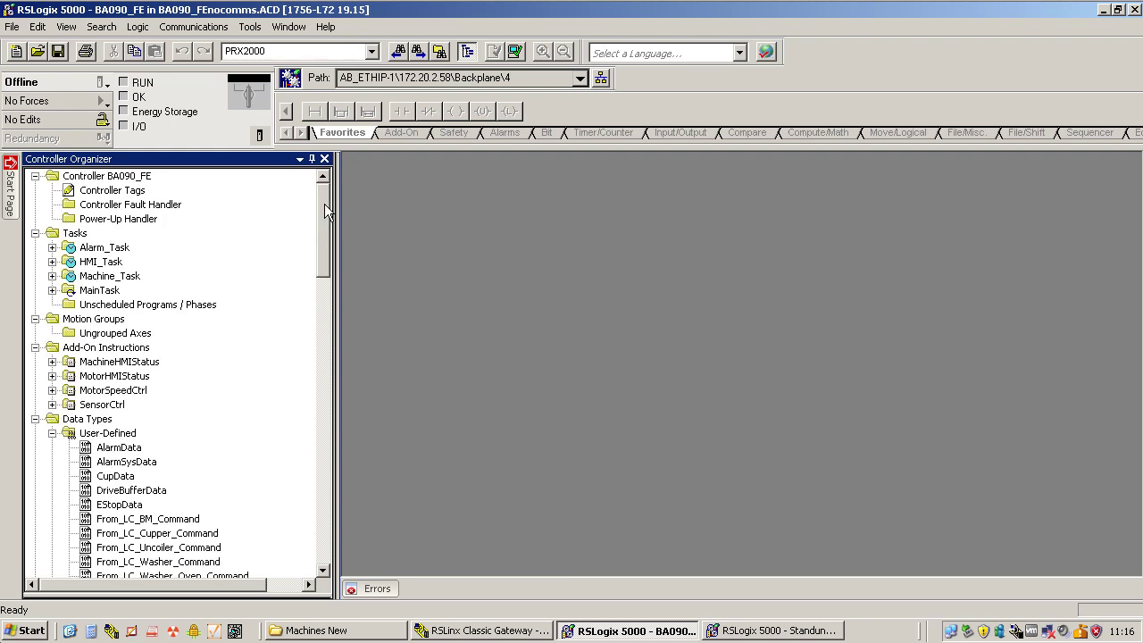
{"action": "left_click", "coordinate": [777, 630]}
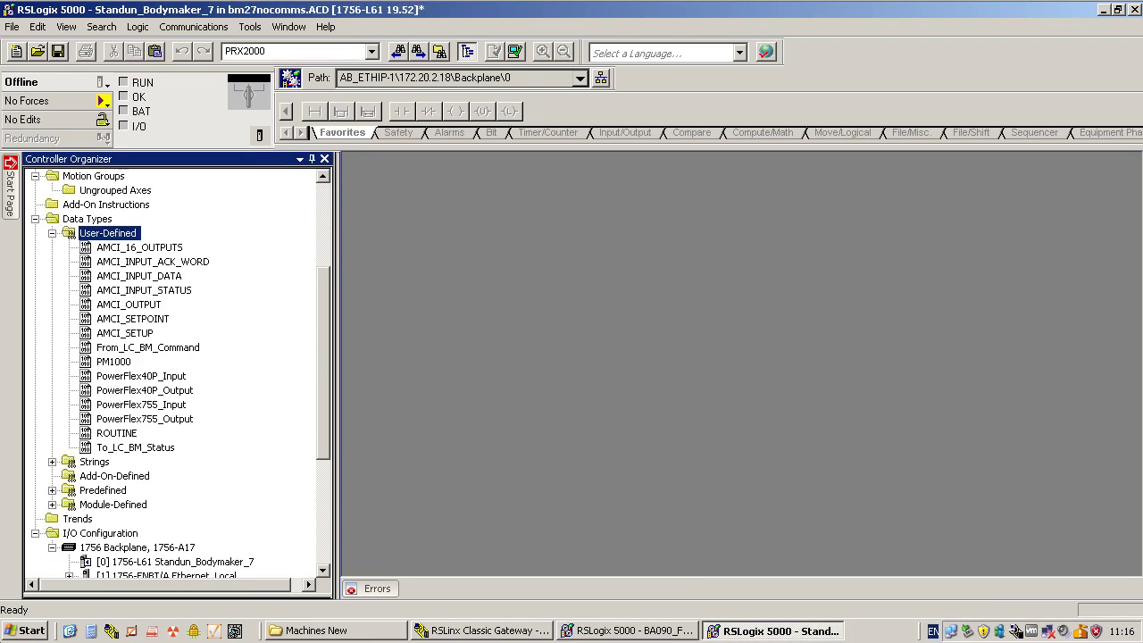
{"action": "left_click", "coordinate": [143, 446]}
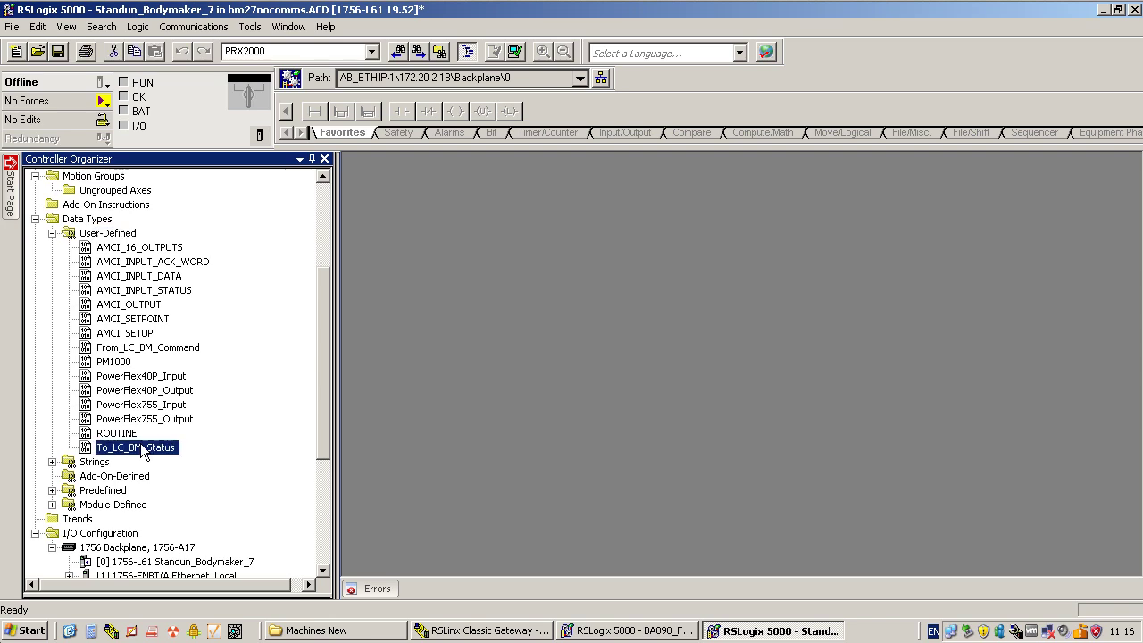
{"action": "left_click", "coordinate": [148, 350]}
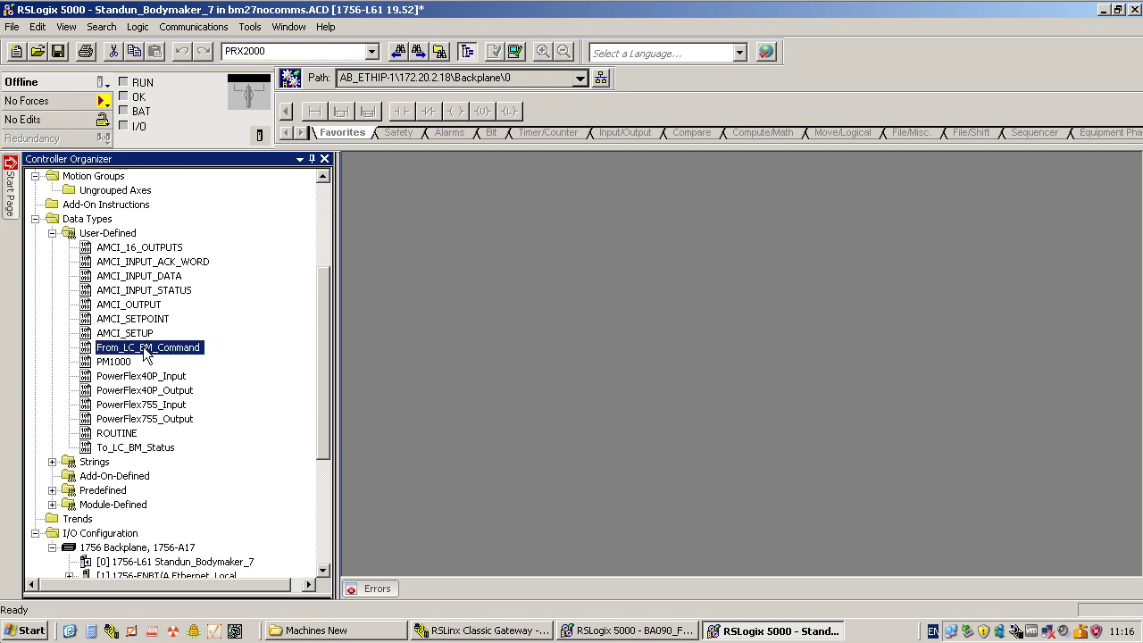
{"action": "left_click", "coordinate": [154, 448]}
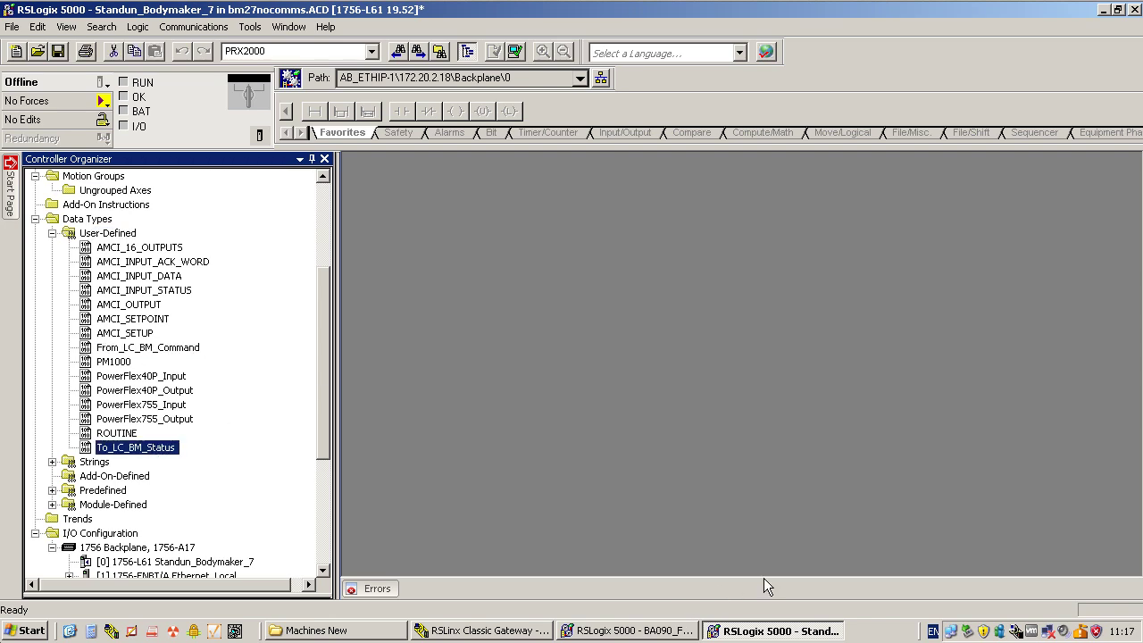
{"action": "left_click", "coordinate": [632, 632]}
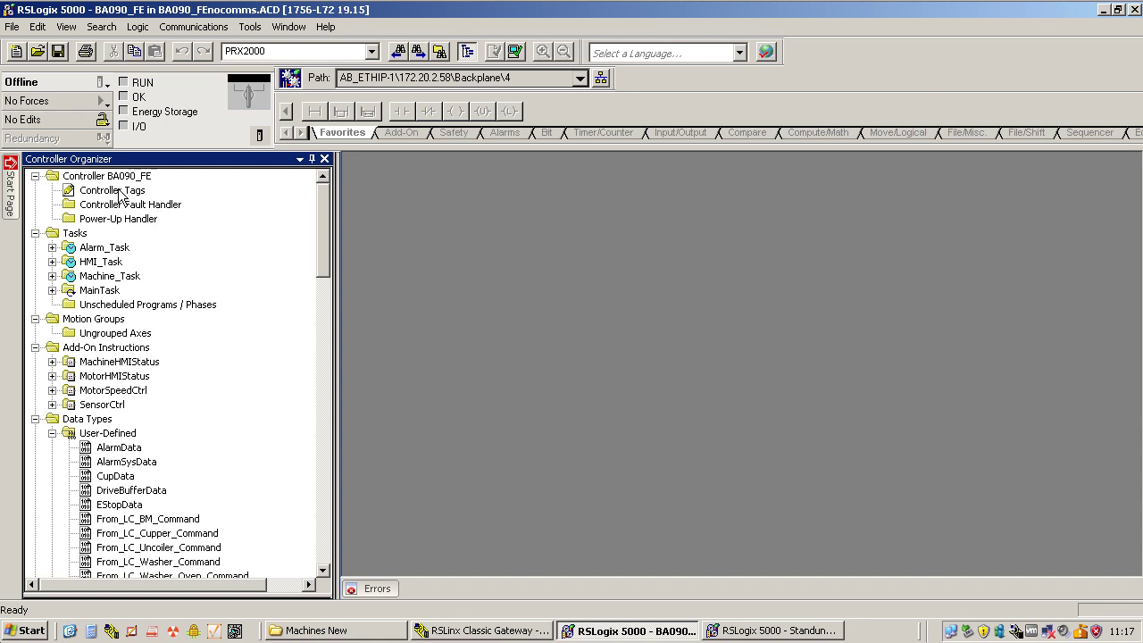
Step: Create produced tag CN0_BM27 with data type From_LC_BM_Command via Ctrl+W
{"action": "key", "text": "ctrl+w"}
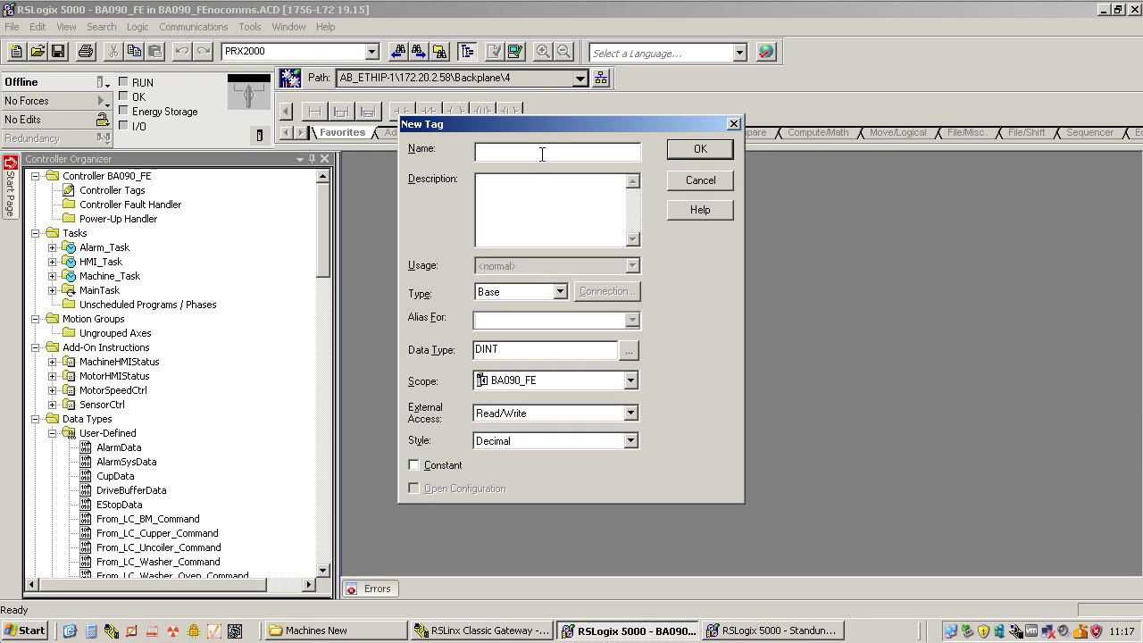
{"action": "type", "text": "CN0_"}
{"action": "type", "text": "BM27"}
{"action": "left_click", "coordinate": [508, 292]}
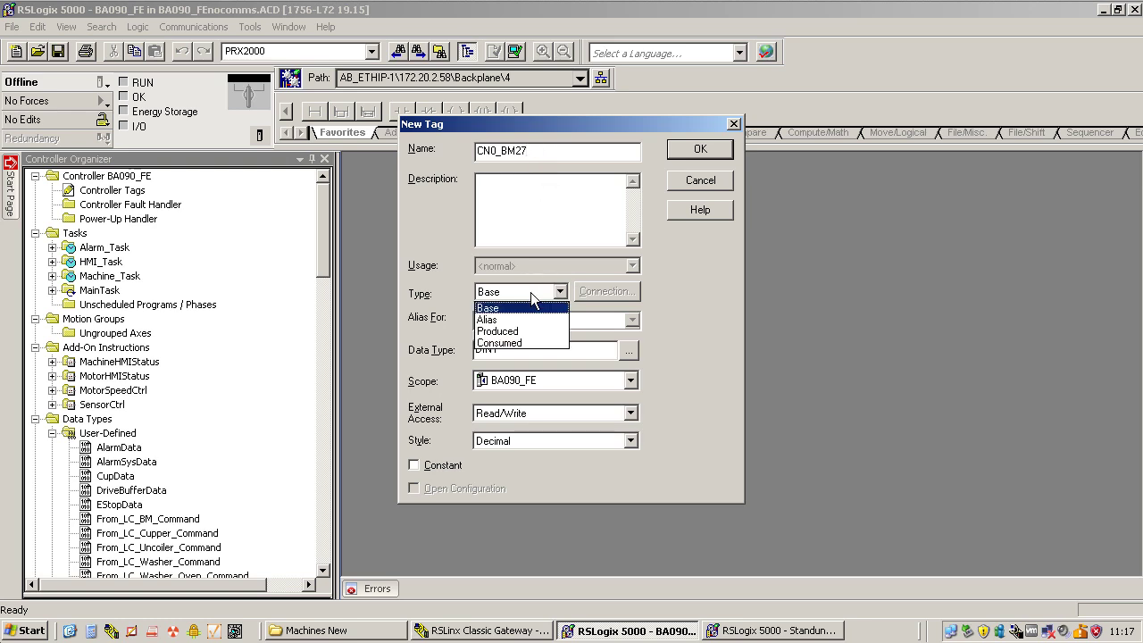
{"action": "left_click", "coordinate": [505, 334]}
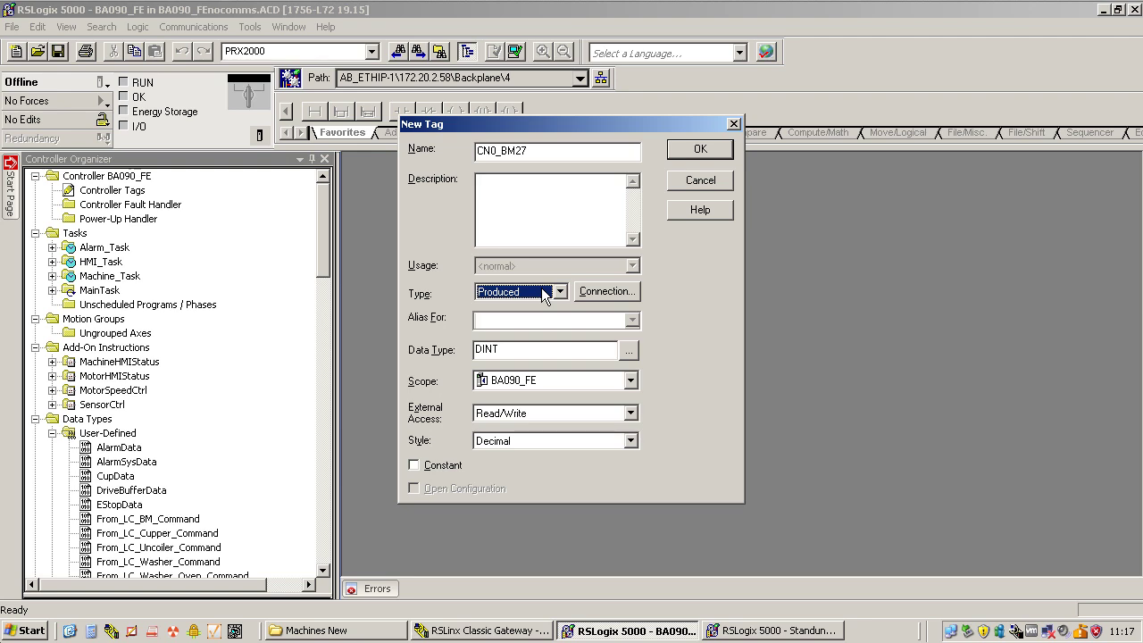
{"action": "double_click", "coordinate": [533, 349]}
{"action": "type", "text": "From_LC_BM_Command"}
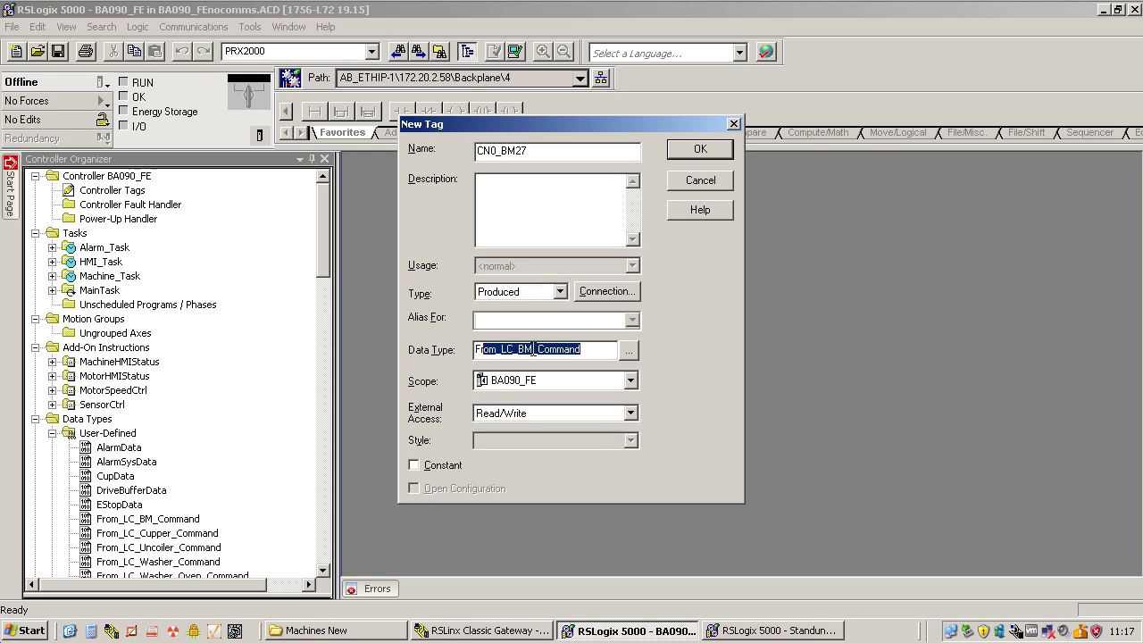
{"action": "left_click", "coordinate": [590, 348]}
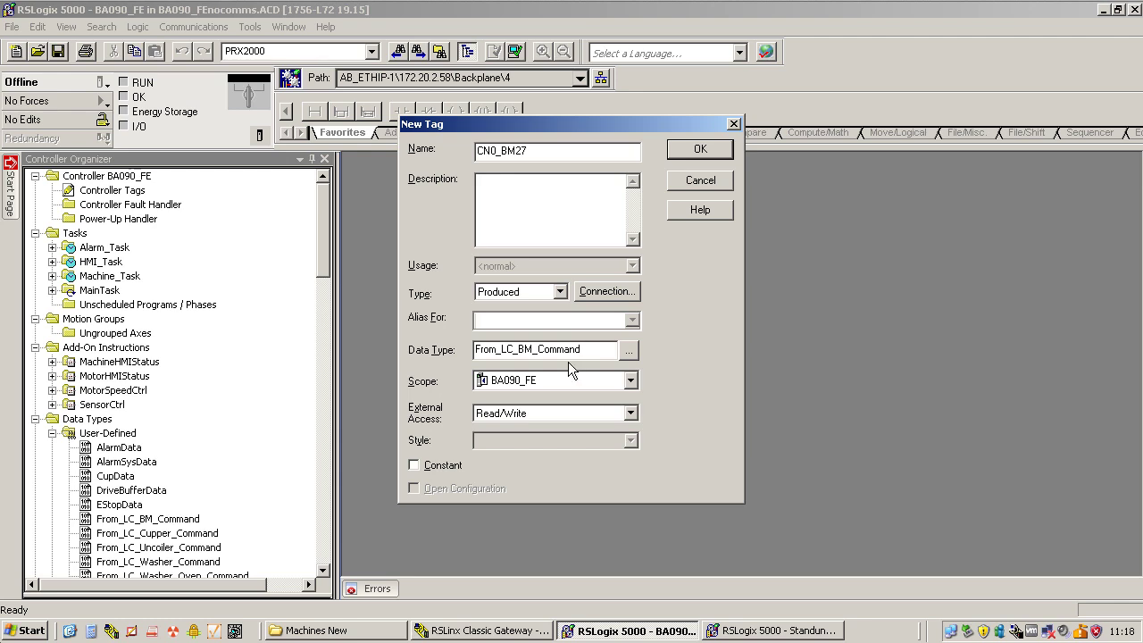
{"action": "left_click", "coordinate": [699, 152]}
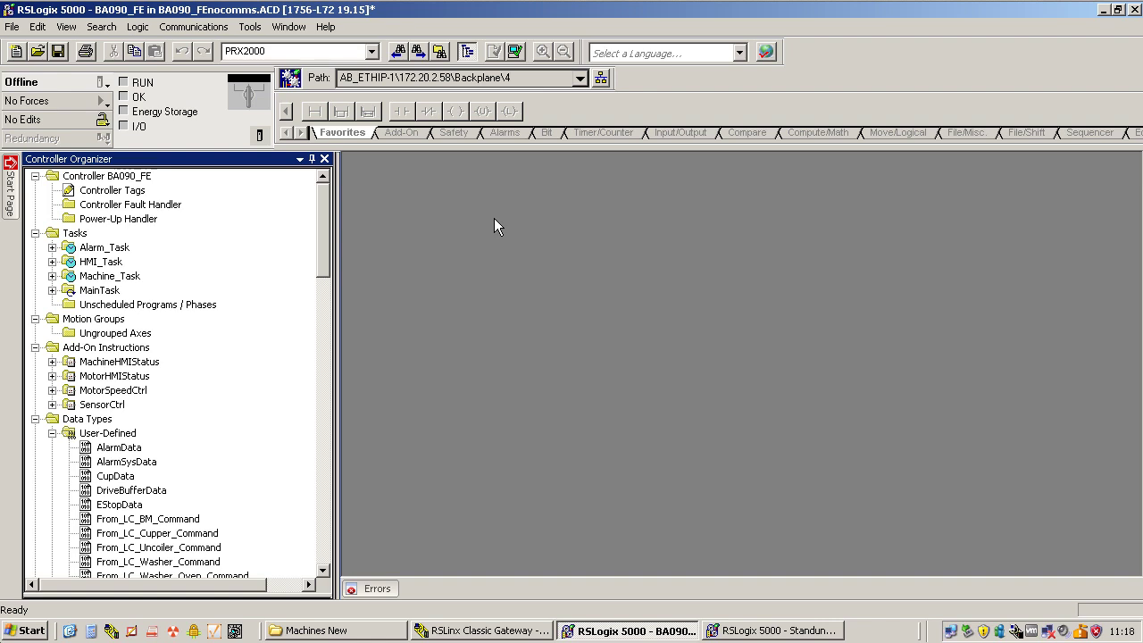
Step: In a new tag dialog, enter CN1_BM27, type Consumed, data type To_LC_BM_Status
{"action": "key", "text": "ctrl+w"}
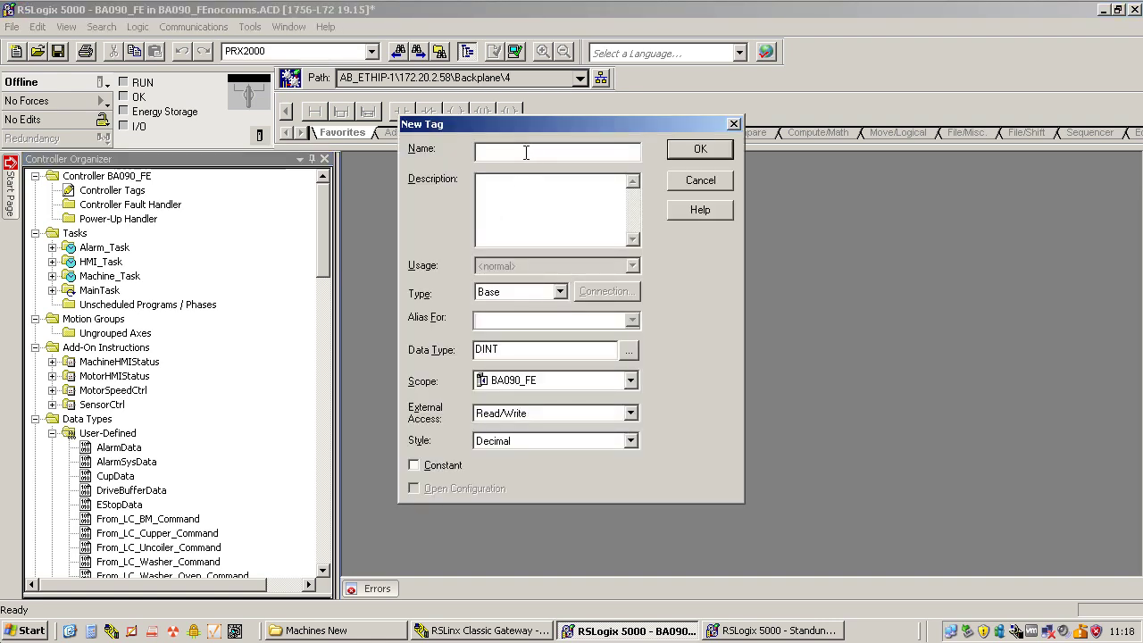
{"action": "type", "text": "CN1_BM27"}
{"action": "left_click", "coordinate": [513, 295]}
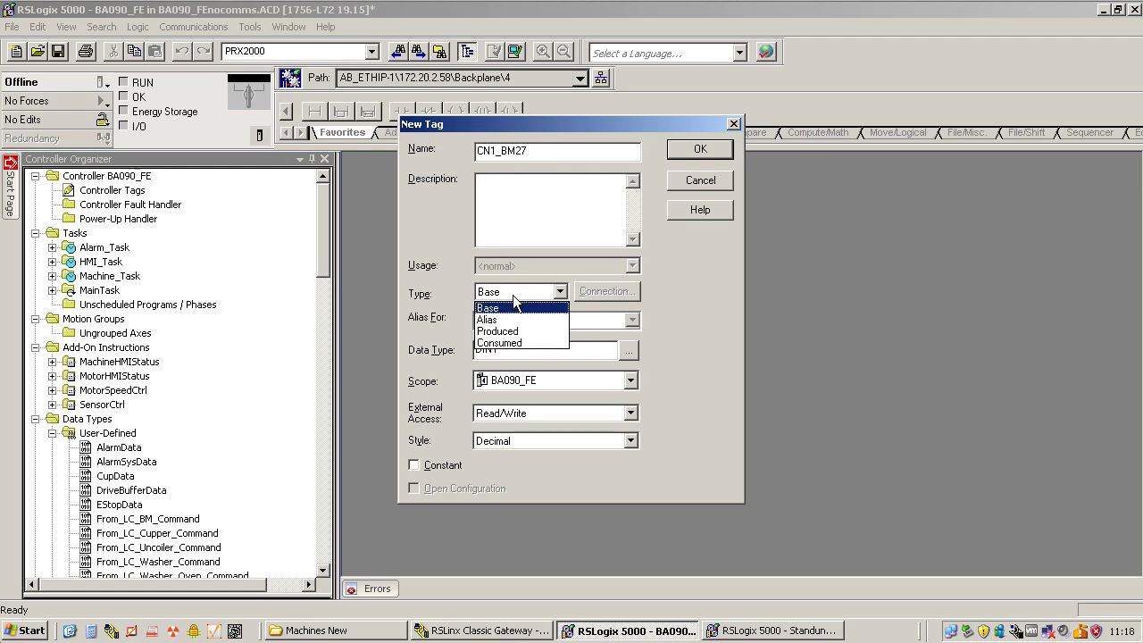
{"action": "left_click", "coordinate": [527, 340]}
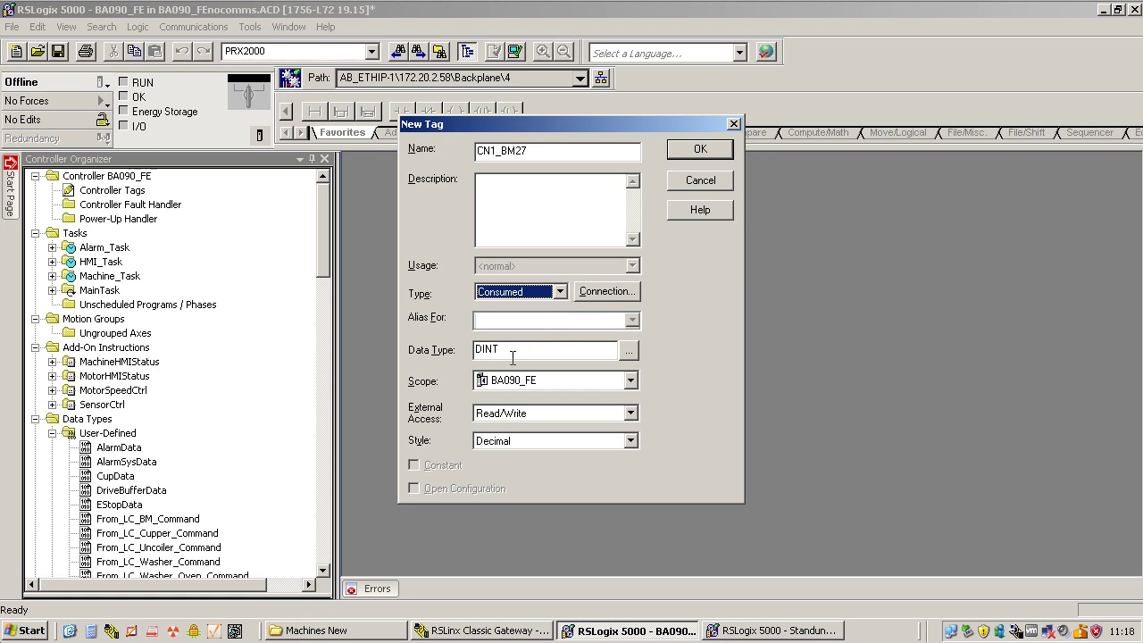
{"action": "double_click", "coordinate": [519, 352]}
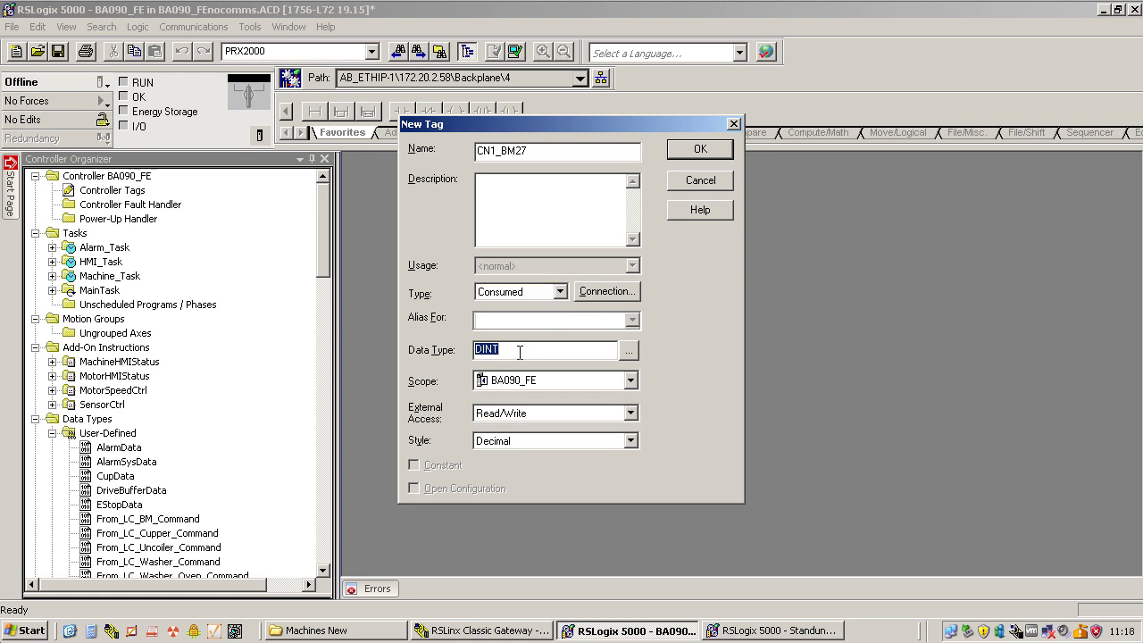
{"action": "type", "text": "To_L"}
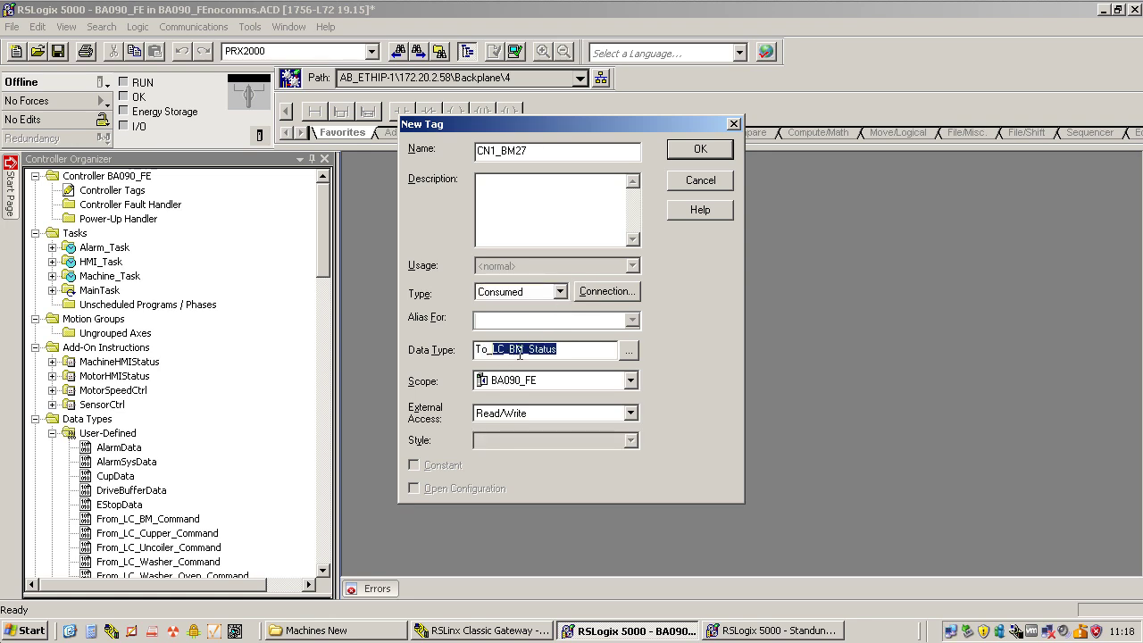
{"action": "type", "text": "C"}
{"action": "key", "text": "End"}
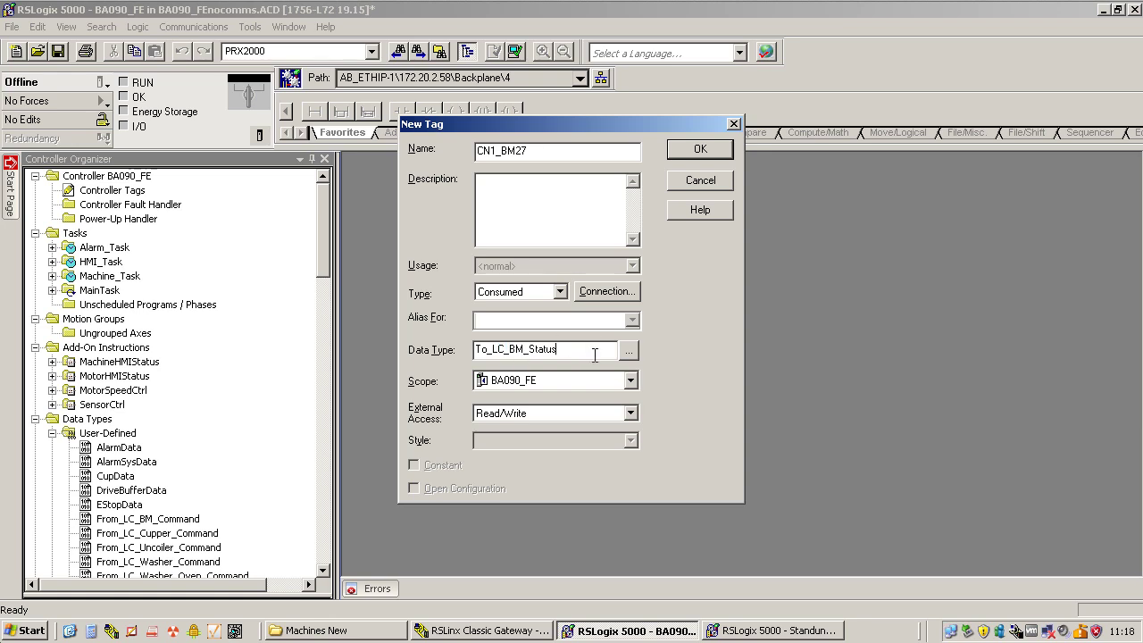
Step: Set CN1_BM27's connection producer to BM27_CPU with remote data CN0_FELC
{"action": "left_click", "coordinate": [599, 295]}
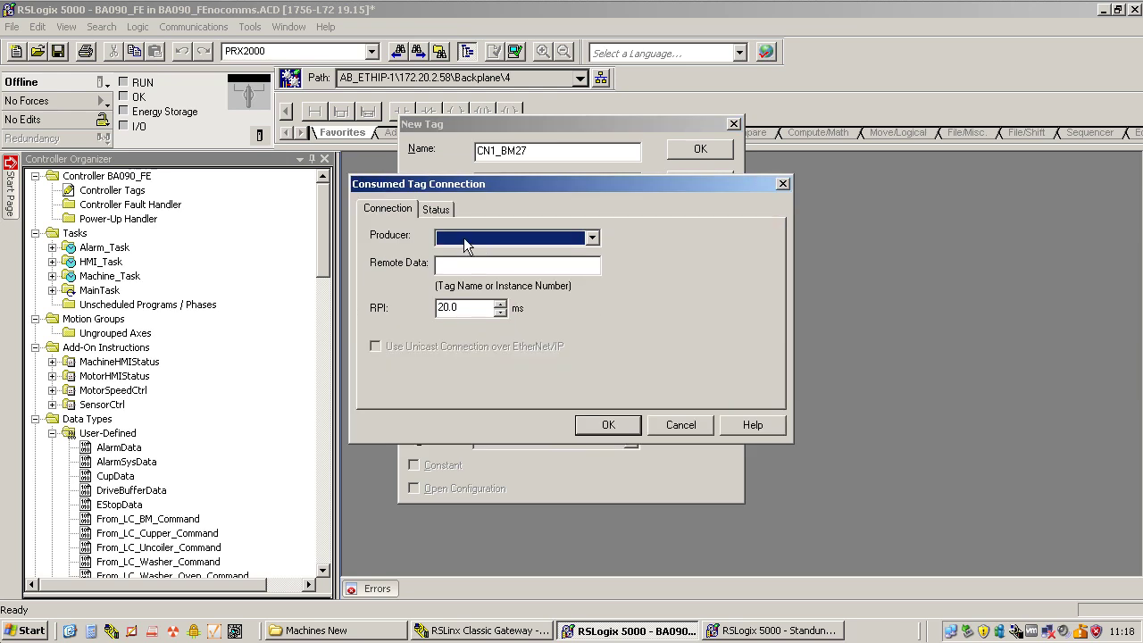
{"action": "left_click", "coordinate": [492, 237]}
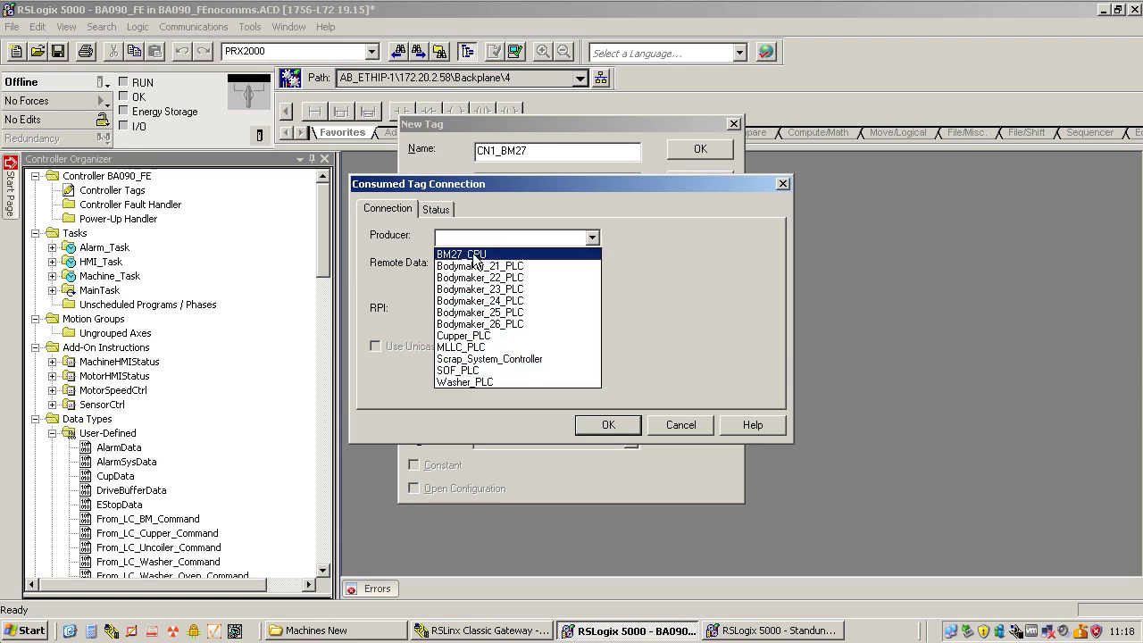
{"action": "left_click", "coordinate": [475, 256]}
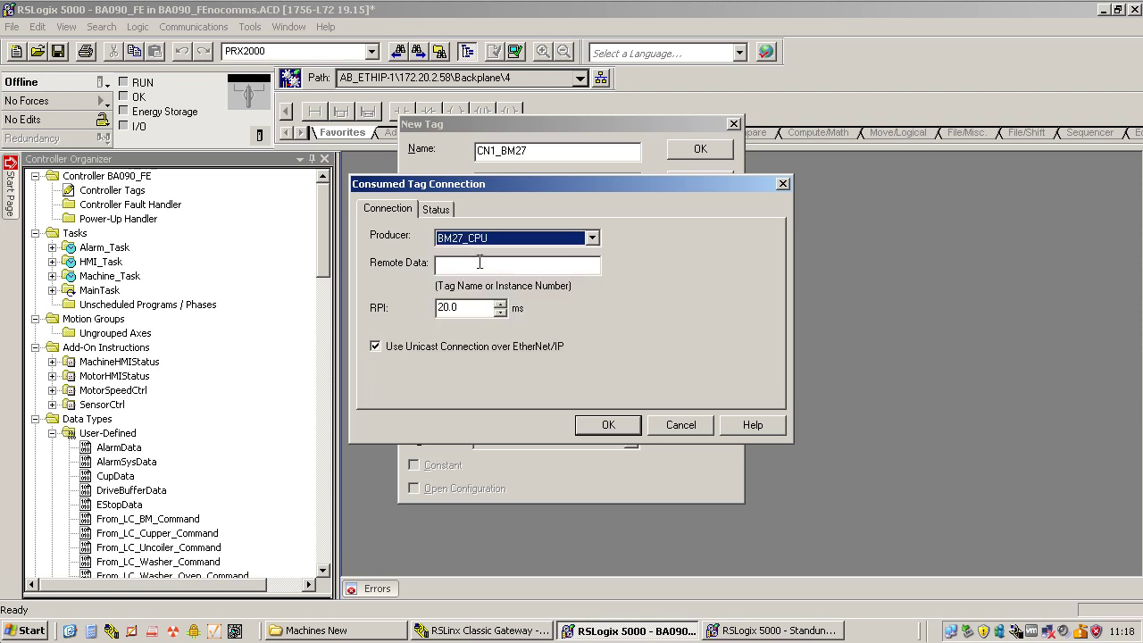
{"action": "left_click", "coordinate": [478, 262]}
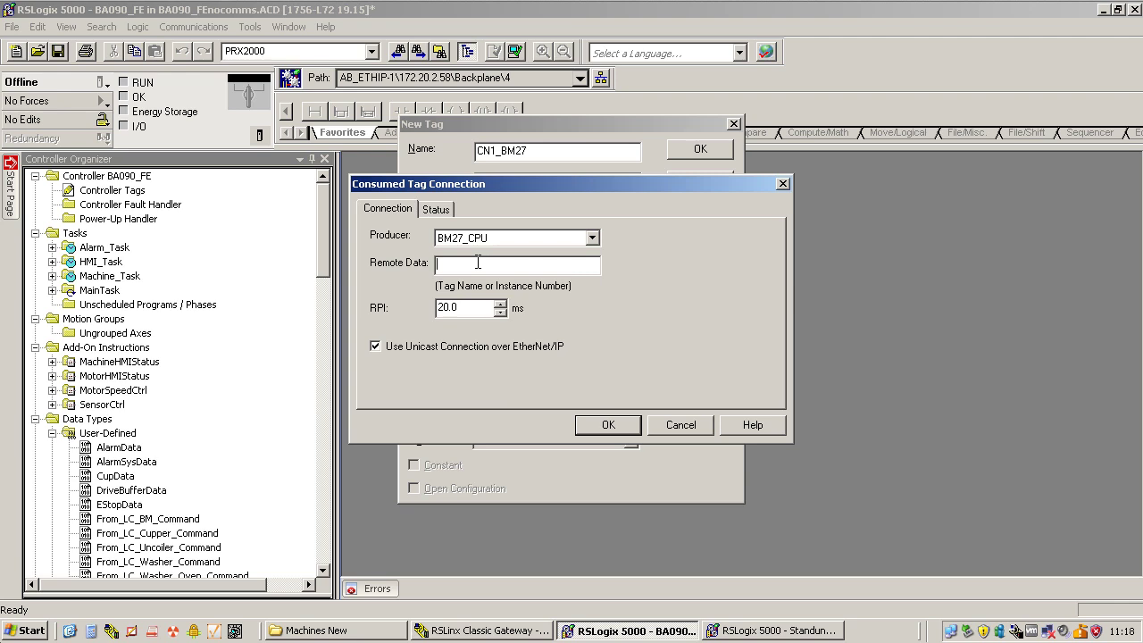
{"action": "type", "text": "CN0_FELC"}
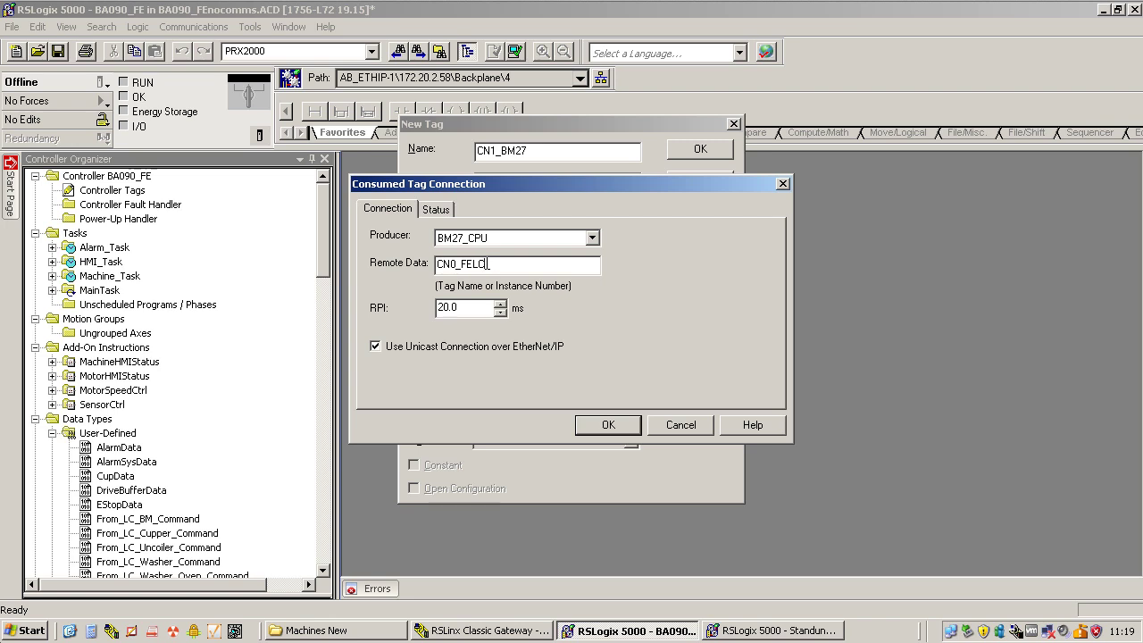
Step: Set the consumed connection RPI to 300 ms and create the CN1_BM27 tag
{"action": "double_click", "coordinate": [465, 308]}
{"action": "type", "text": "300"}
{"action": "left_click", "coordinate": [607, 426]}
{"action": "left_click", "coordinate": [608, 425]}
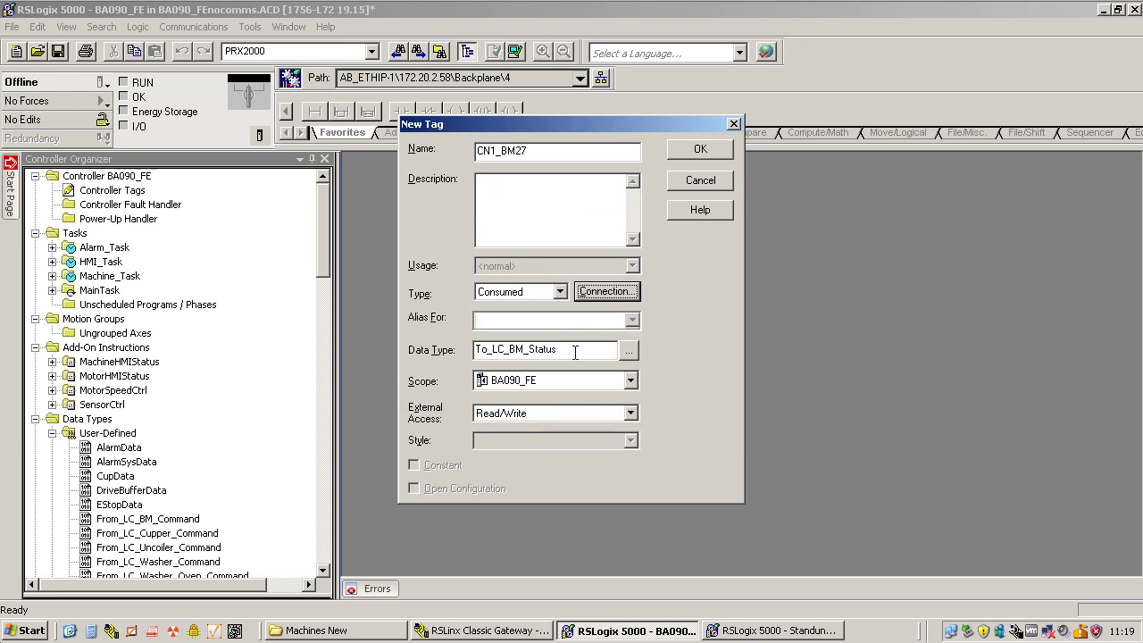
{"action": "left_click", "coordinate": [683, 157]}
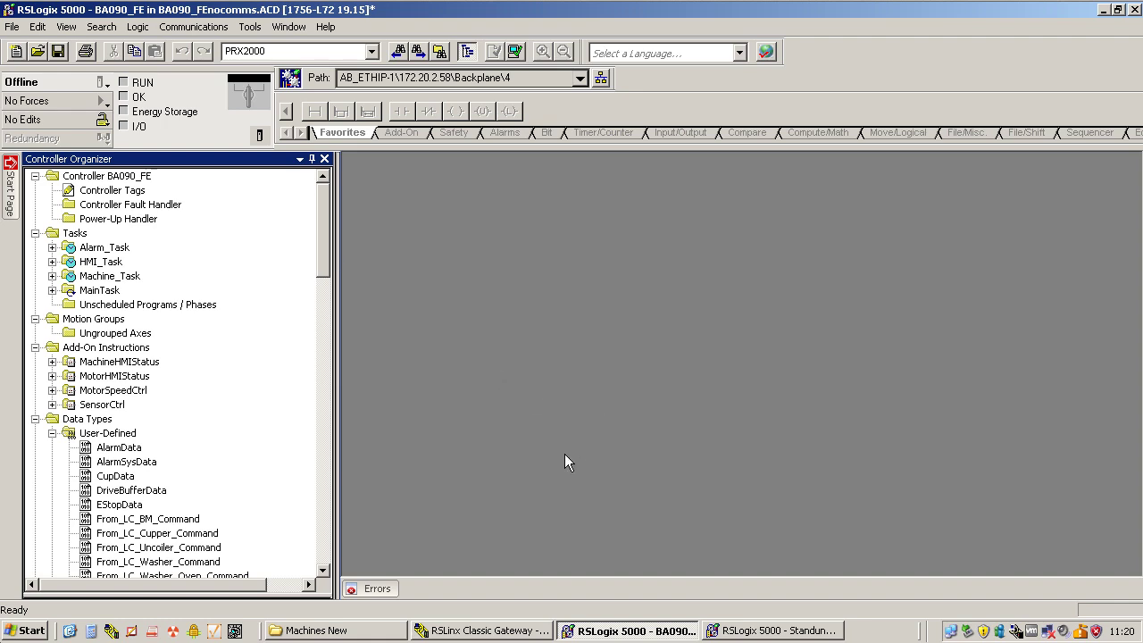
{"action": "left_click", "coordinate": [99, 193]}
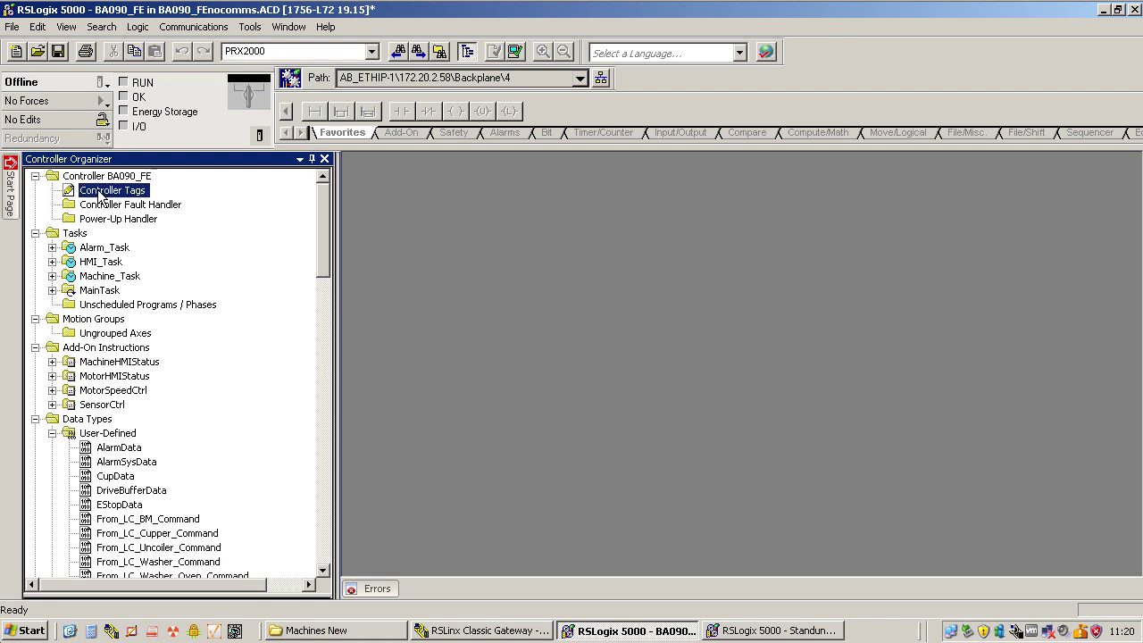
{"action": "double_click", "coordinate": [99, 193]}
{"action": "left_click", "coordinate": [894, 163]}
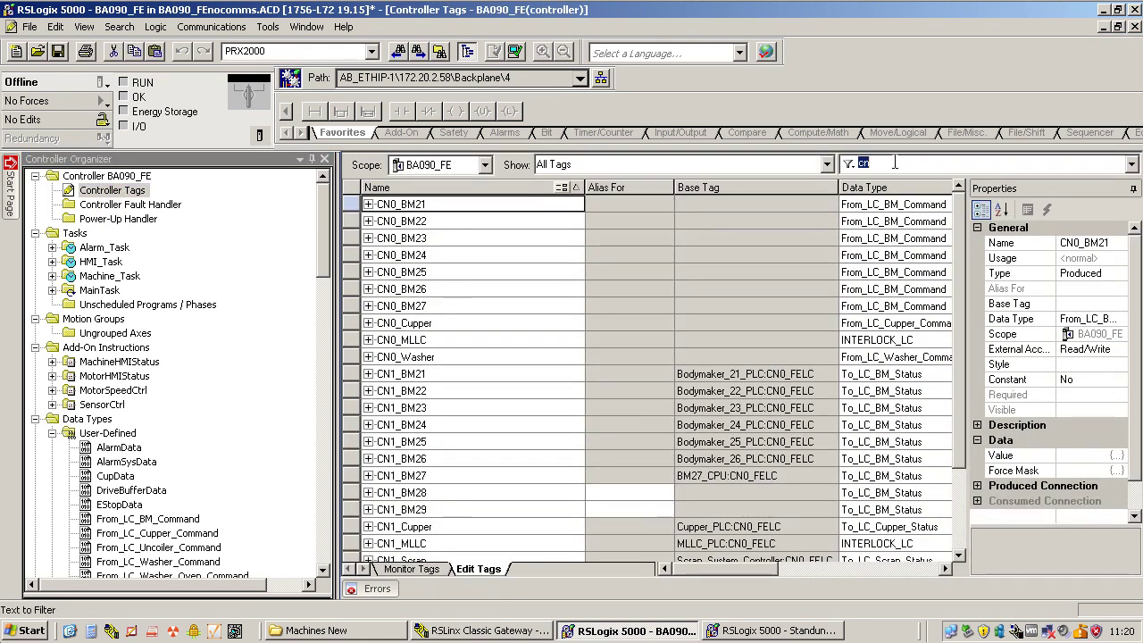
{"action": "left_click", "coordinate": [368, 306]}
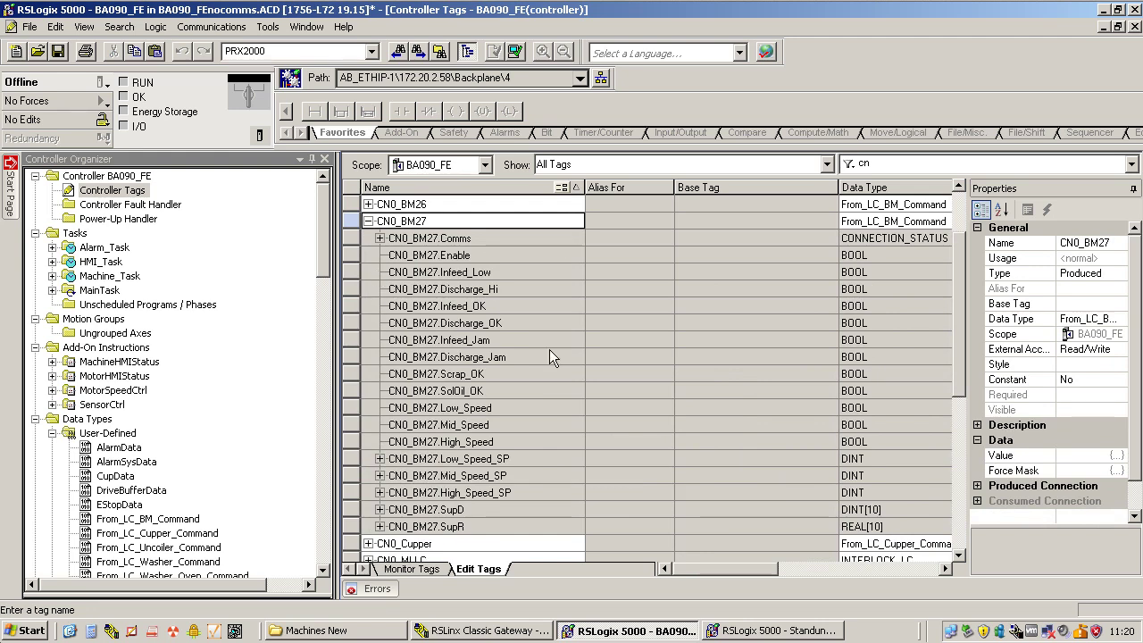
{"action": "left_click", "coordinate": [423, 569]}
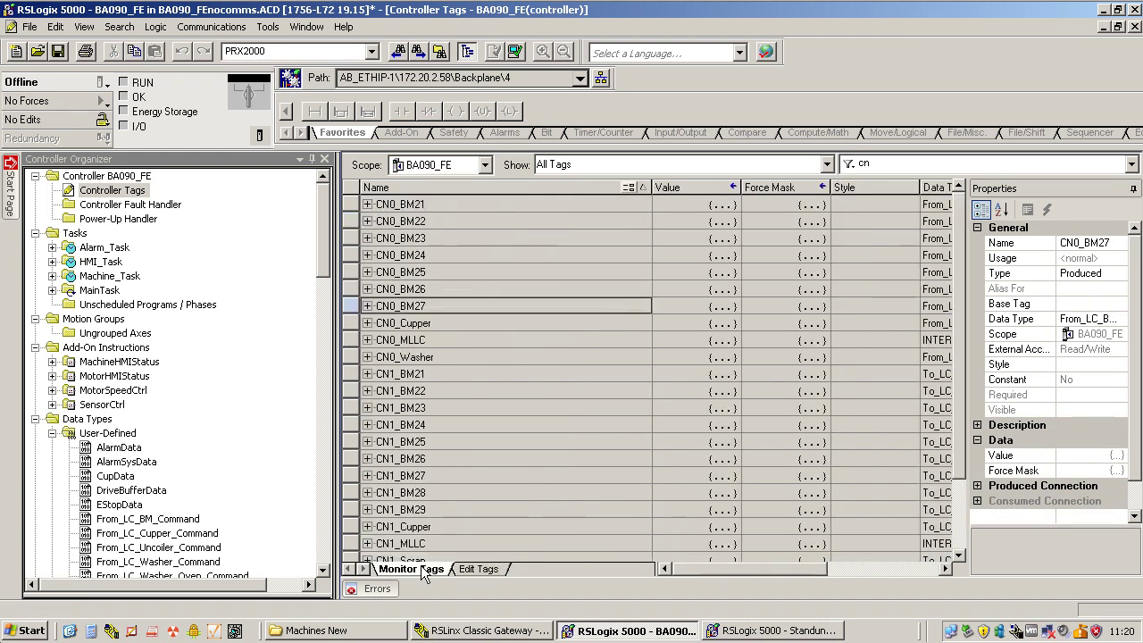
{"action": "left_click", "coordinate": [367, 307]}
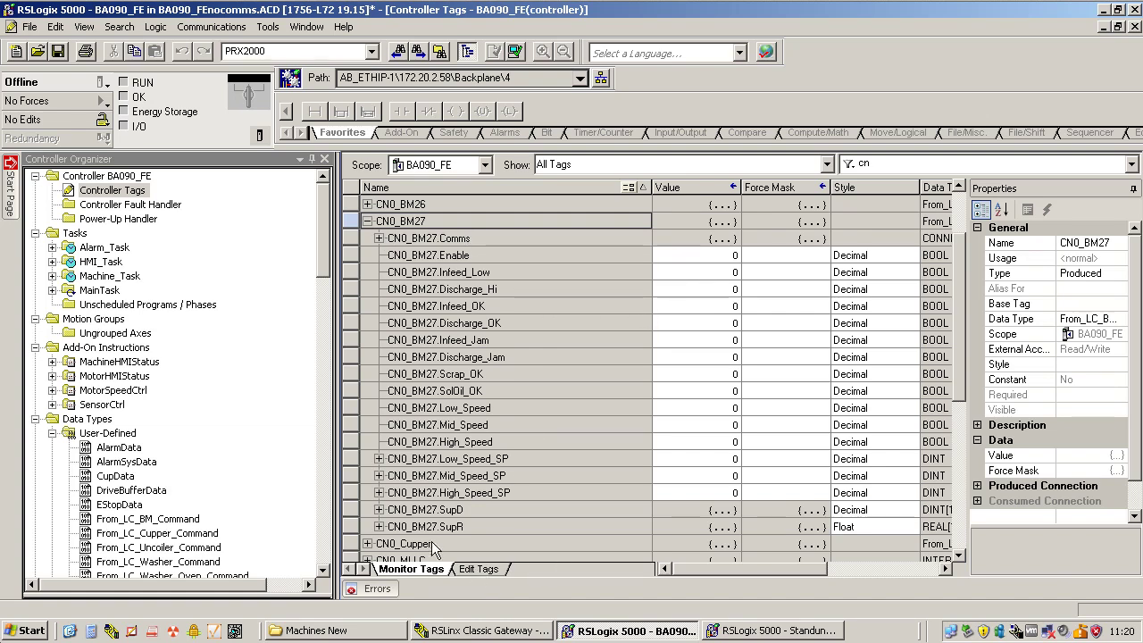
{"action": "left_click", "coordinate": [367, 222]}
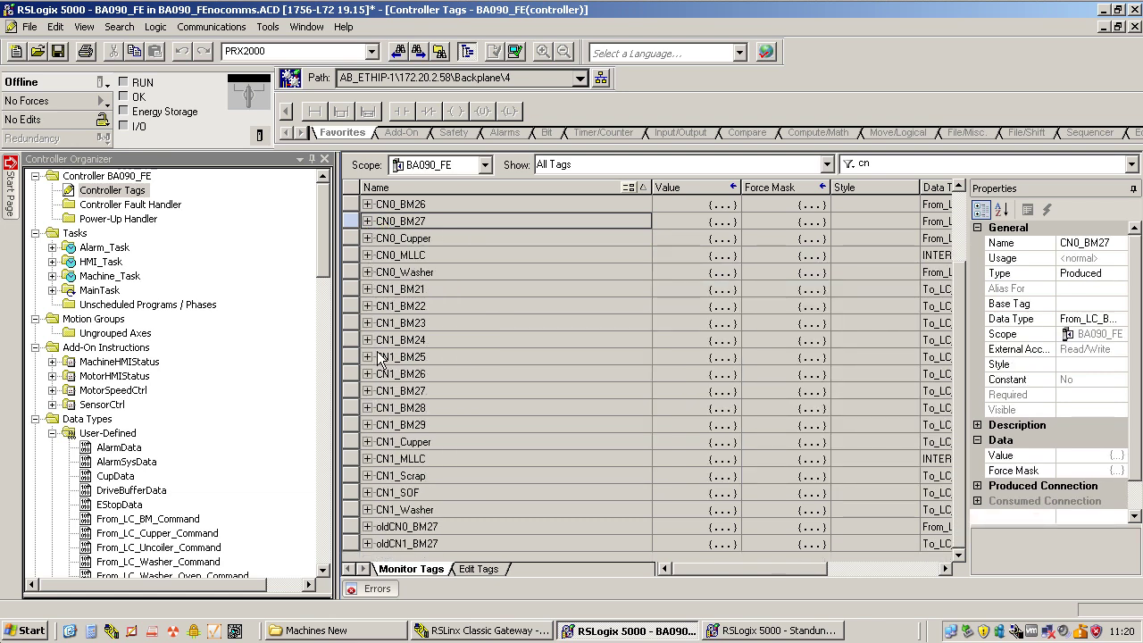
{"action": "left_click", "coordinate": [367, 392]}
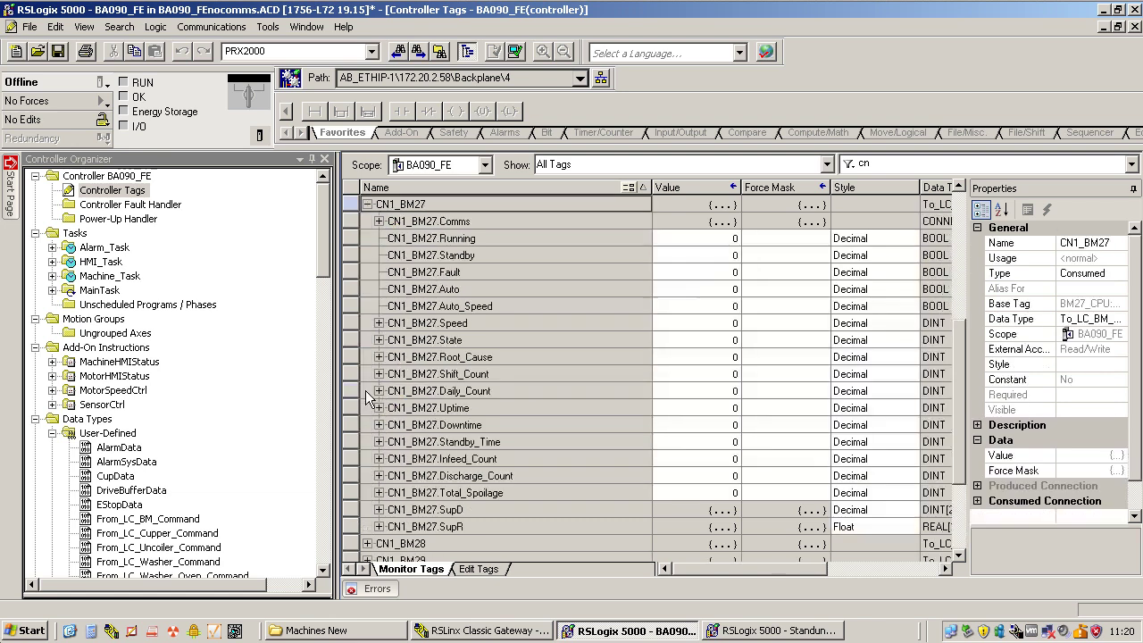
{"action": "left_click", "coordinate": [367, 204]}
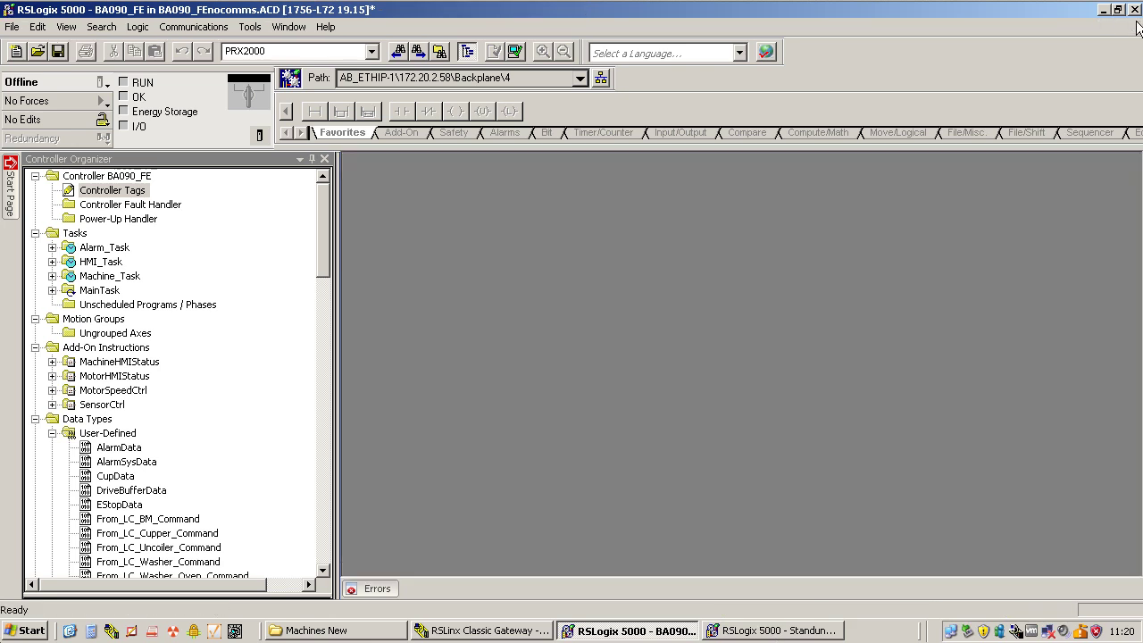
{"action": "left_click", "coordinate": [1134, 26]}
Step: In Standun_Bodymaker_7, start a new tag named CN0_FELC of type Produced
{"action": "left_click", "coordinate": [764, 634]}
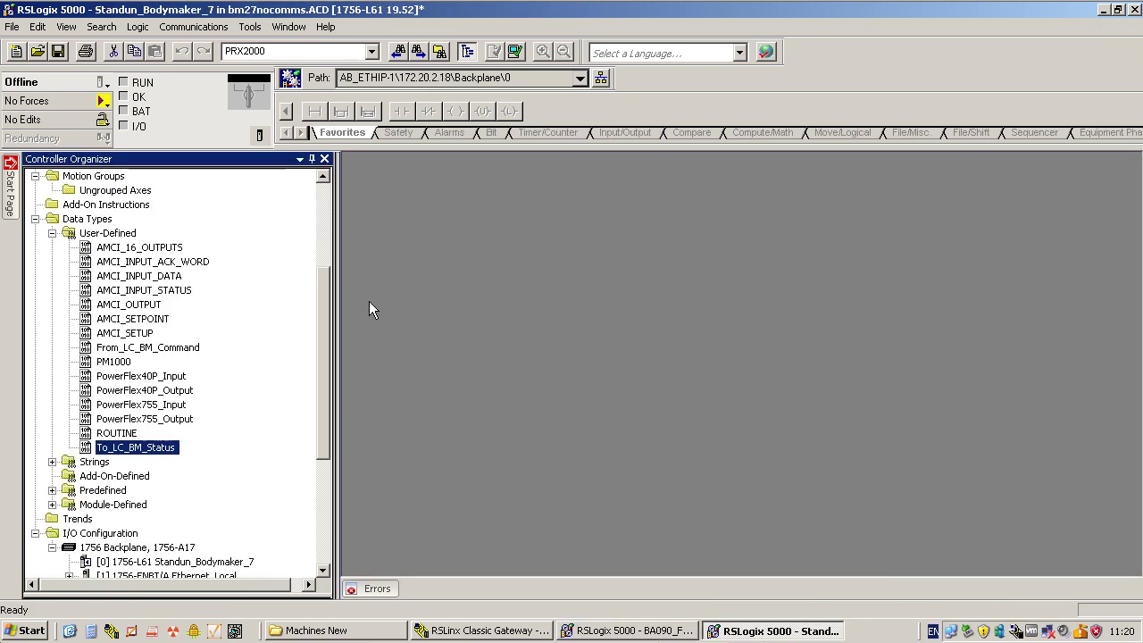
{"action": "left_click", "coordinate": [325, 205]}
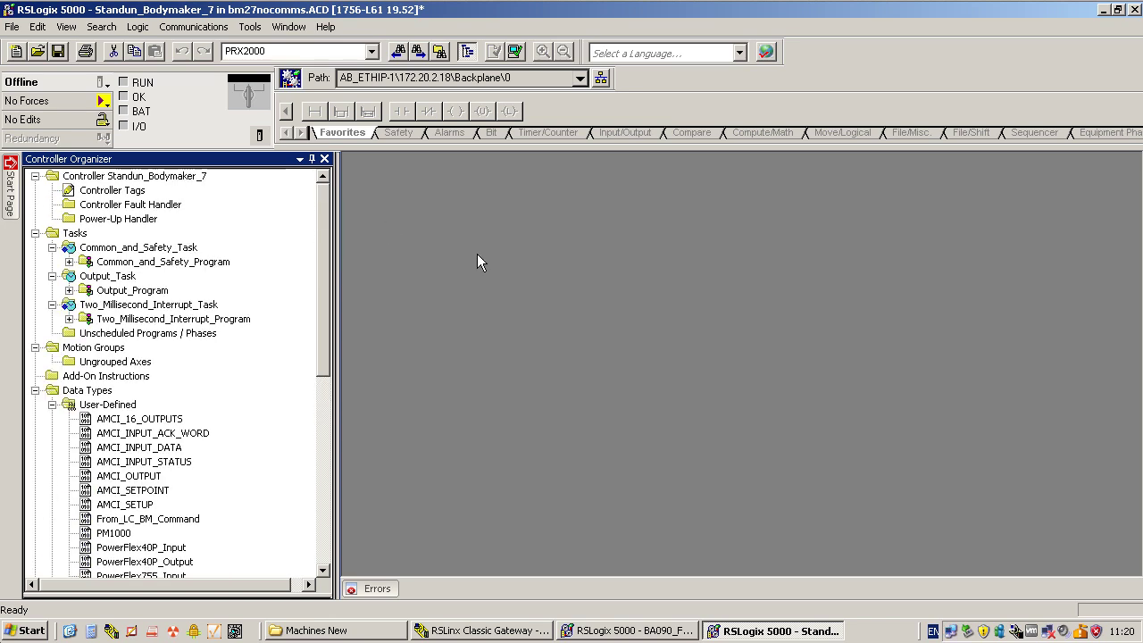
{"action": "key", "text": "ctrl+w"}
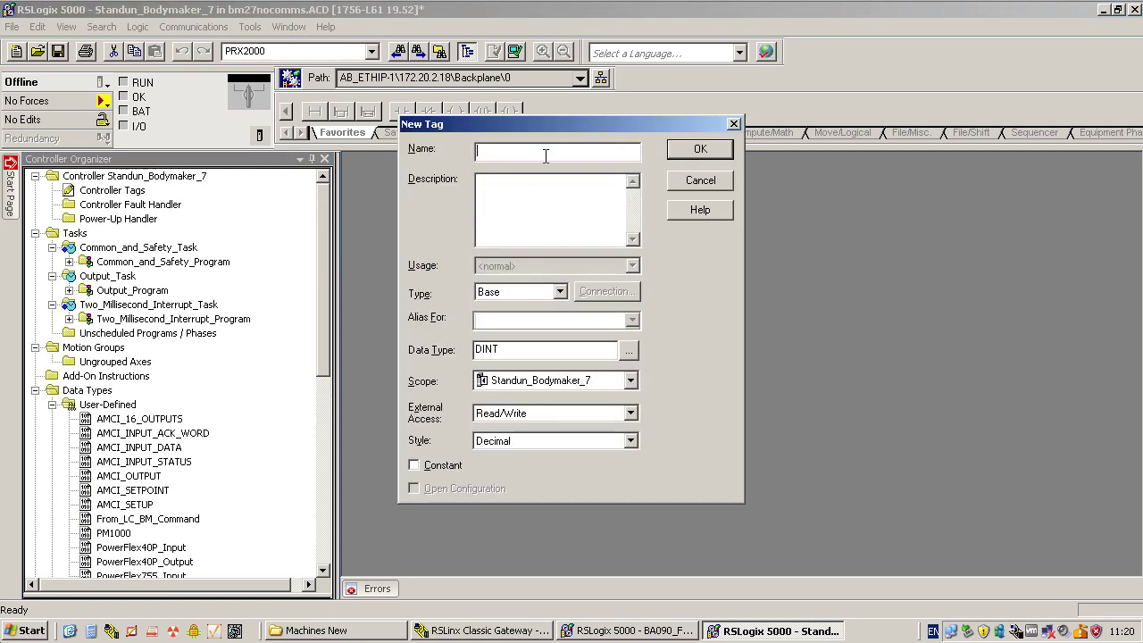
{"action": "type", "text": "CN0_FELC"}
{"action": "left_click", "coordinate": [515, 296]}
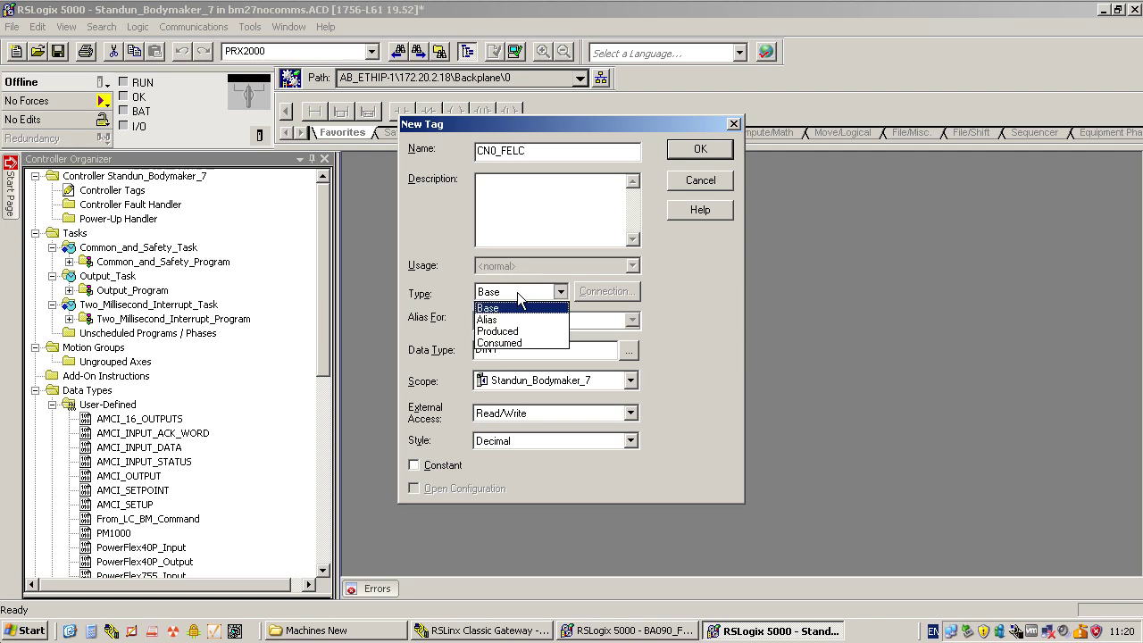
{"action": "left_click", "coordinate": [525, 335]}
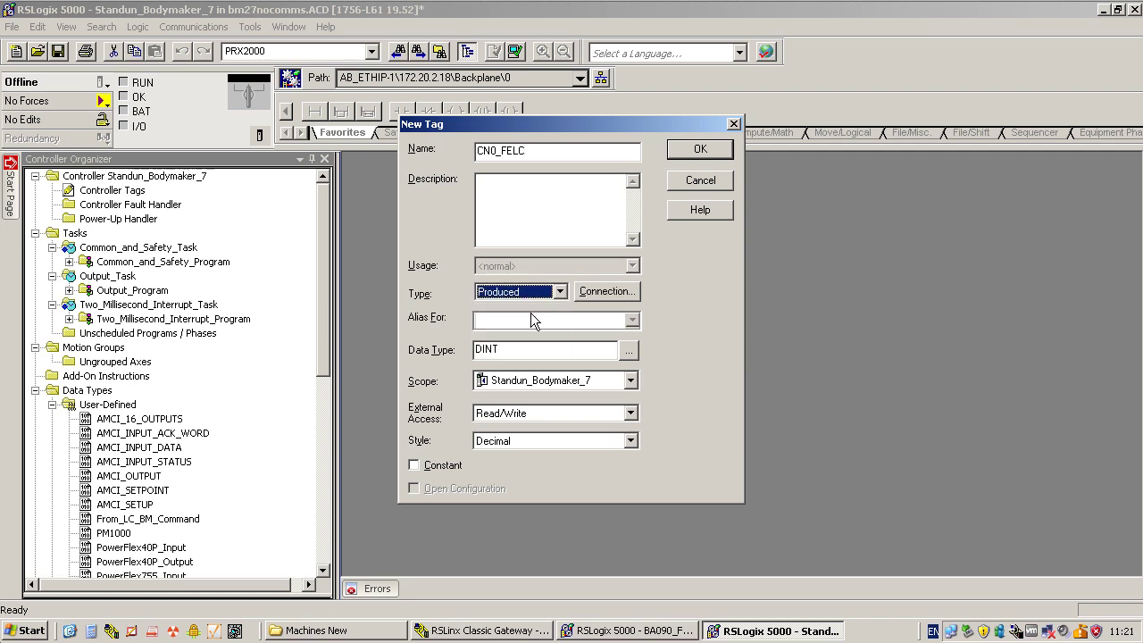
Step: Review the produced connection settings, keeping max consumers at 1
{"action": "left_click", "coordinate": [607, 293]}
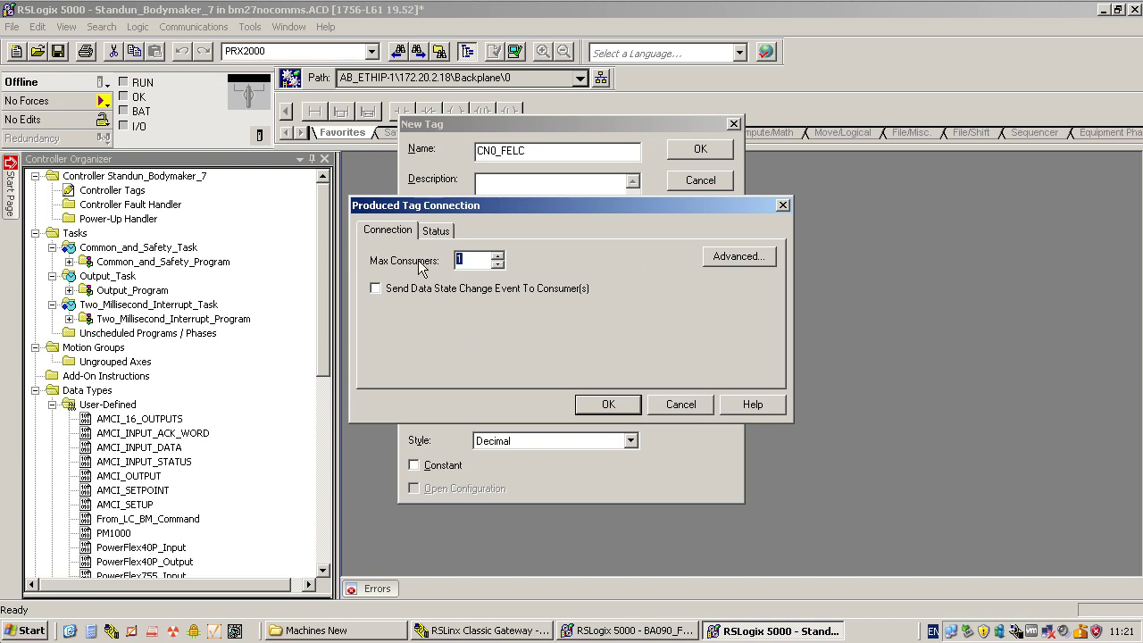
{"action": "type", "text": "5"}
{"action": "left_click", "coordinate": [497, 265]}
{"action": "left_click", "coordinate": [498, 265]}
{"action": "left_click", "coordinate": [498, 265]}
{"action": "left_click", "coordinate": [497, 265]}
{"action": "left_click", "coordinate": [444, 234]}
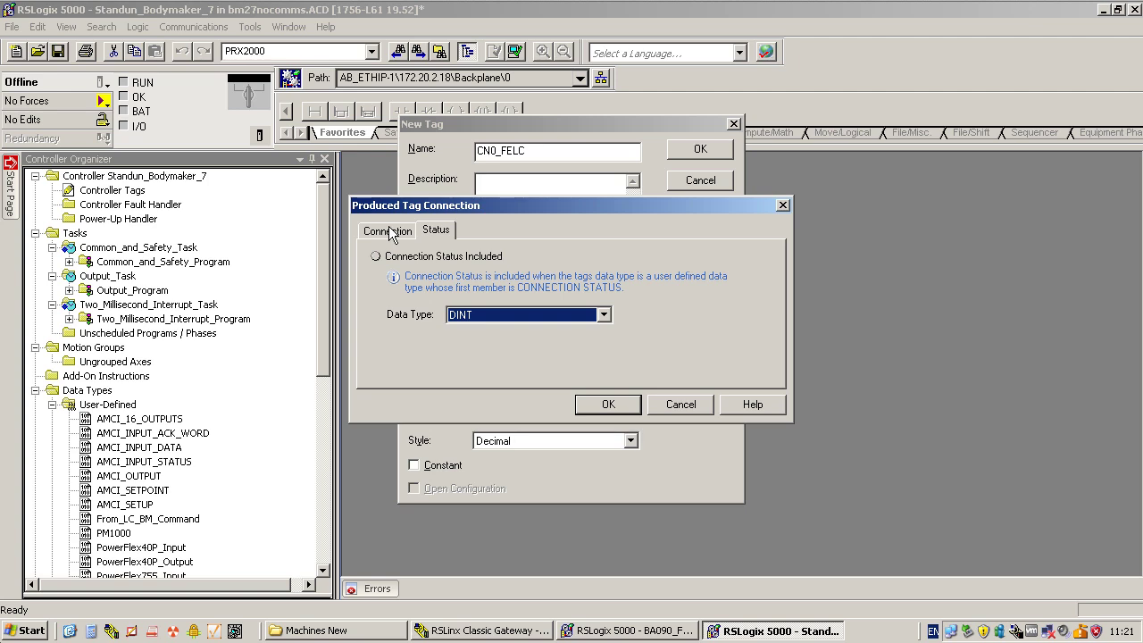
{"action": "left_click", "coordinate": [389, 232]}
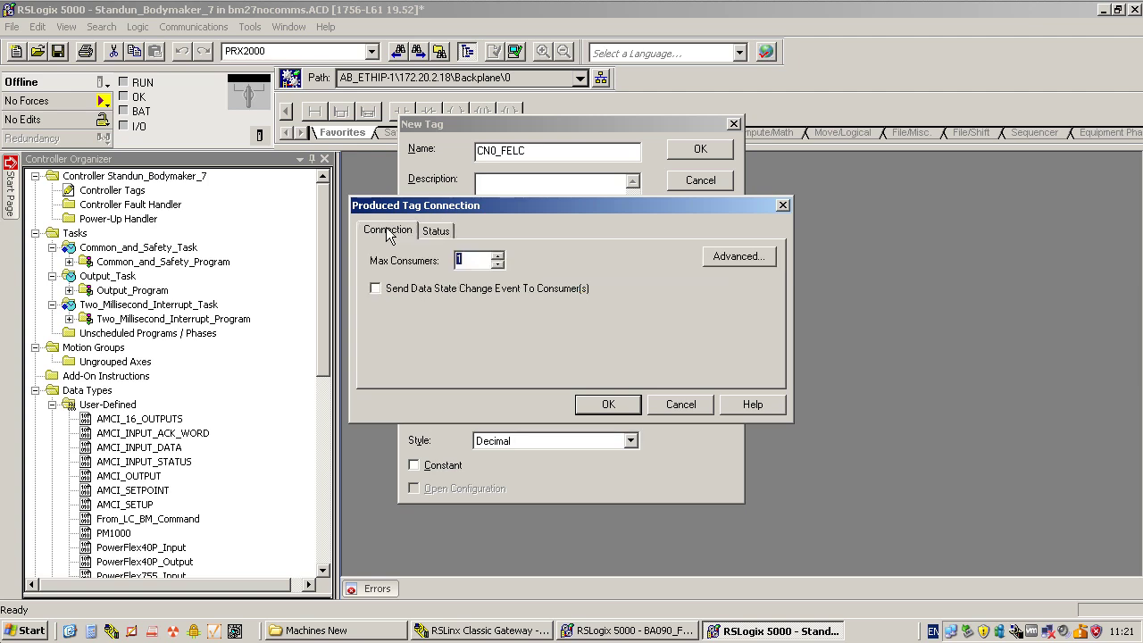
{"action": "left_click", "coordinate": [438, 231]}
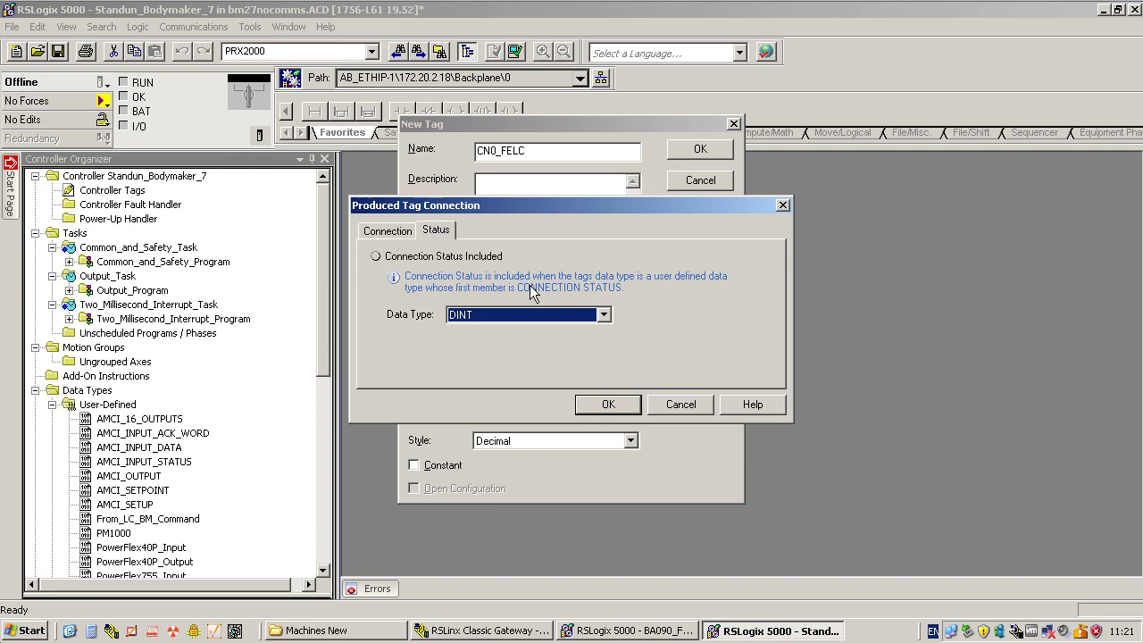
{"action": "left_click", "coordinate": [393, 230]}
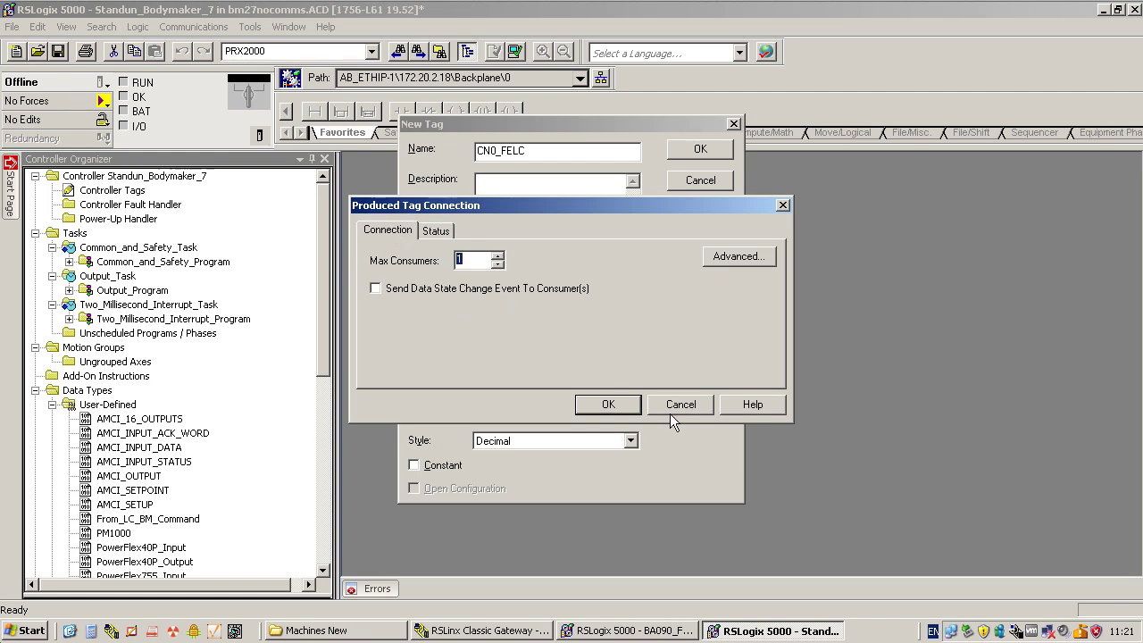
{"action": "left_click", "coordinate": [637, 409]}
Step: Set data type To_LC_BM_Status, include connection status, and create CN0_FELC
{"action": "double_click", "coordinate": [518, 353]}
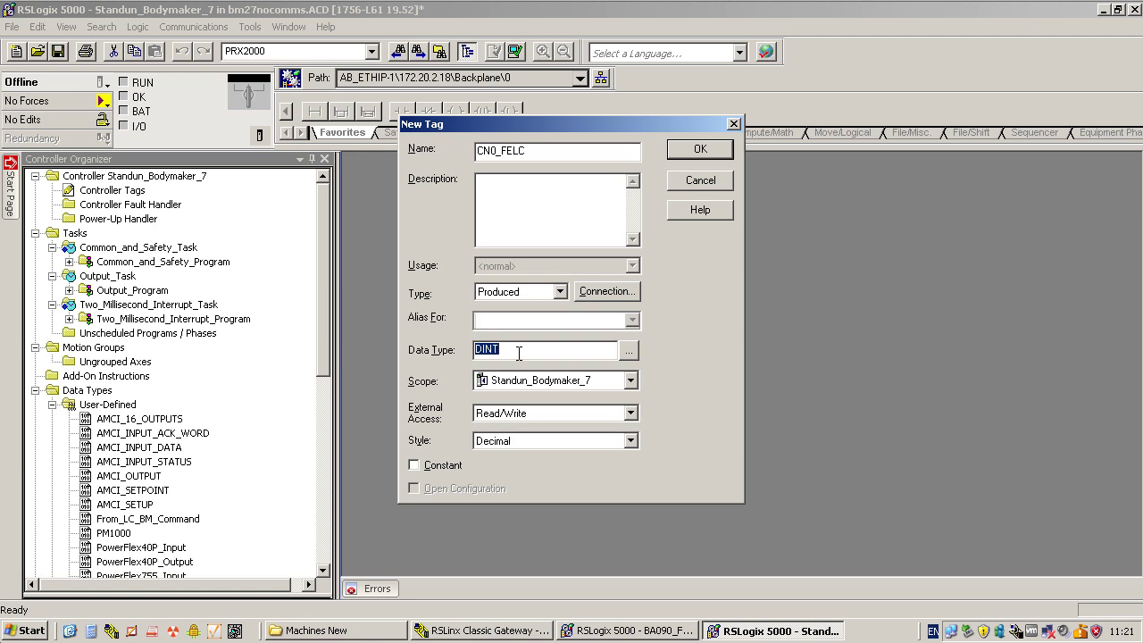
{"action": "type", "text": "To_LC_BM_Status"}
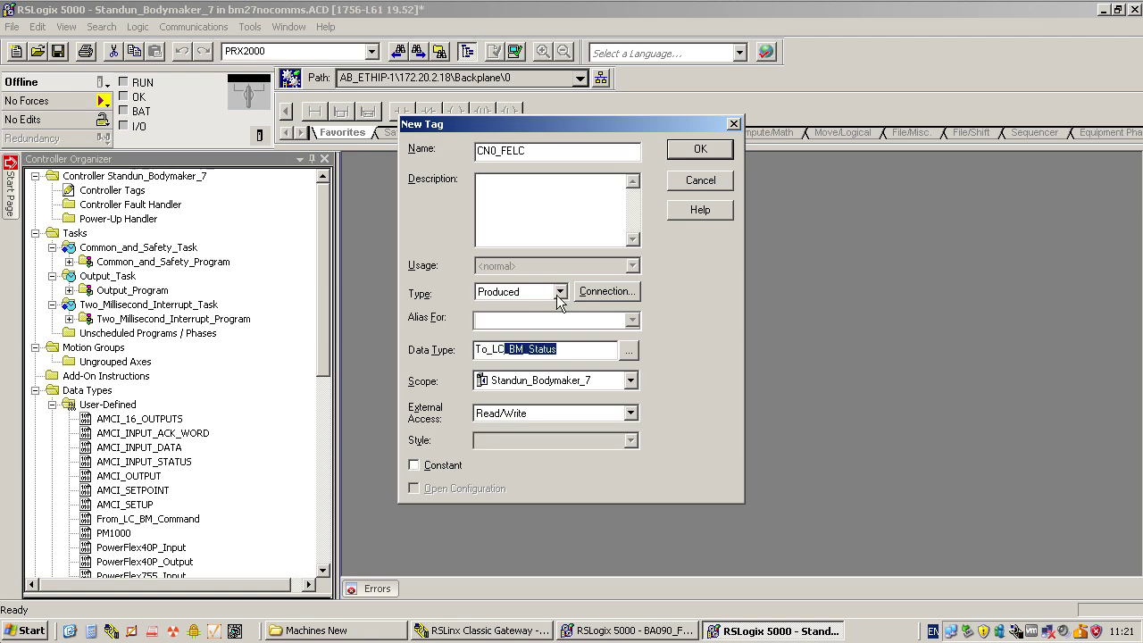
{"action": "left_click", "coordinate": [604, 295]}
{"action": "left_click", "coordinate": [435, 231]}
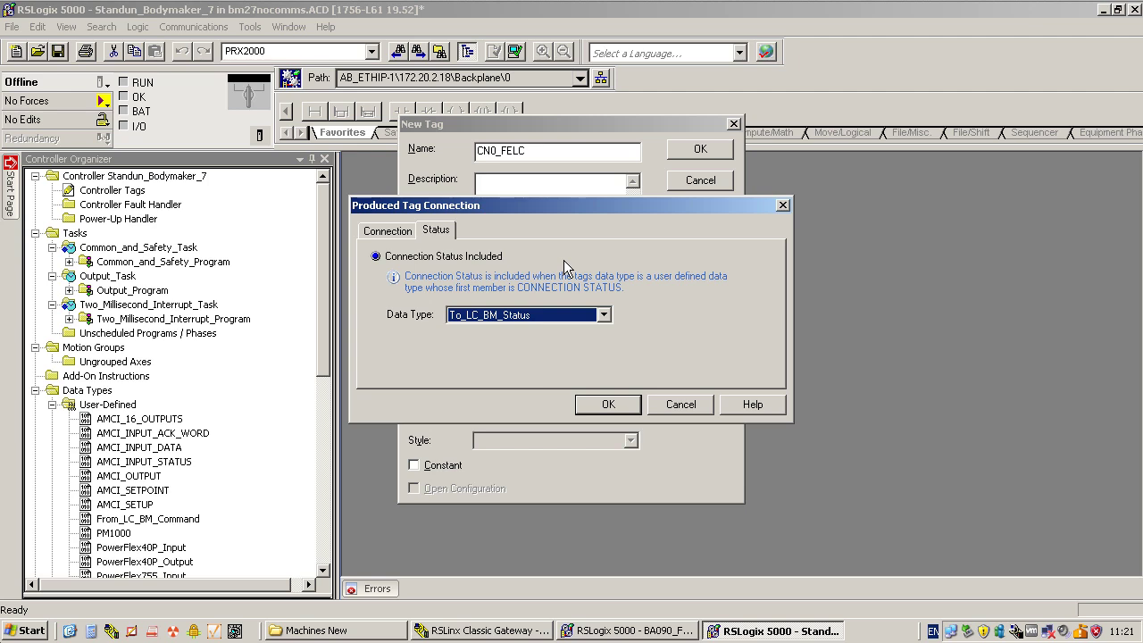
{"action": "left_click", "coordinate": [607, 406]}
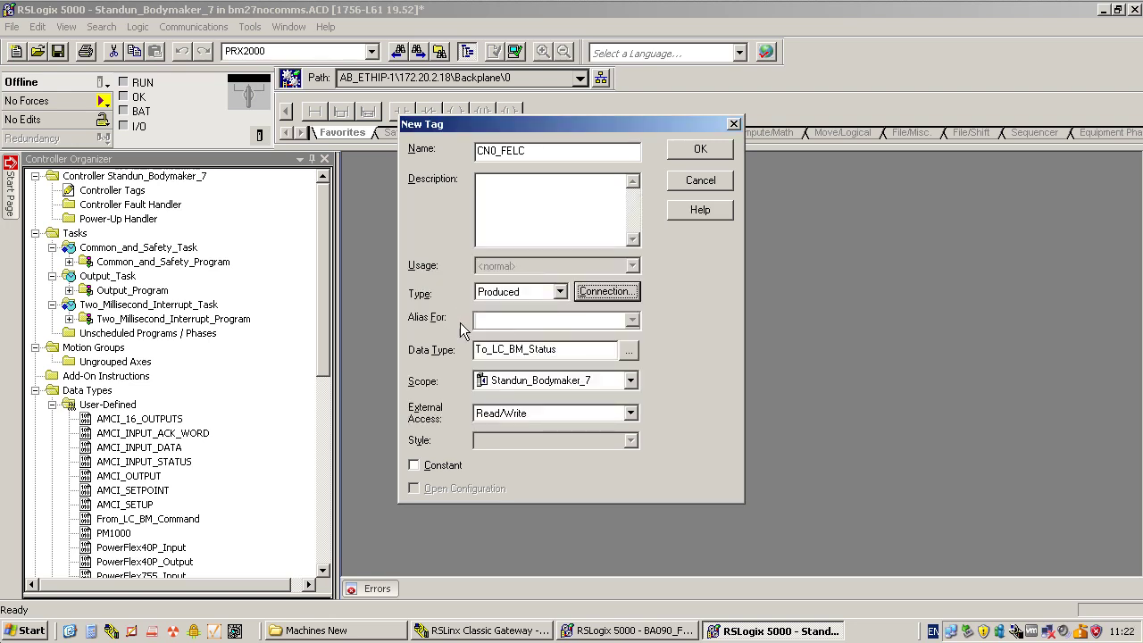
{"action": "left_click", "coordinate": [693, 149]}
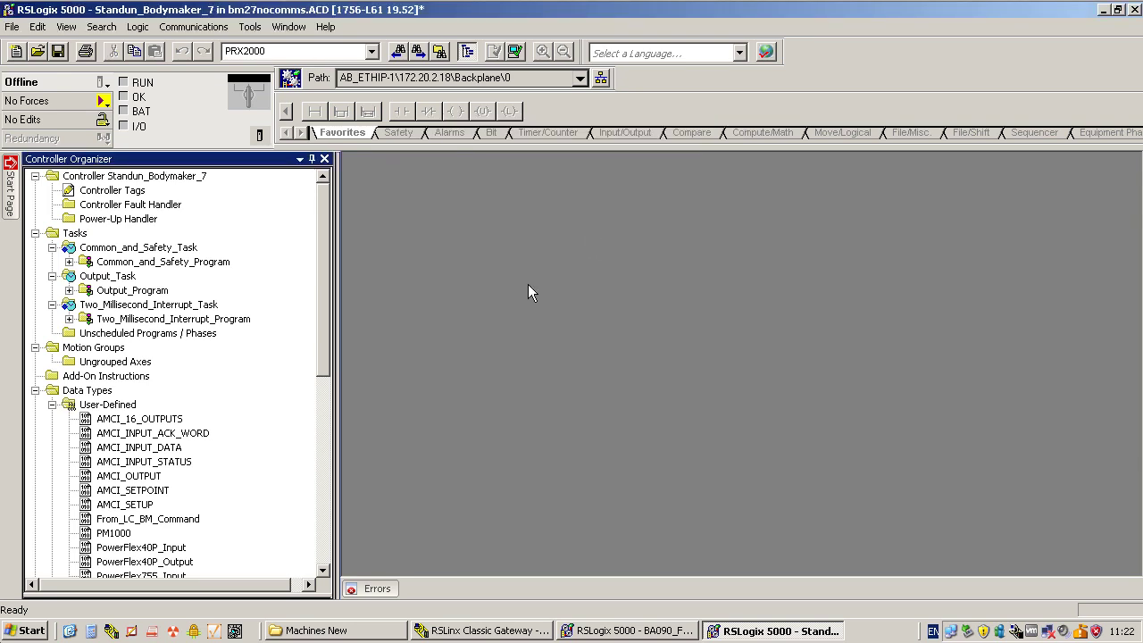
Step: Start a new tag named CN1_FELC of type Consumed
{"action": "key", "text": "ctrl+w"}
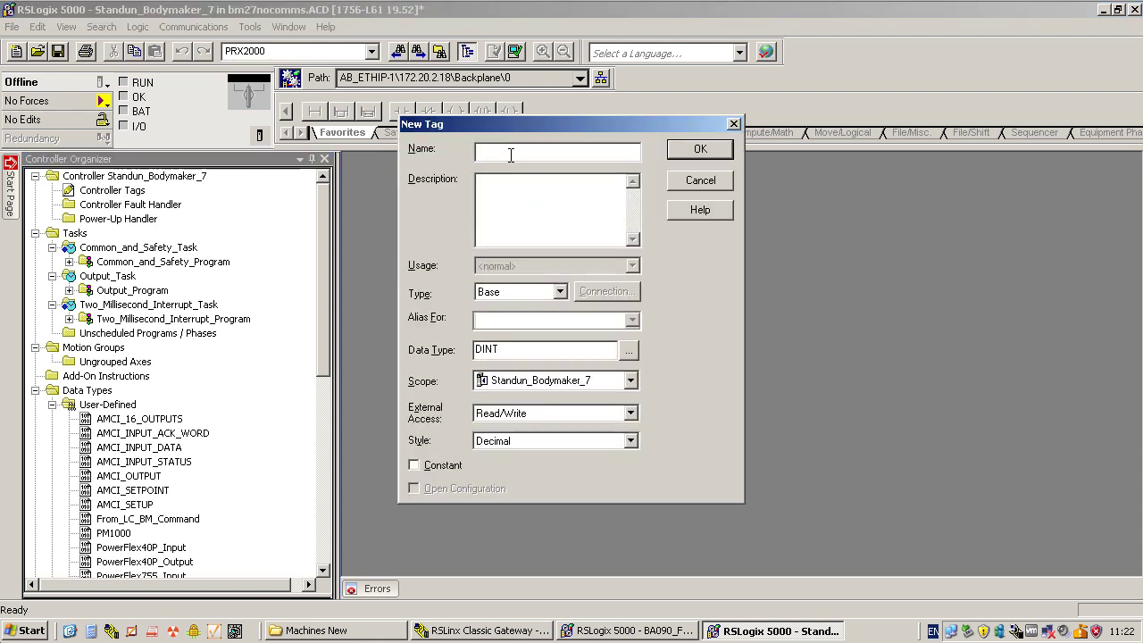
{"action": "type", "text": "CN1_FELC"}
{"action": "left_click", "coordinate": [525, 290]}
{"action": "left_click", "coordinate": [511, 346]}
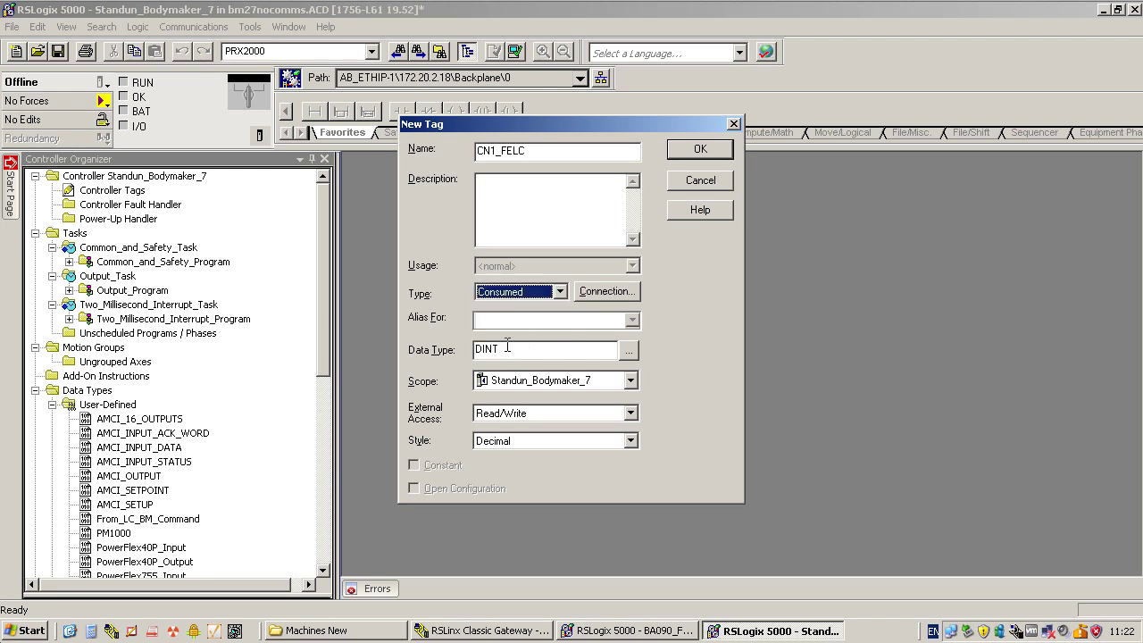
Step: Consume CN0_BM from producer FELC_CPU with a 3 ms RPI
{"action": "left_click", "coordinate": [581, 292]}
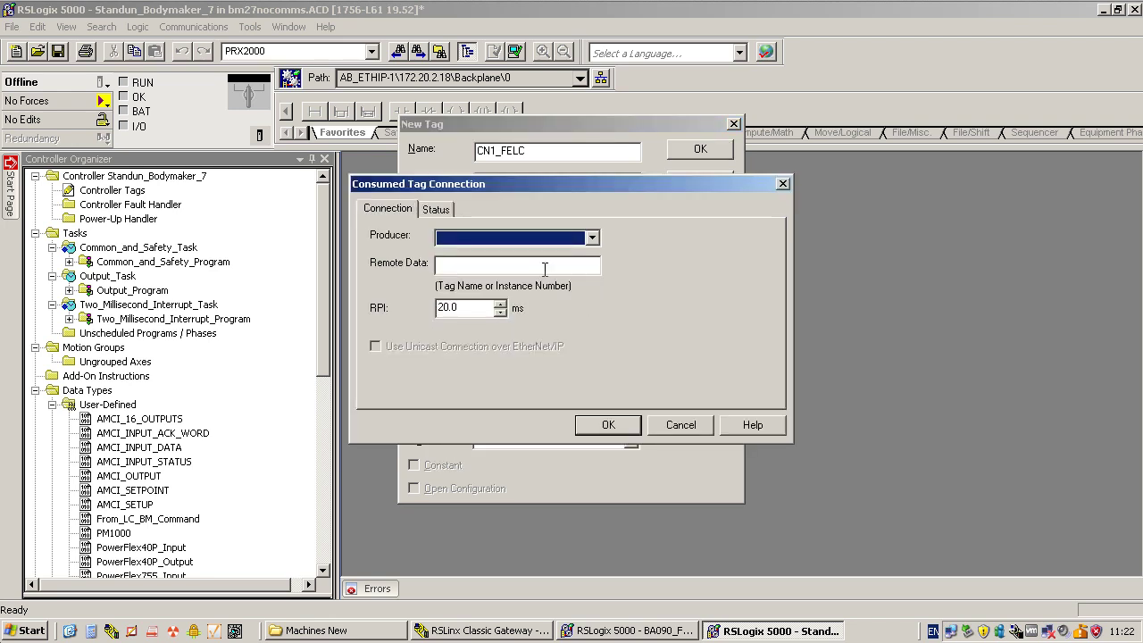
{"action": "left_click", "coordinate": [464, 238]}
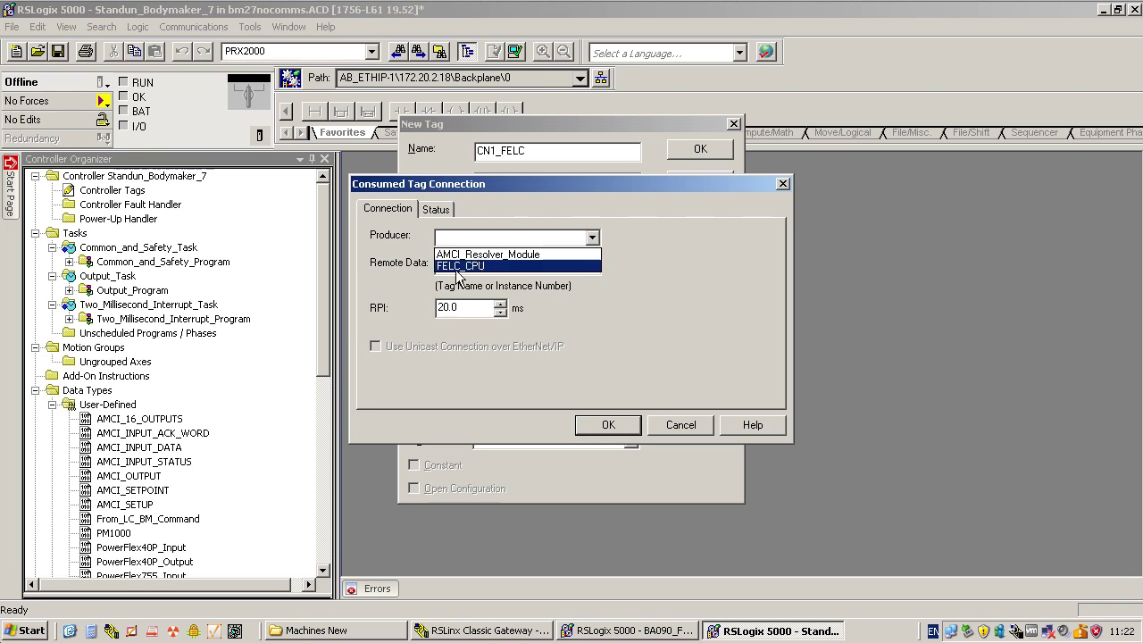
{"action": "left_click", "coordinate": [469, 268]}
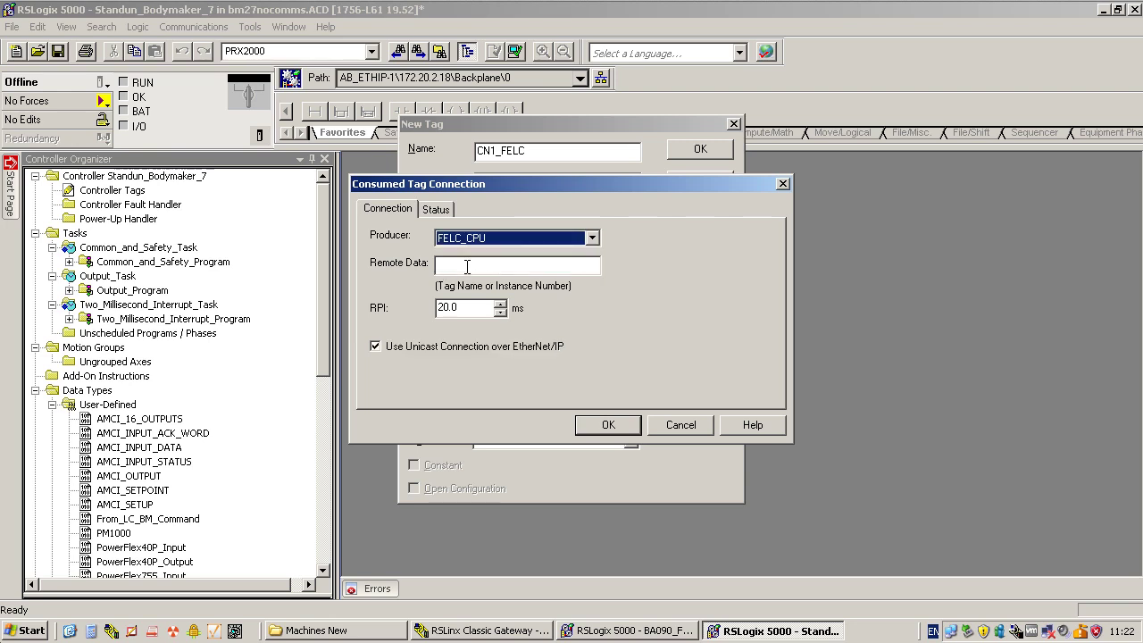
{"action": "left_click", "coordinate": [466, 266]}
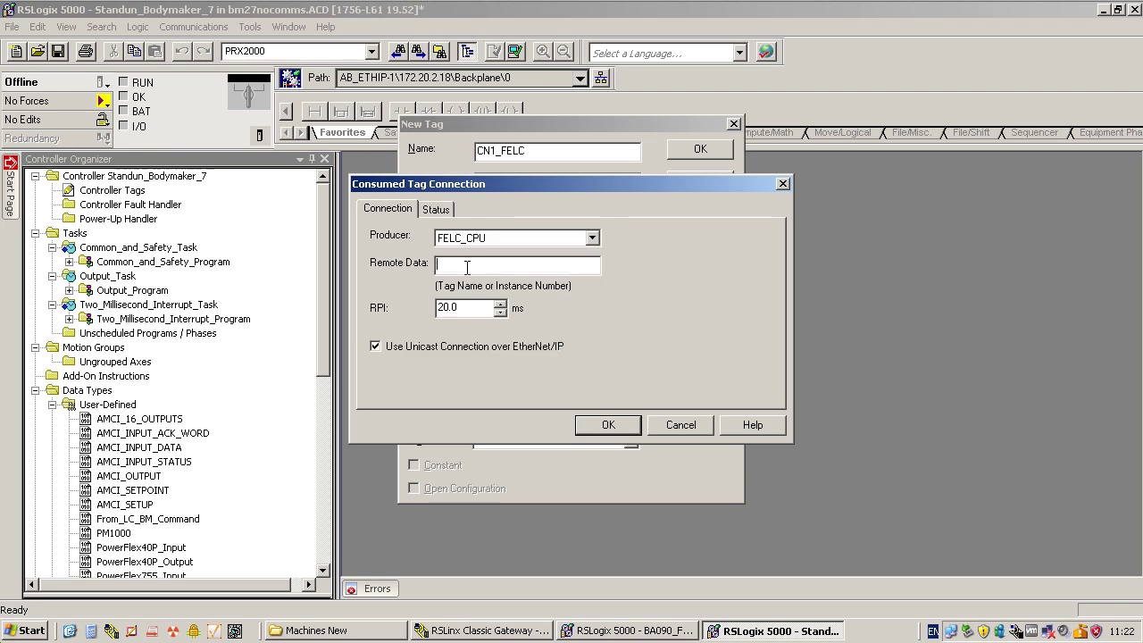
{"action": "type", "text": "CN0_BM27"}
{"action": "double_click", "coordinate": [464, 310]}
{"action": "type", "text": "3"}
{"action": "left_click", "coordinate": [608, 425]}
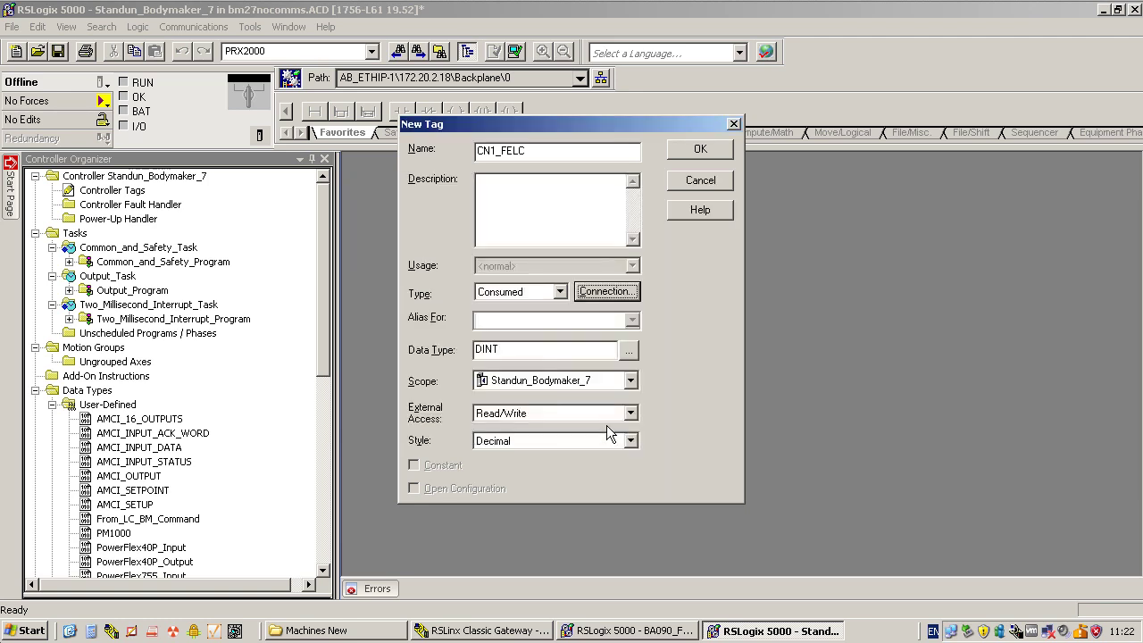
Step: Set the data type to From_LC_BM_Command and create CN1_FELC
{"action": "double_click", "coordinate": [518, 350]}
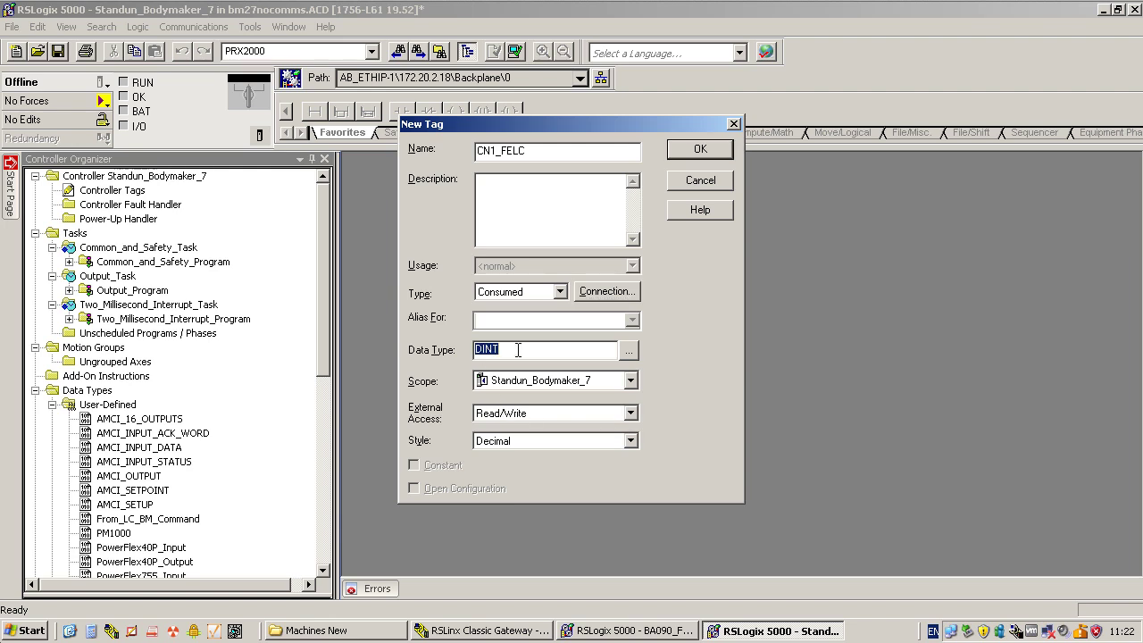
{"action": "type", "text": "From_LC_BM_Command"}
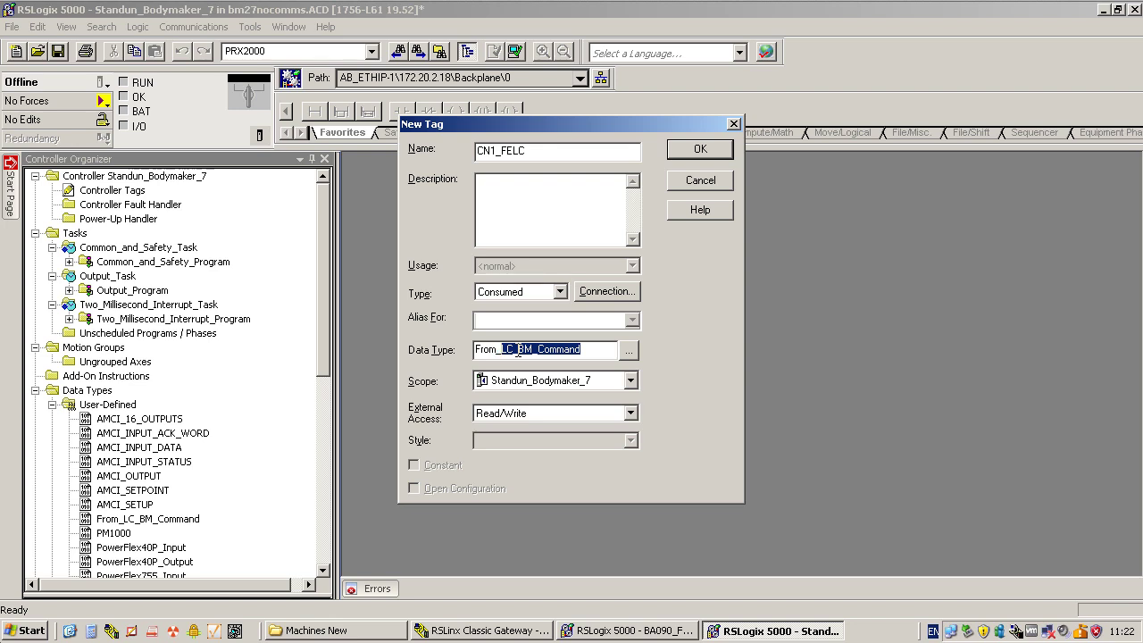
{"action": "left_click", "coordinate": [569, 354]}
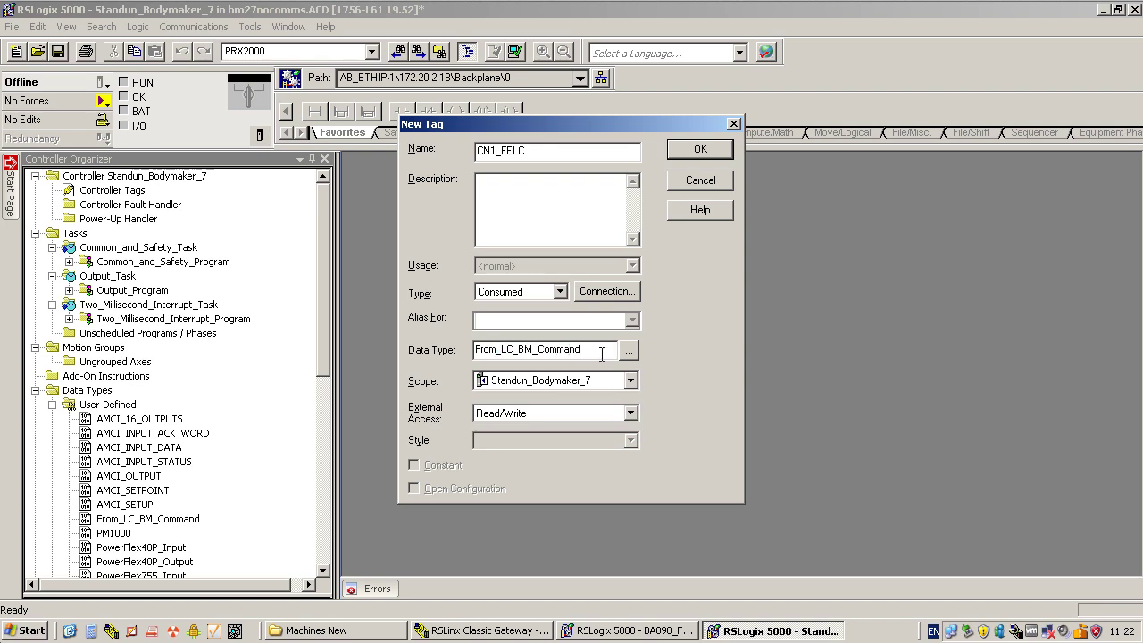
{"action": "left_click", "coordinate": [694, 156]}
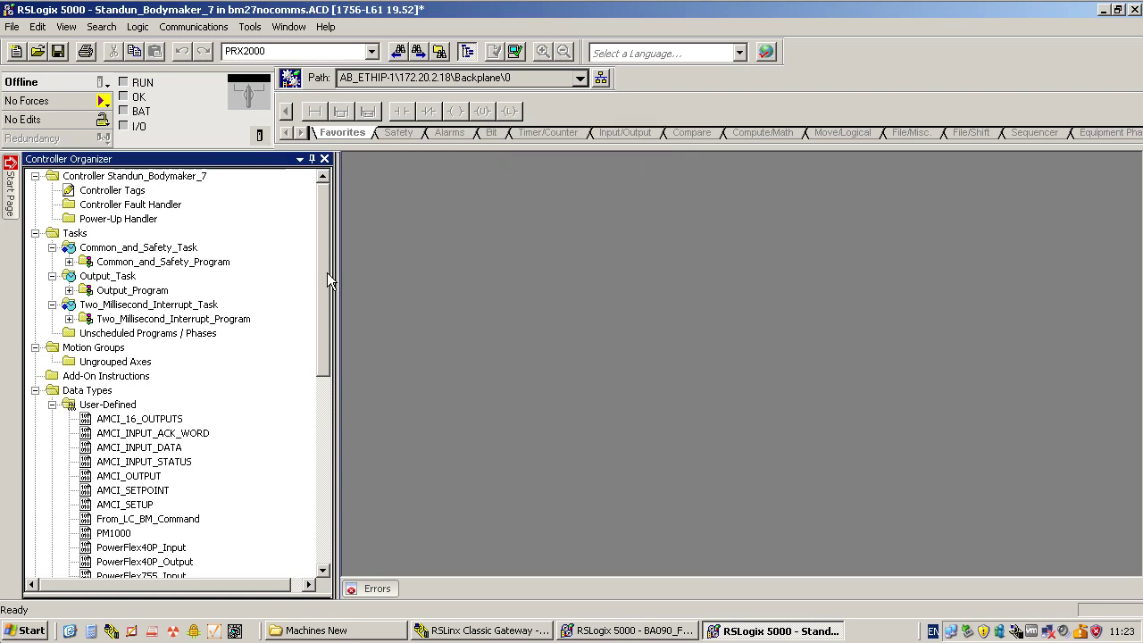
Step: Download the BA090_FE project to its controller
{"action": "left_click_drag", "start_coordinate": [327, 272], "coordinate": [323, 456]}
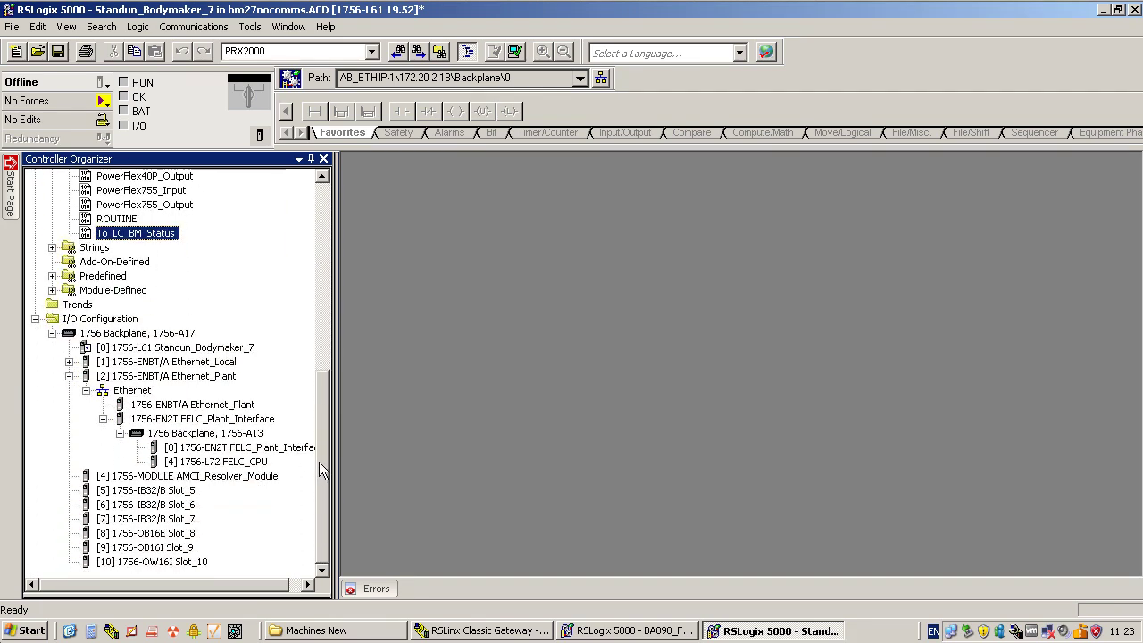
{"action": "left_click", "coordinate": [630, 630]}
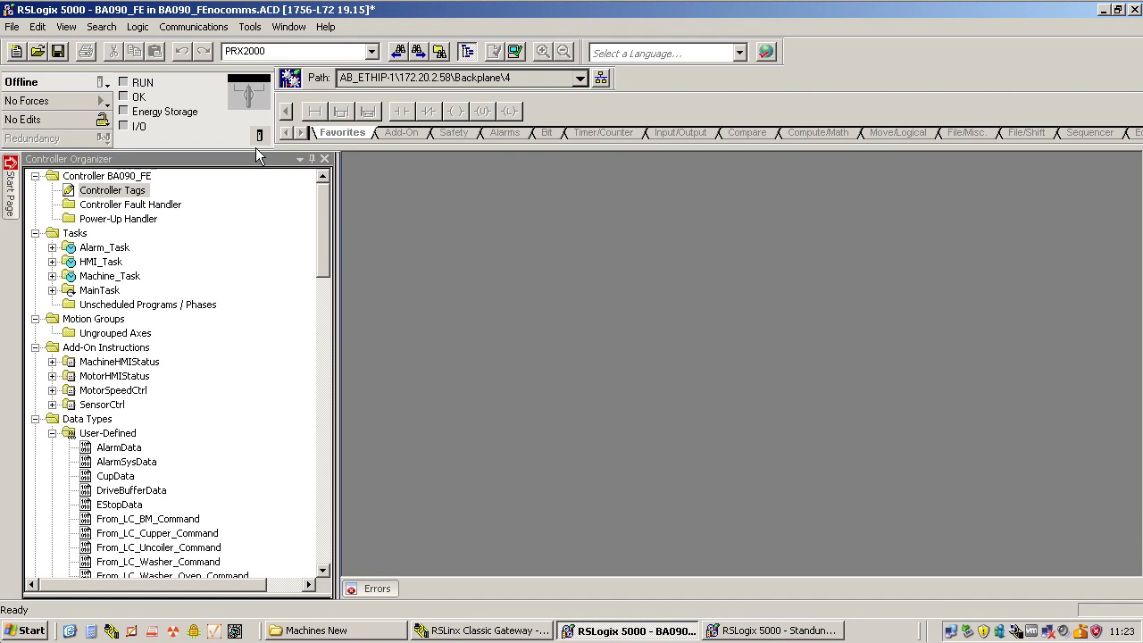
{"action": "left_click", "coordinate": [103, 82]}
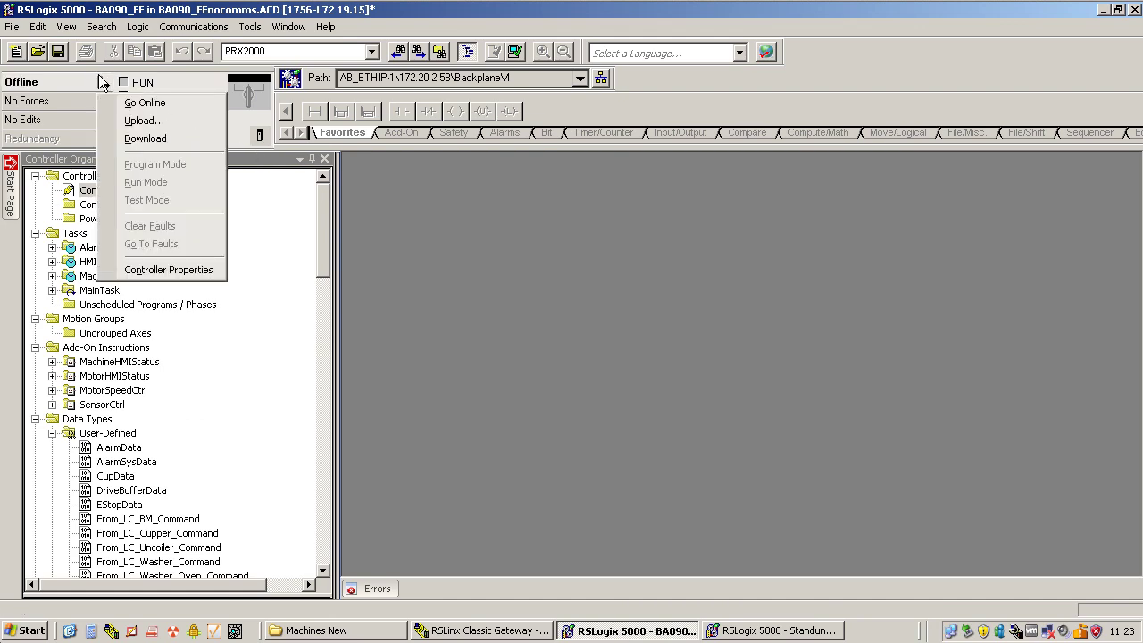
{"action": "left_click", "coordinate": [152, 140]}
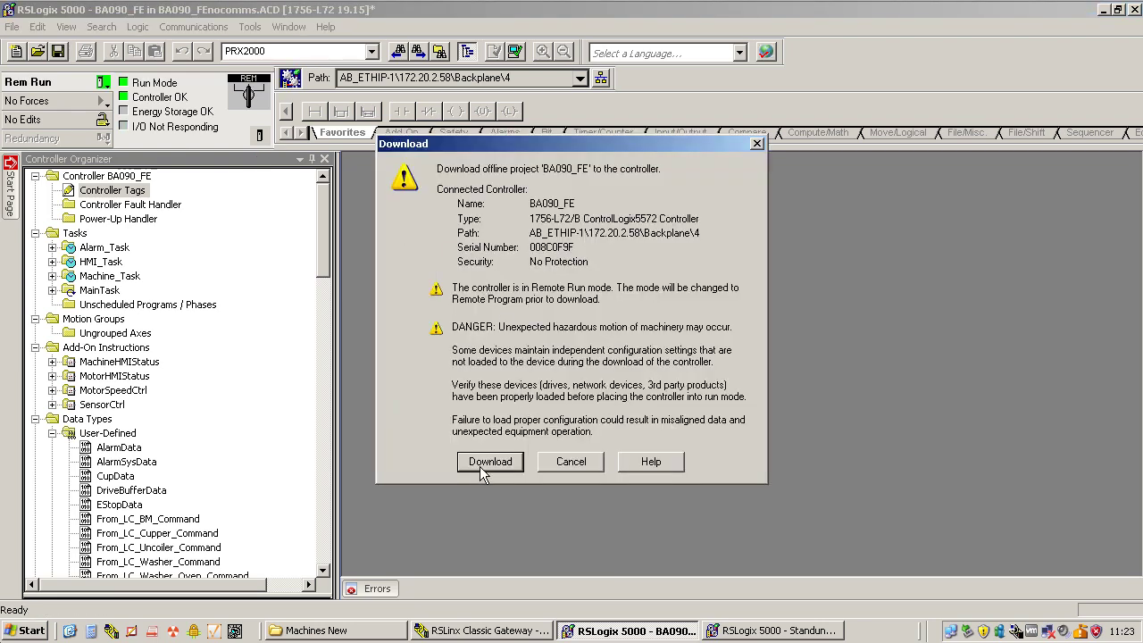
{"action": "left_click", "coordinate": [483, 471]}
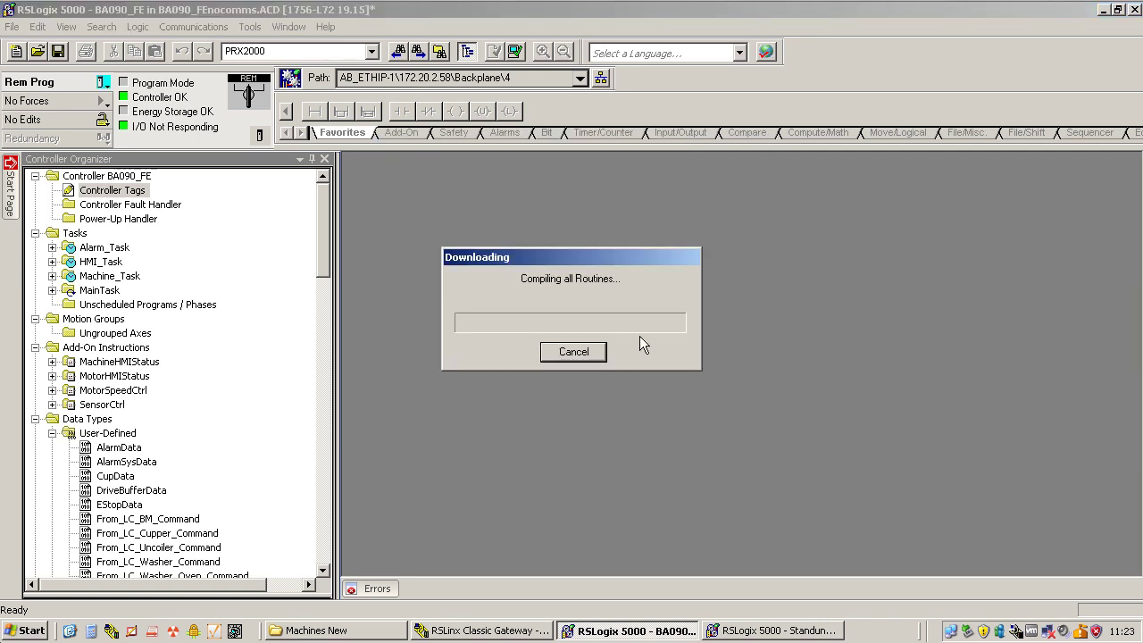
Step: Download the Standun_Bodymaker_7 project to its controller
{"action": "left_click", "coordinate": [777, 630]}
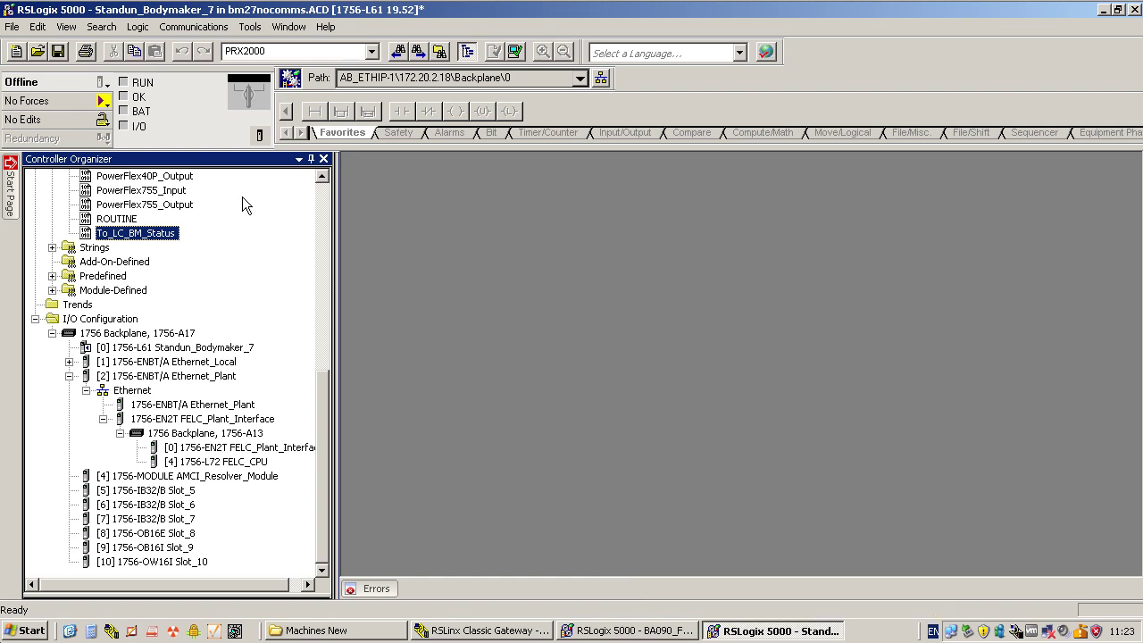
{"action": "left_click", "coordinate": [108, 84]}
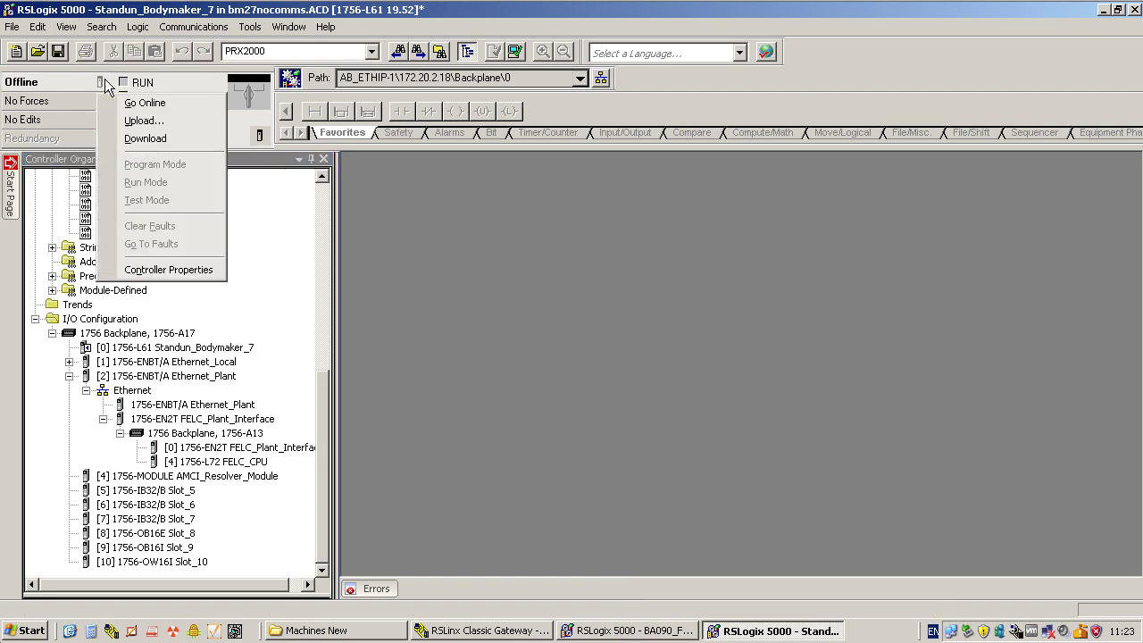
{"action": "left_click", "coordinate": [134, 145]}
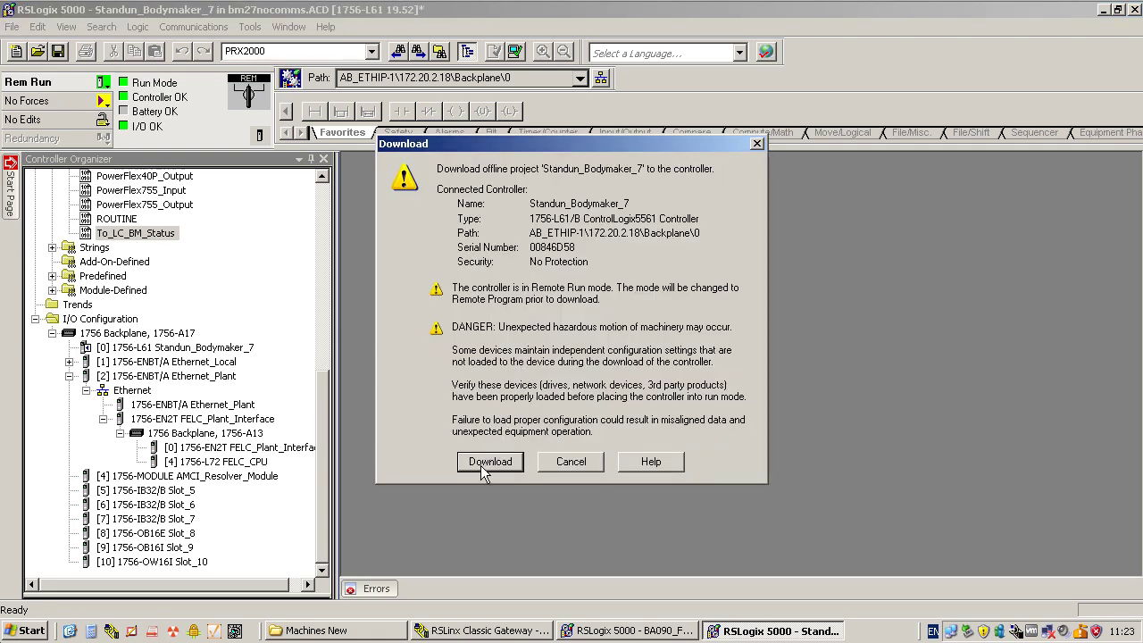
{"action": "left_click", "coordinate": [487, 476]}
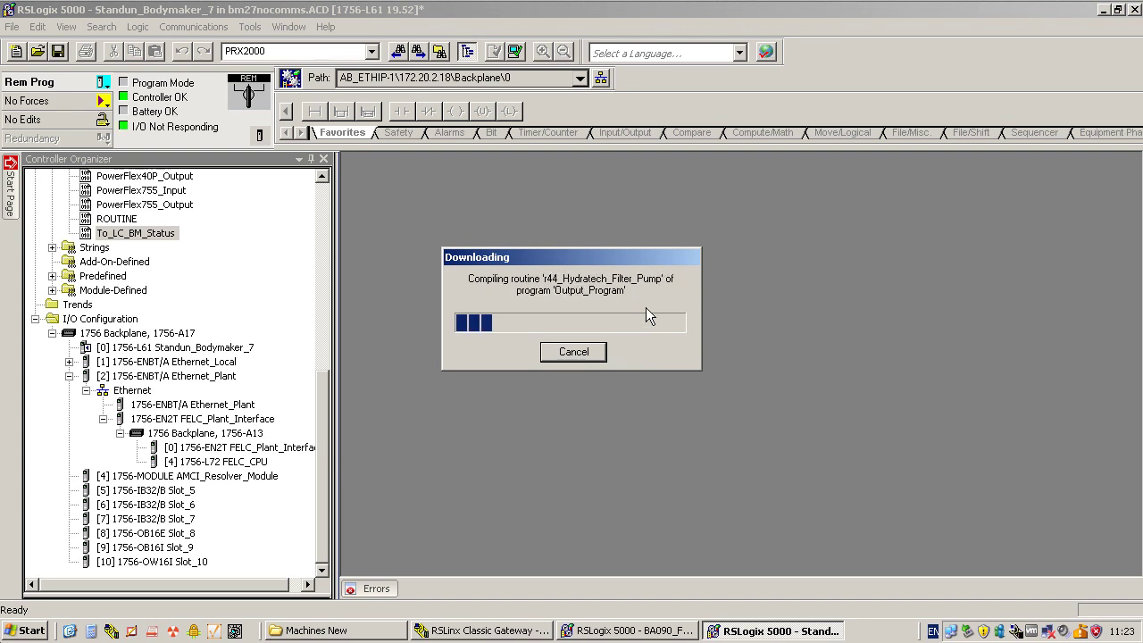
Step: Keep I/O forces enabled and return both controllers to Remote Run
{"action": "left_click", "coordinate": [609, 632]}
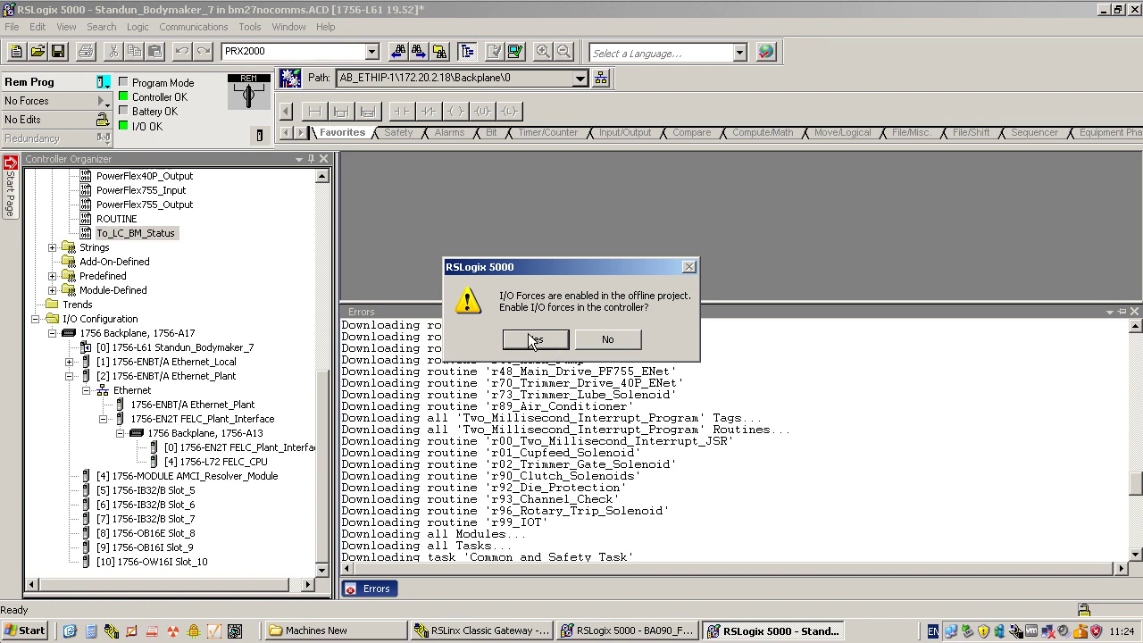
{"action": "left_click", "coordinate": [525, 343]}
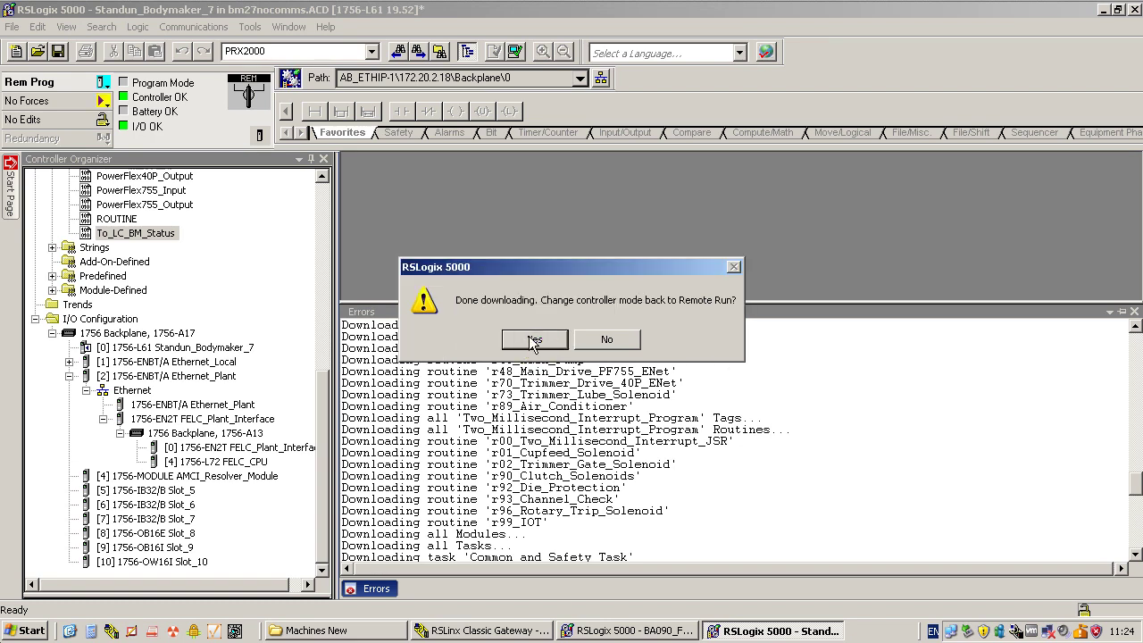
{"action": "left_click", "coordinate": [534, 342]}
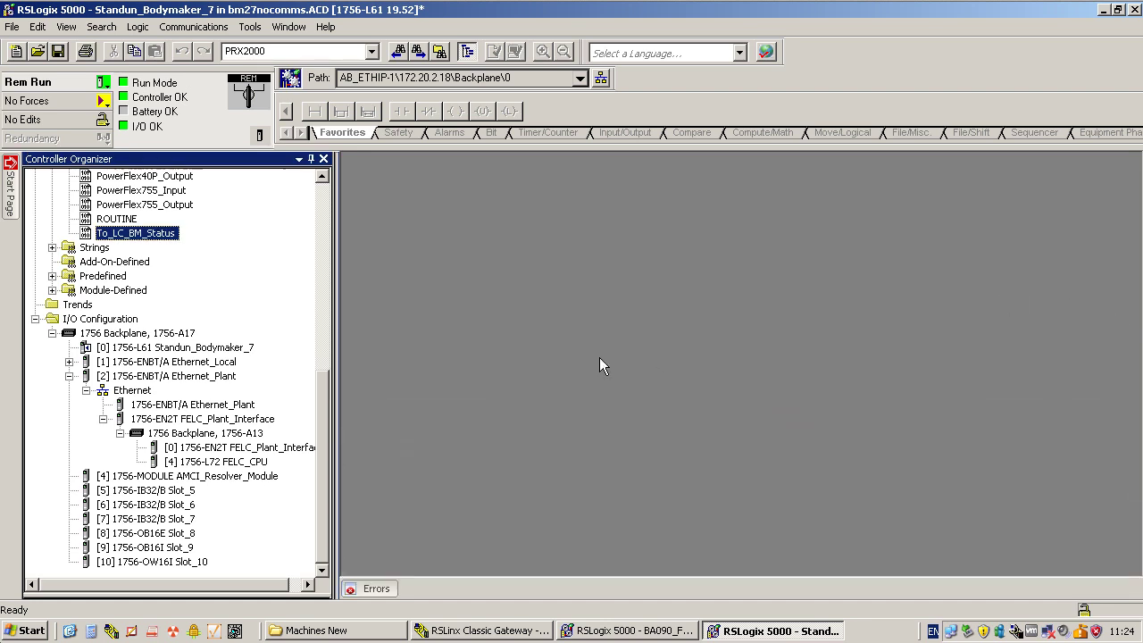
{"action": "left_click", "coordinate": [620, 631]}
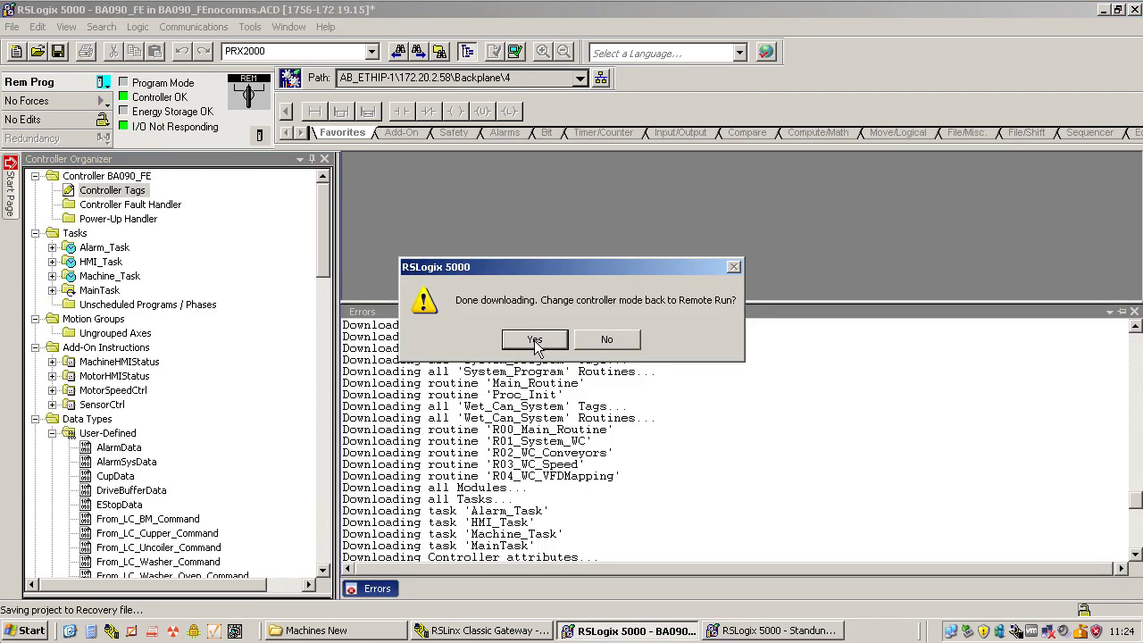
{"action": "left_click", "coordinate": [534, 340]}
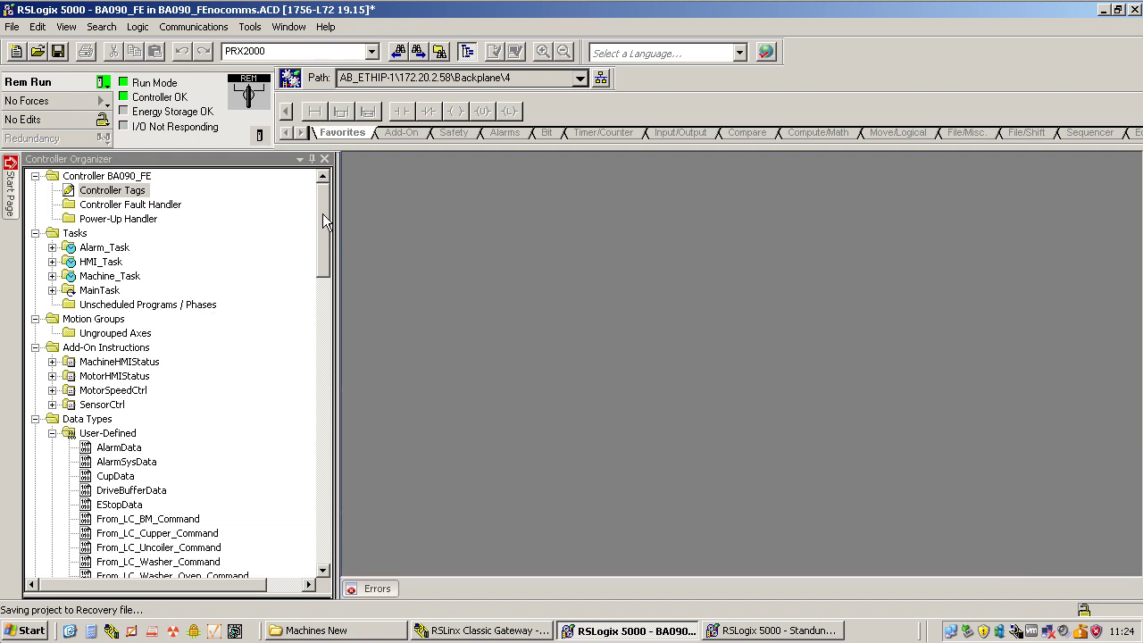
{"action": "left_click_drag", "start_coordinate": [323, 214], "coordinate": [328, 431]}
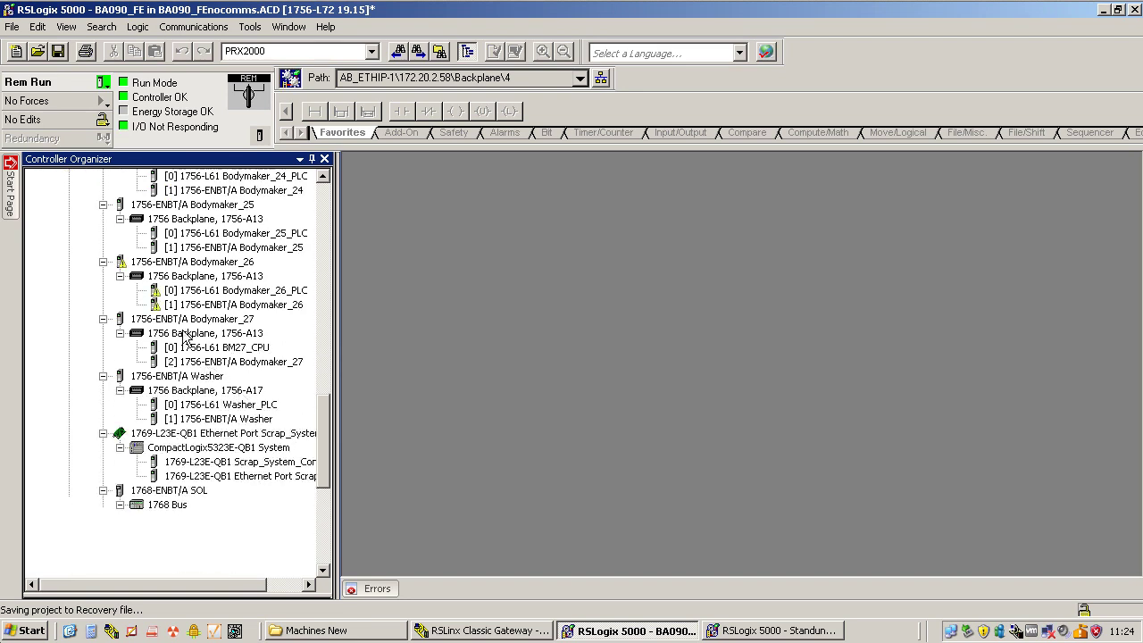
Step: Inspect the Bodymaker_26, Bodymaker_27 and BM27_CPU modules in BA090_FE's I/O configuration
{"action": "left_click", "coordinate": [177, 320]}
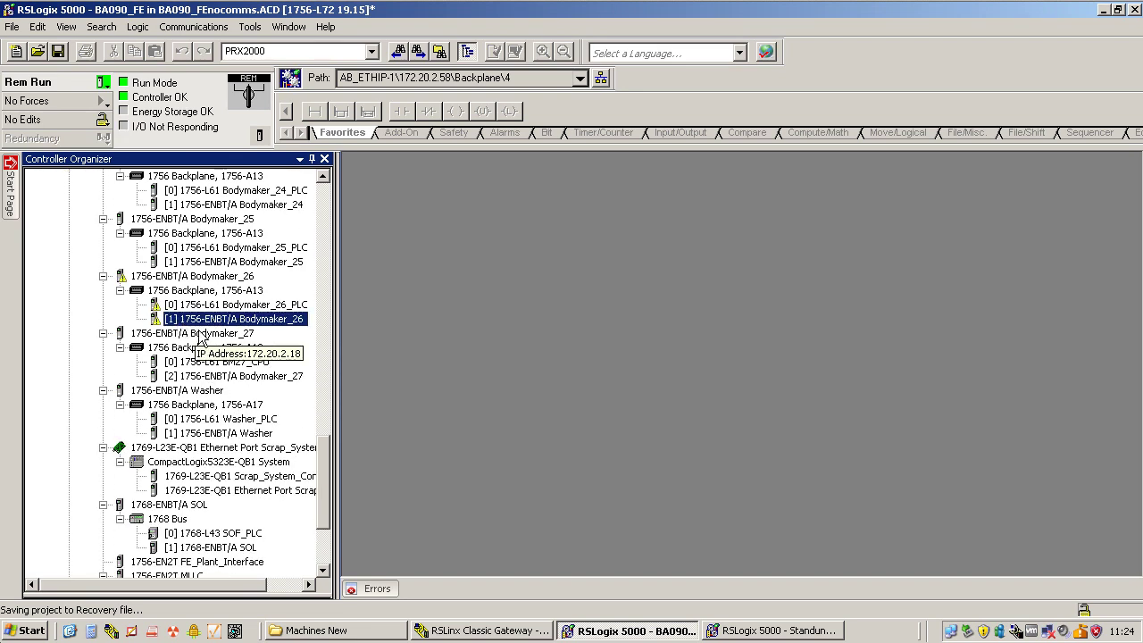
{"action": "left_click", "coordinate": [198, 334]}
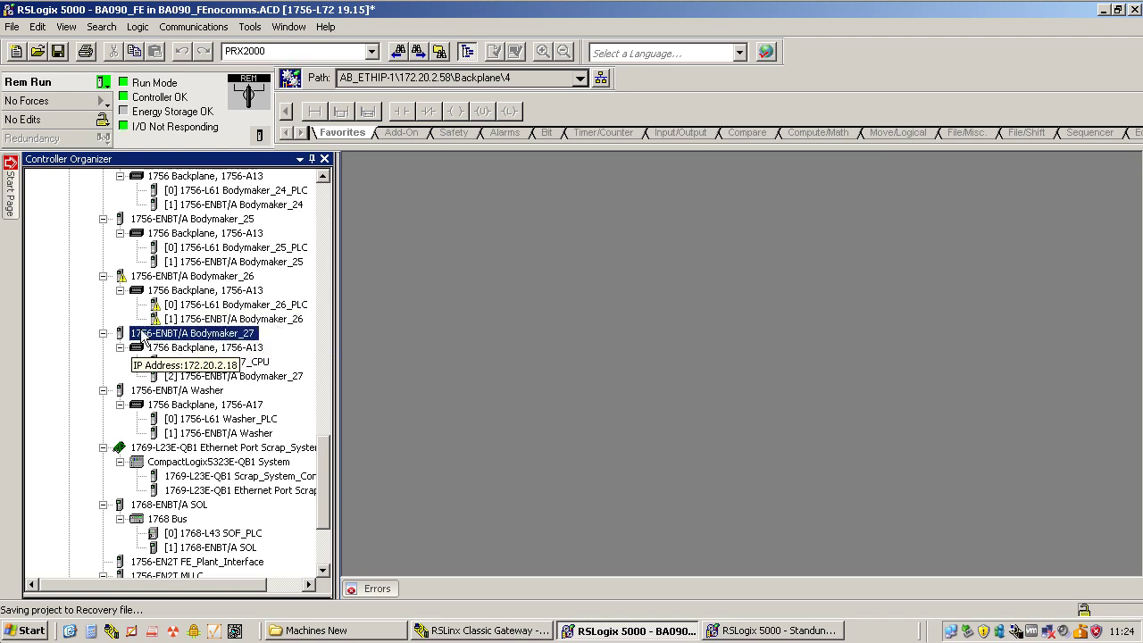
{"action": "left_click", "coordinate": [214, 348]}
{"action": "left_click", "coordinate": [179, 363]}
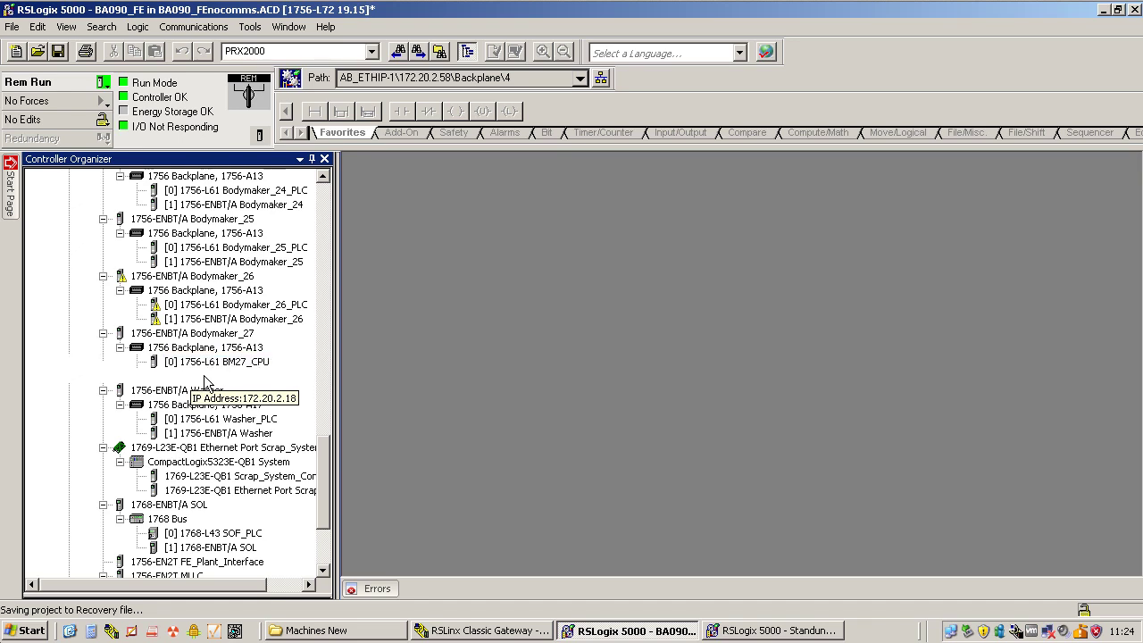
{"action": "left_click", "coordinate": [205, 377]}
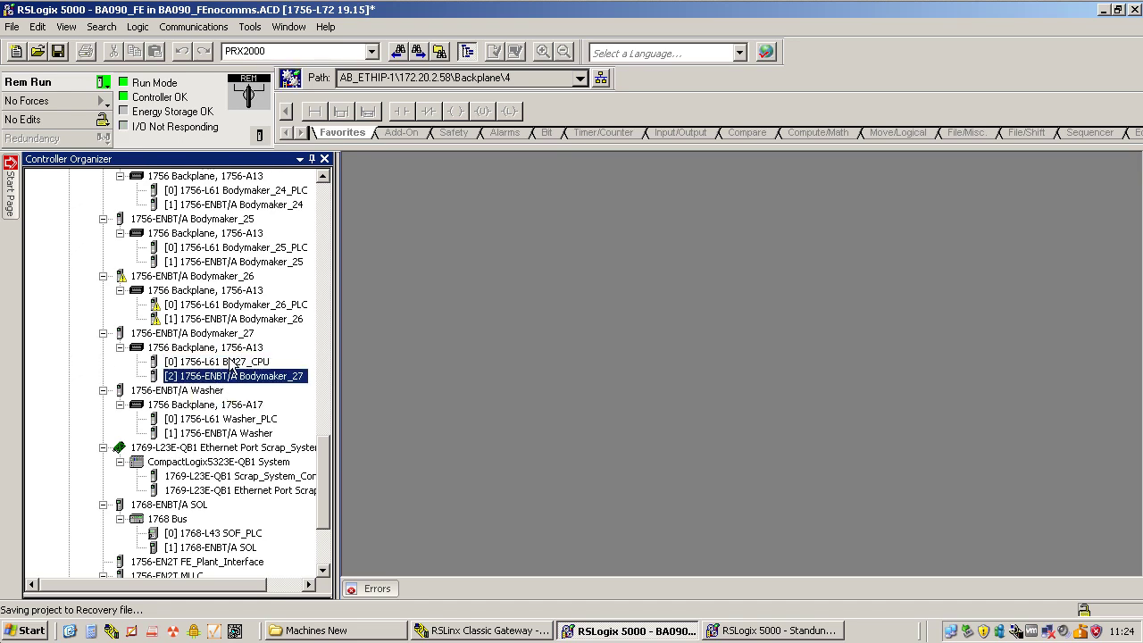
{"action": "left_click", "coordinate": [204, 363]}
{"action": "left_click", "coordinate": [170, 378]}
Step: Check Bodymaker_26's faulted status in Module Properties, then return to Standun_Bodymaker_7
{"action": "double_click", "coordinate": [186, 278]}
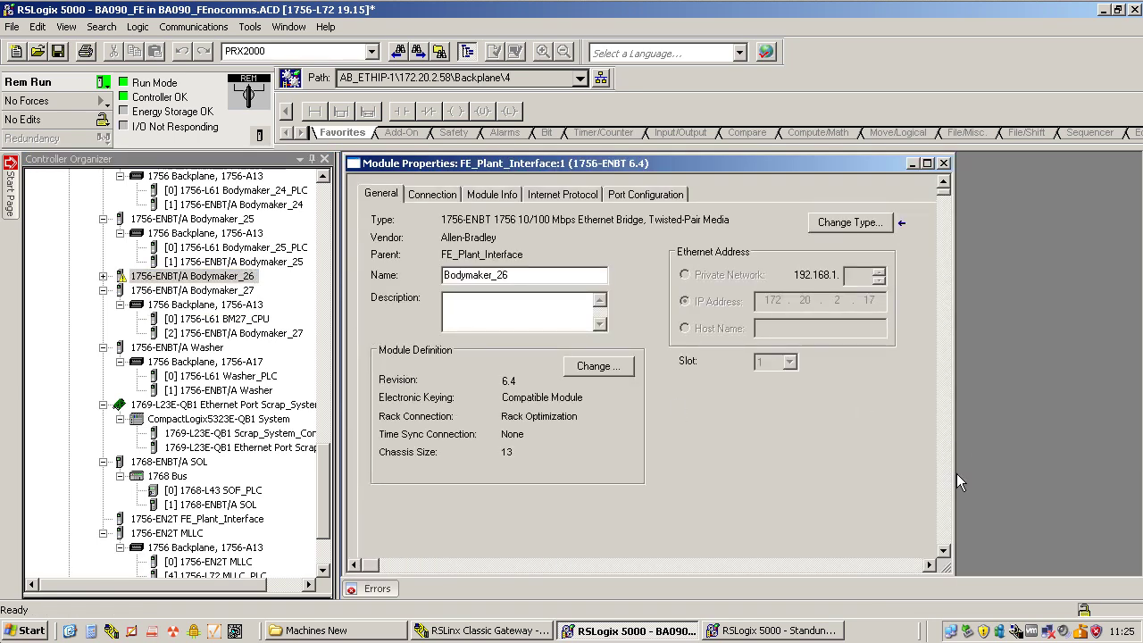
{"action": "left_click", "coordinate": [941, 527]}
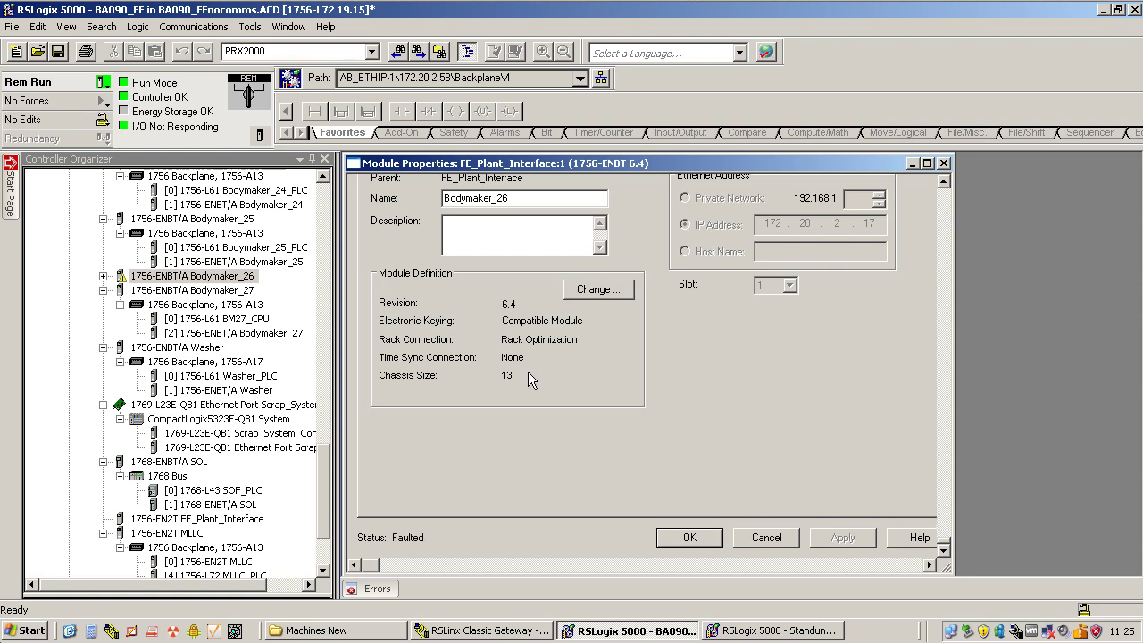
{"action": "left_click", "coordinate": [943, 164]}
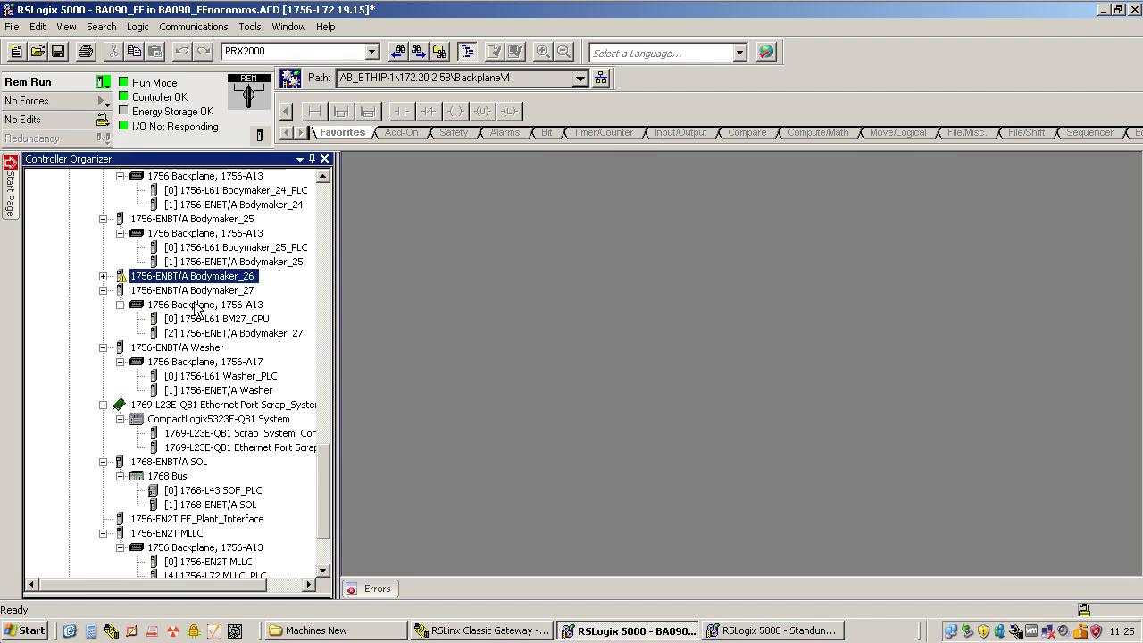
{"action": "left_click", "coordinate": [190, 292]}
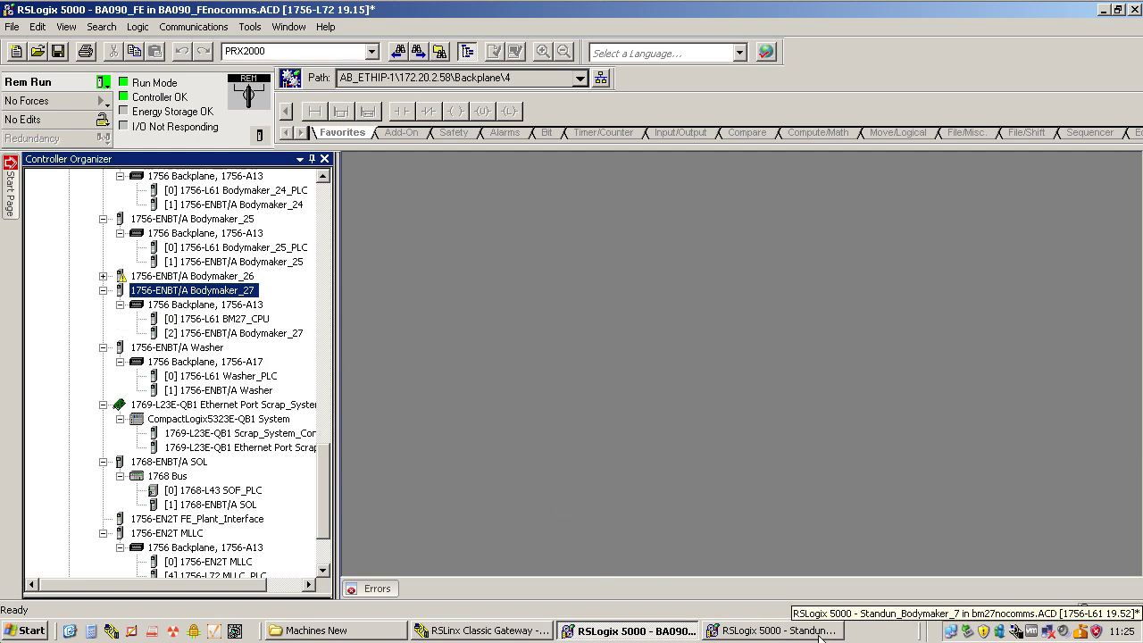
{"action": "left_click", "coordinate": [791, 631]}
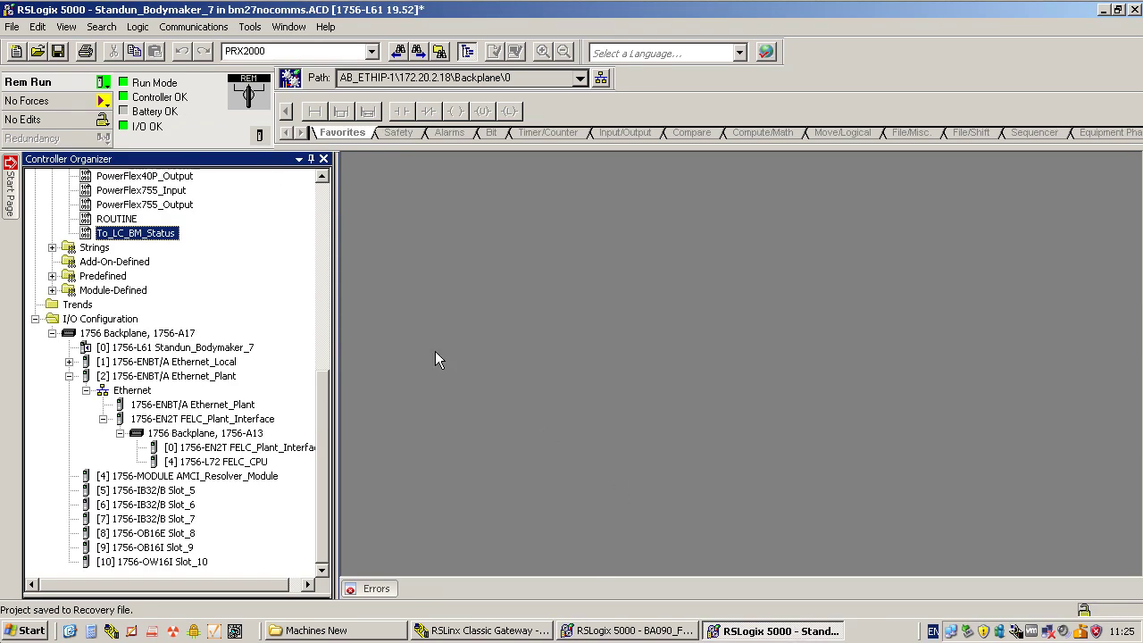
Step: Open the Bodymaker controller's Controller Tags list
{"action": "left_click", "coordinate": [180, 423]}
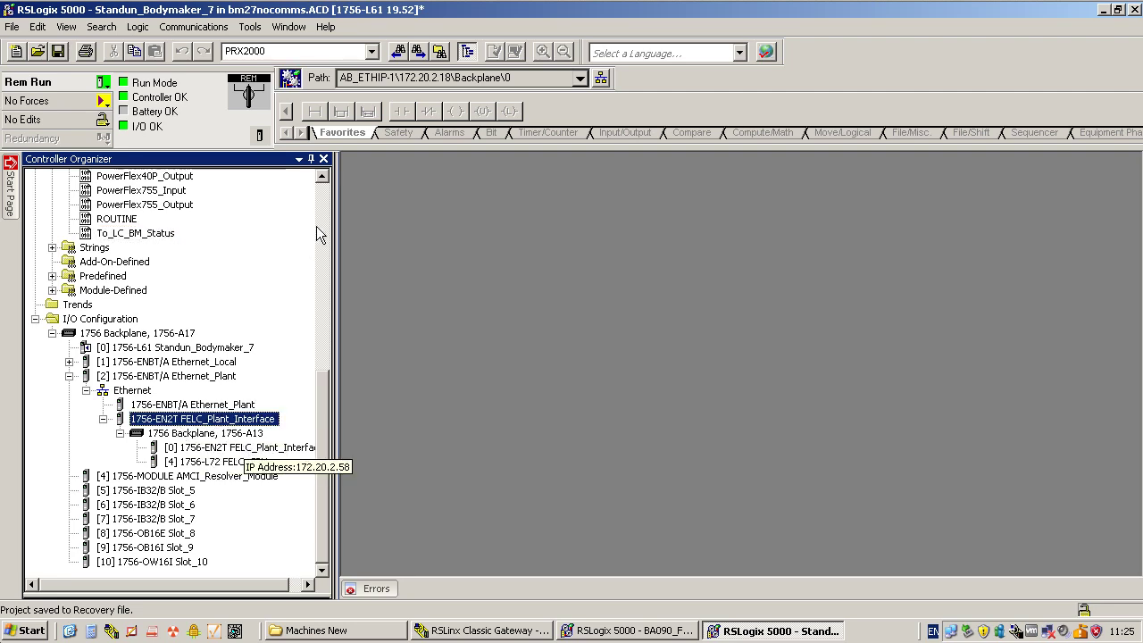
{"action": "left_click", "coordinate": [327, 191]}
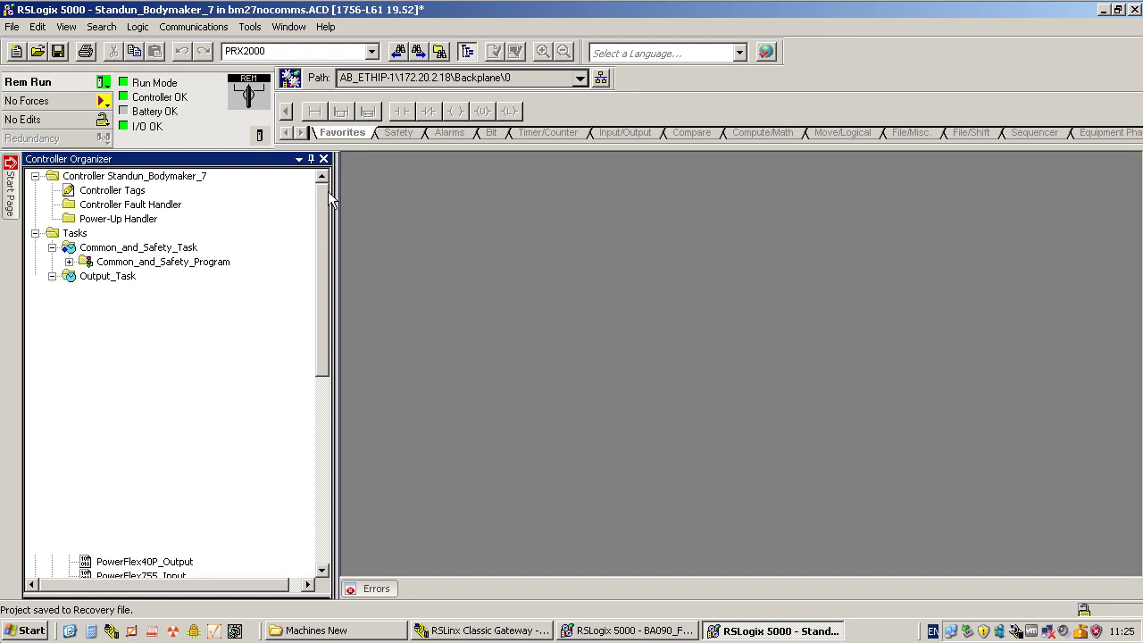
{"action": "left_click", "coordinate": [110, 192]}
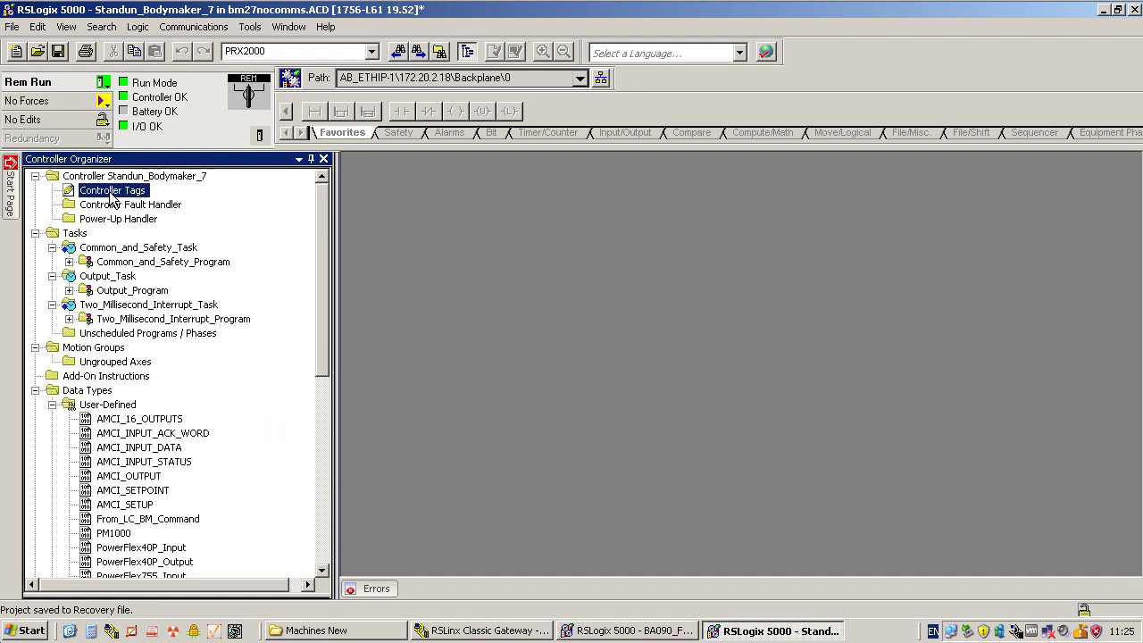
{"action": "double_click", "coordinate": [110, 192]}
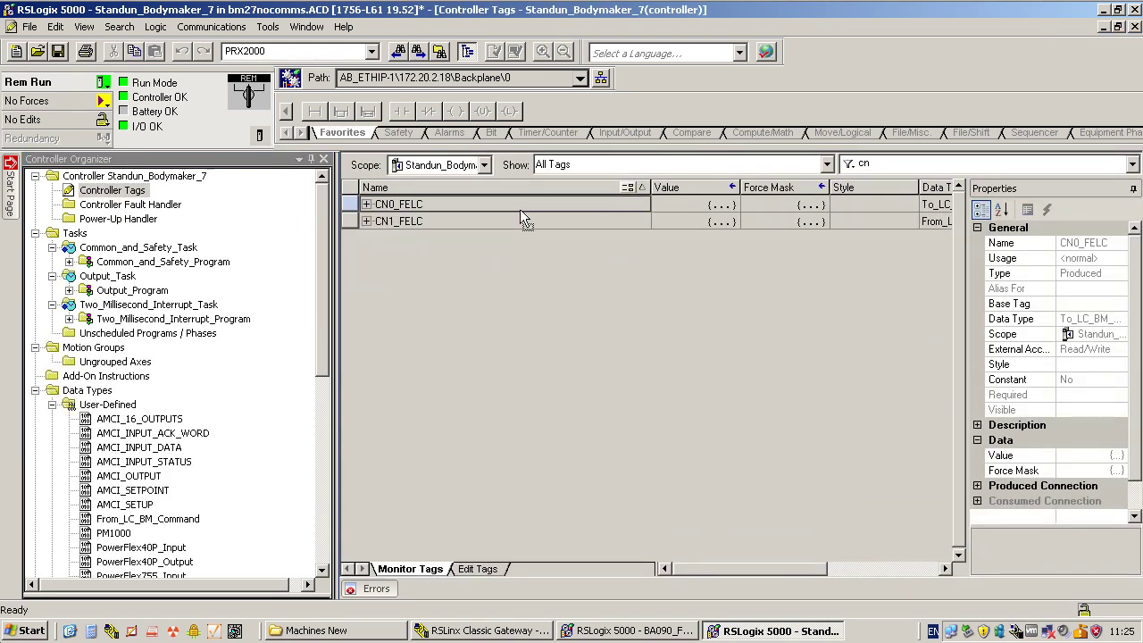
Step: Check CN1_FELC and CN0_FELC Comms for RunMode 1 and ConnectionFaulted 0
{"action": "left_click", "coordinate": [366, 221]}
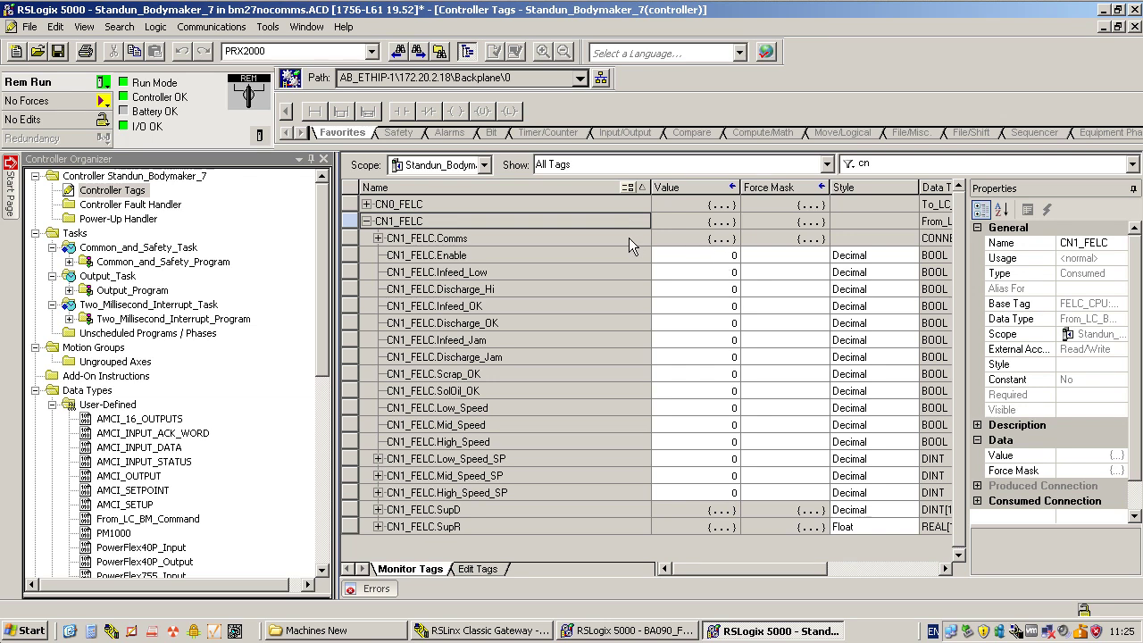
{"action": "left_click", "coordinate": [378, 238]}
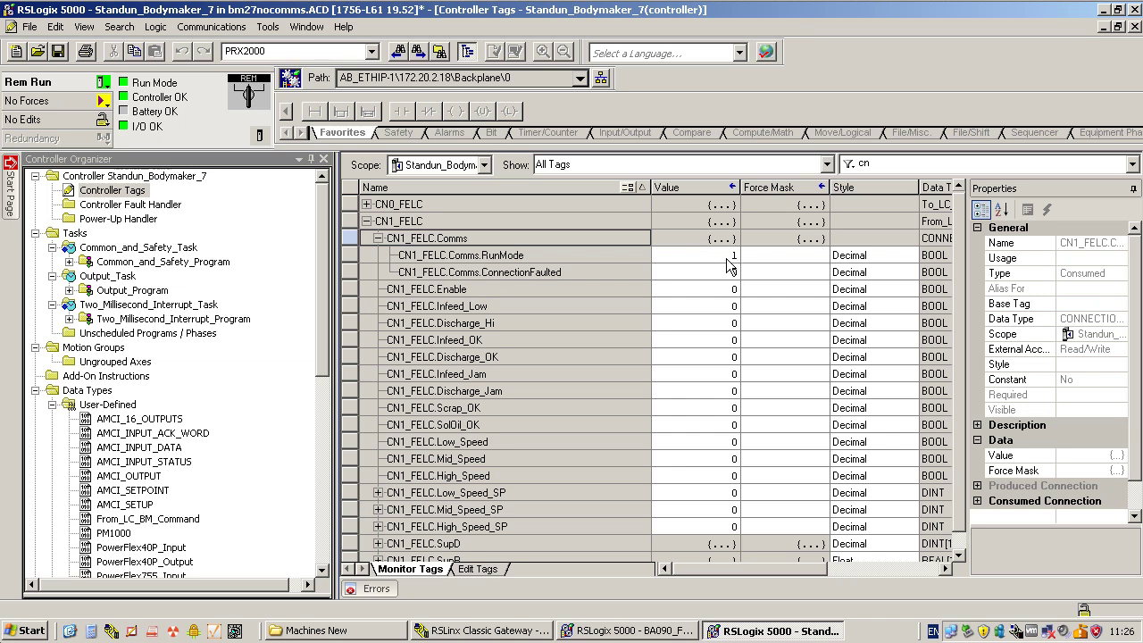
{"action": "left_click", "coordinate": [368, 206]}
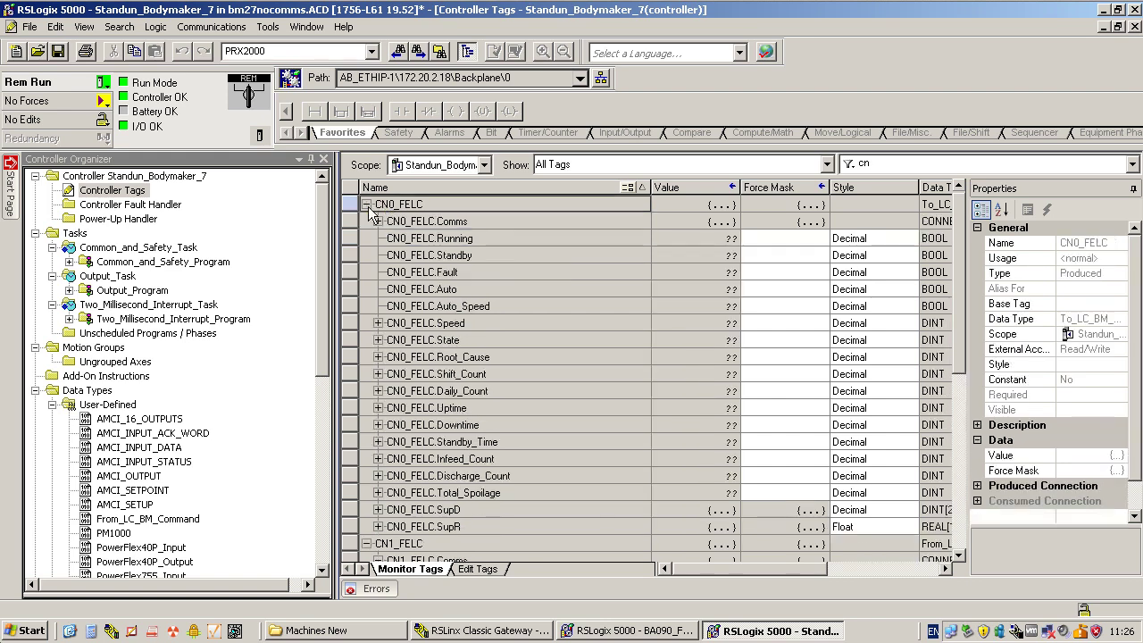
{"action": "left_click", "coordinate": [378, 221]}
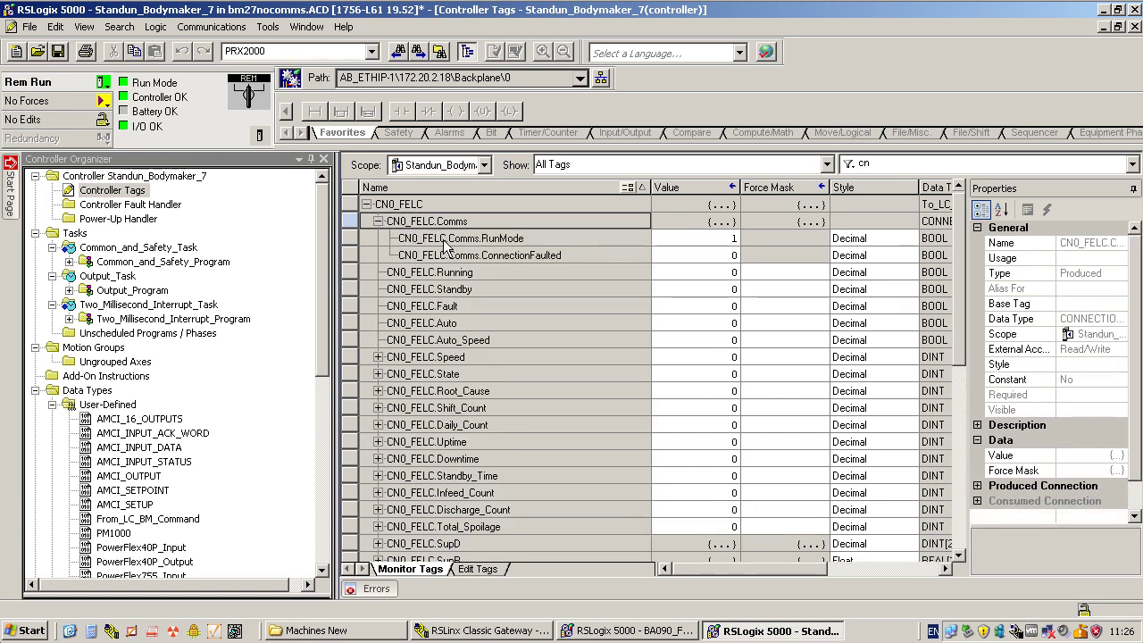
{"action": "left_click", "coordinate": [377, 222]}
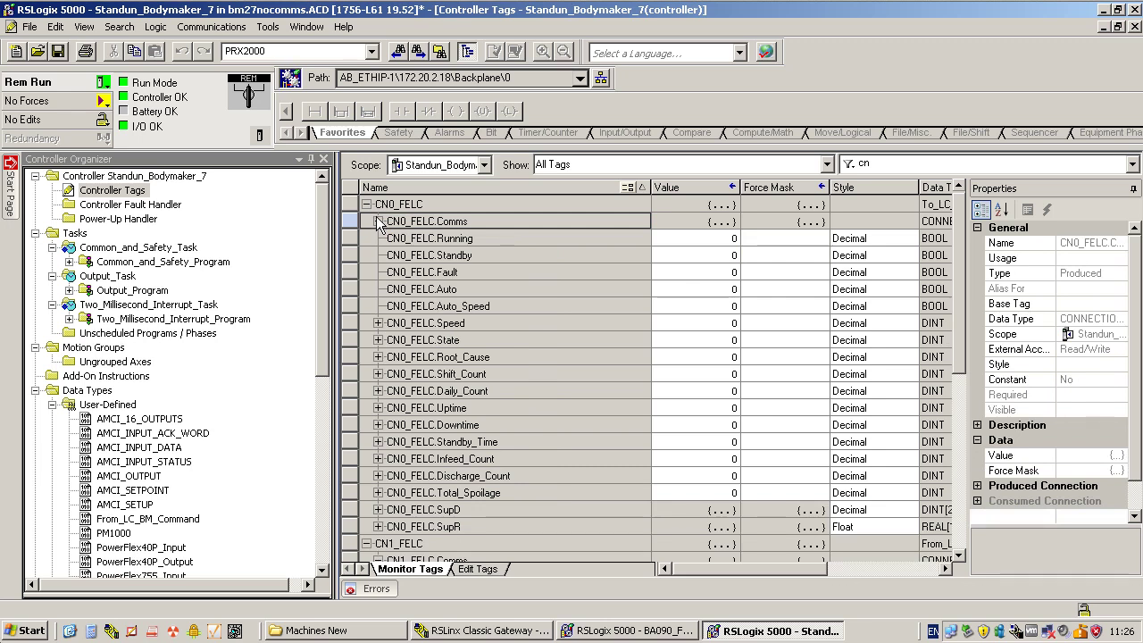
{"action": "left_click", "coordinate": [366, 204]}
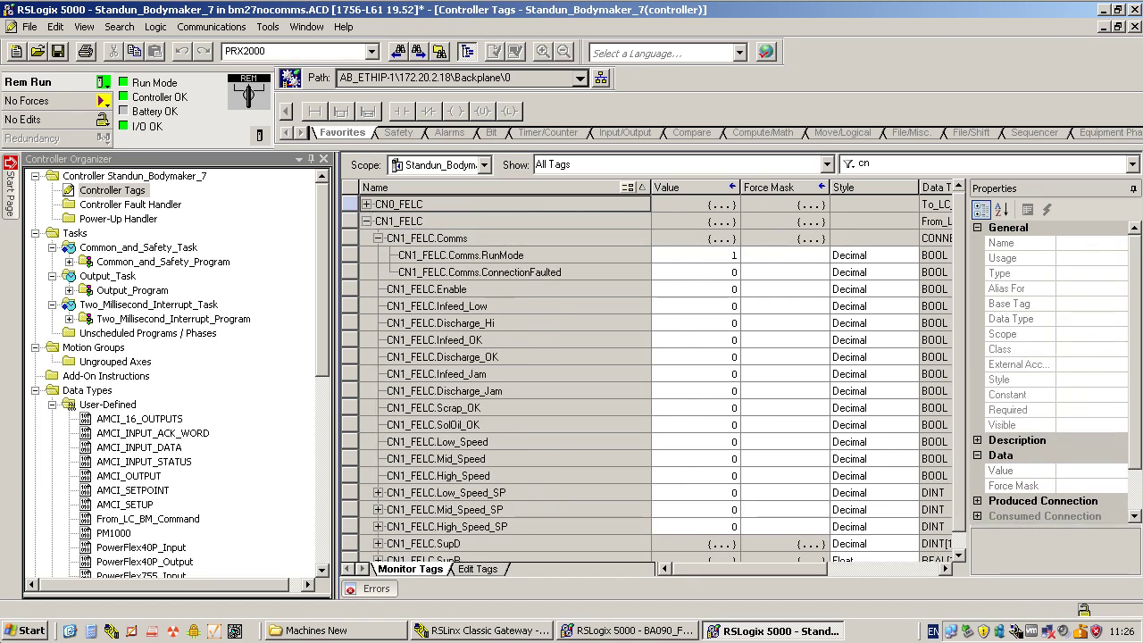
Step: Open BA090_FE's Controller Tags and expand CN0_BM27
{"action": "left_click", "coordinate": [631, 631]}
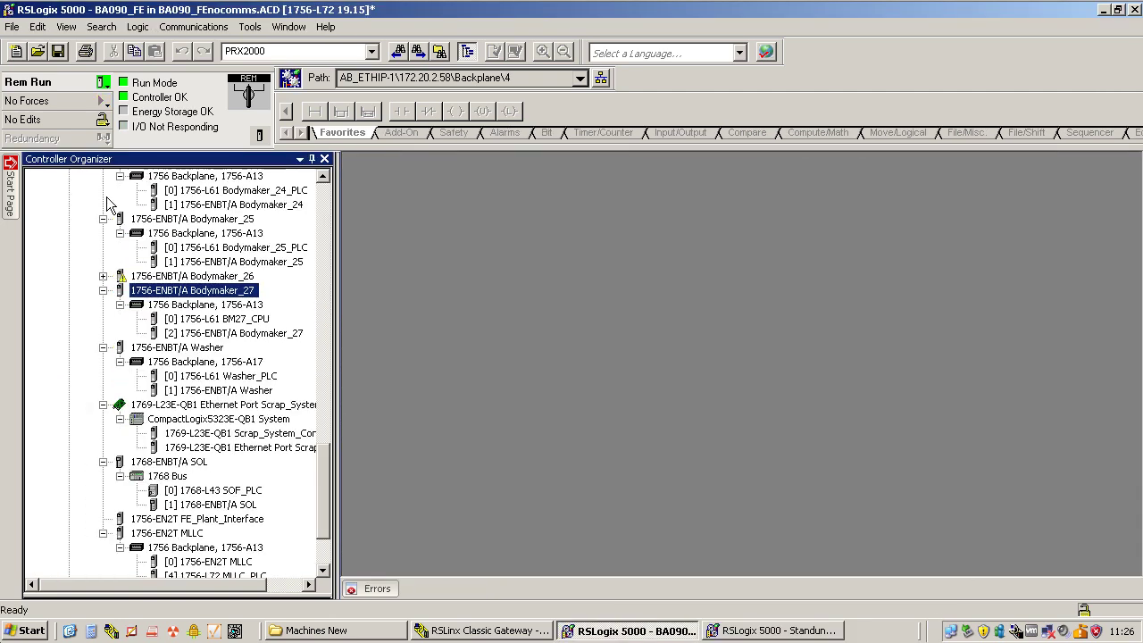
{"action": "scroll", "coordinate": [327, 205], "scroll_direction": "up", "scroll_amount": 20}
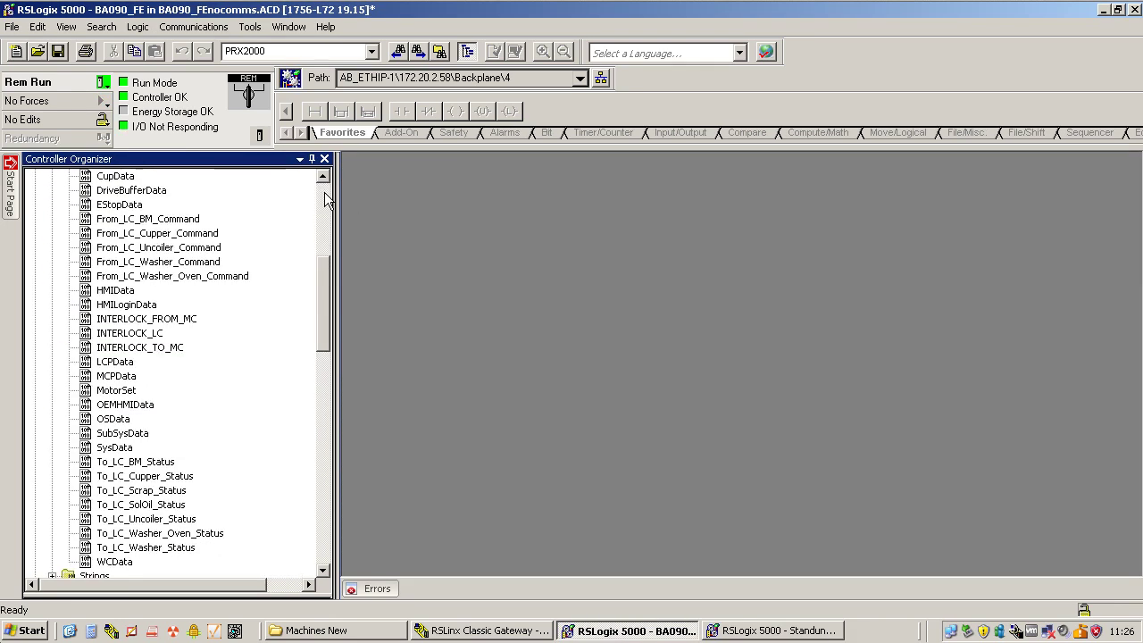
{"action": "double_click", "coordinate": [150, 194]}
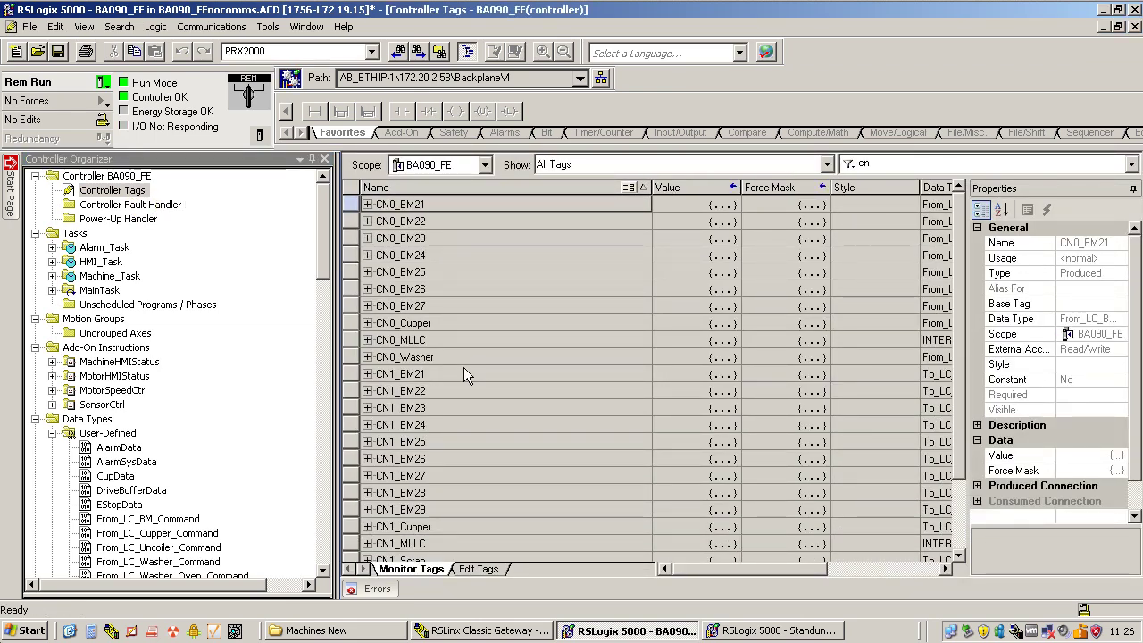
{"action": "left_click", "coordinate": [367, 305]}
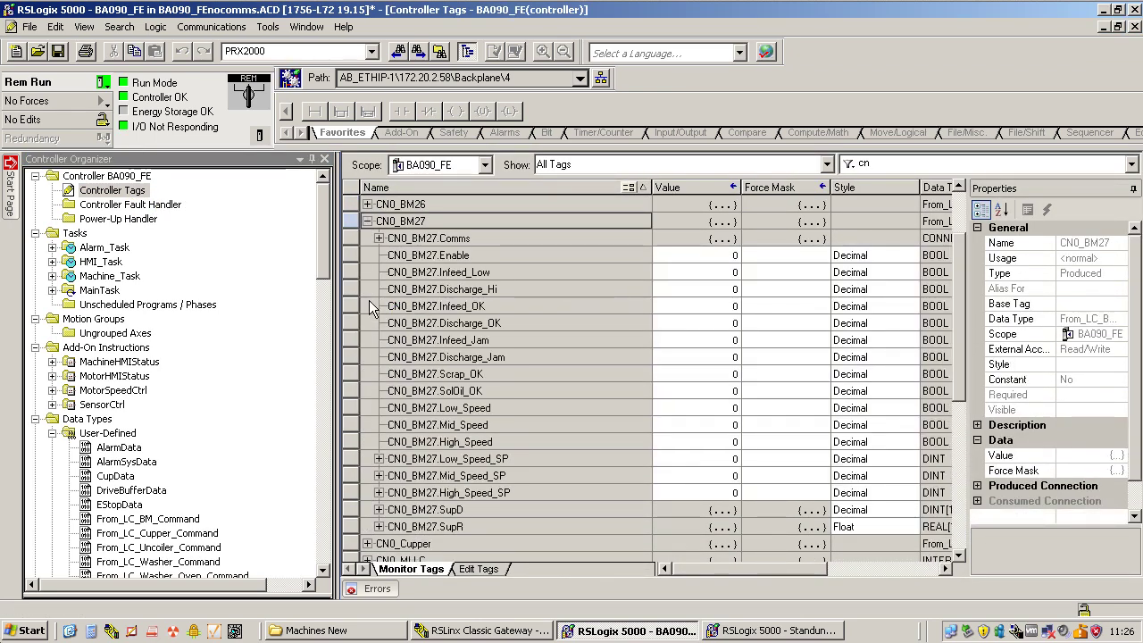
Step: Set CN0_BM27 Enable, Discharge_Hi and Discharge_OK to 1, then return to the Bodymaker project
{"action": "left_click", "coordinate": [706, 255]}
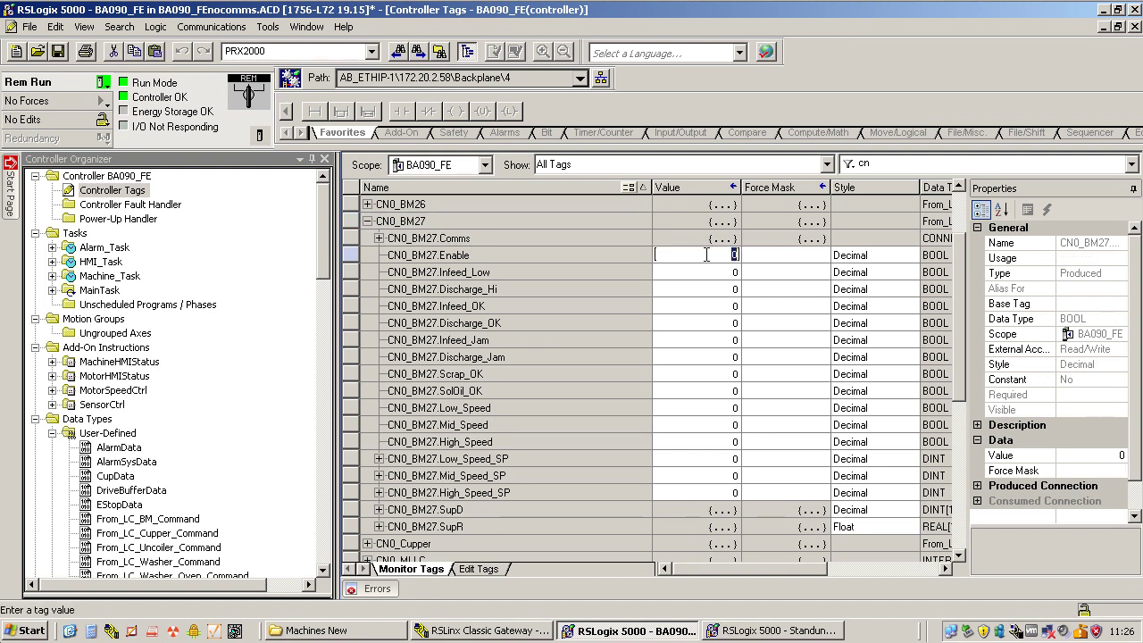
{"action": "type", "text": "1"}
{"action": "key", "text": "Return"}
{"action": "key", "text": "Down"}
{"action": "type", "text": "1"}
{"action": "left_click", "coordinate": [725, 323]}
{"action": "type", "text": "1"}
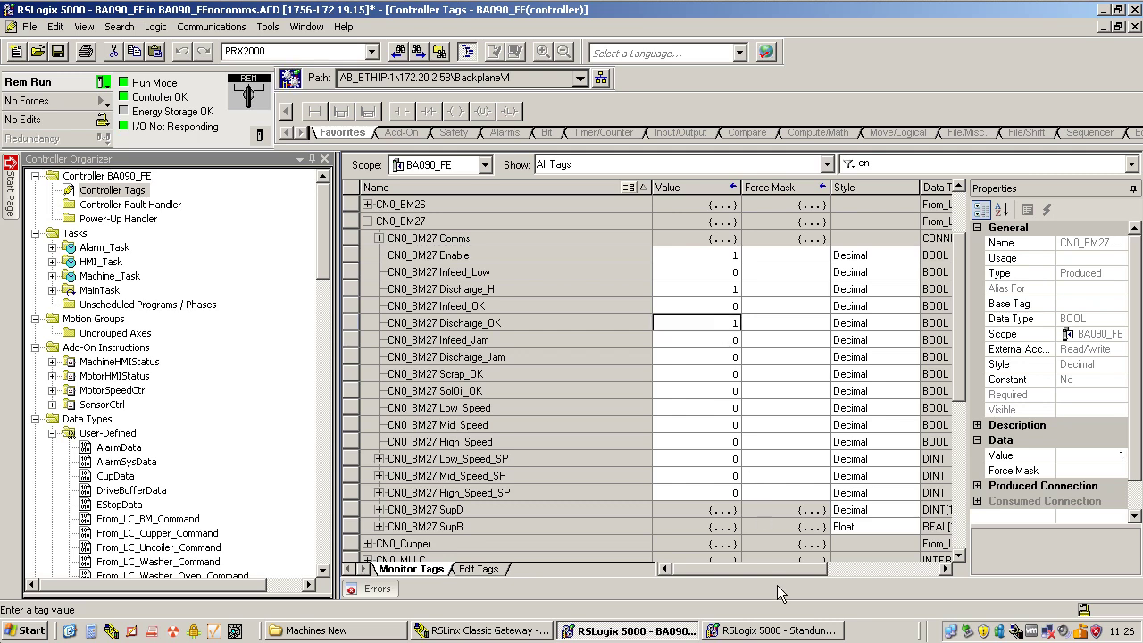
{"action": "left_click", "coordinate": [779, 633]}
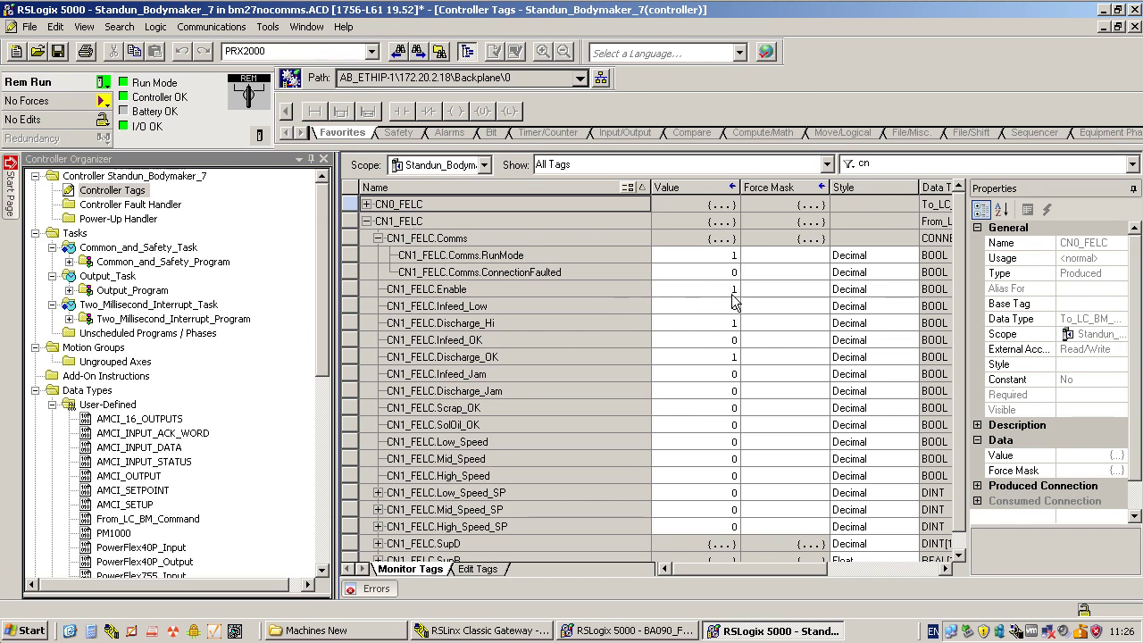
Step: Set the Bodymaker's CN0_FELC Running, Standby and Auto to 1, then go to BA090_FE
{"action": "left_click", "coordinate": [378, 238]}
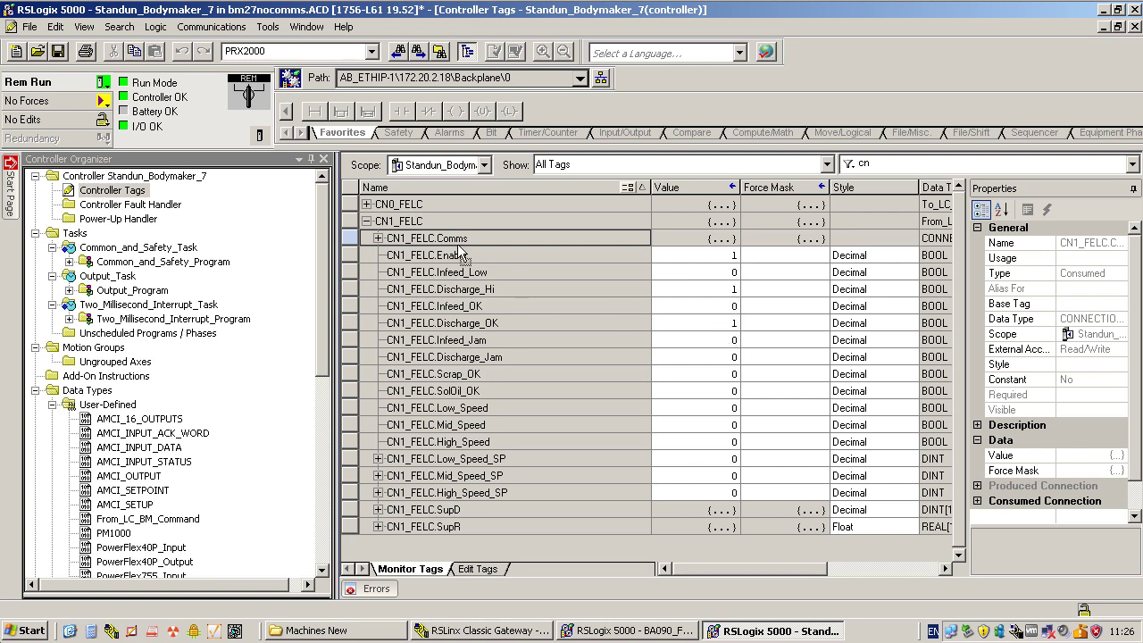
{"action": "left_click", "coordinate": [367, 204]}
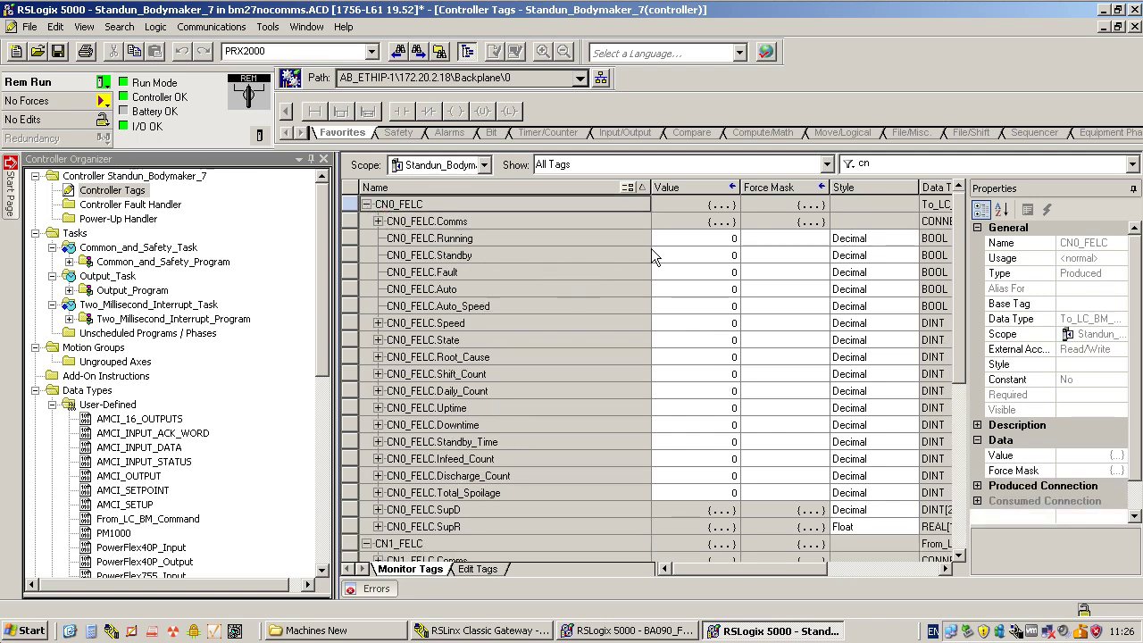
{"action": "left_click", "coordinate": [731, 240]}
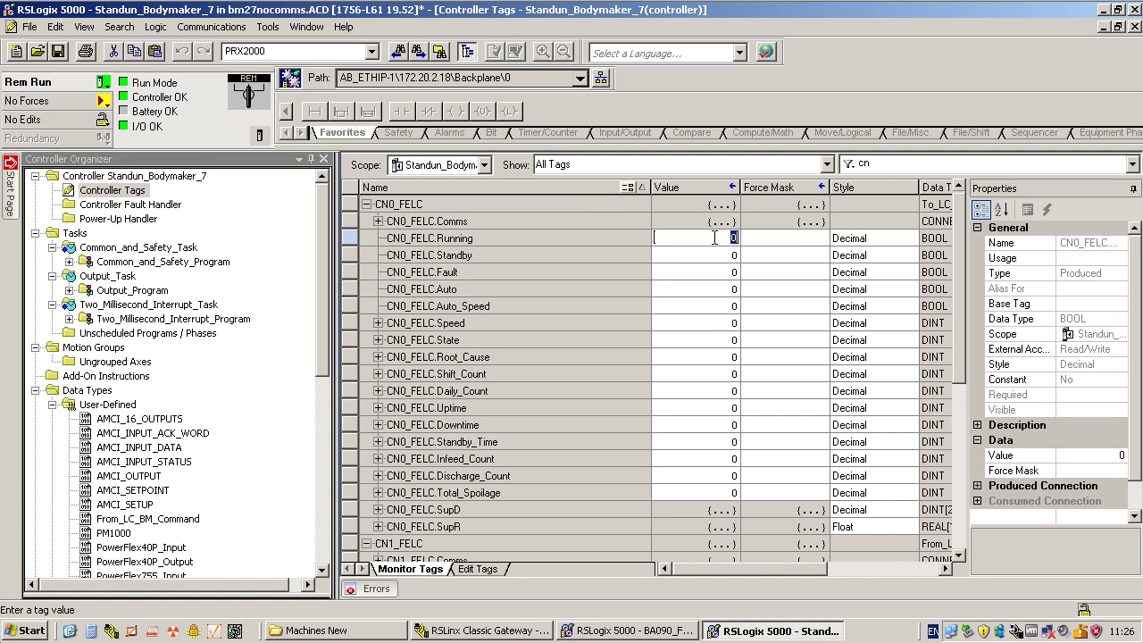
{"action": "type", "text": "1"}
{"action": "key", "text": "Return"}
{"action": "key", "text": "Down"}
{"action": "key", "text": "Down"}
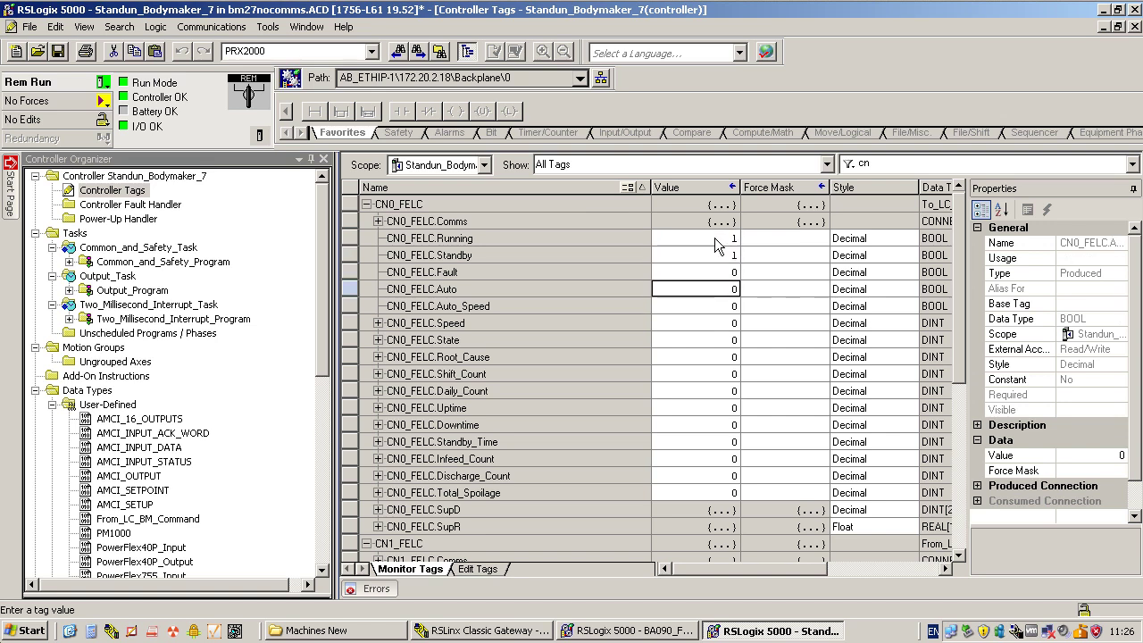
{"action": "type", "text": "1"}
{"action": "key", "text": "Return"}
{"action": "left_click", "coordinate": [614, 633]}
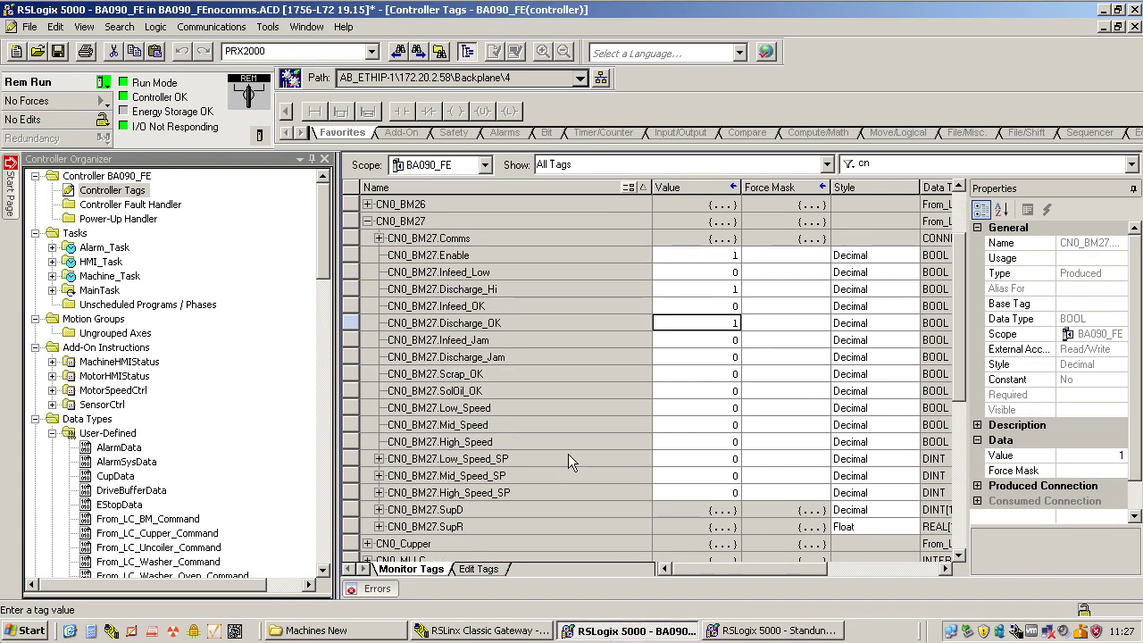
Step: Verify BA090_FE's CN1_BM27 shows Running, Standby and Auto as 1, then return to the Bodymaker project
{"action": "left_click_drag", "start_coordinate": [386, 223], "coordinate": [379, 234]}
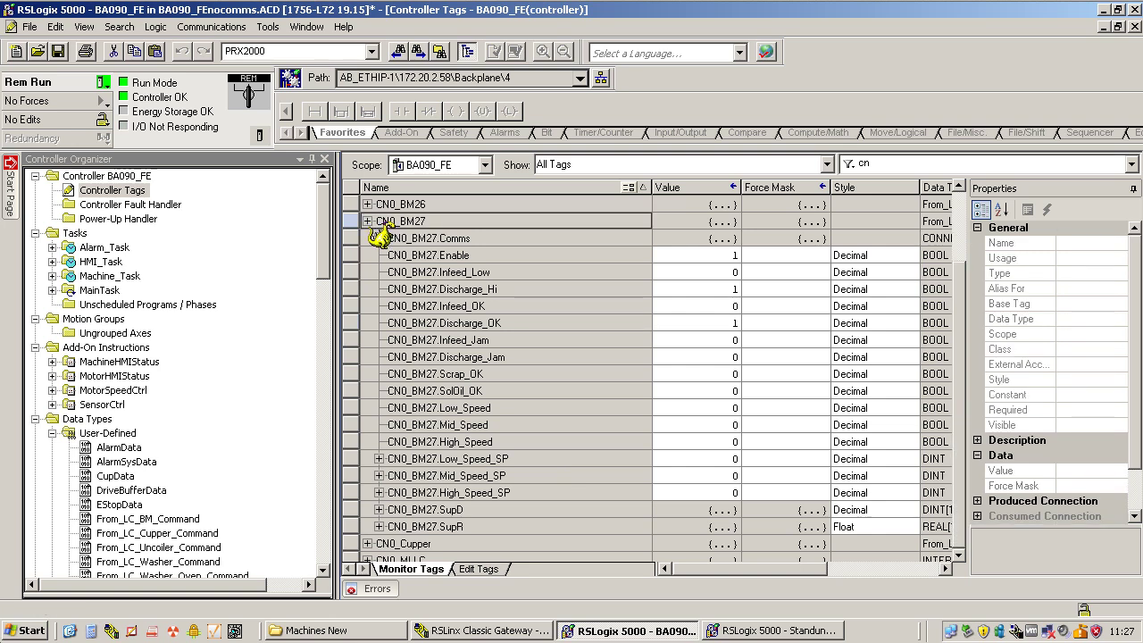
{"action": "left_click", "coordinate": [367, 221]}
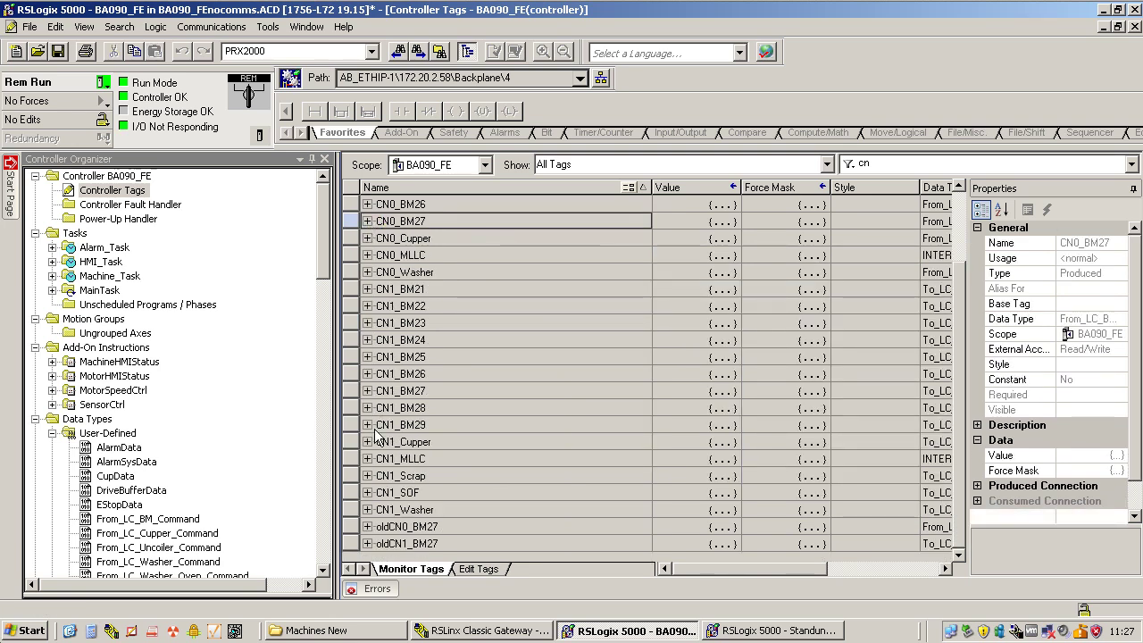
{"action": "left_click", "coordinate": [367, 390]}
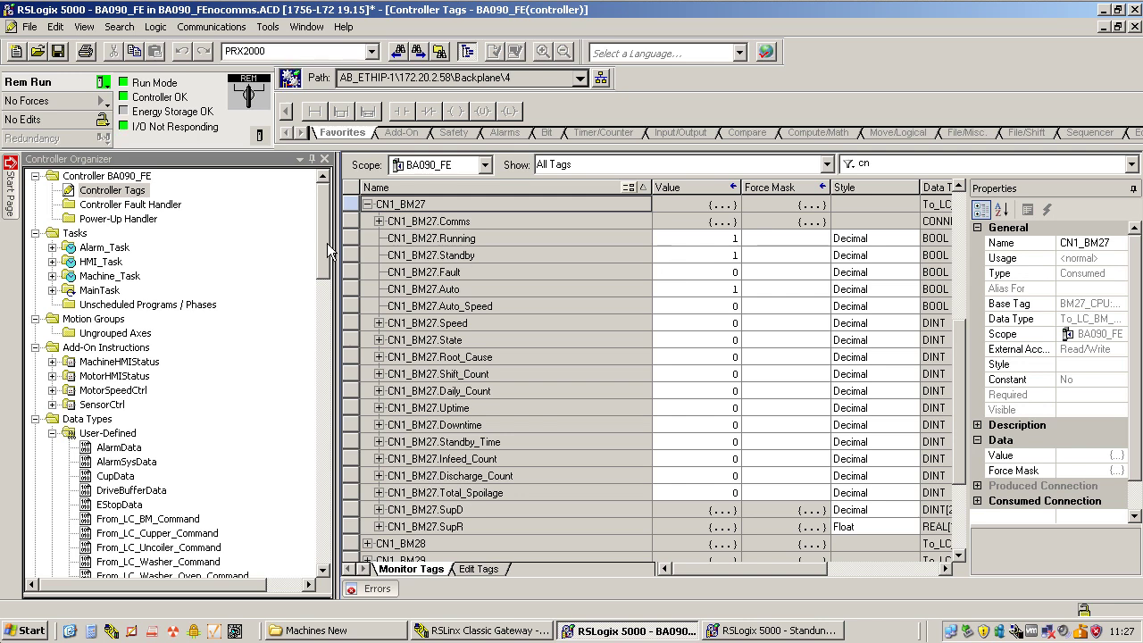
{"action": "left_click_drag", "start_coordinate": [327, 243], "coordinate": [329, 219]}
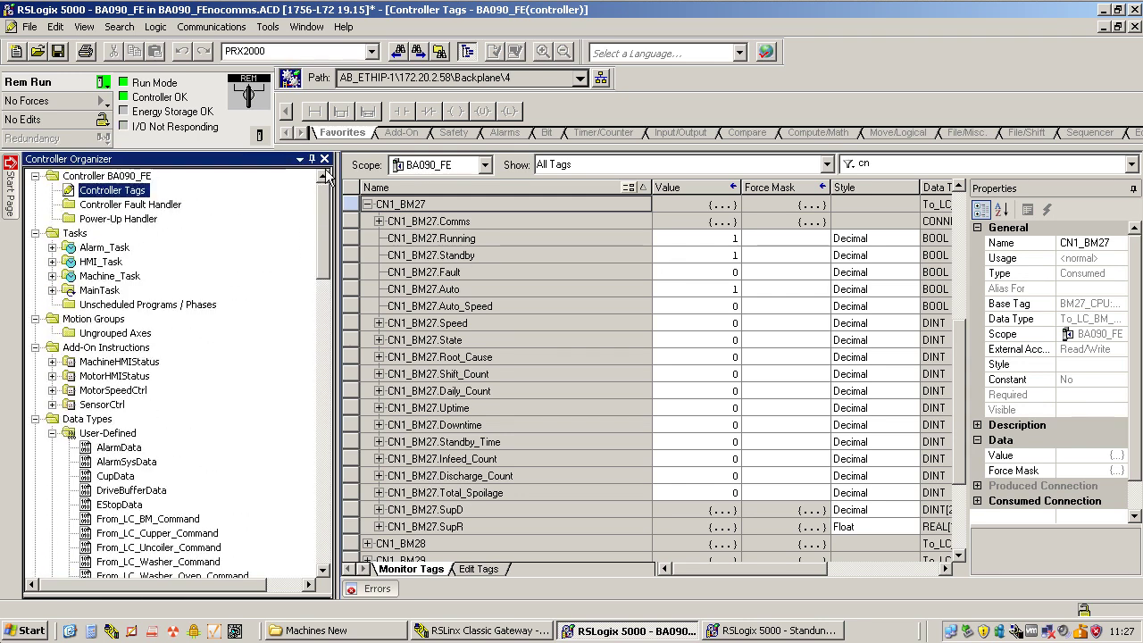
{"action": "left_click", "coordinate": [768, 630]}
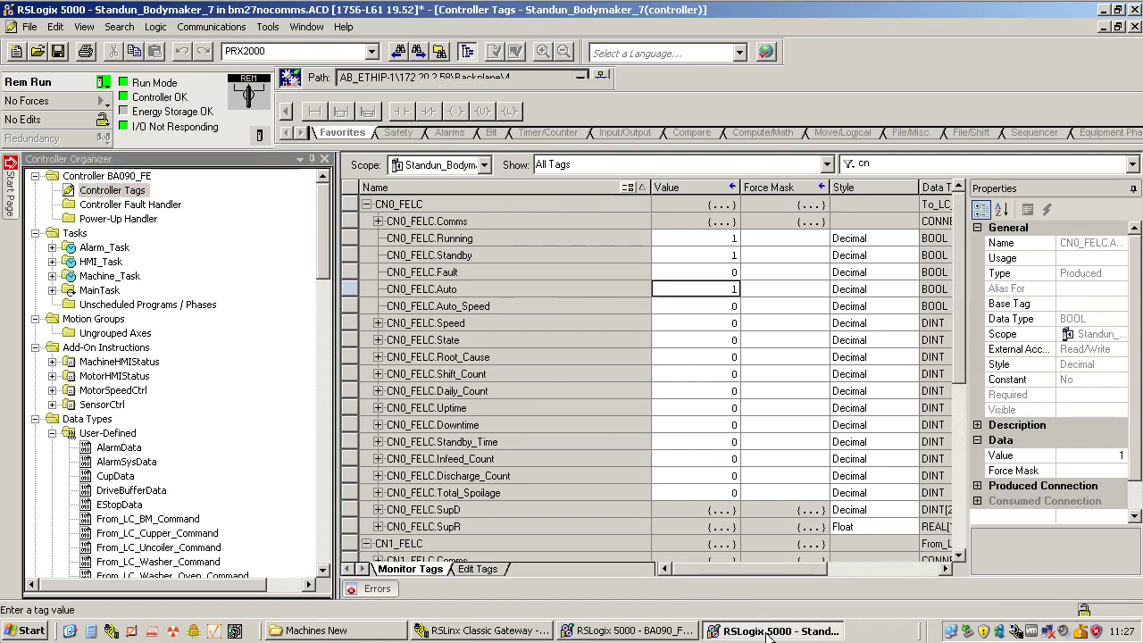
{"action": "left_click", "coordinate": [329, 234]}
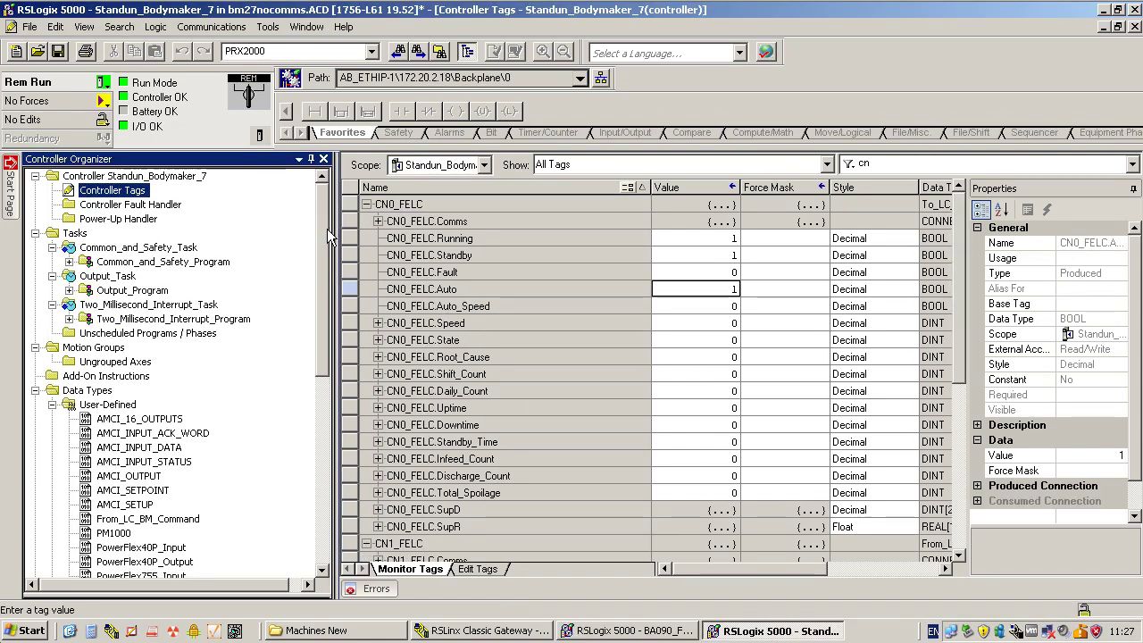